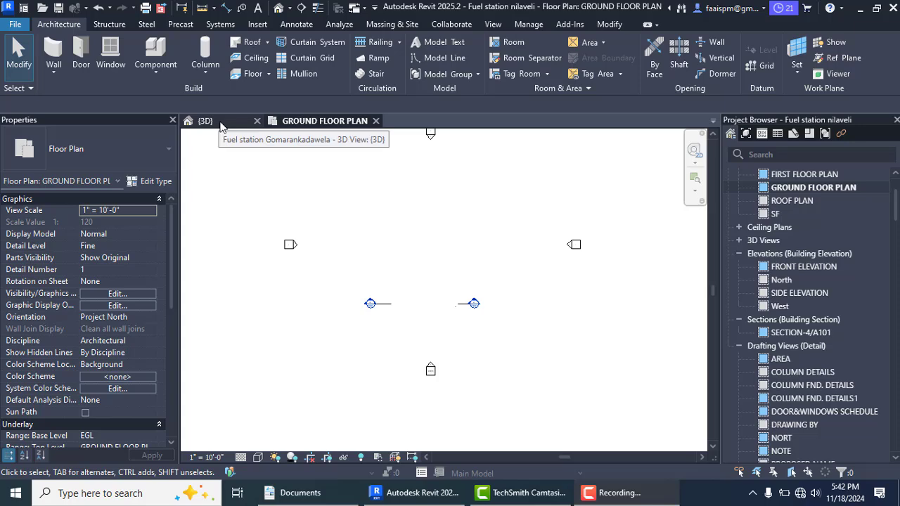
- View the completed fuel station's 3D model without saving it, and return to the ground floor plan of the new project
left_click(219, 124)
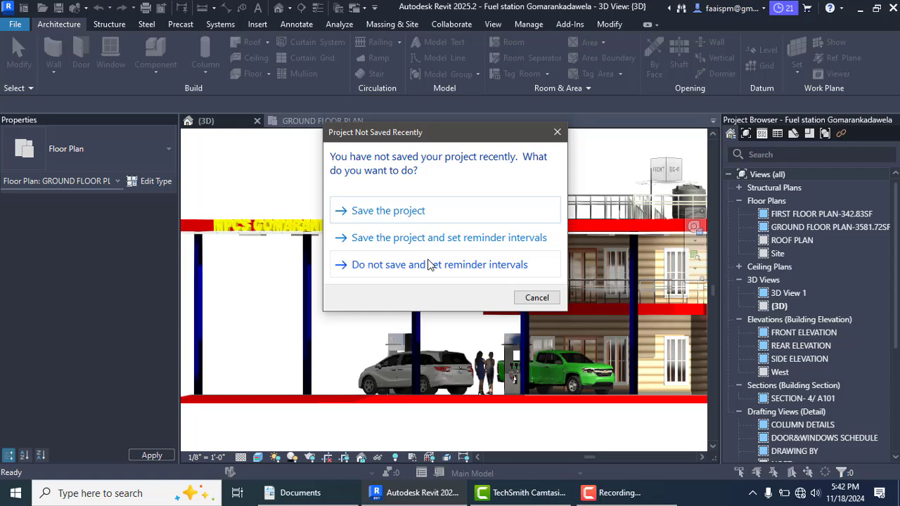
left_click(534, 297)
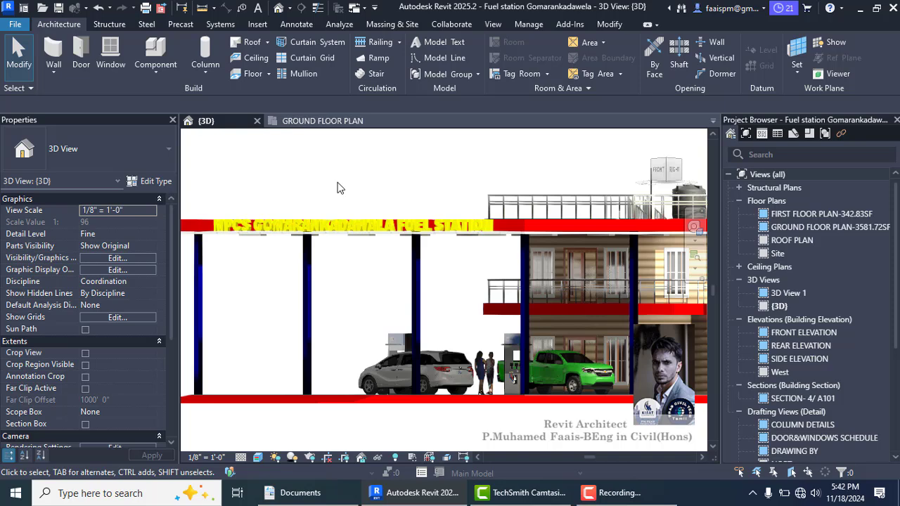
left_click(322, 121)
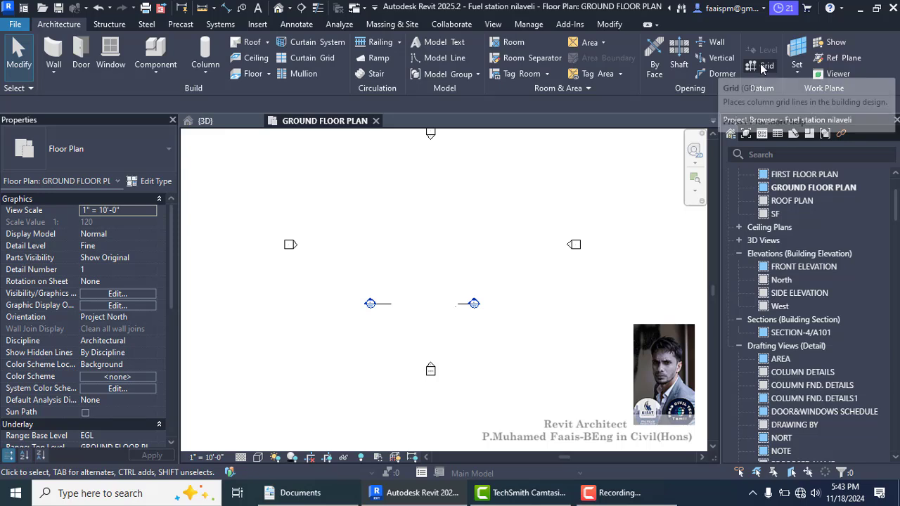
- Draw a vertical grid line between the two section heads, about 25' 5" left of the small detail line
key("g")
key("r")
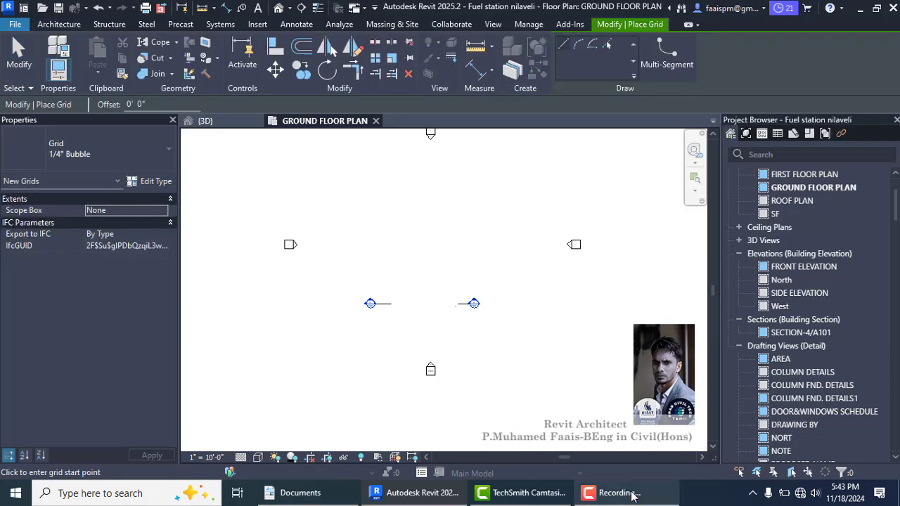
left_click(610, 493)
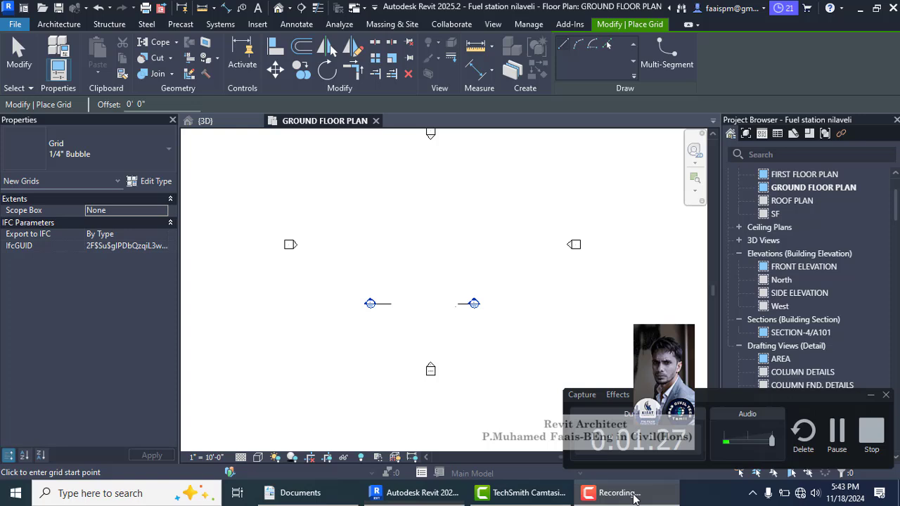
left_click(837, 432)
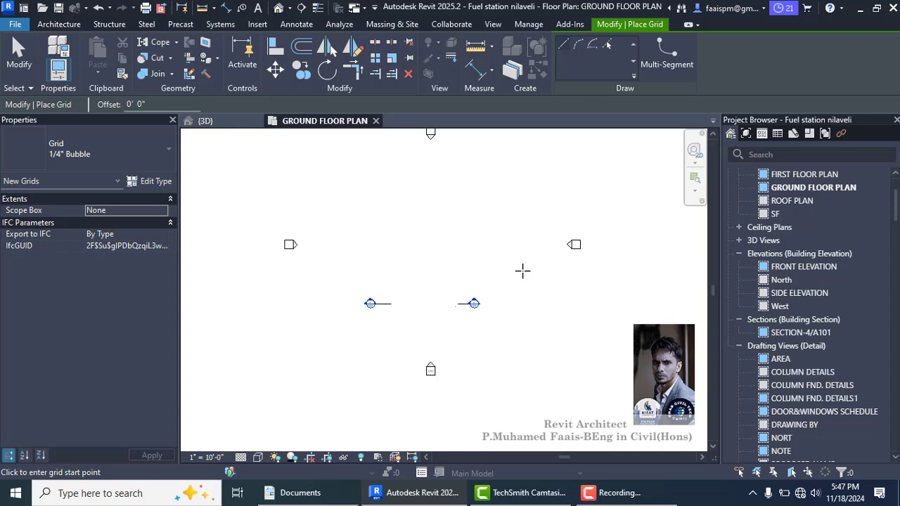
left_click(567, 44)
left_click(412, 211)
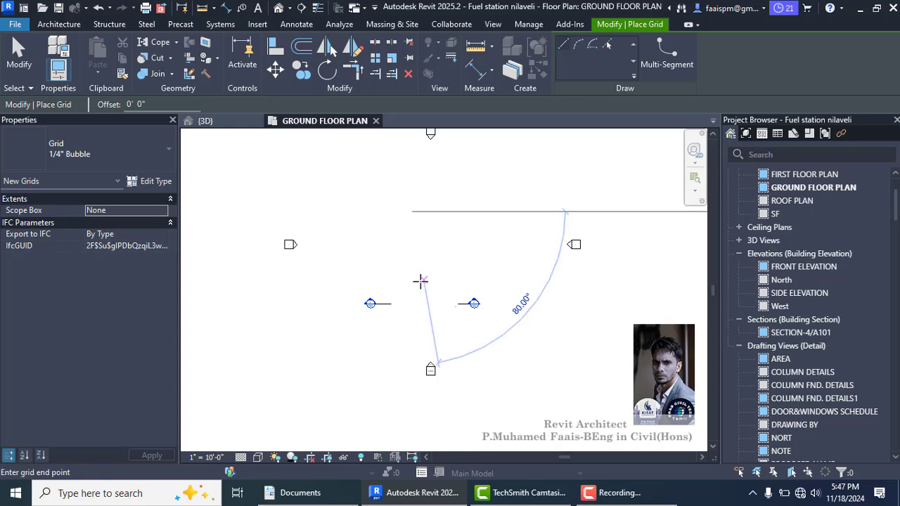
left_click(412, 296)
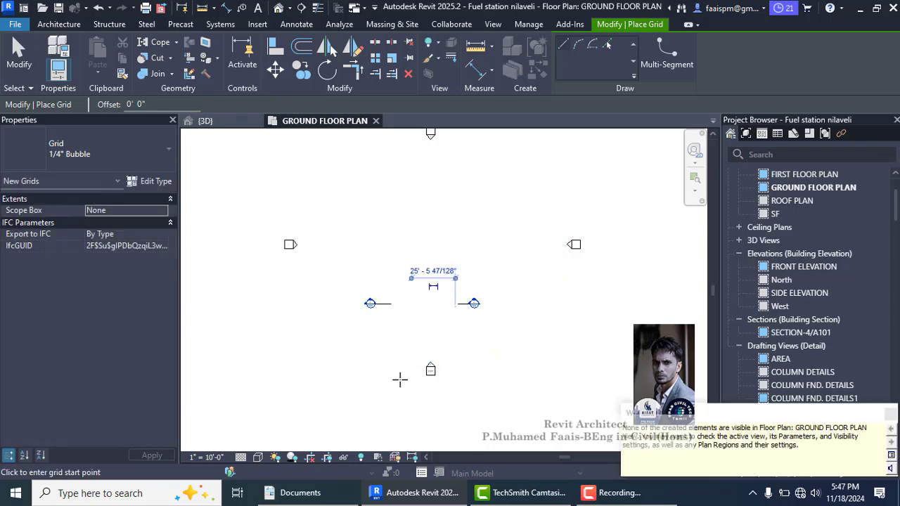
- Reveal the hidden elements, unhide the grids category in the ground floor plan, and leave the reveal mode
left_click(361, 457)
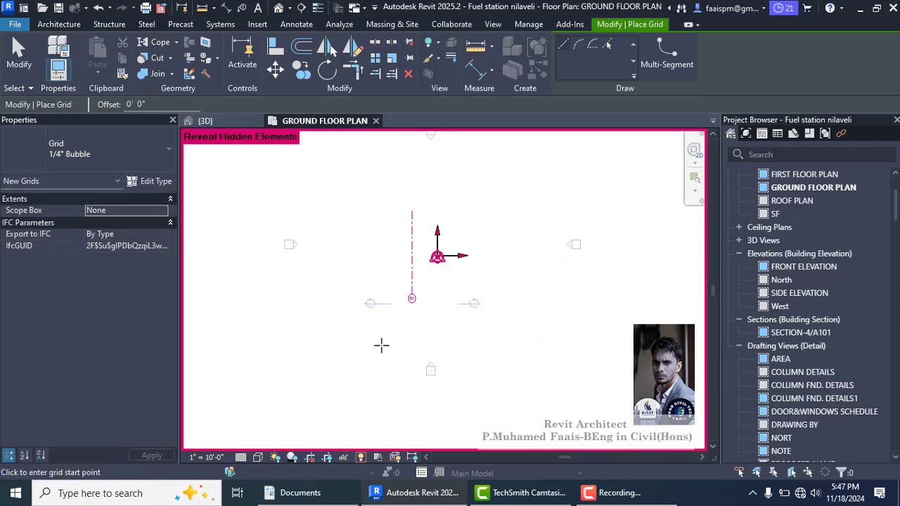
key("Escape")
key("Escape")
left_click(412, 267)
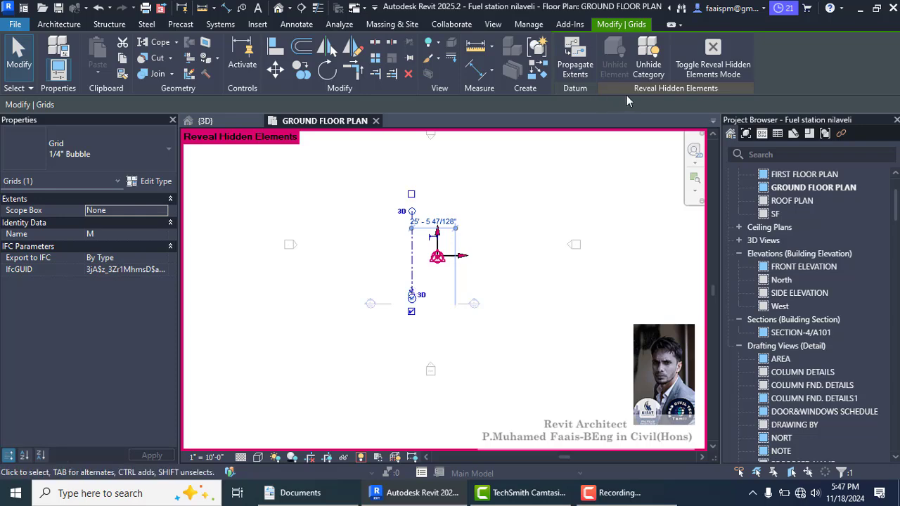
left_click(648, 59)
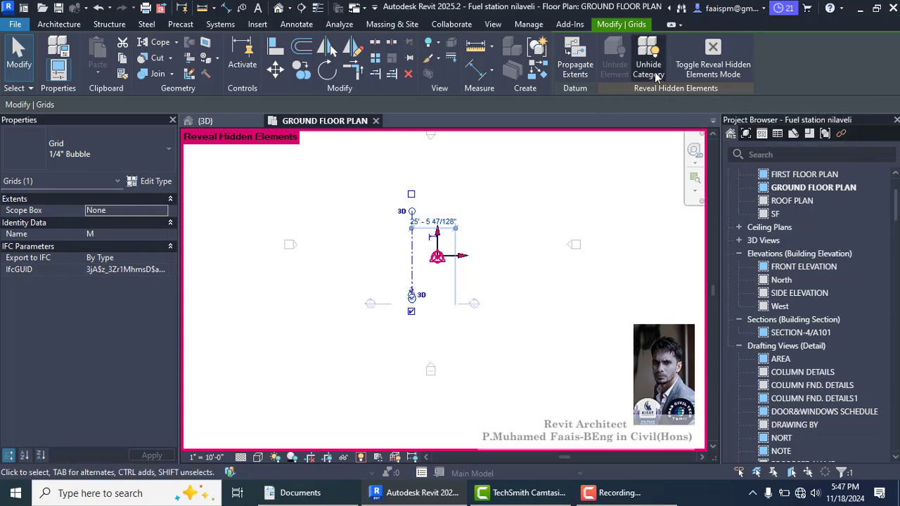
left_click(502, 186)
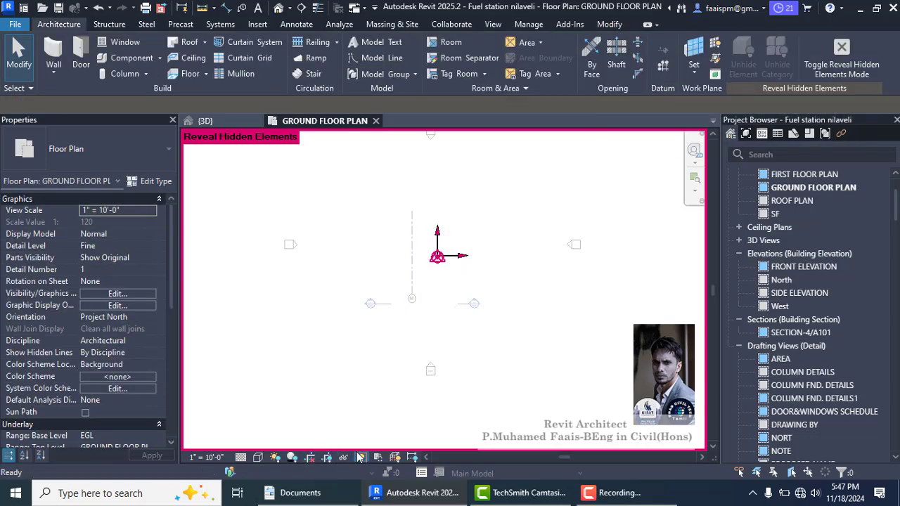
left_click(360, 457)
- Rename the vertical grid line as 1
scroll(412, 305, "up", 2)
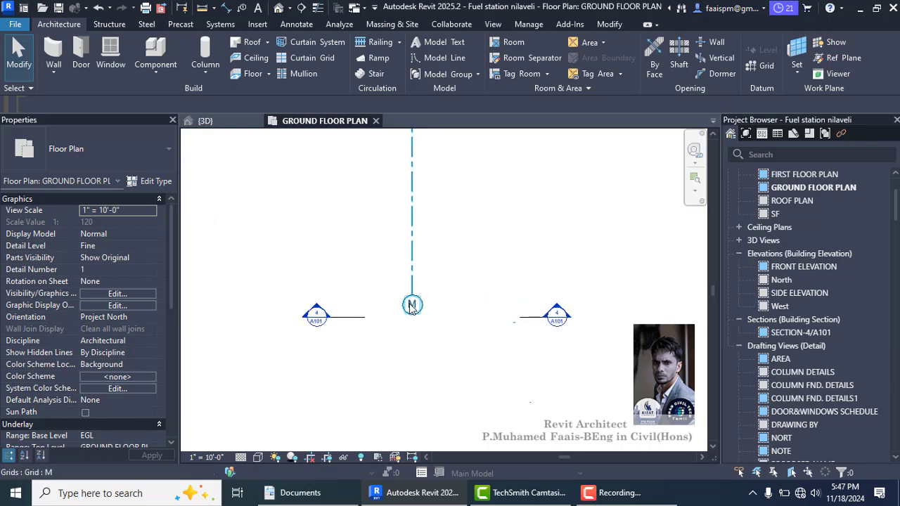
left_click(412, 305)
left_click(412, 305)
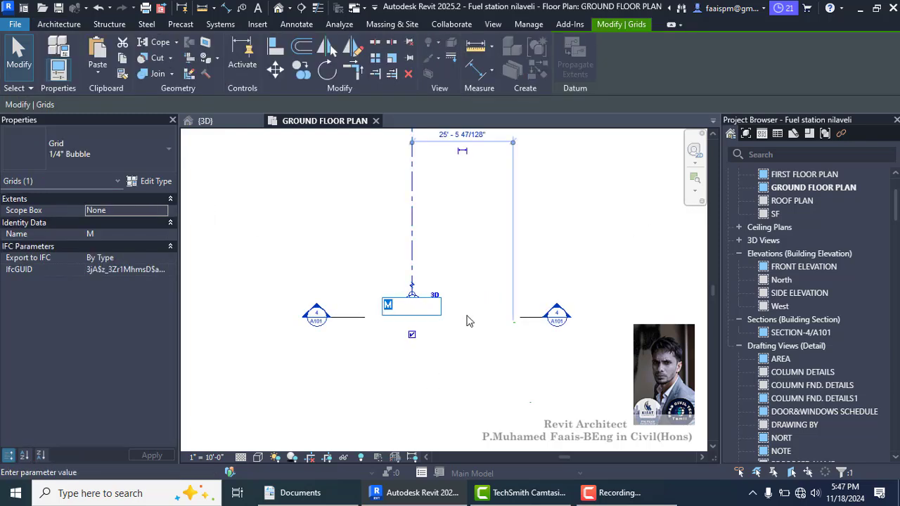
type("1")
key("Return")
scroll(376, 258, "down", 1)
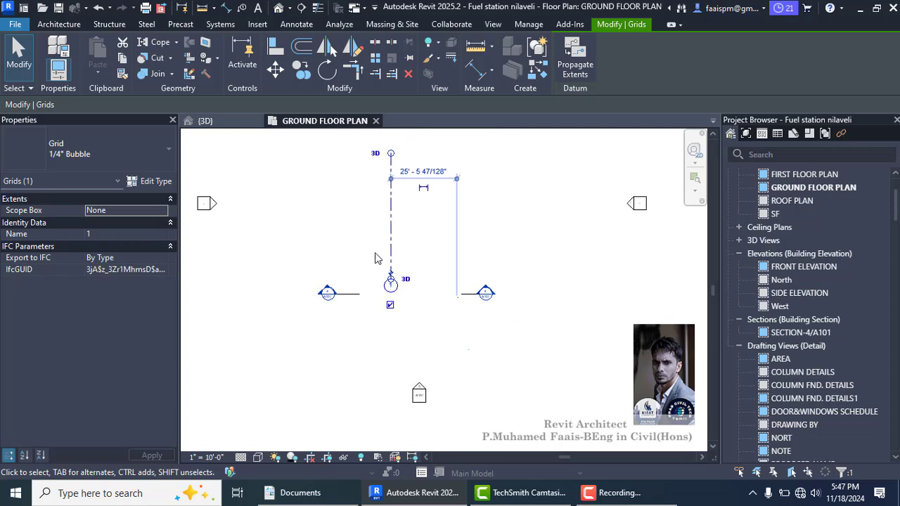
left_click(375, 258)
scroll(352, 248, "down", 2)
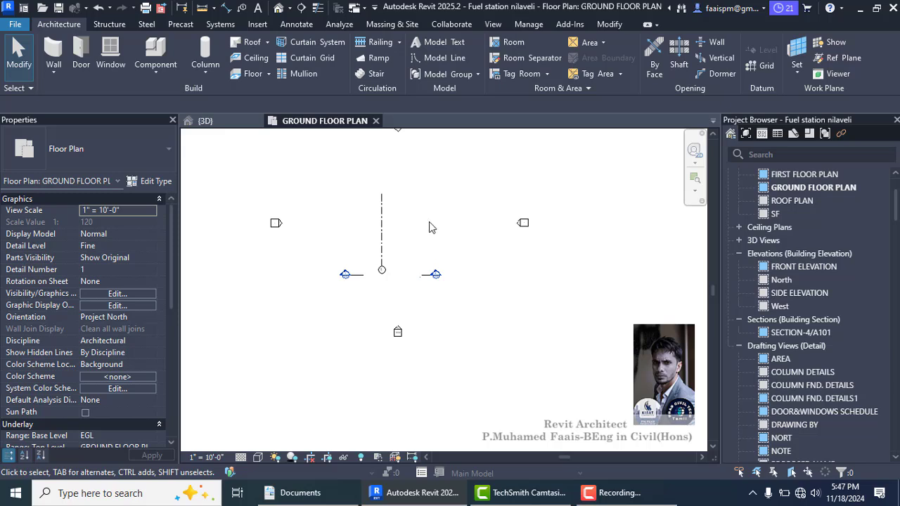
- Draw a second vertical grid line about 11' 5" to the right of grid 1, with its ends aligned to it
left_click(760, 70)
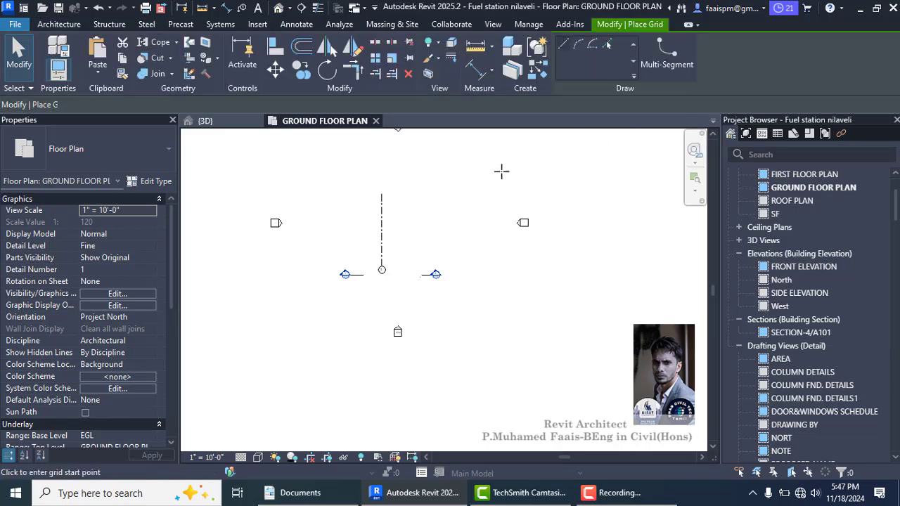
left_click(402, 194)
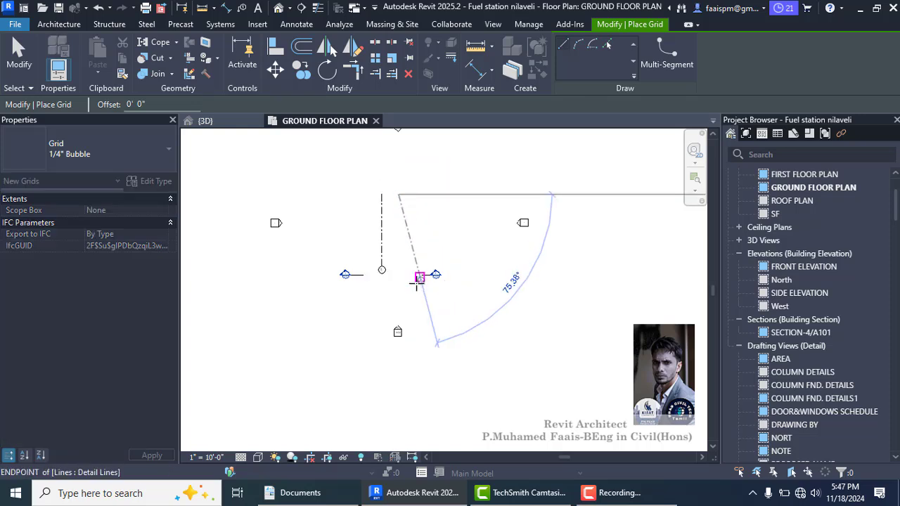
scroll(397, 273, "up", 3)
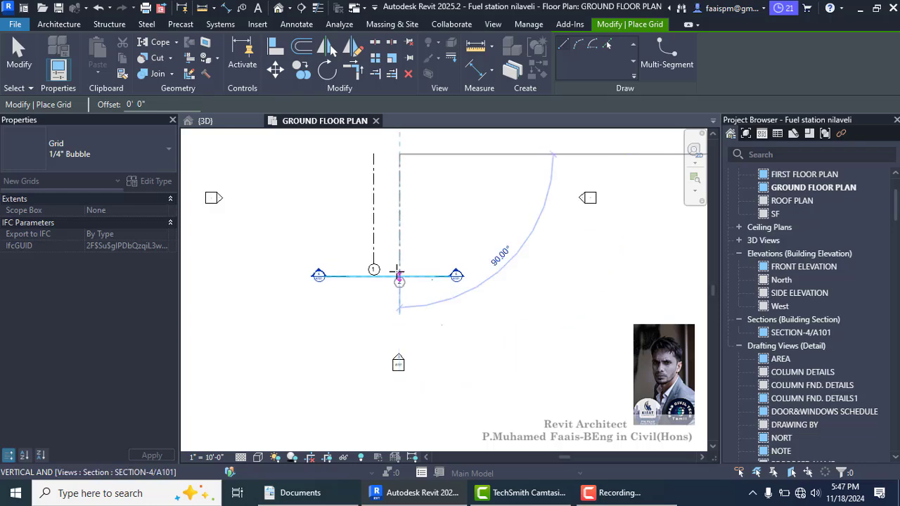
scroll(398, 273, "up", 2)
left_click(400, 260)
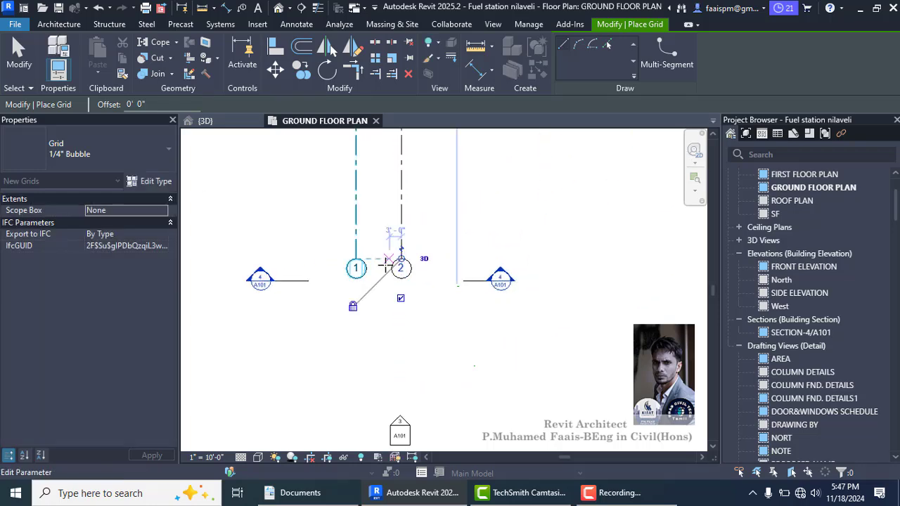
key("Escape")
key("Escape")
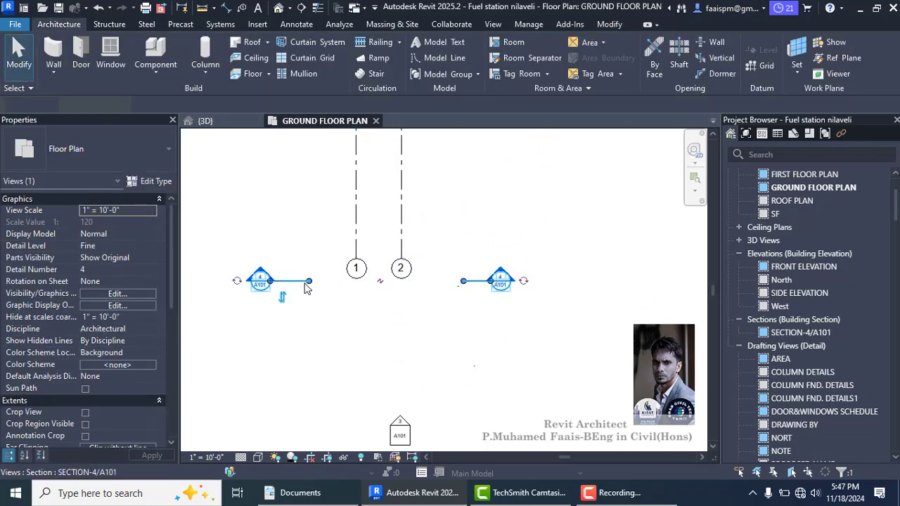
- Hide the section line that crosses the grid bubbles in the ground floor plan
left_click(305, 282)
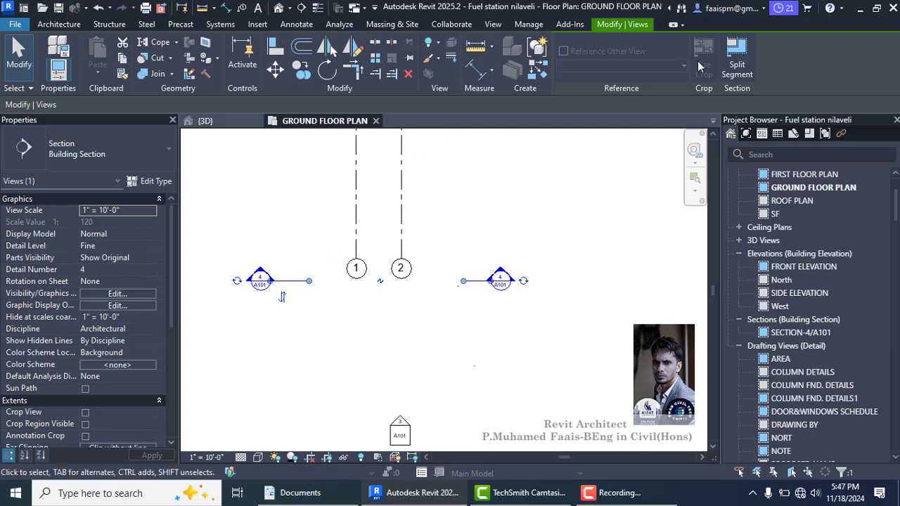
left_click(437, 46)
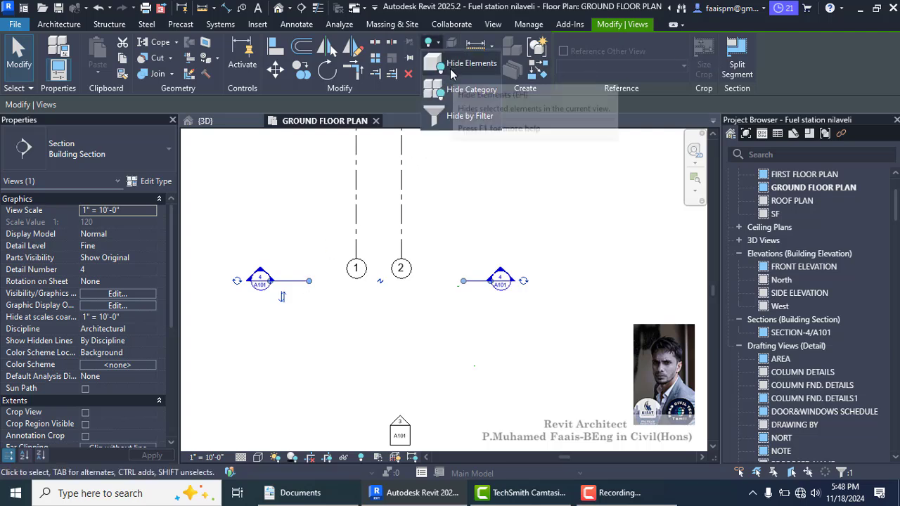
left_click(450, 68)
scroll(331, 346, "down", 2)
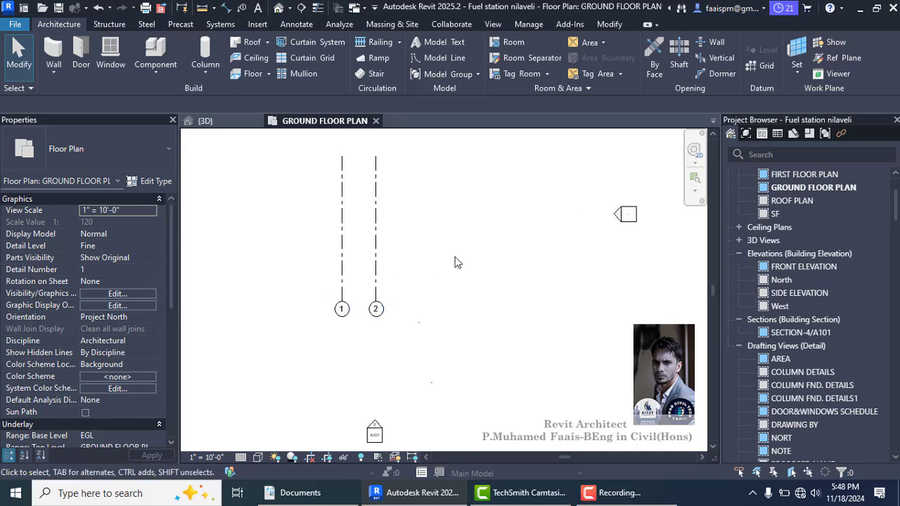
- Draw a third vertical grid line 14' to the right of grid 2, with both ends aligned to the existing grids
left_click(757, 68)
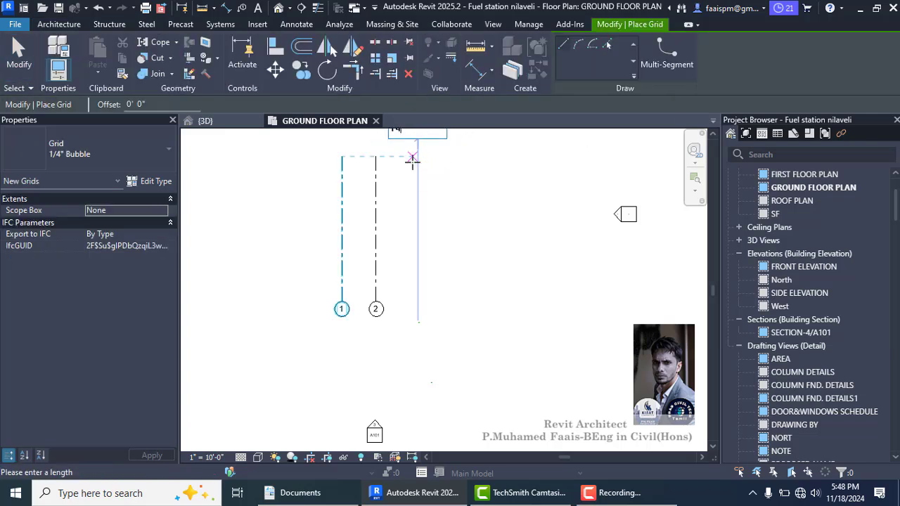
left_click(412, 157)
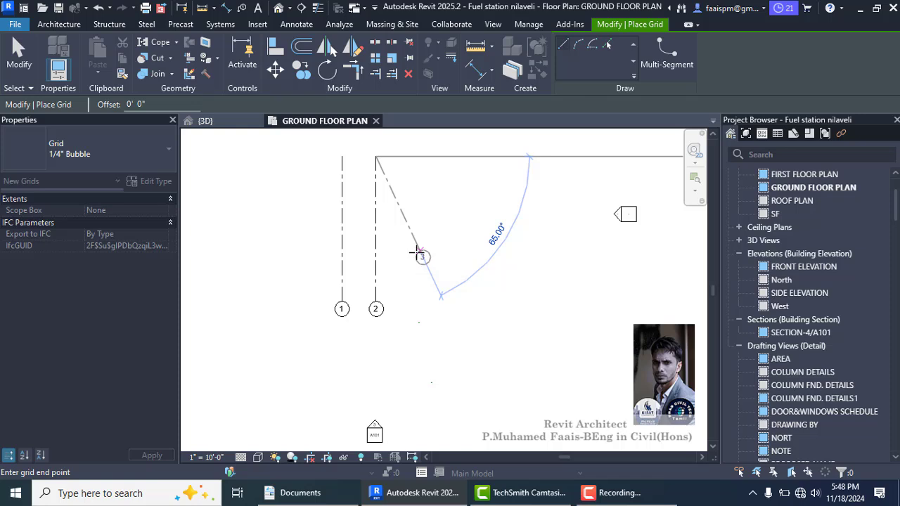
key("Escape")
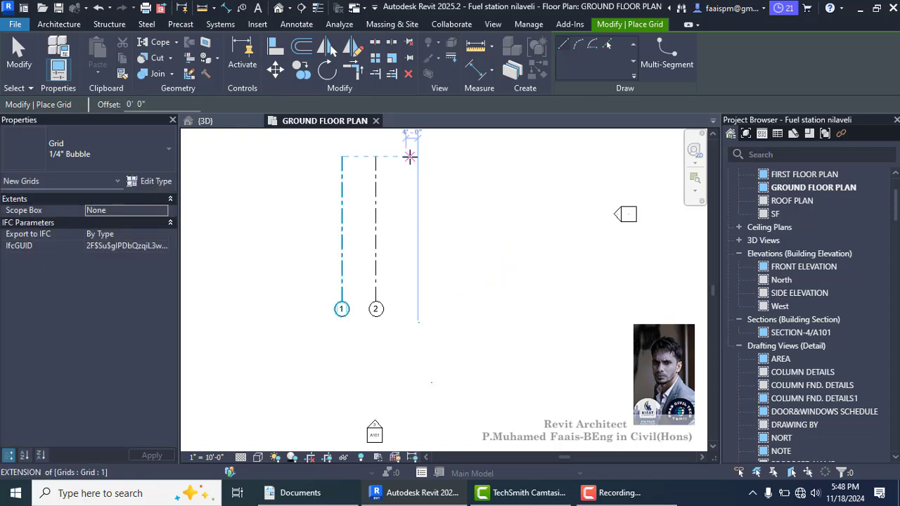
scroll(414, 195, "down", 2)
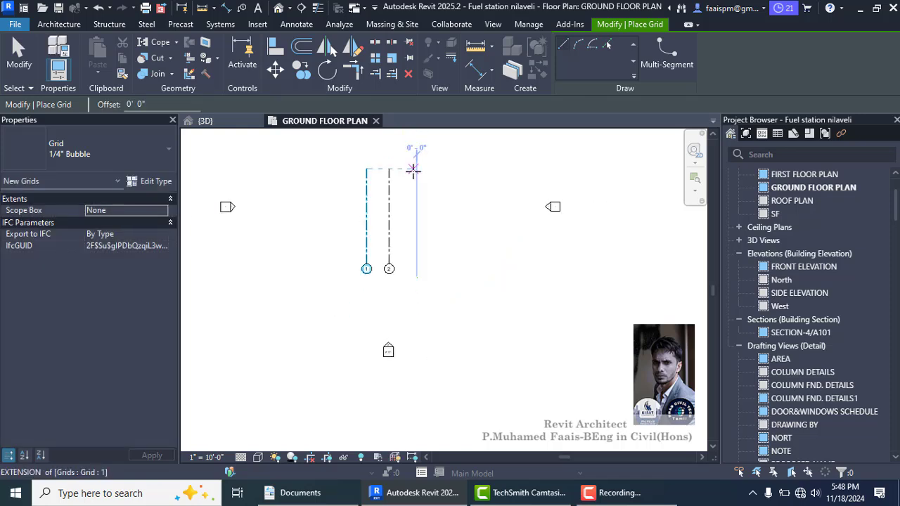
scroll(411, 170, "up", 2)
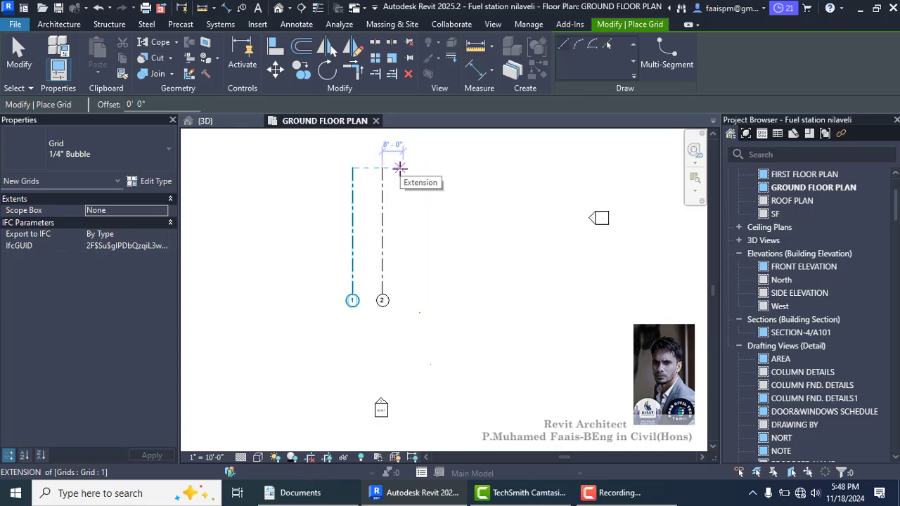
type("14")
key("Return")
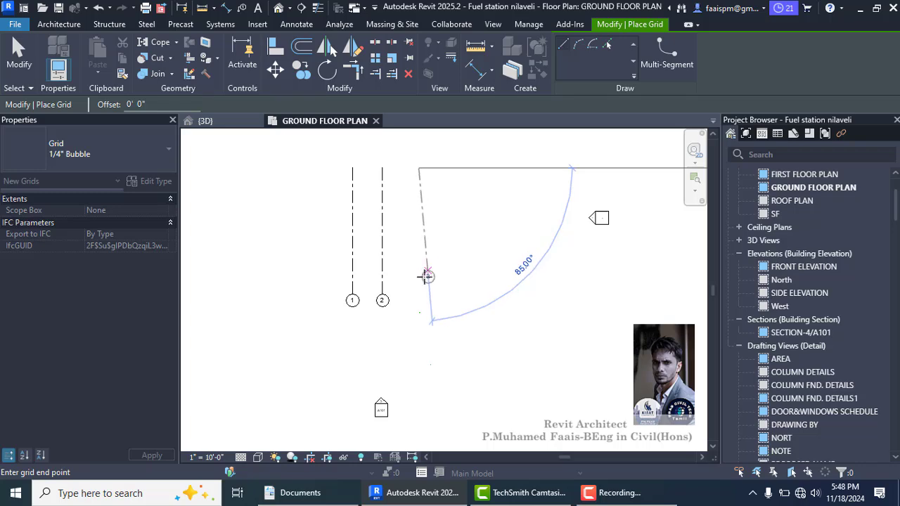
left_click(419, 296)
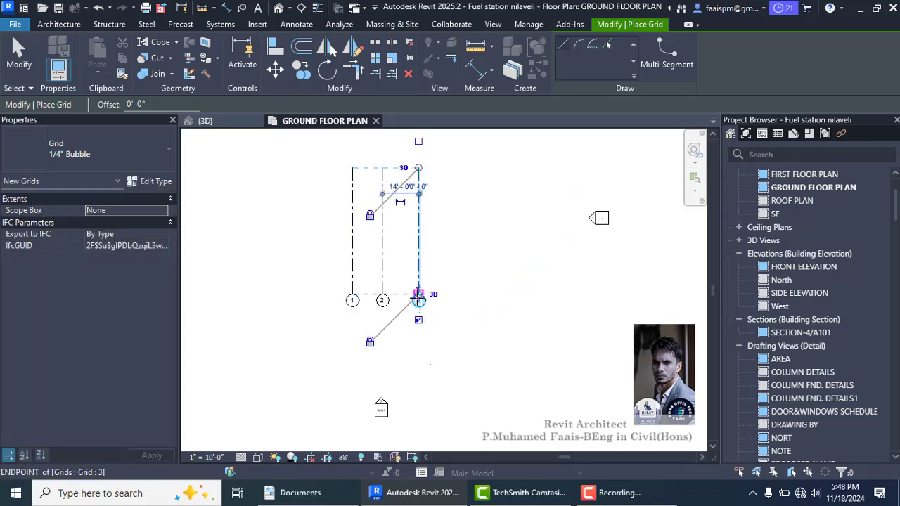
key("Escape")
key("Escape")
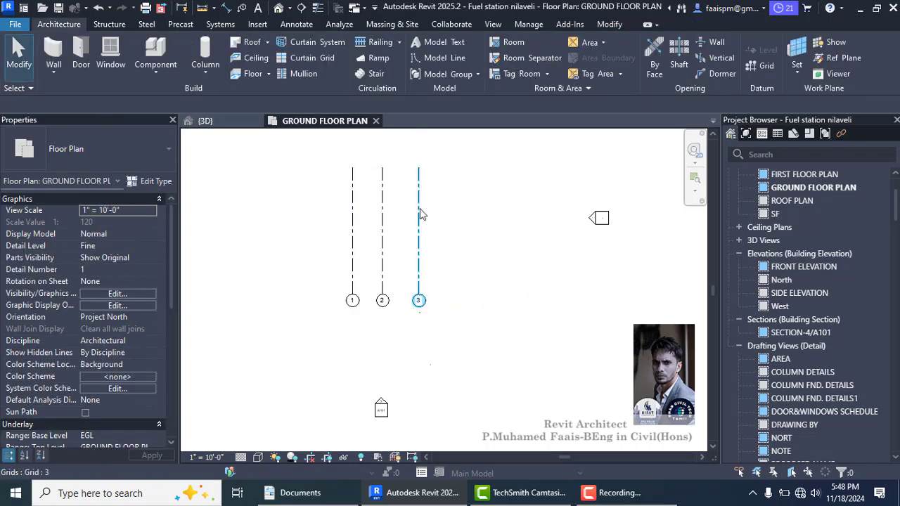
- Set the distance between grids 1 and 2 to 14' by moving grid 2
left_click(420, 214)
left_click(392, 217)
left_click(382, 225)
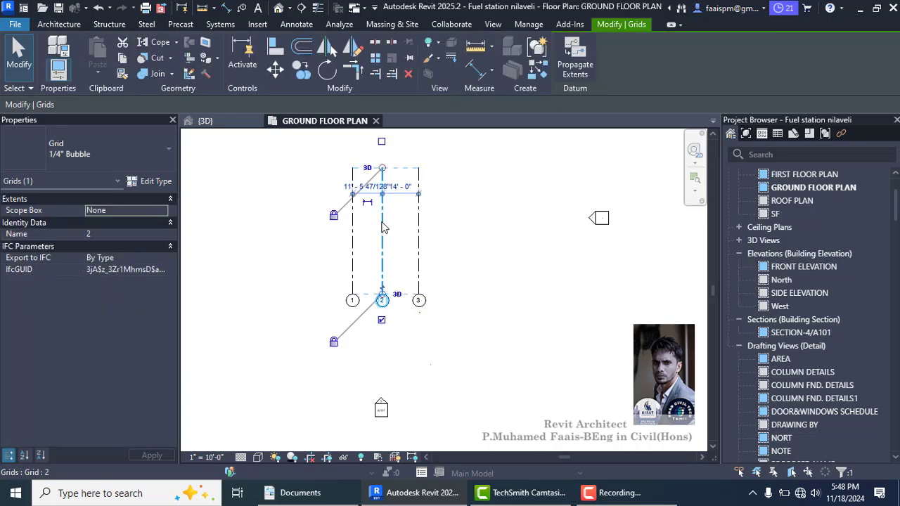
left_click(368, 187)
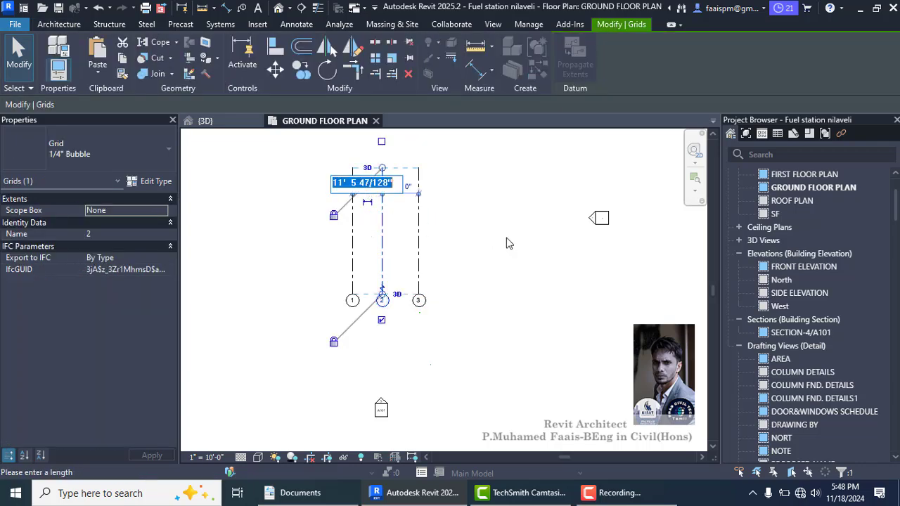
type("14")
key("Return")
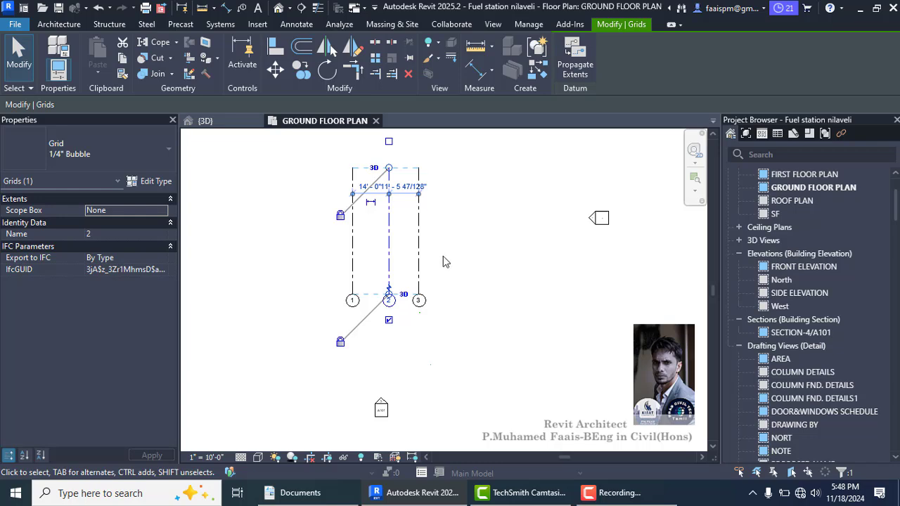
- Set the distance between grids 2 and 3 to 14' by moving grid 3
left_click(419, 267)
left_click(405, 185)
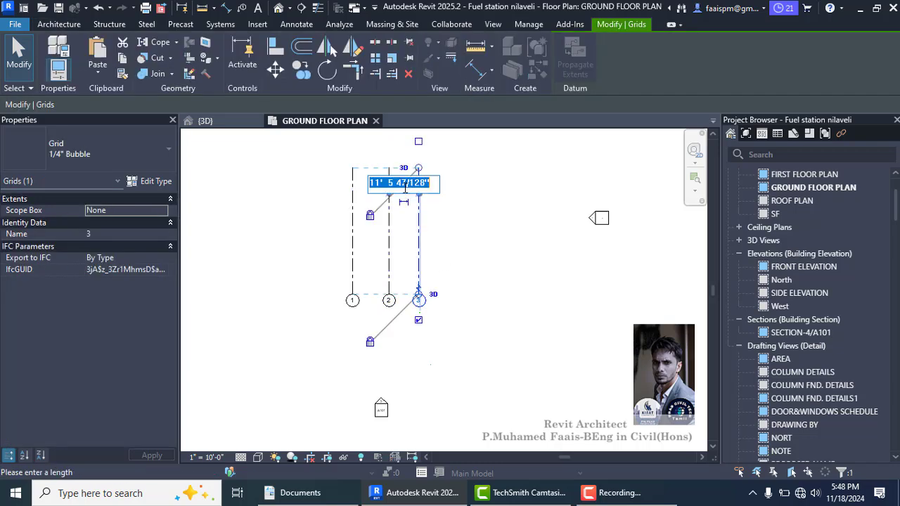
type("14")
key("Return")
key("Escape")
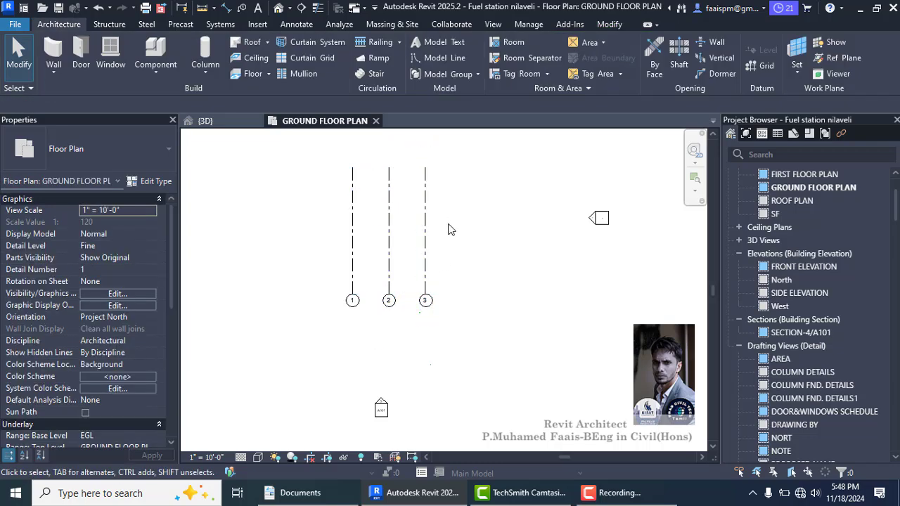
- Draw a fourth vertical grid line 14' to the right of grid 3, with both ends aligned to the existing grids
left_click(764, 65)
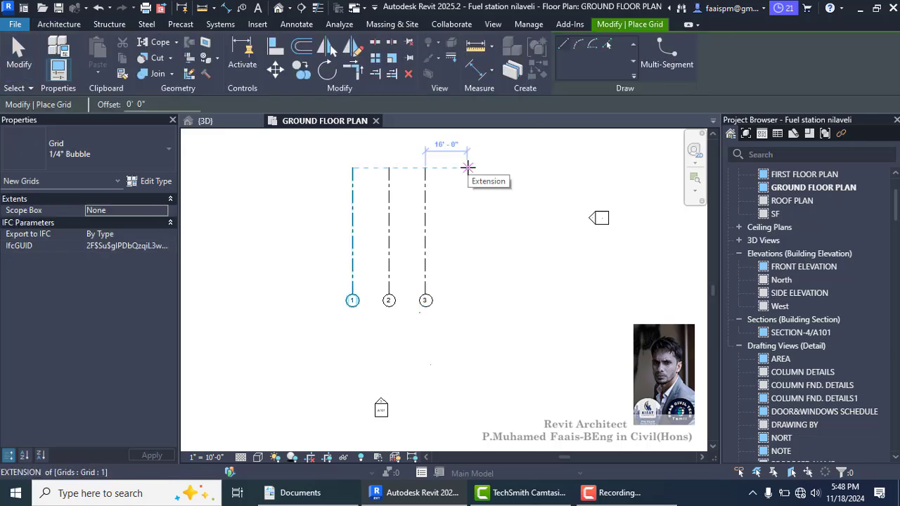
type("14")
key("Return")
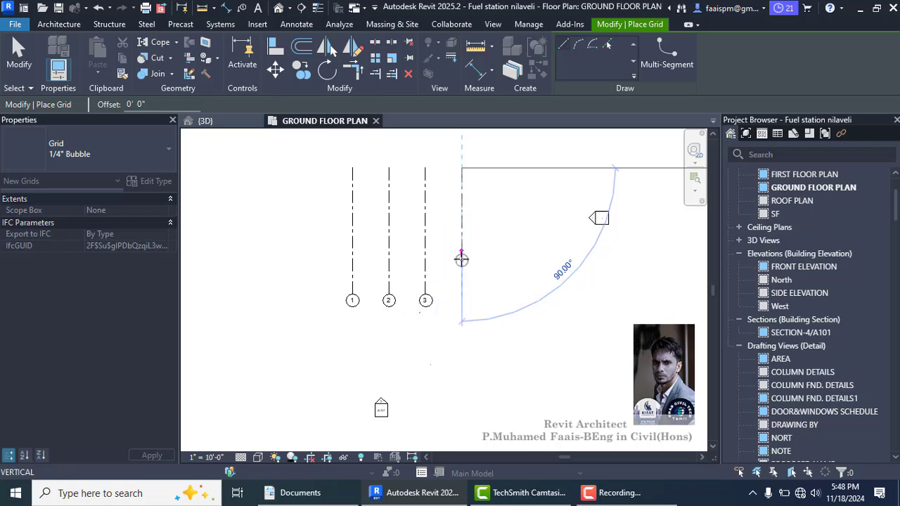
left_click(461, 293)
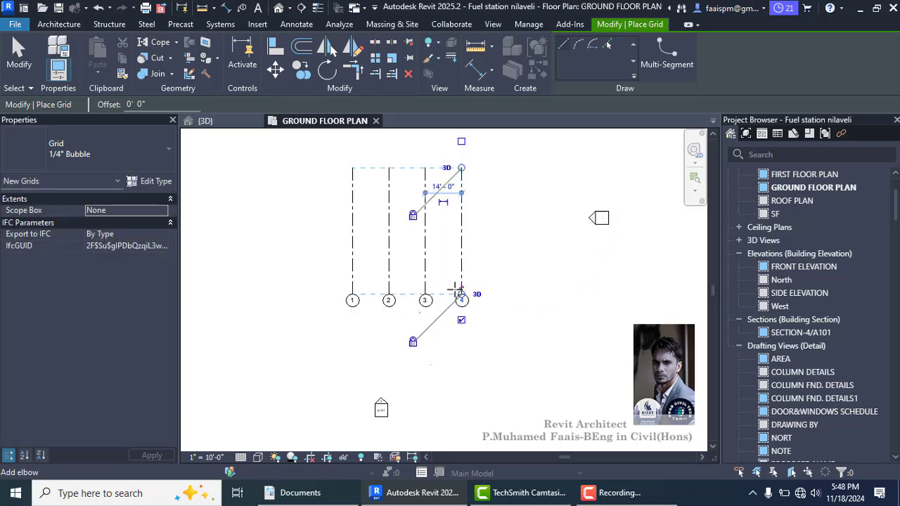
key("Escape")
key("Escape")
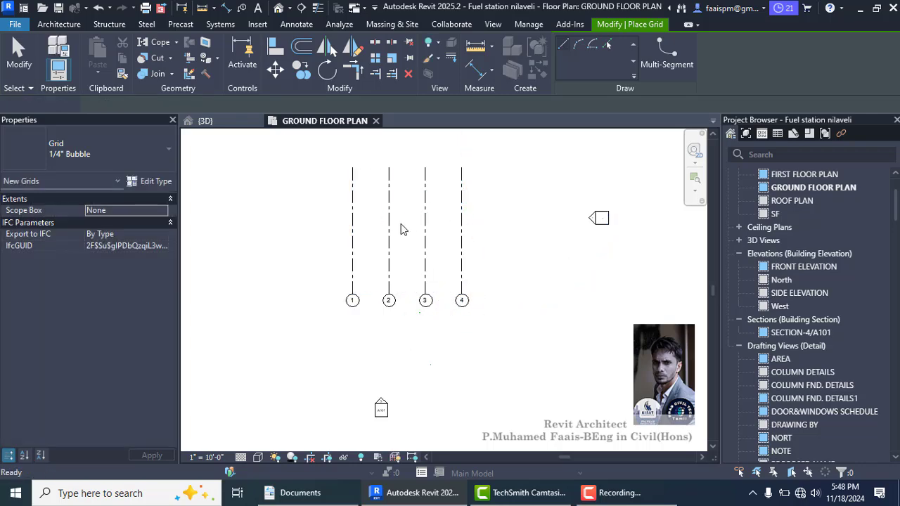
- Reveal the hidden elements in the ground floor plan to check the section line, and return to the normal display
scroll(344, 288, "down", 2)
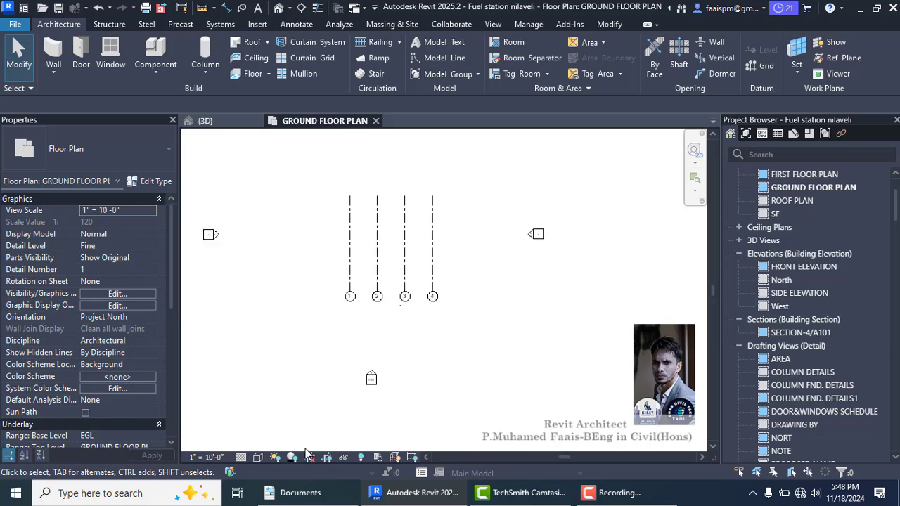
left_click(361, 458)
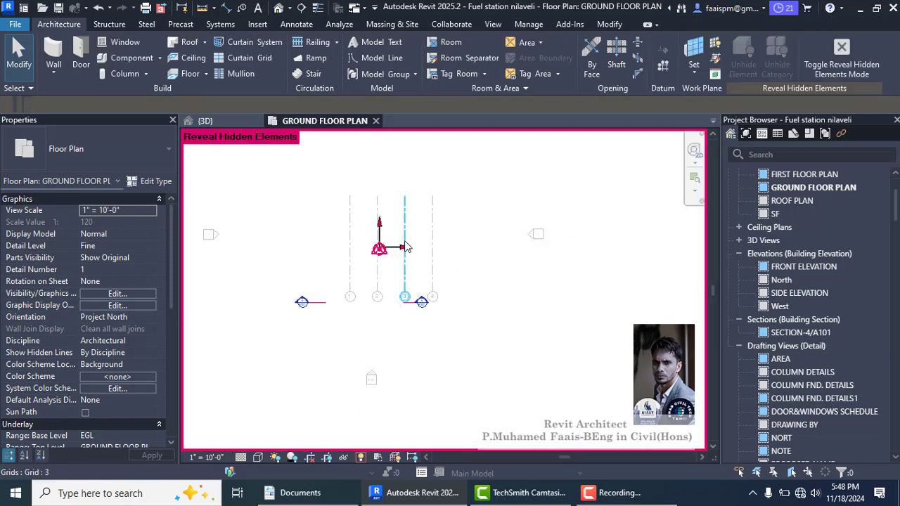
scroll(366, 277, "up", 3)
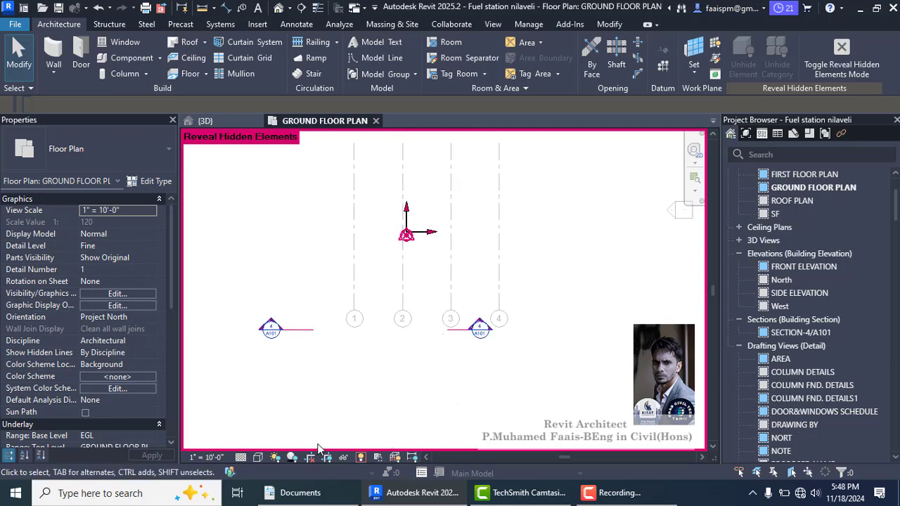
left_click(361, 457)
scroll(358, 222, "down", 2)
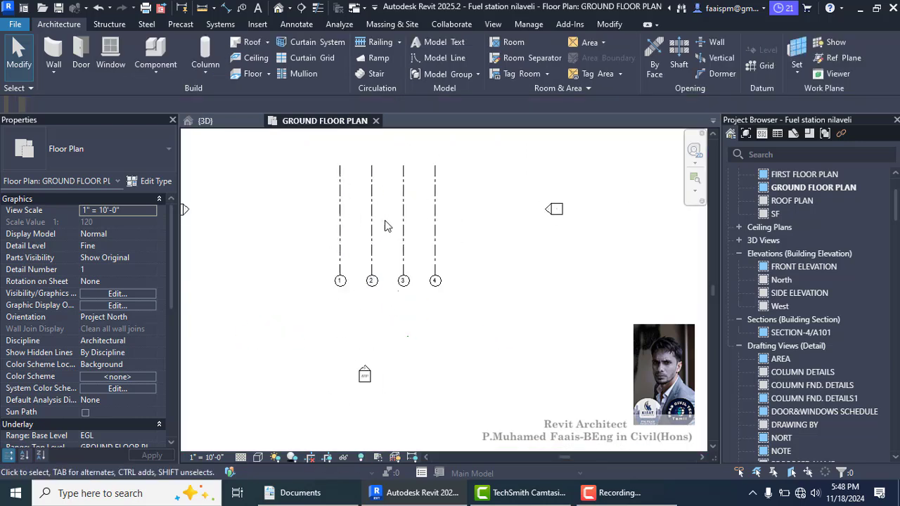
scroll(384, 226, "up", 1)
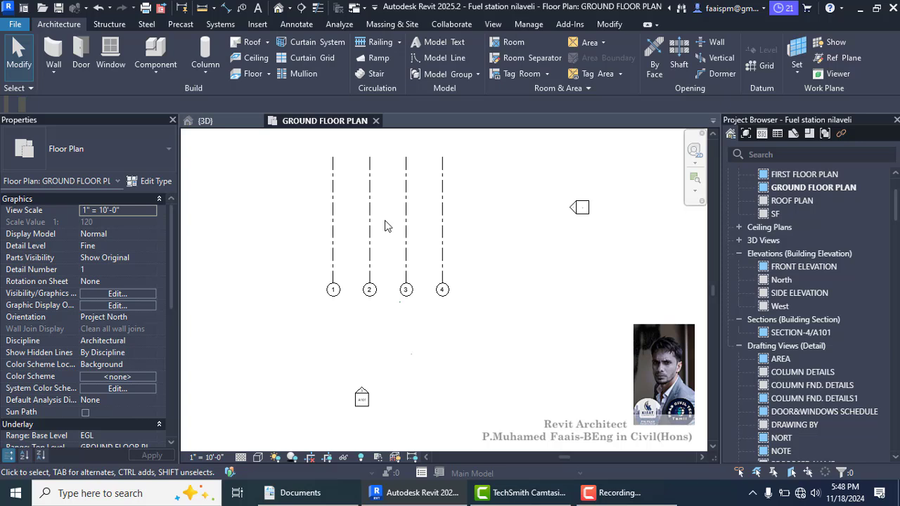
- Draw a horizontal grid line across the four vertical grids near their upper ends, extending slightly beyond grids 1 and 4
left_click(759, 65)
left_click(308, 179)
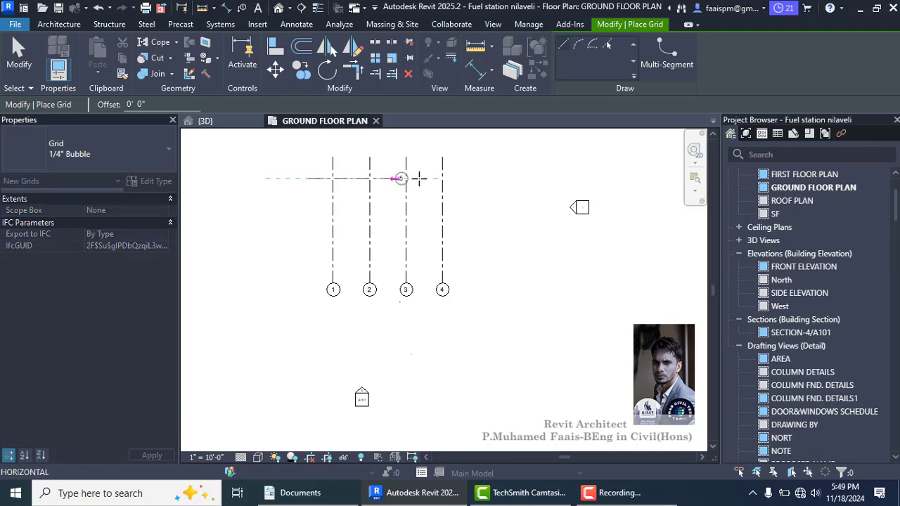
left_click(471, 178)
key("Escape")
key("Escape")
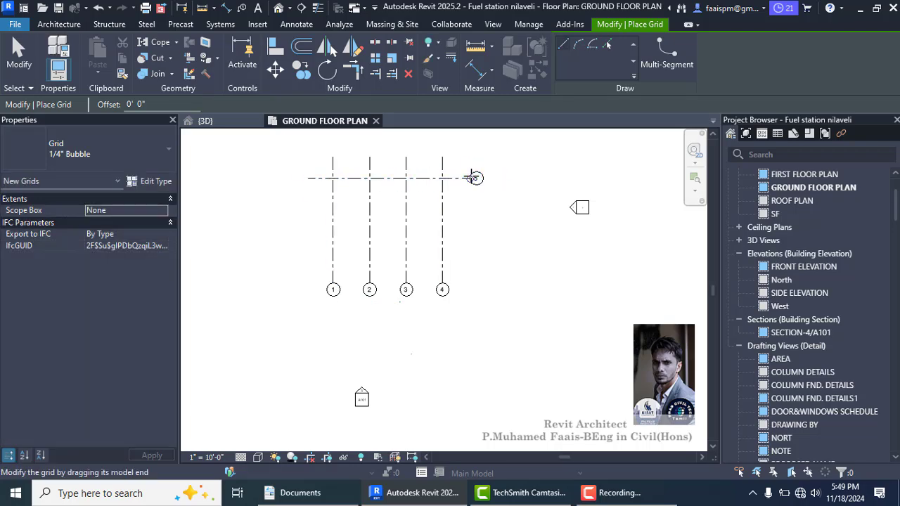
- Rename the horizontal grid line as A
scroll(473, 180, "up", 2)
left_click(477, 180)
left_click(479, 178)
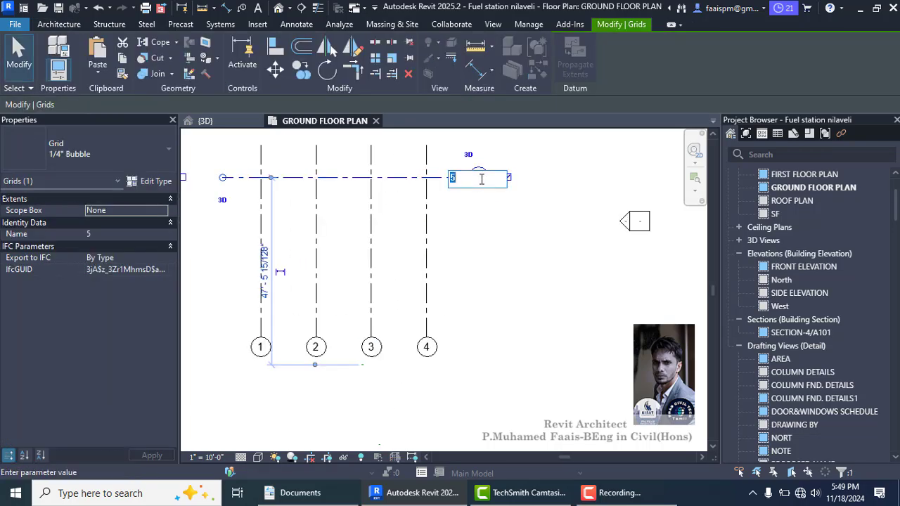
type("A")
key("Return")
scroll(492, 218, "down", 2)
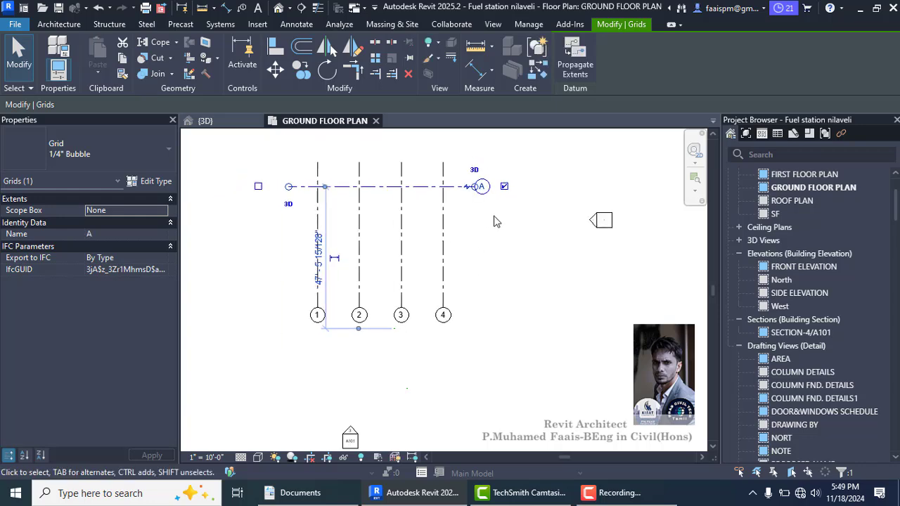
key("Escape")
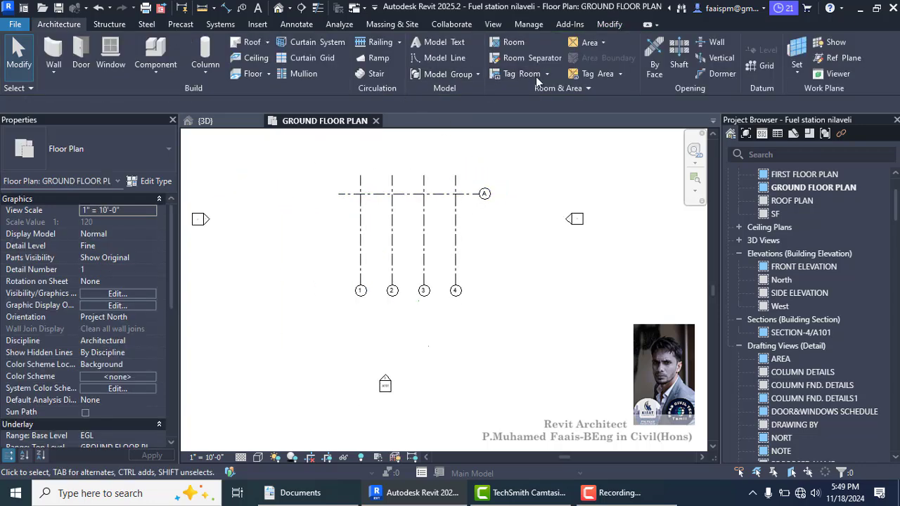
- Draw two more horizontal grid lines below grid A with aligned ends, the first about 11' 5" below it and the second further down
left_click(759, 65)
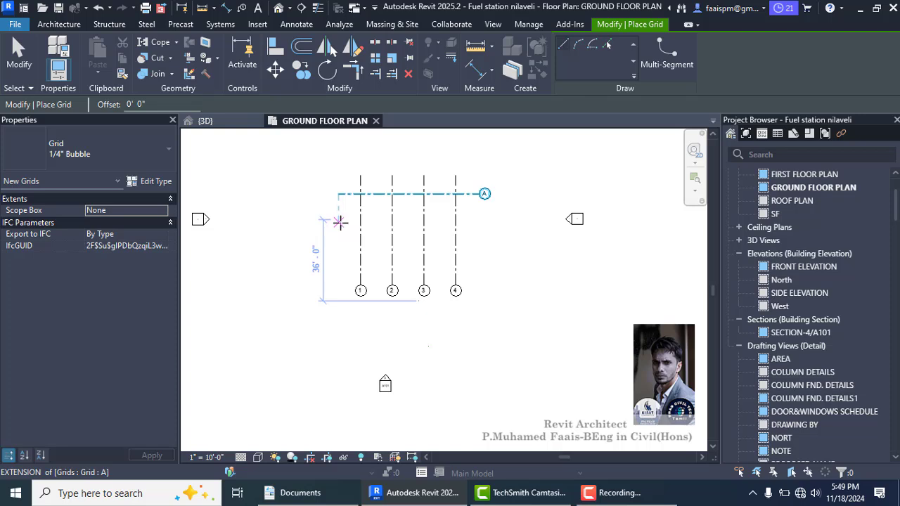
left_click(341, 219)
left_click(479, 220)
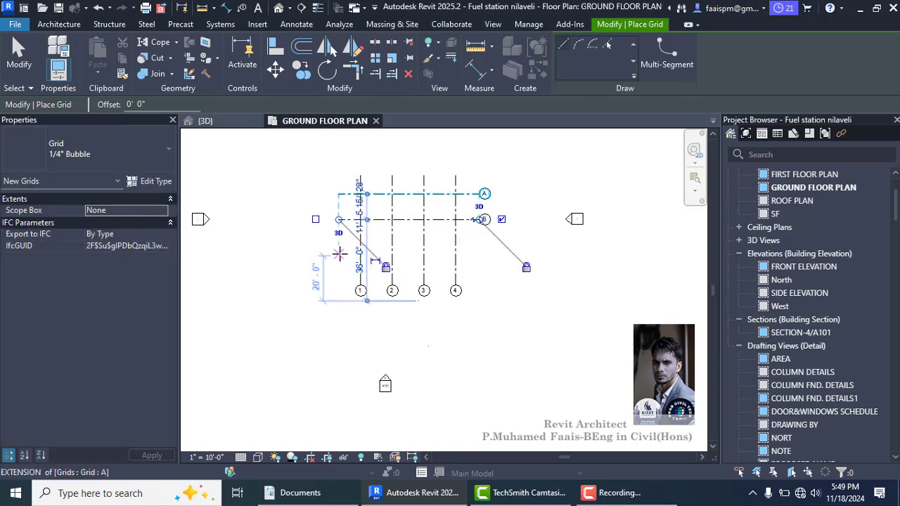
left_click(340, 256)
left_click(480, 255)
key("Escape")
key("Escape")
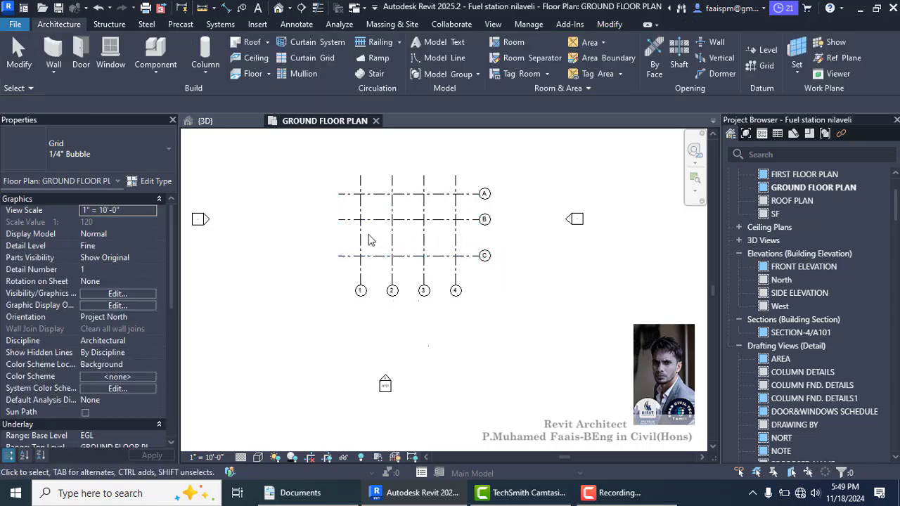
- Set the distance between grids A and B to 11' by moving grid B
left_click(359, 218)
left_click(359, 213)
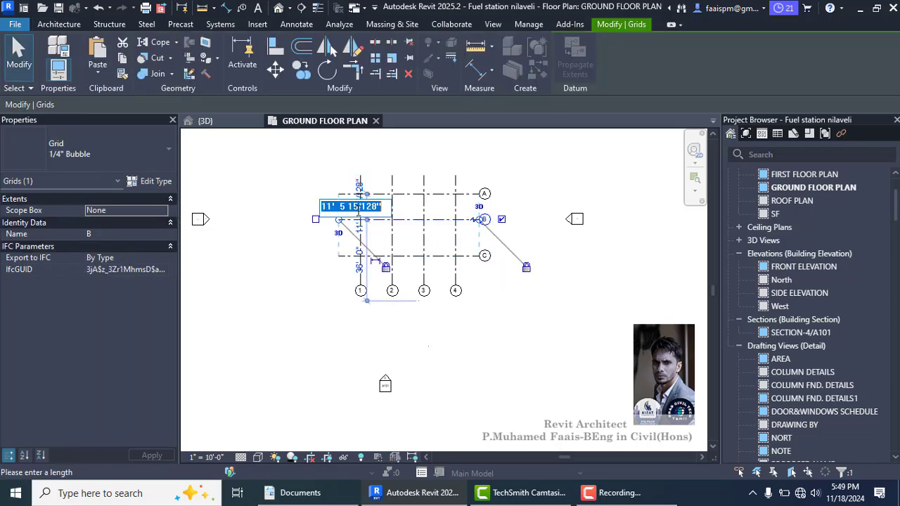
key("Escape")
key("Escape")
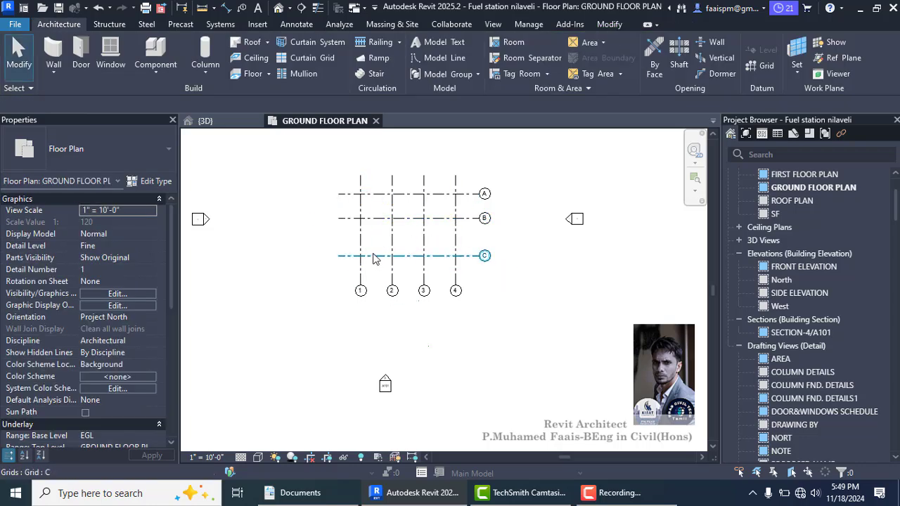
- Set the distance between grids B and C to 11' by moving grid C
left_click(373, 257)
left_click(360, 237)
type("1")
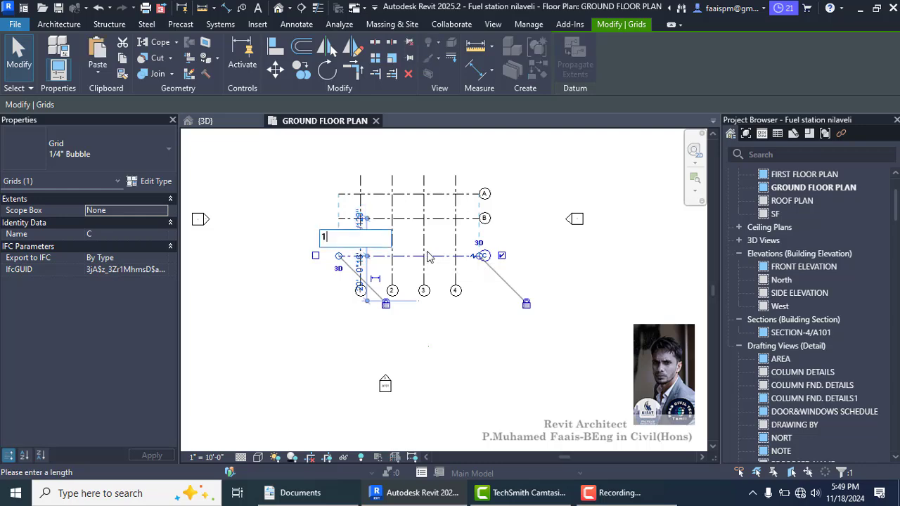
key("Return")
key("Escape")
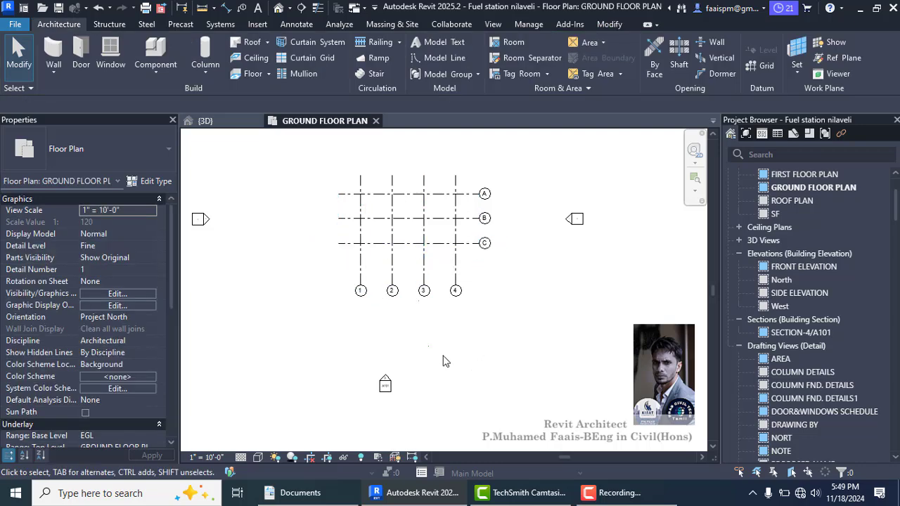
left_click(610, 492)
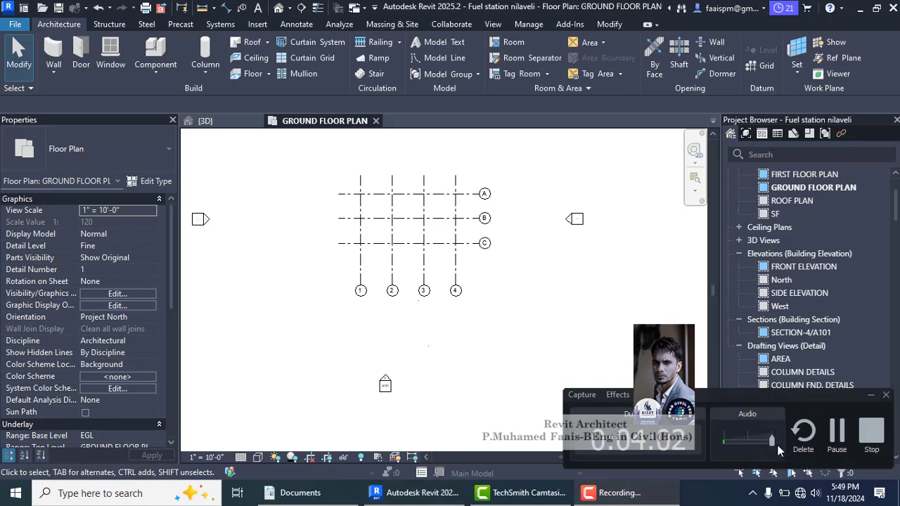
left_click(837, 431)
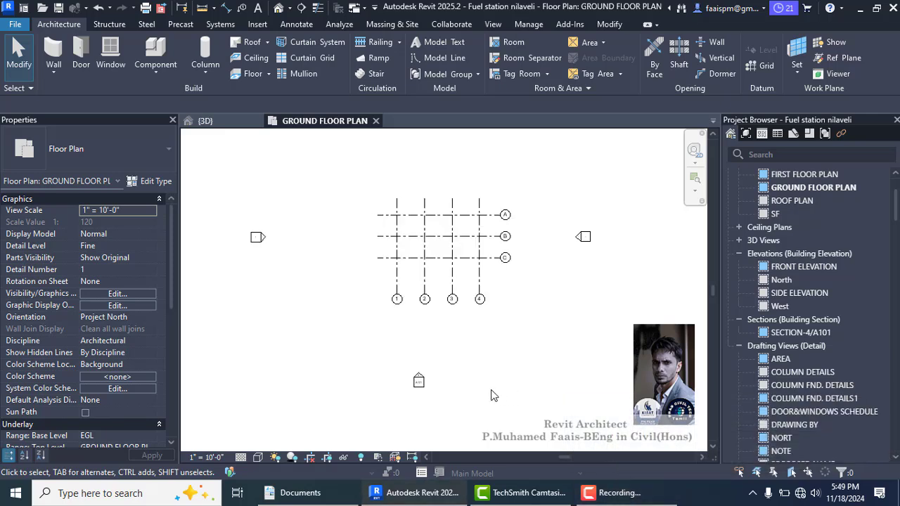
- Check the spacing between horizontal grids A, B and C using their temporary dimensions
scroll(446, 239, "up", 3)
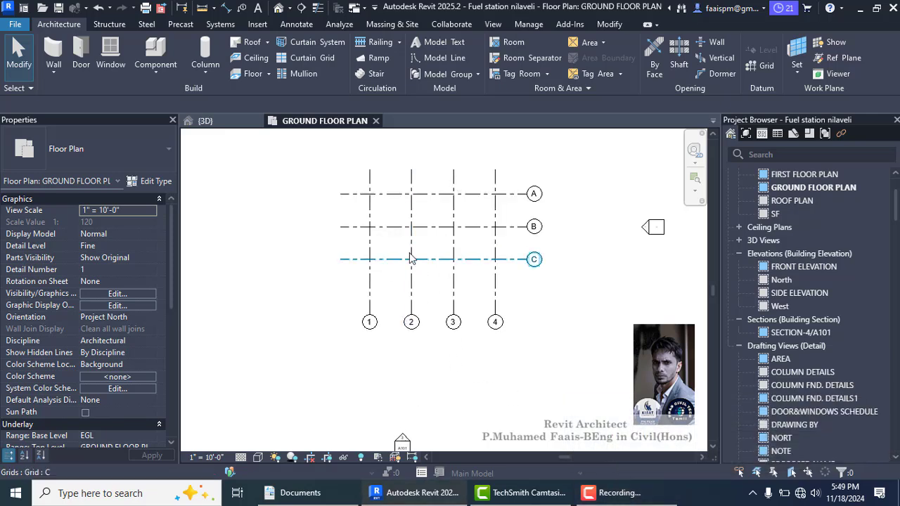
left_click(397, 259)
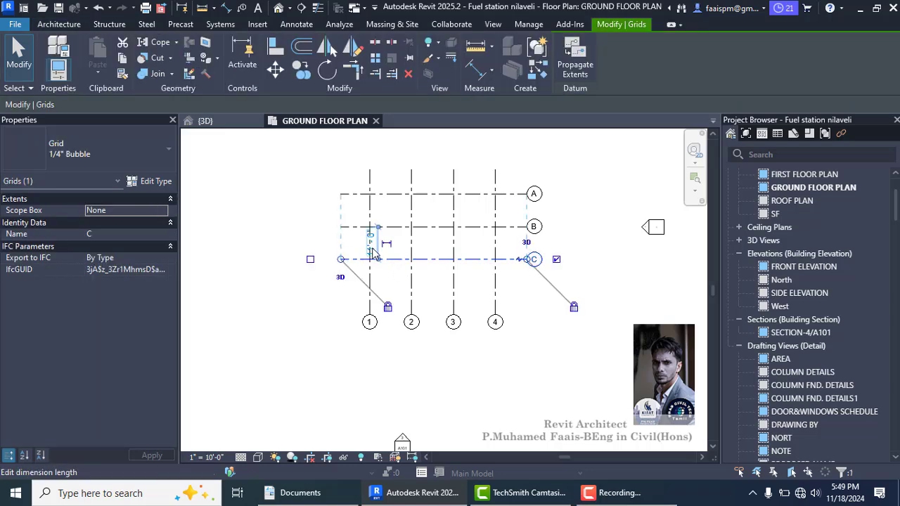
left_click(374, 253)
key("Escape")
key("Escape")
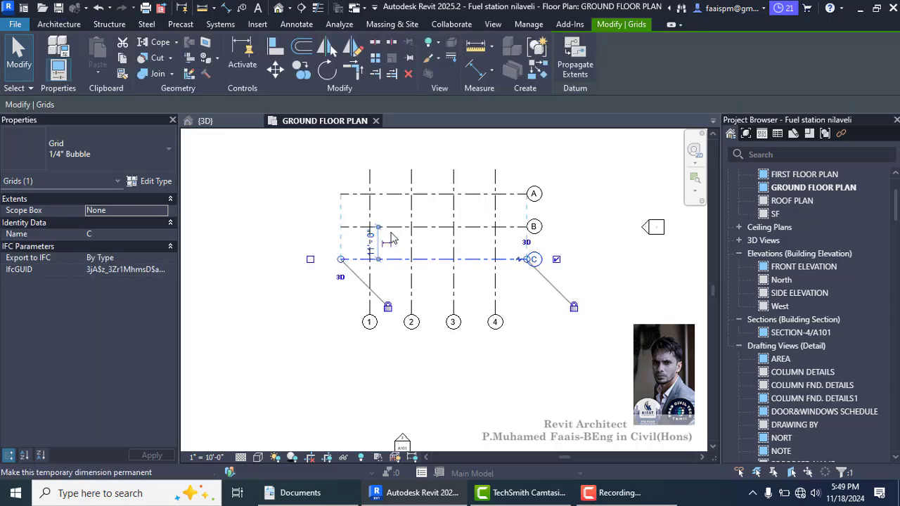
left_click(399, 227)
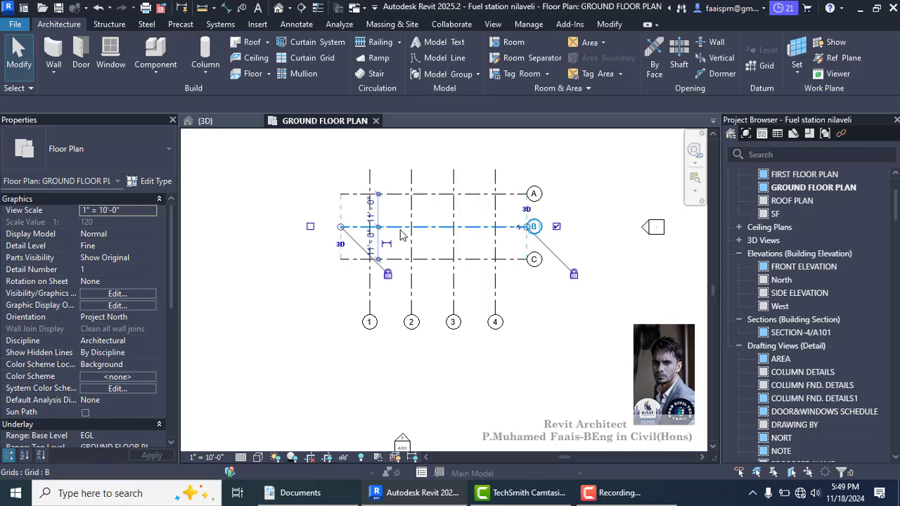
key("Escape")
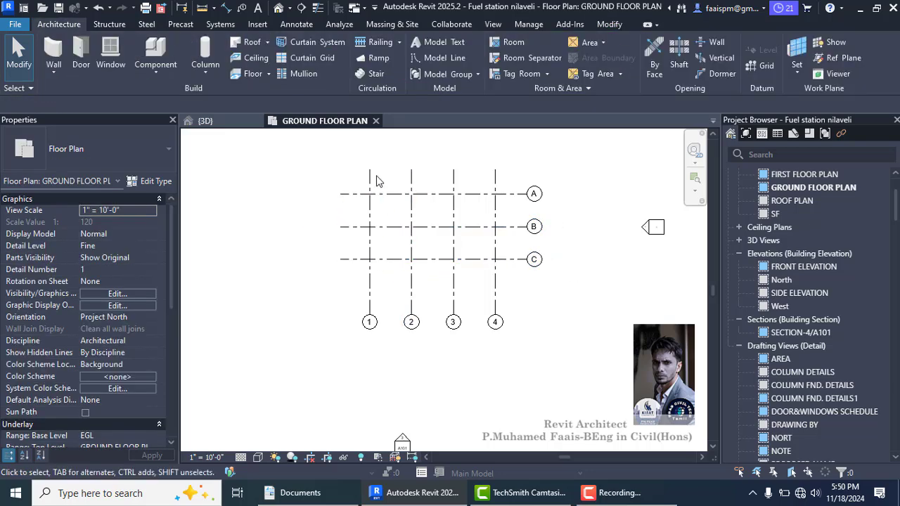
- Shorten the four vertical grids together by moving their bubble ends closer to grid C
left_click(371, 282)
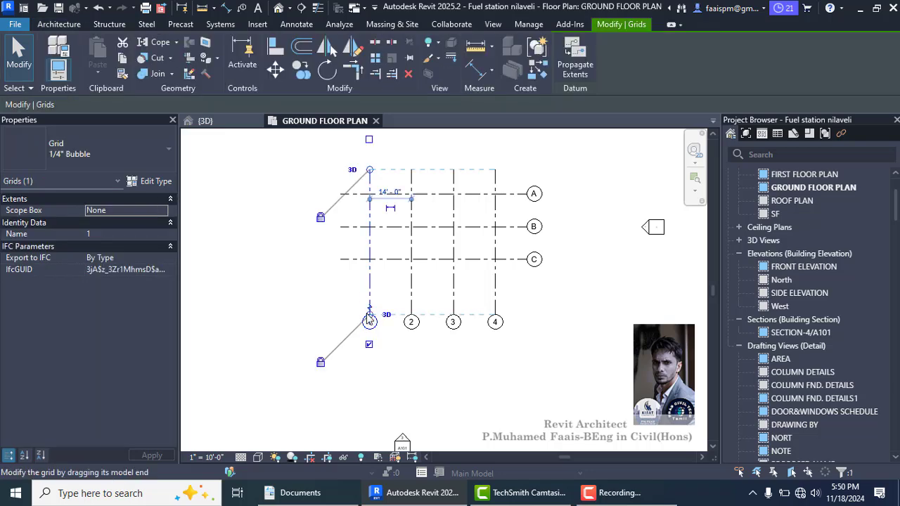
scroll(370, 315, "up", 2)
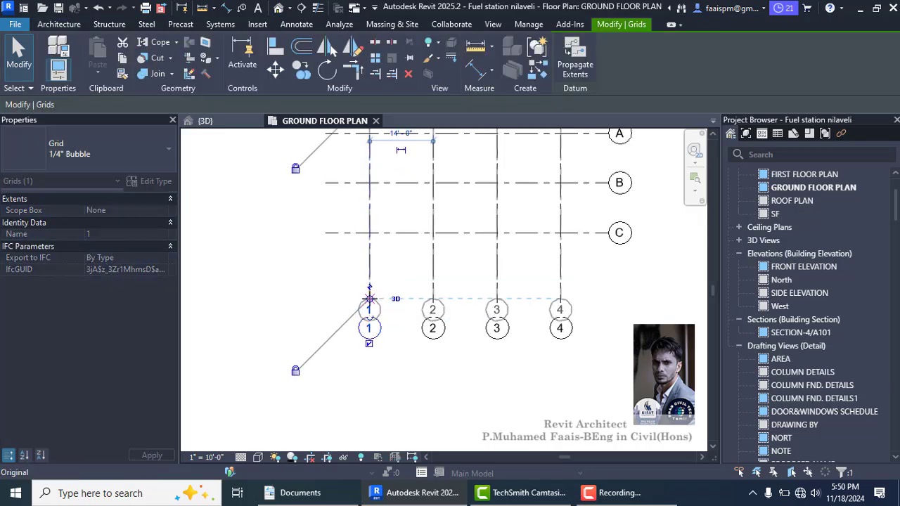
key("Escape")
scroll(366, 323, "down", 2)
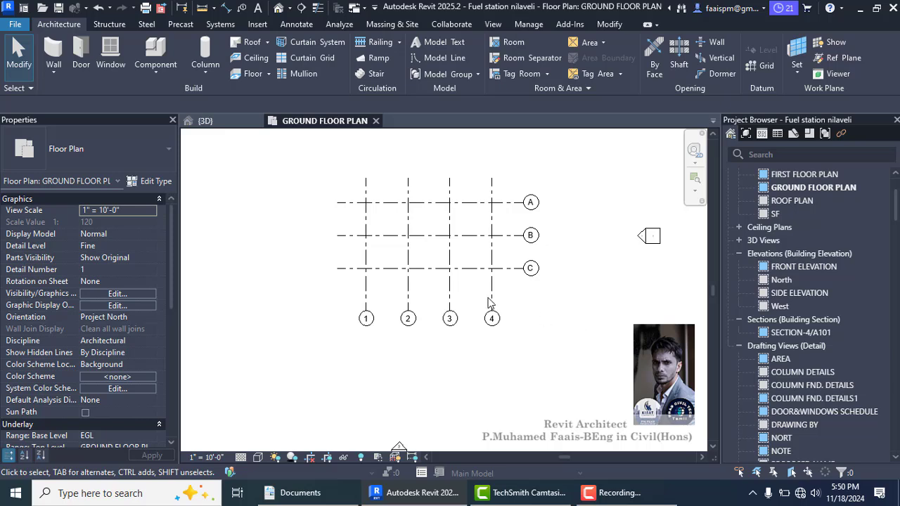
- Open the SECTION-4/A101 building section view
scroll(432, 225, "up", 2)
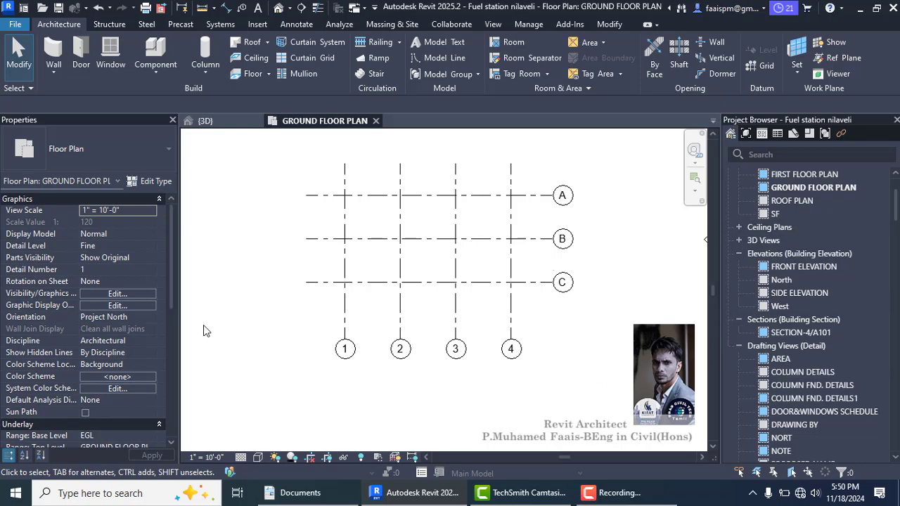
double_click(803, 334)
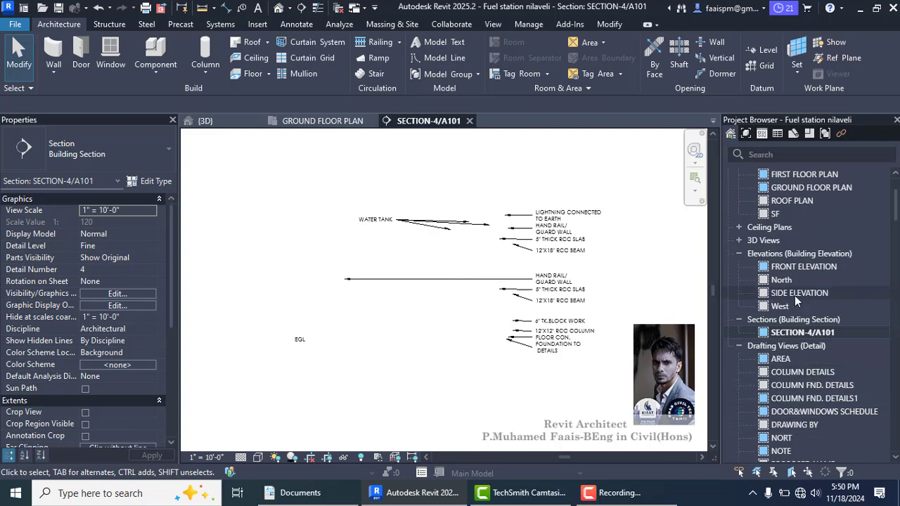
- Open the FRONT ELEVATION view and reveal its hidden elements
double_click(805, 268)
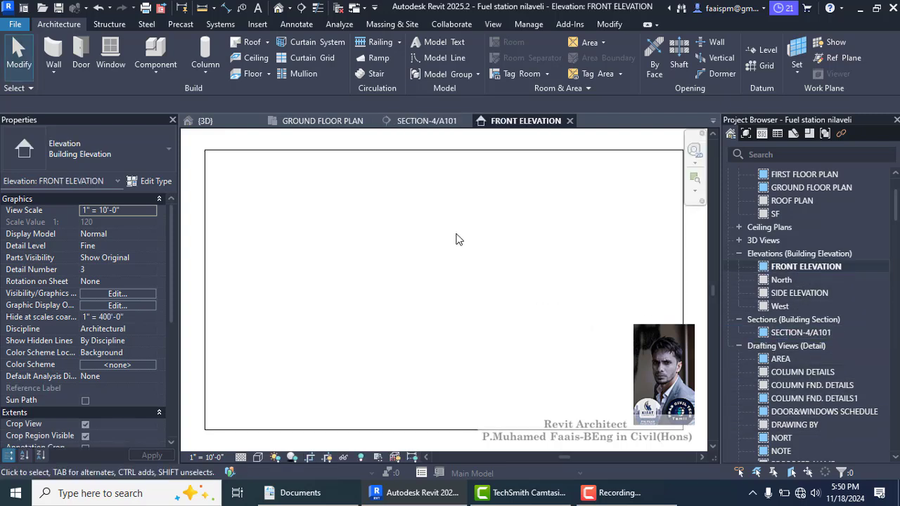
left_click(362, 458)
scroll(493, 352, "down", 1)
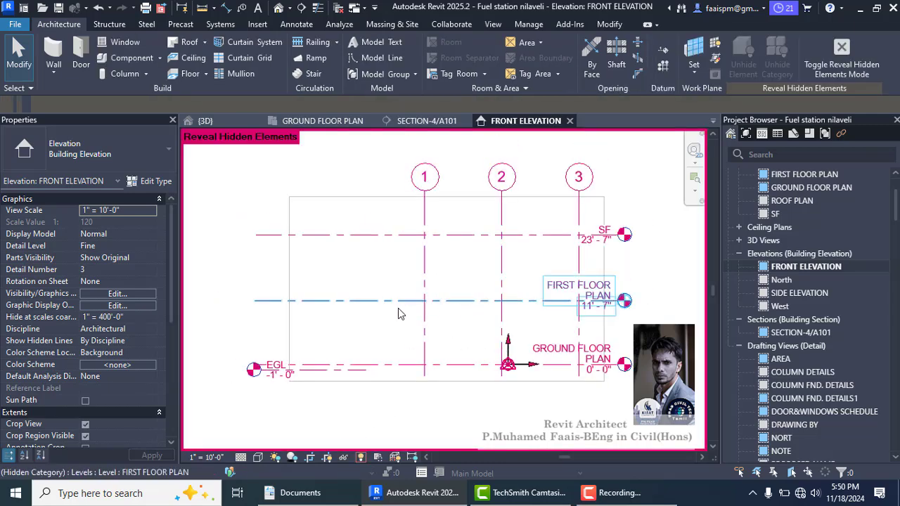
- Delete the EGL level together with its associated floor, ceiling and structural plan views
left_click(337, 379)
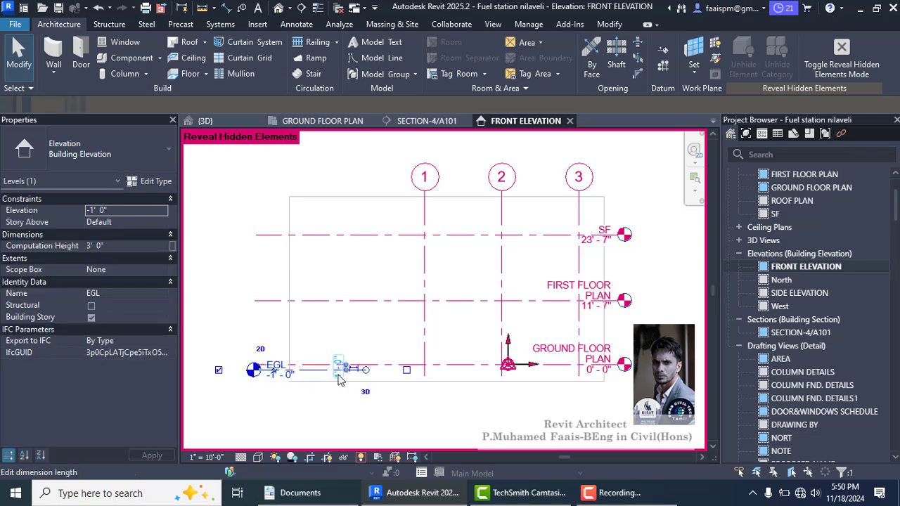
key("Delete")
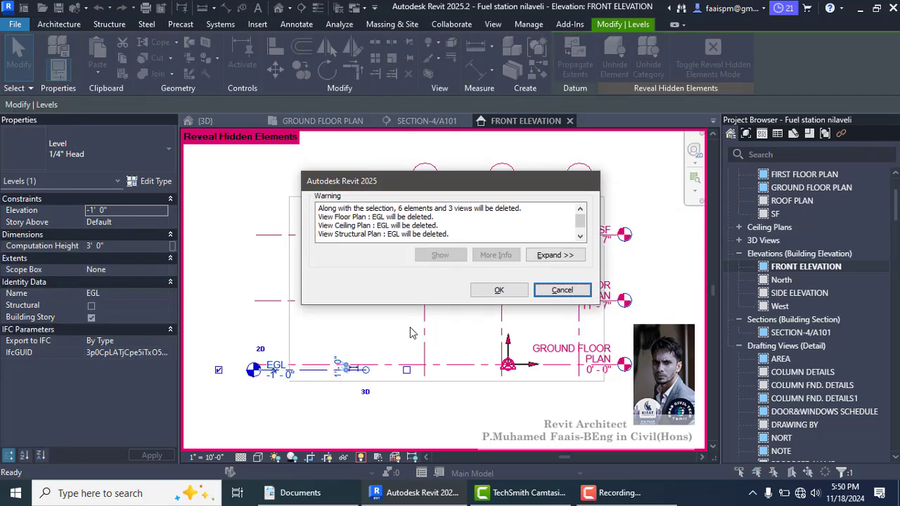
left_click(499, 291)
- Set the FIRST FLOOR PLAN level's elevation to 11' 6"
scroll(568, 365, "up", 1)
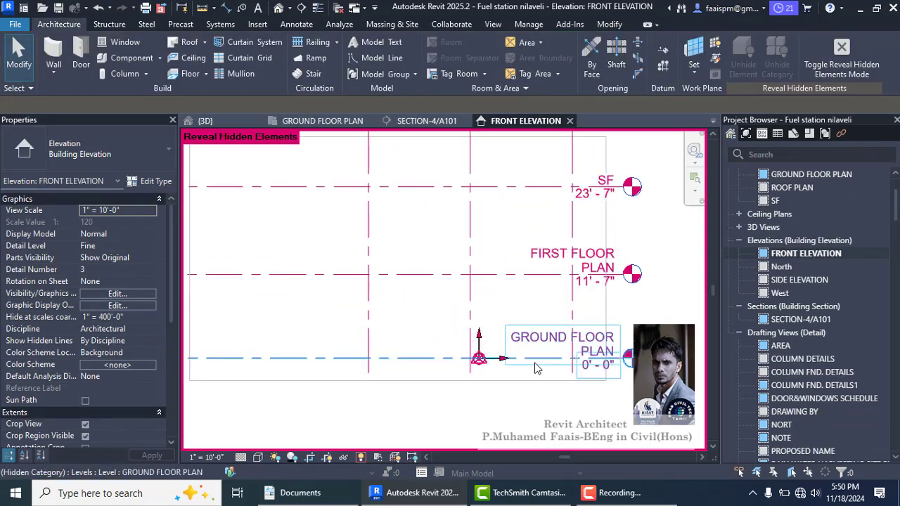
left_click(573, 287)
scroll(584, 290, "up", 1)
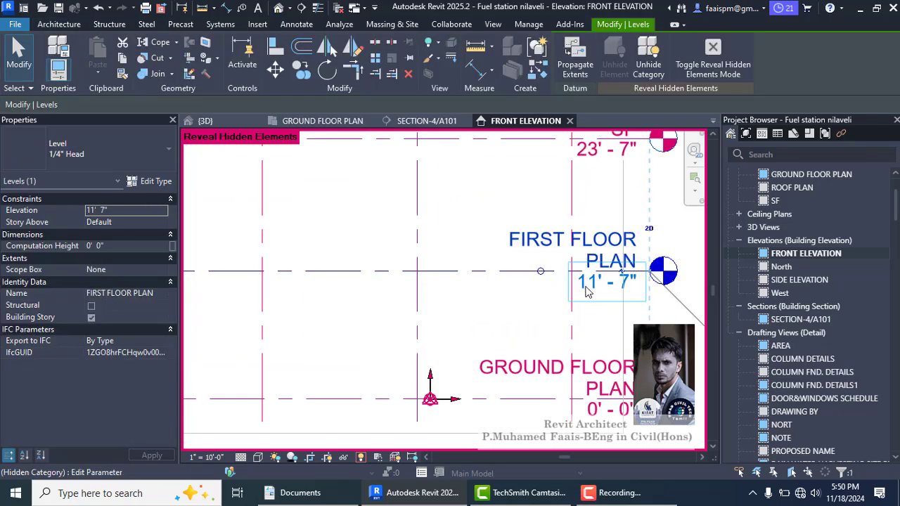
left_click(588, 291)
type("11'")
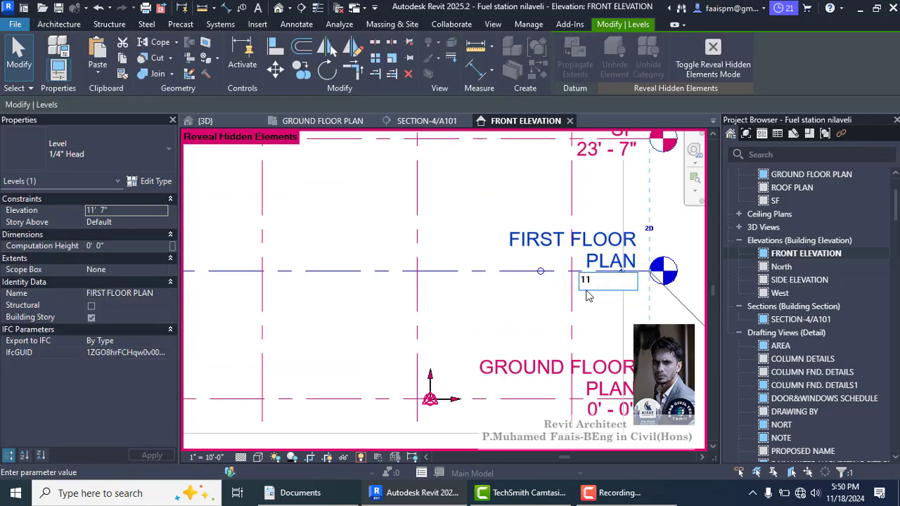
type(" 6")
key("Return")
scroll(495, 328, "down", 2)
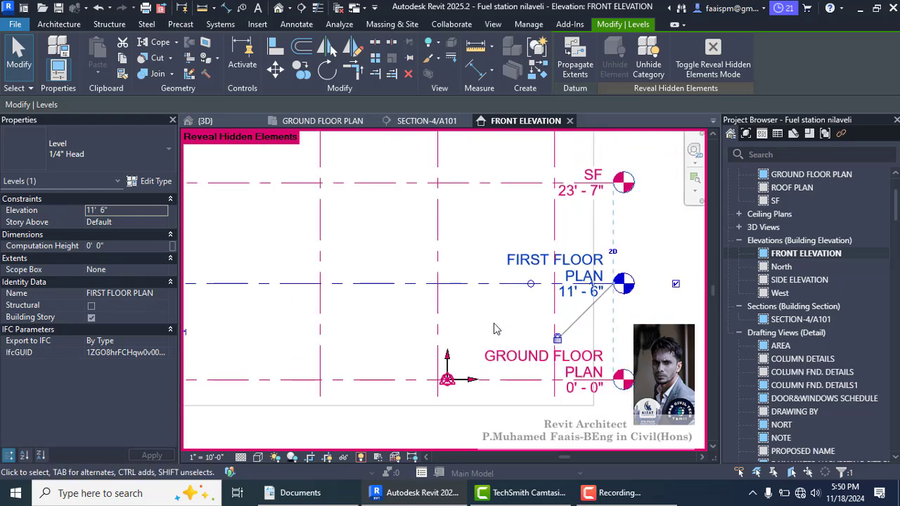
- Rename the SF level as ROOF FLOOR PLAN and rename its corresponding views as well
scroll(561, 197, "up", 2)
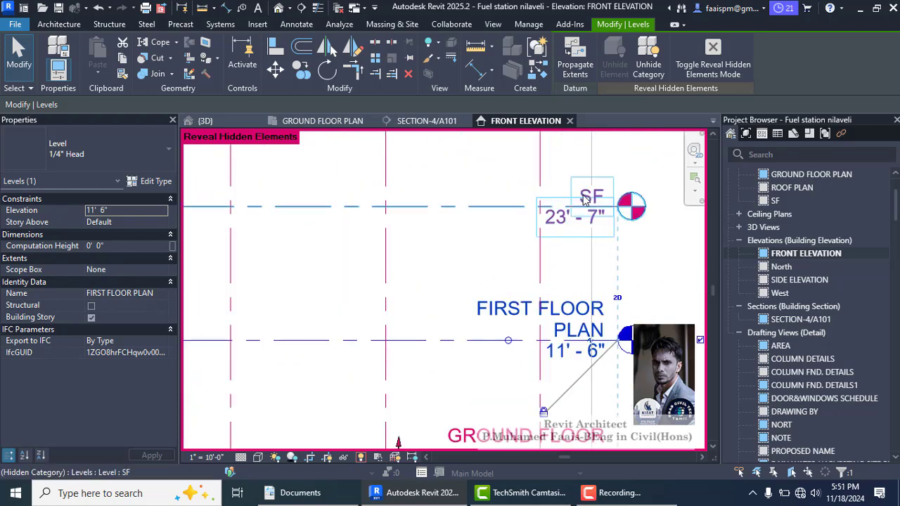
left_click(585, 199)
left_click(582, 199)
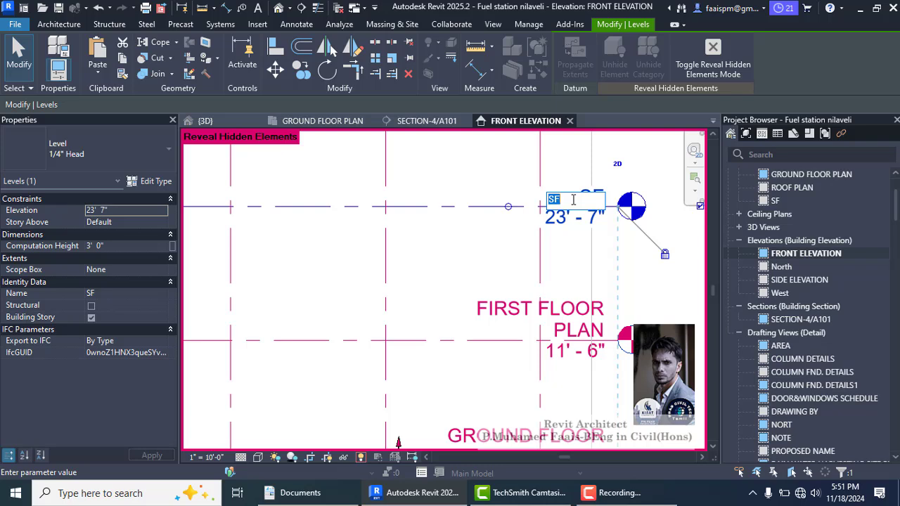
type("R")
type("OOF FLOOR PLA")
type("N")
left_click(470, 241)
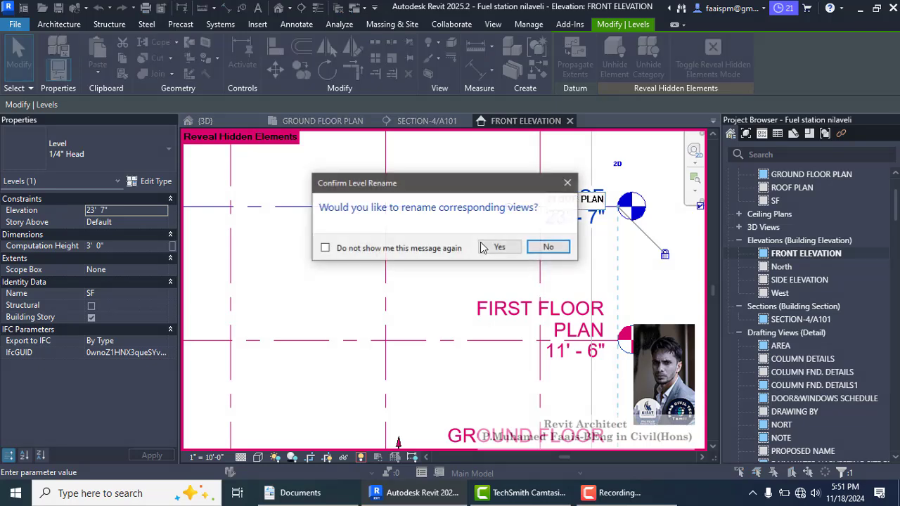
left_click(498, 248)
scroll(645, 265, "down", 2)
left_click(644, 265)
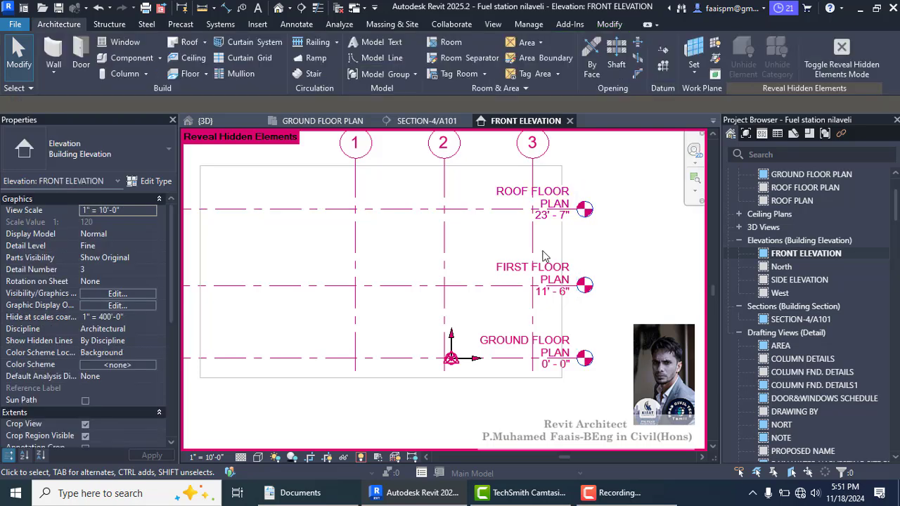
- Set the ROOF FLOOR PLAN level's elevation to 23'
left_click(543, 211)
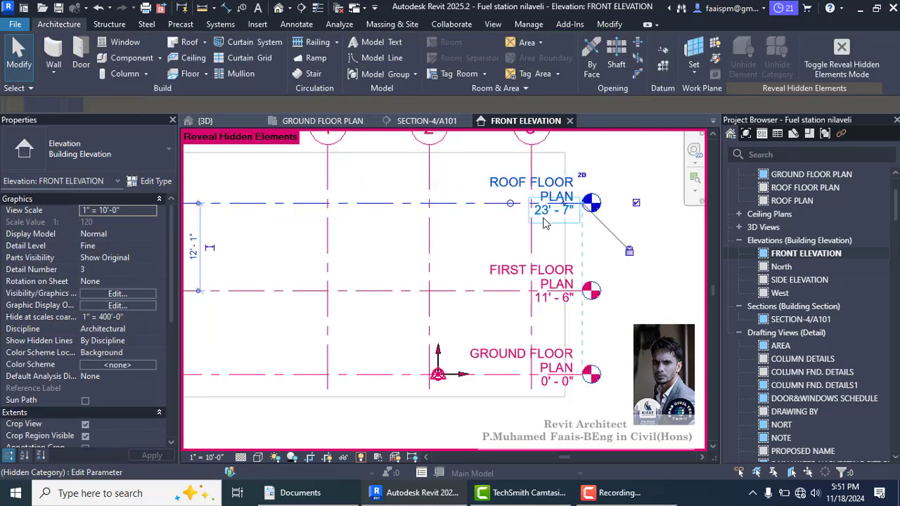
left_click(544, 214)
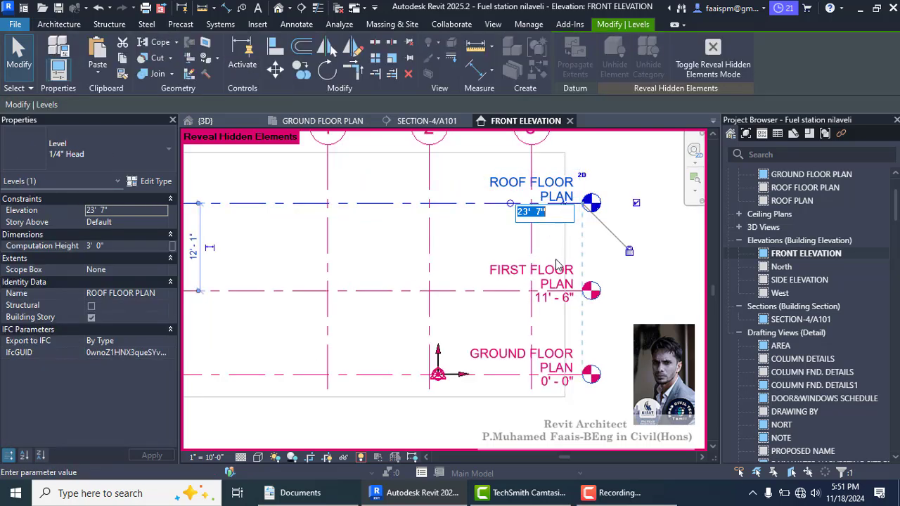
type("23")
key("Return")
scroll(542, 275, "down", 2)
left_click(476, 388)
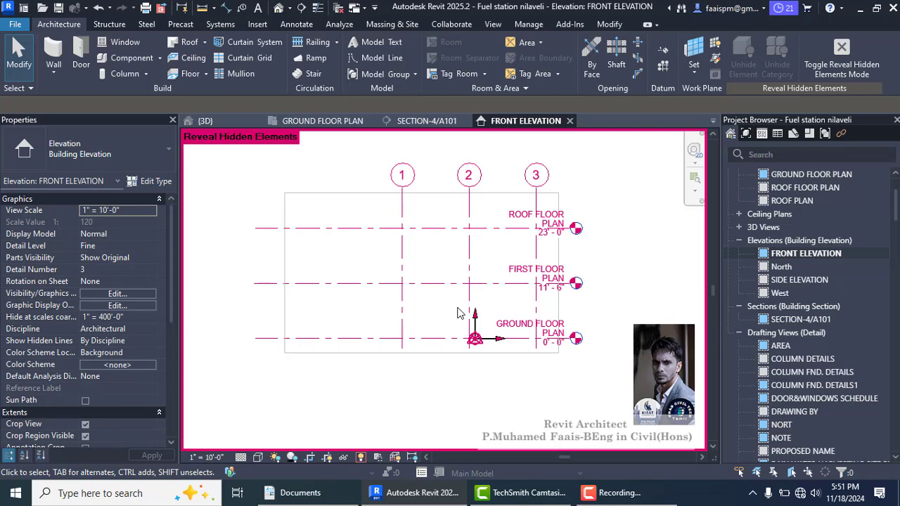
- Check the ground floor level's spacing and the arrangement of the three levels in the front elevation
scroll(446, 281, "down", 1)
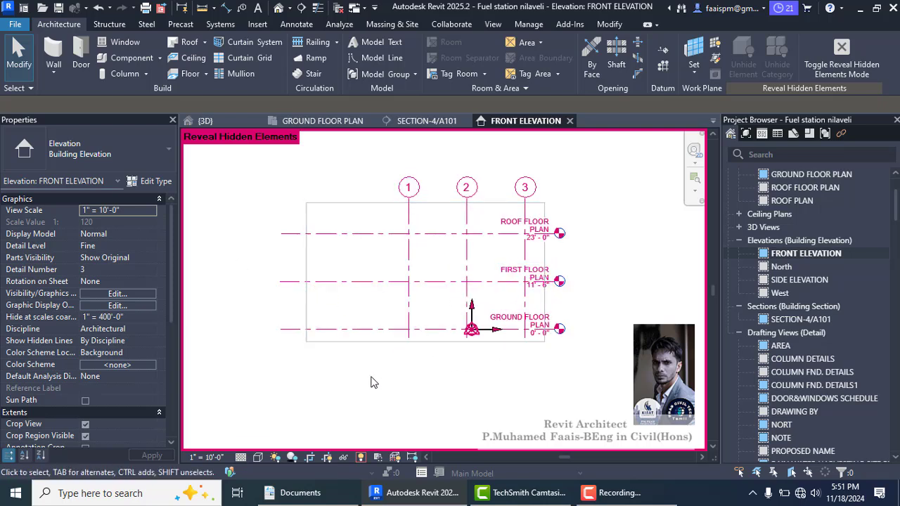
left_click(279, 332)
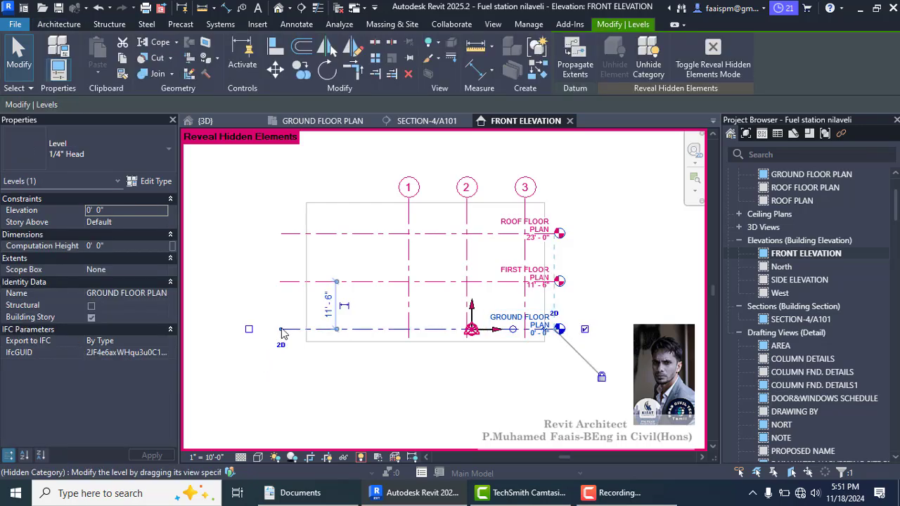
left_click(367, 380)
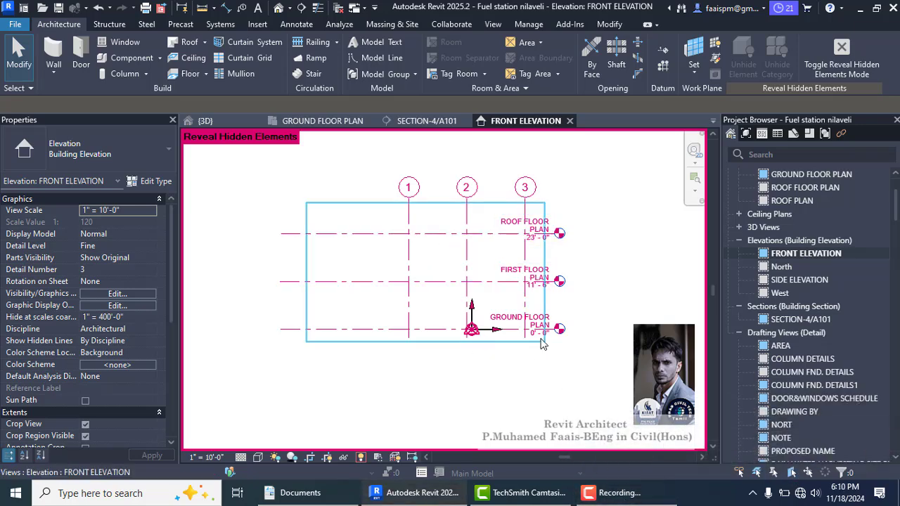
scroll(569, 284, "up", 2)
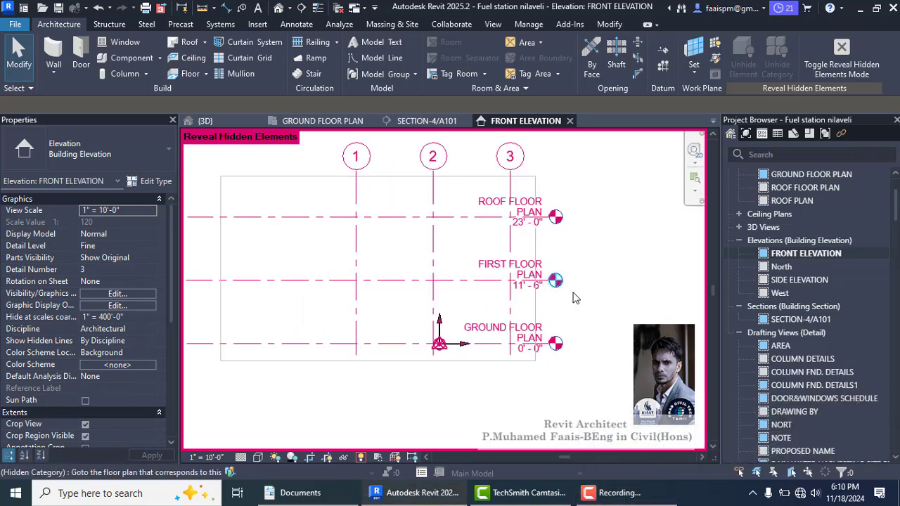
scroll(599, 284, "down", 1)
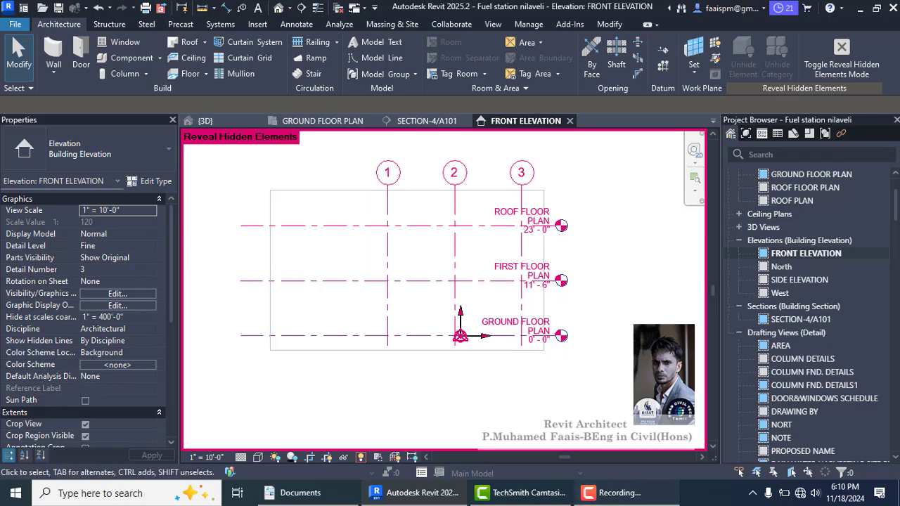
scroll(497, 335, "up", 1)
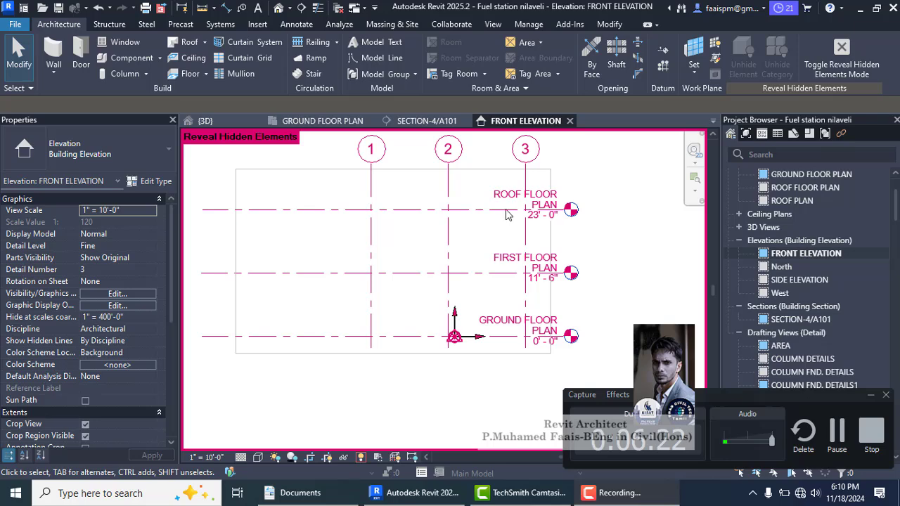
- Stop revealing hidden elements in the front elevation and return to the GROUND FLOOR PLAN view
scroll(570, 250, "down", 1)
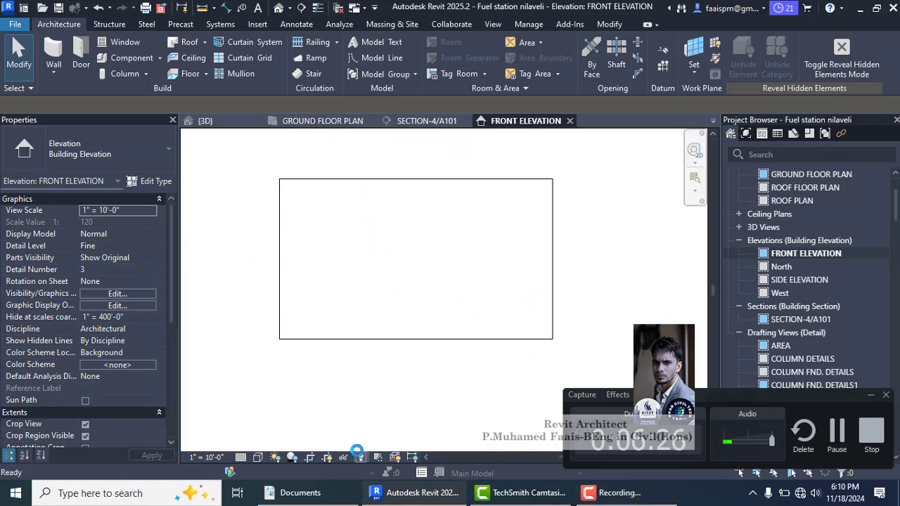
left_click(412, 215)
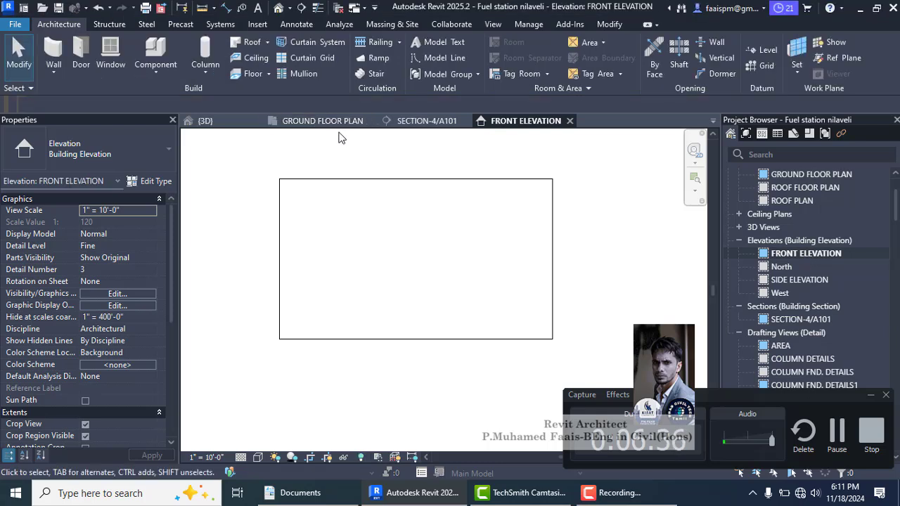
left_click(340, 124)
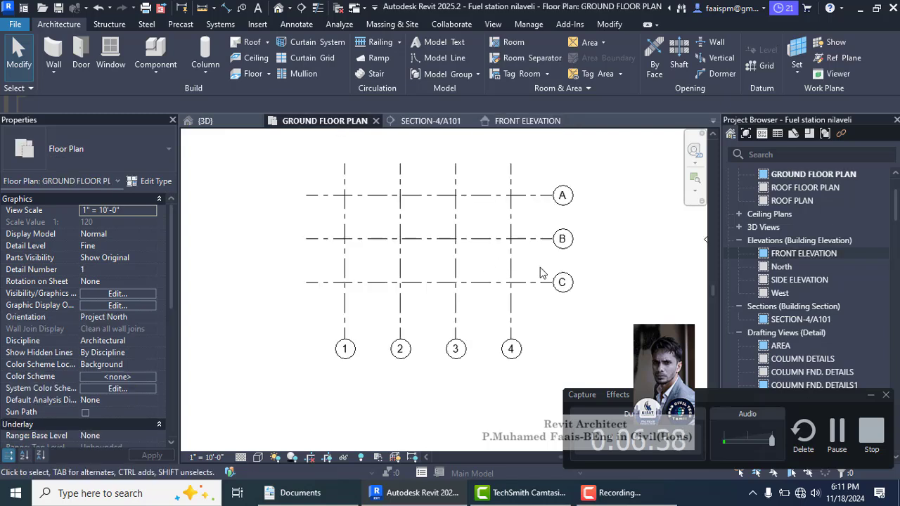
left_click(871, 395)
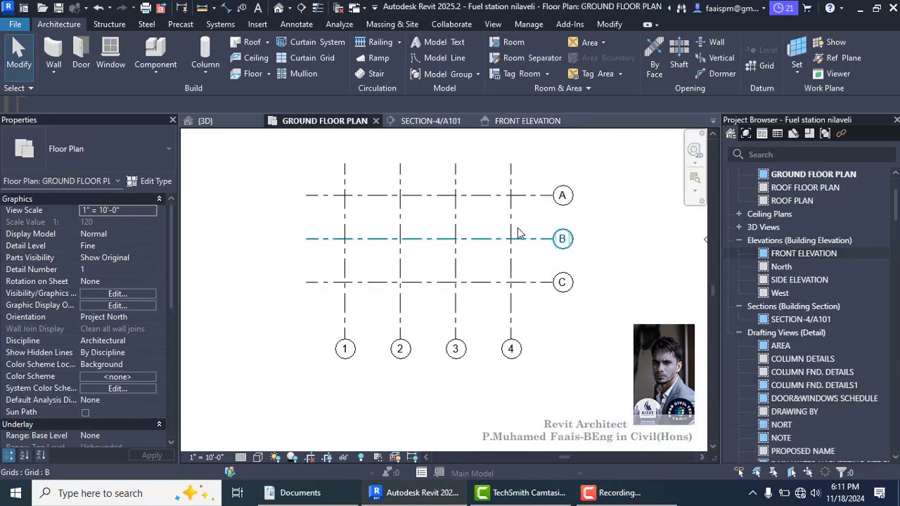
- Start placing architectural columns with the 12"X12" RCC COLUMN type and check its type properties
scroll(512, 235, "up", 1)
scroll(376, 180, "down", 3)
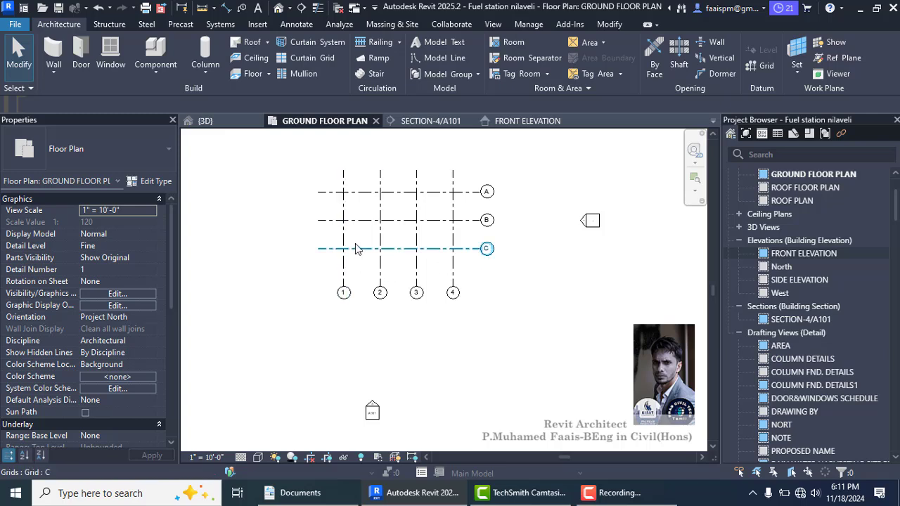
scroll(348, 200, "up", 2)
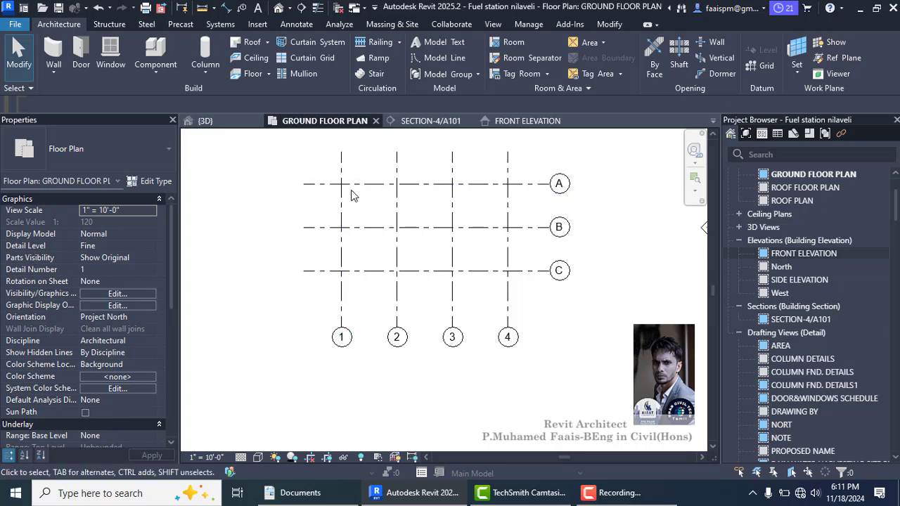
left_click(212, 75)
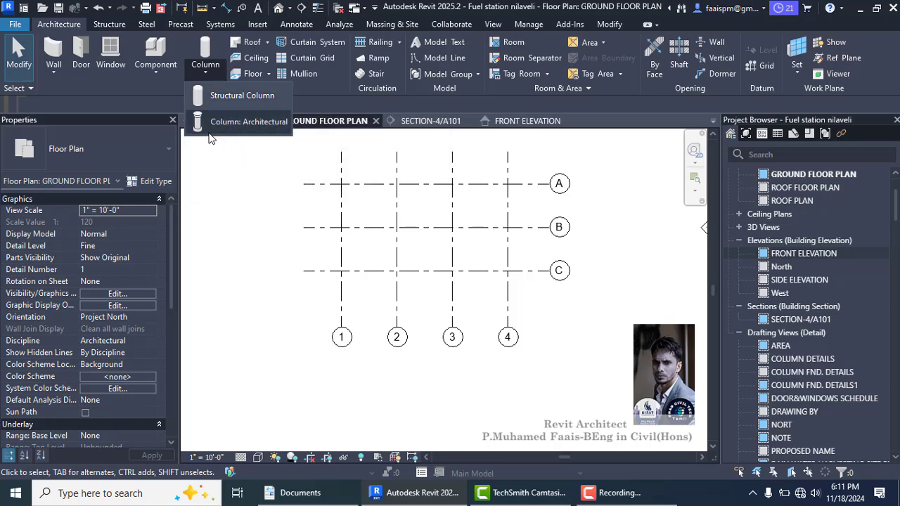
left_click(232, 129)
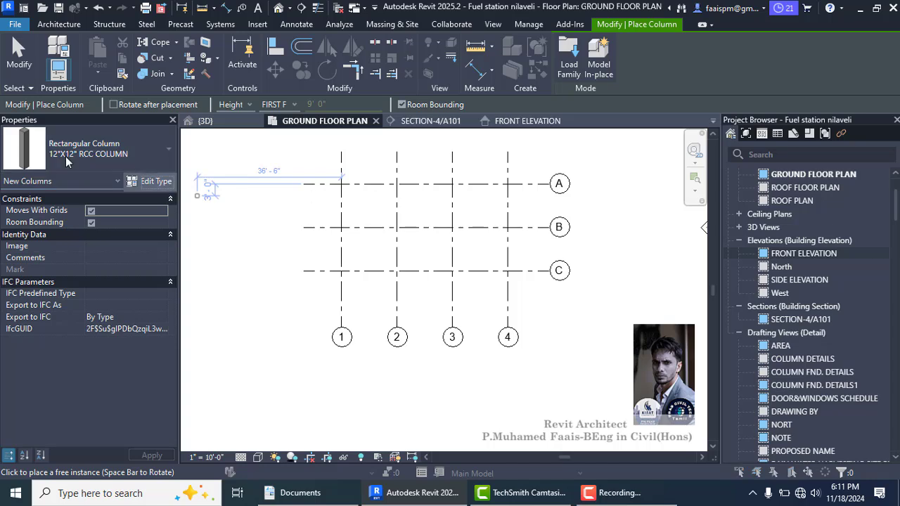
left_click(152, 182)
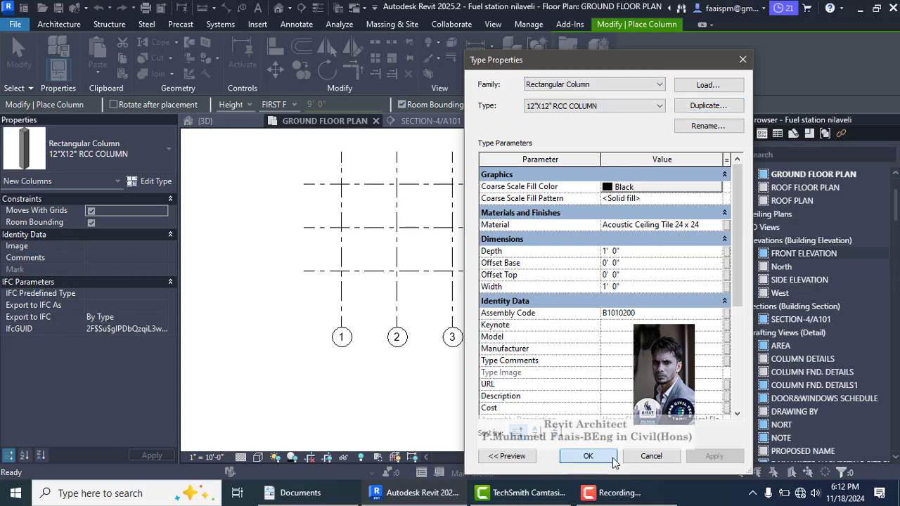
left_click(591, 456)
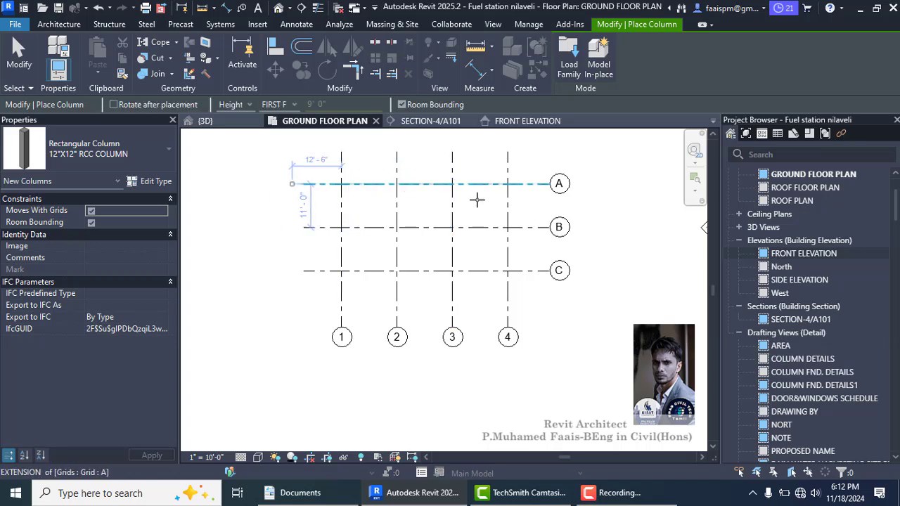
scroll(571, 196, "up", 1)
scroll(368, 153, "down", 1)
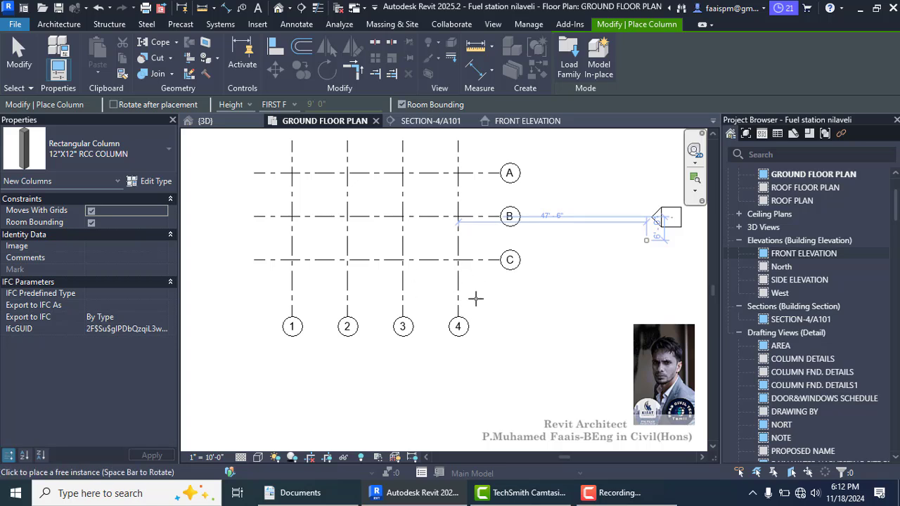
scroll(476, 298, "up", 2)
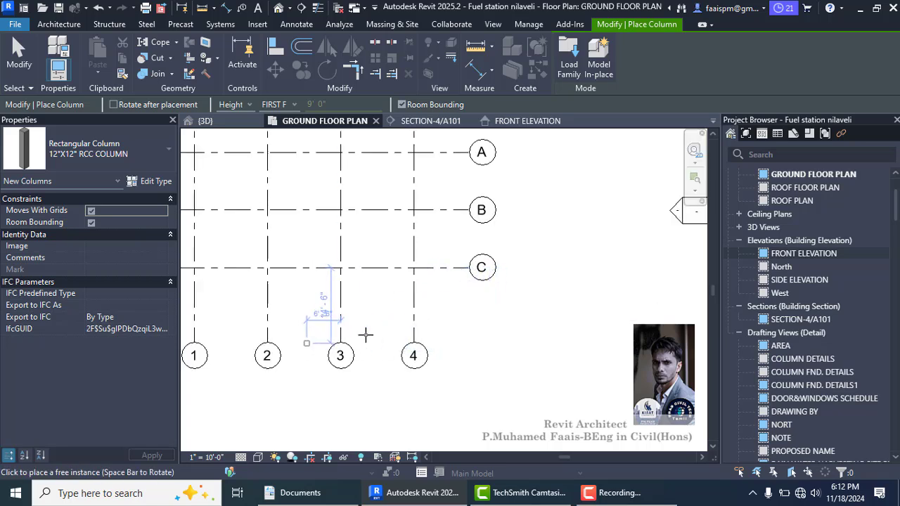
scroll(289, 161, "up", 1)
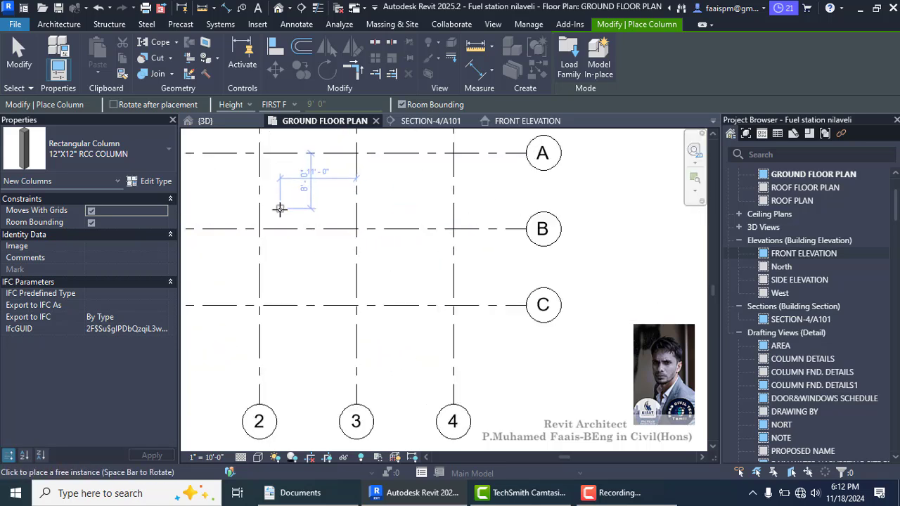
scroll(384, 243, "up", 1)
scroll(309, 195, "down", 2)
scroll(282, 198, "down", 2)
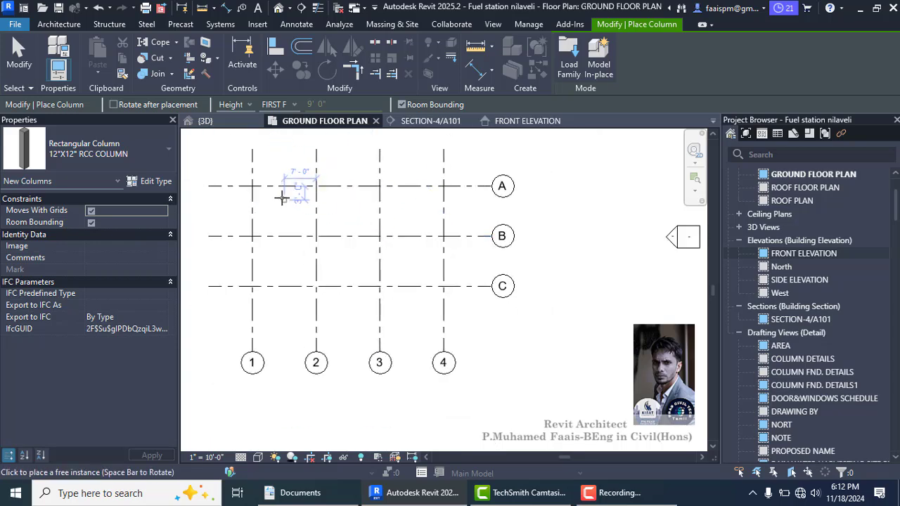
- Place a 12"X12" RCC column at the intersection of grids A and 1 and end column placement
scroll(281, 198, "up", 3)
left_click(240, 180)
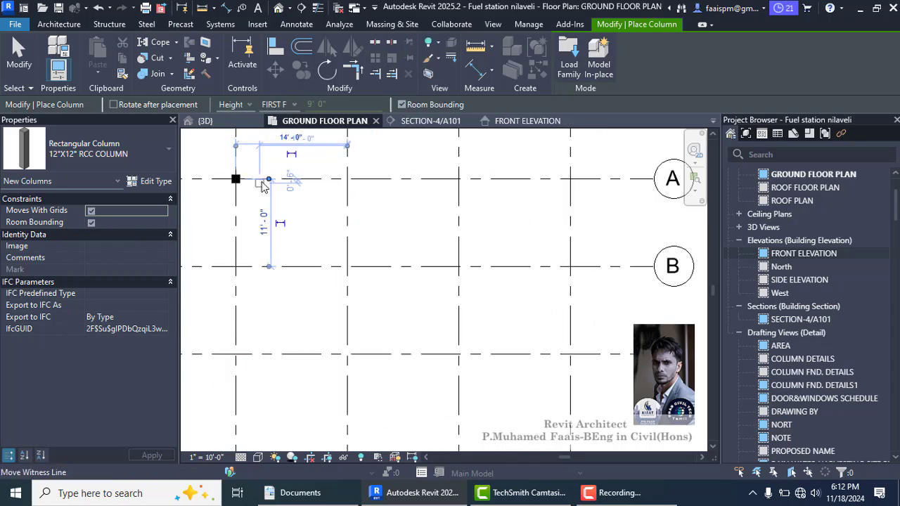
key("Escape")
key("Escape")
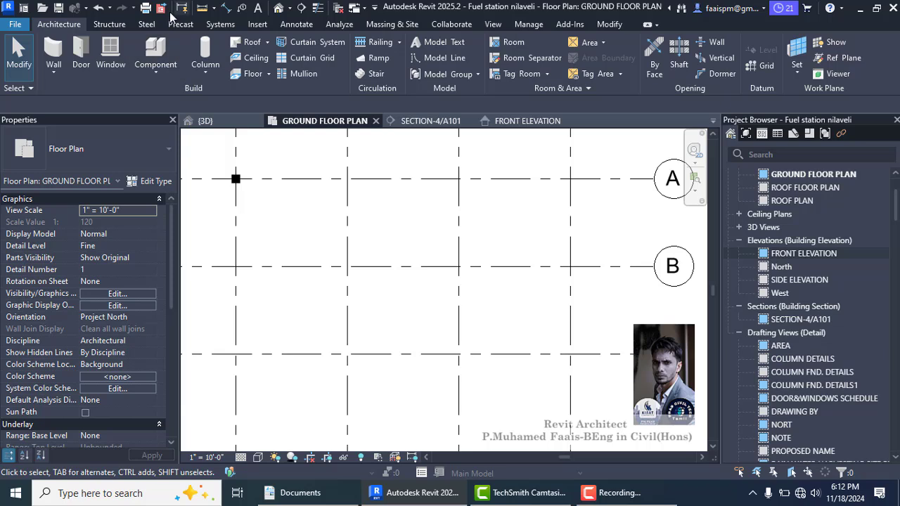
- Open the default 3D view, inspect the placed column and set the visual style to Hidden Line
left_click(278, 8)
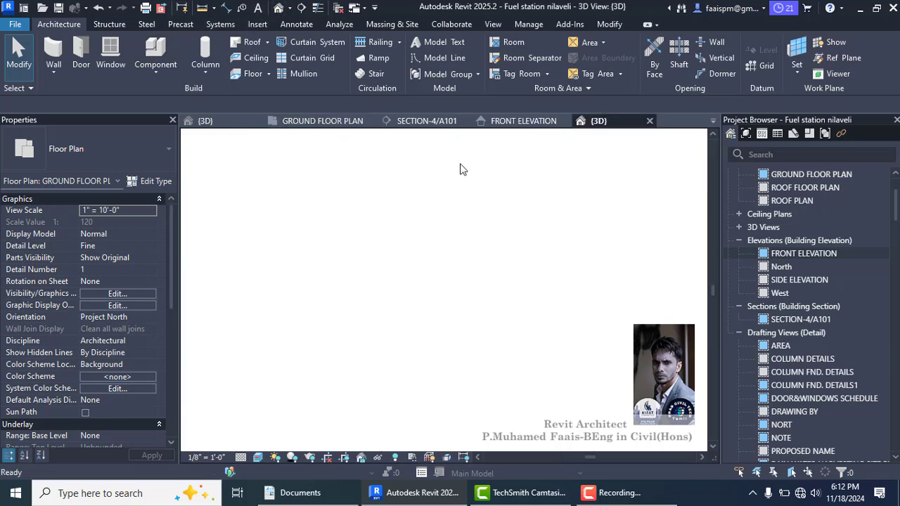
scroll(417, 382, "up", 1)
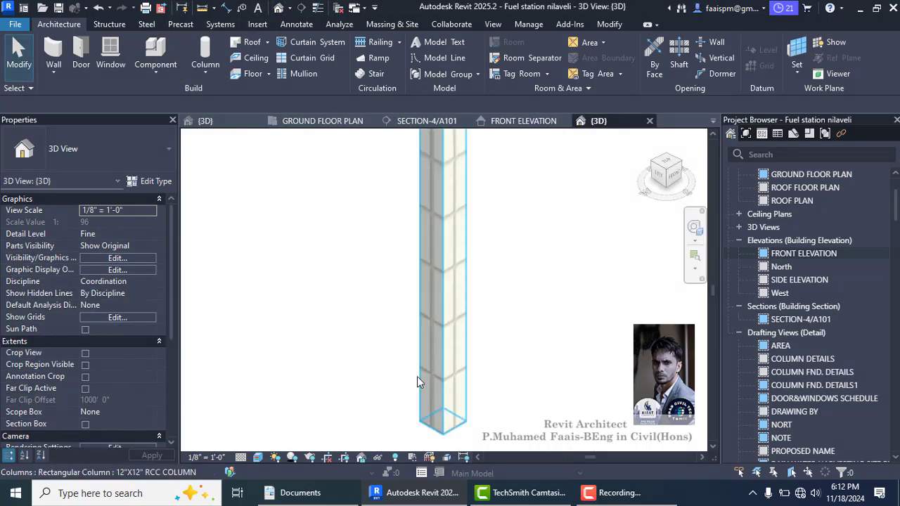
scroll(436, 309, "up", 1)
scroll(346, 274, "down", 3)
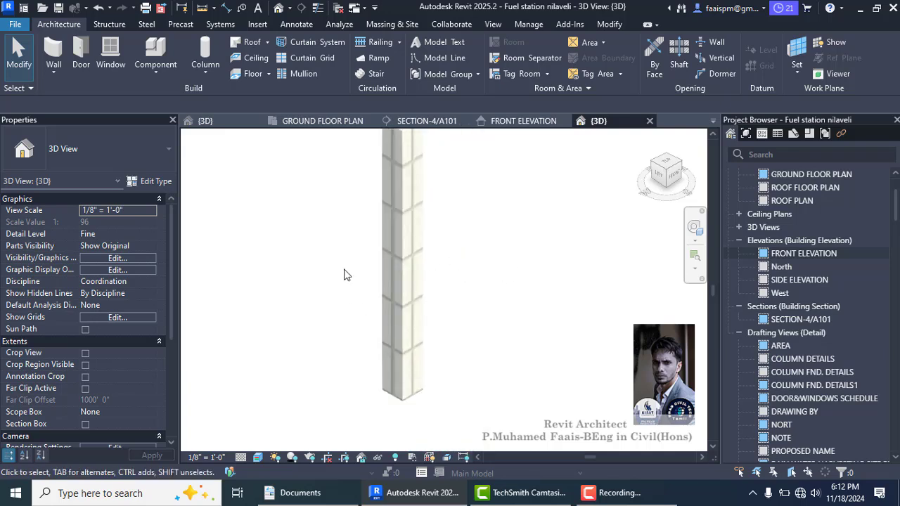
left_click(258, 458)
left_click(278, 390)
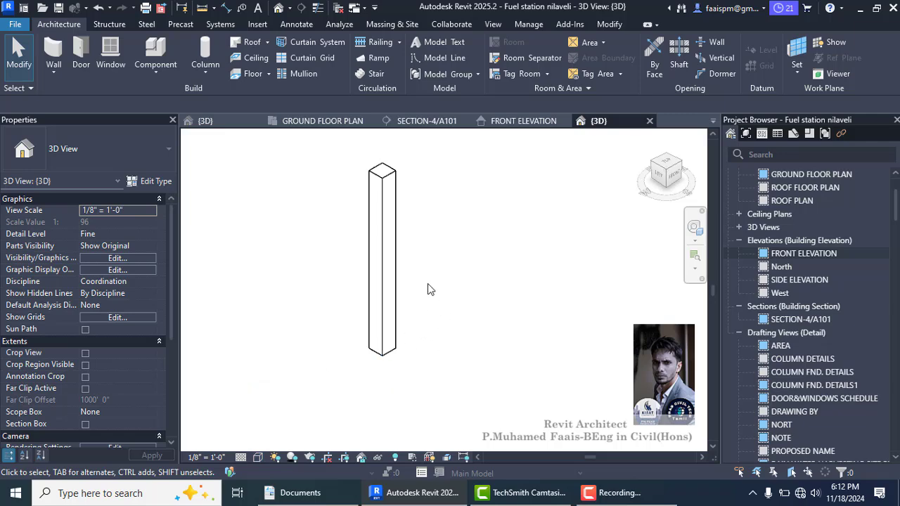
- In the GROUND FLOOR PLAN view, copy the A1 column to the intersections of grid A with grids 2, 3 and 4 using multiple copy
left_click(322, 120)
scroll(365, 223, "down", 1)
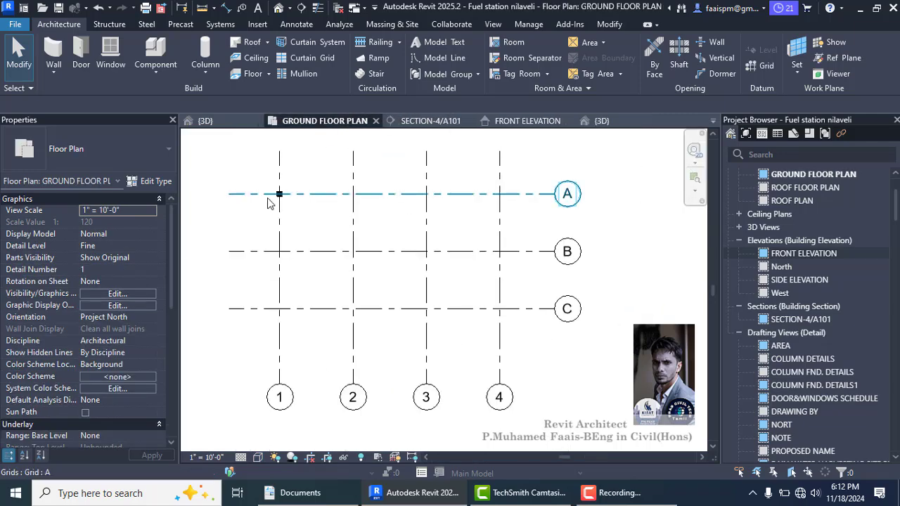
left_click(280, 194)
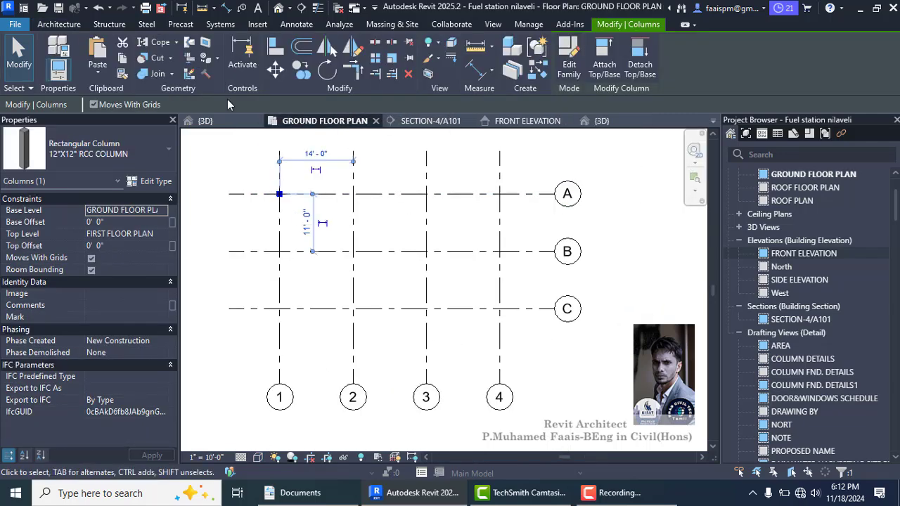
left_click(301, 68)
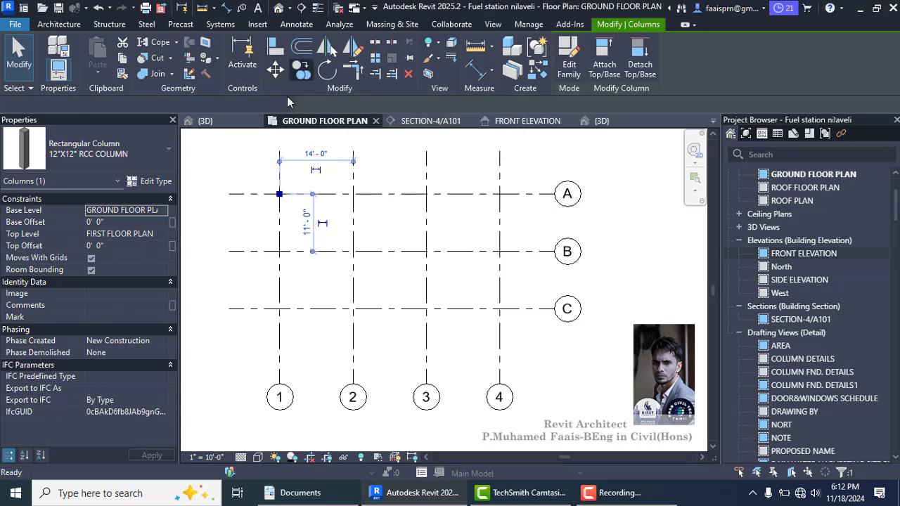
left_click(280, 152)
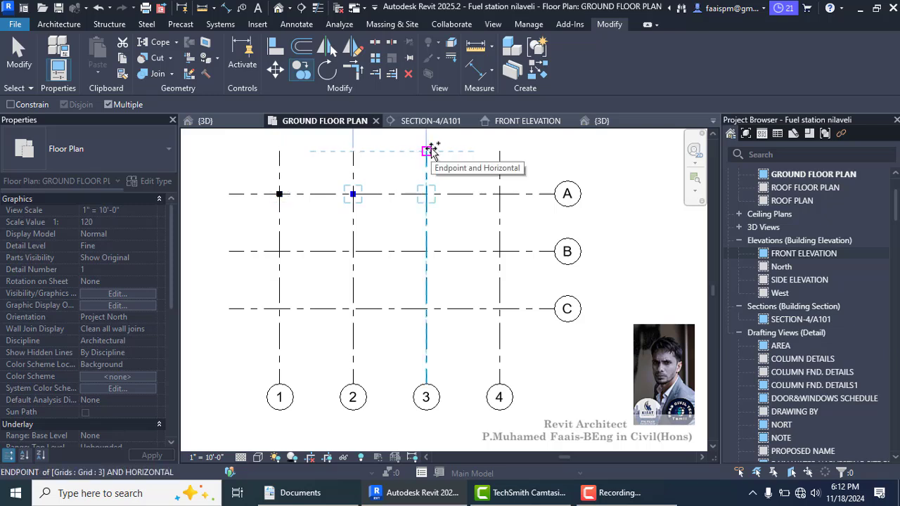
left_click(427, 151)
left_click(501, 153)
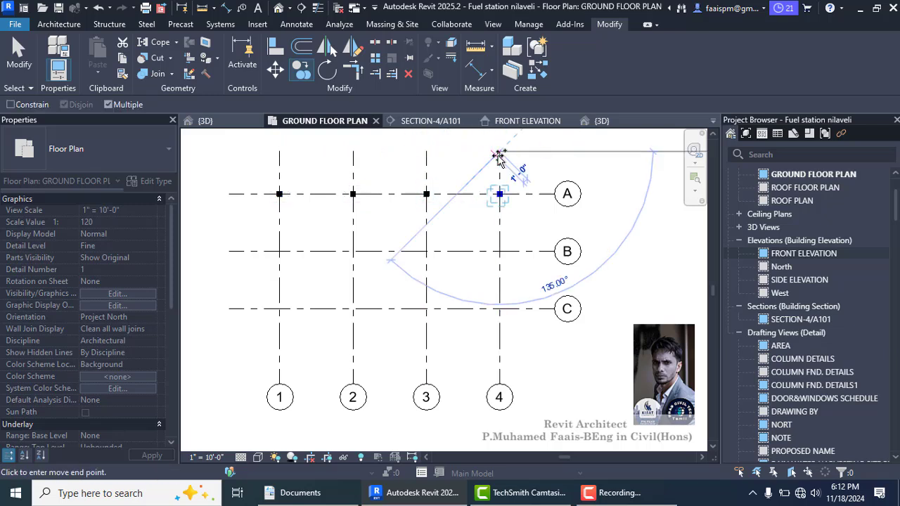
key("Escape")
key("Escape")
- Copy the row of four columns on grid A to grids B and C
left_click_drag(262, 179, 520, 238)
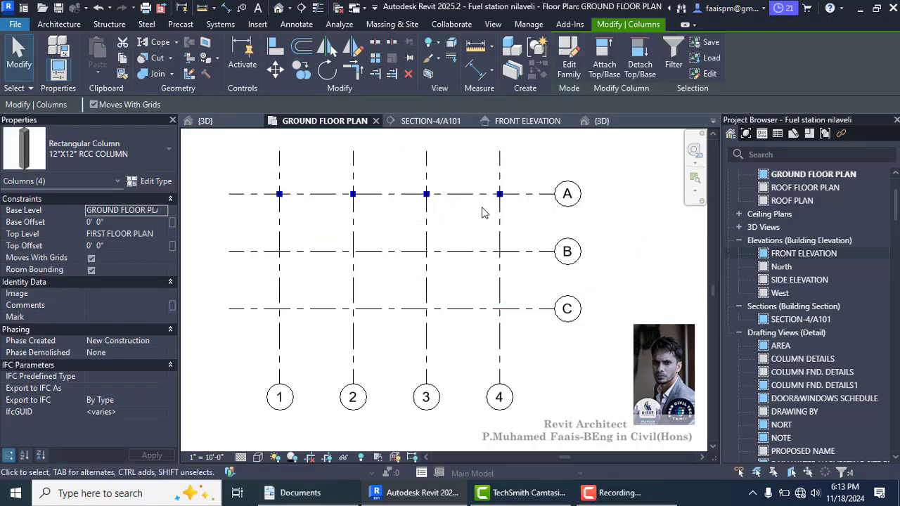
left_click(301, 69)
left_click(230, 195)
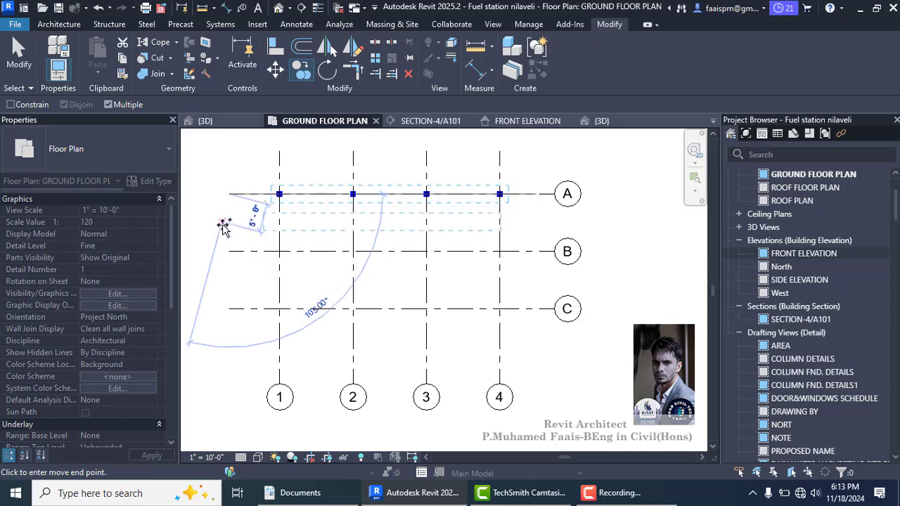
left_click(230, 251)
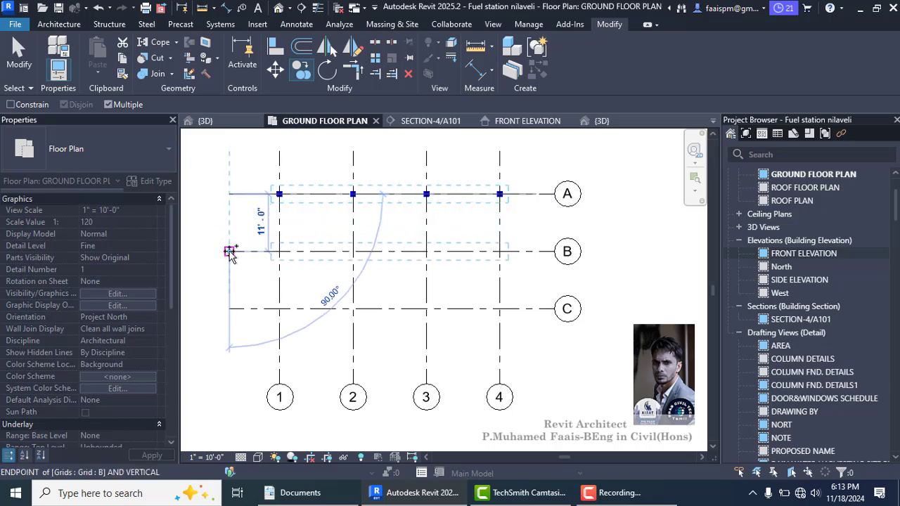
left_click(232, 308)
key("Escape")
scroll(306, 182, "down", 2)
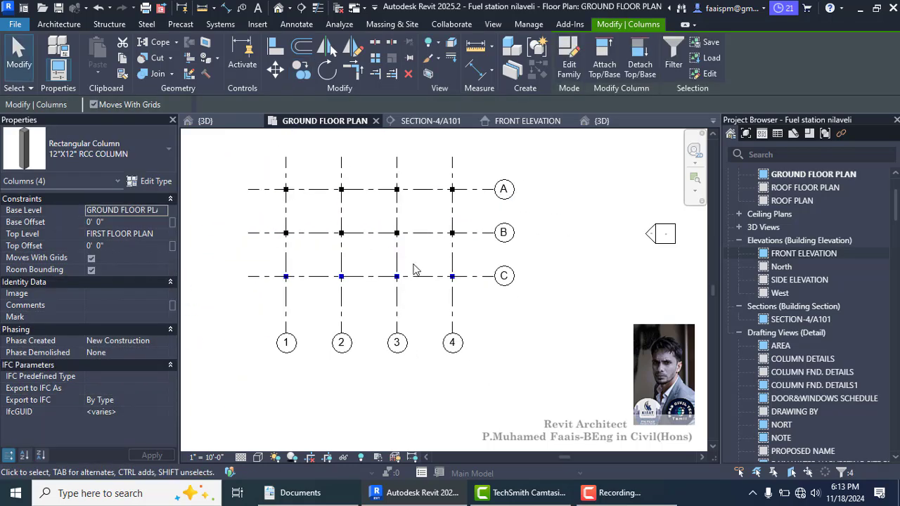
scroll(418, 274, "up", 1)
scroll(434, 281, "down", 2)
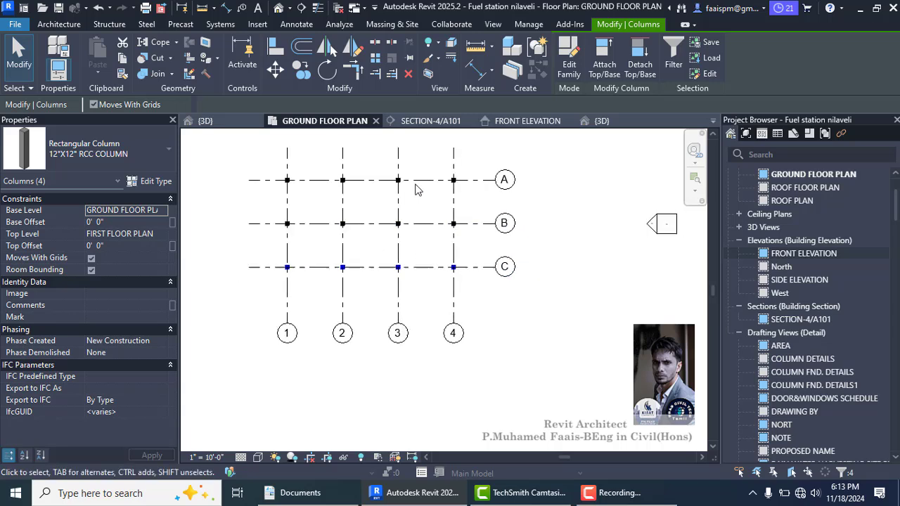
scroll(373, 266, "up", 1)
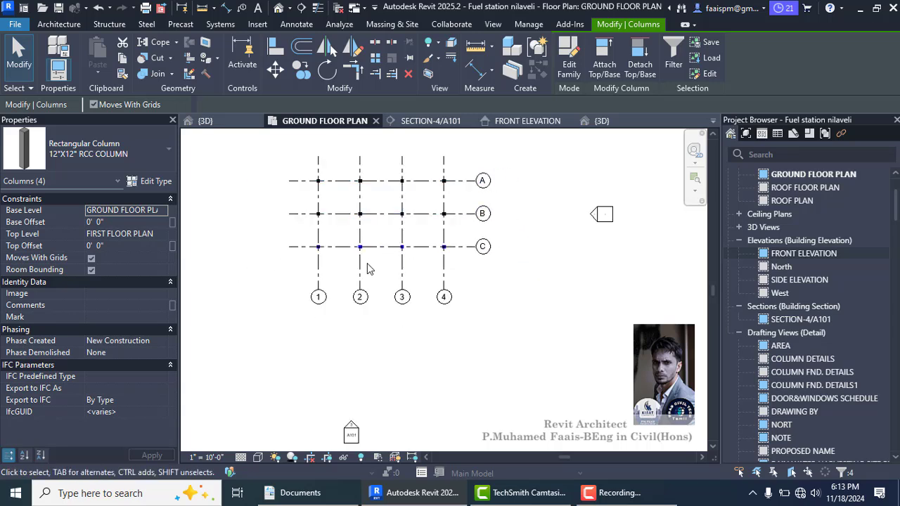
scroll(331, 185, "up", 1)
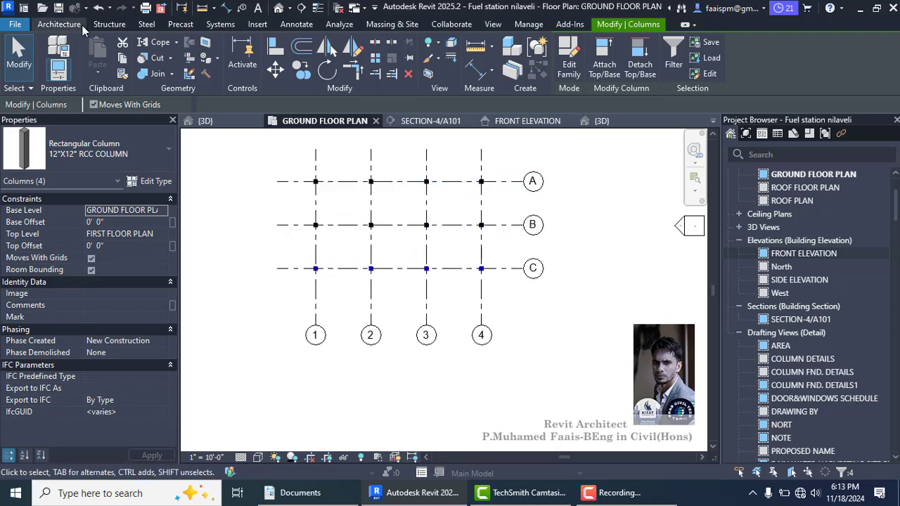
- Draw a Generic - 6" wall along grid A from the column at grid 1 to the column at grid 4
left_click(52, 24)
left_click(44, 48)
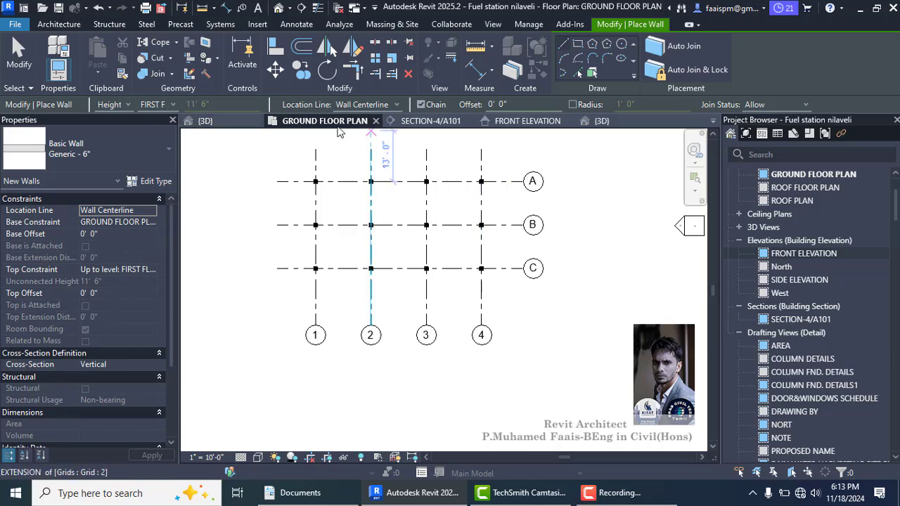
scroll(310, 183, "up", 2)
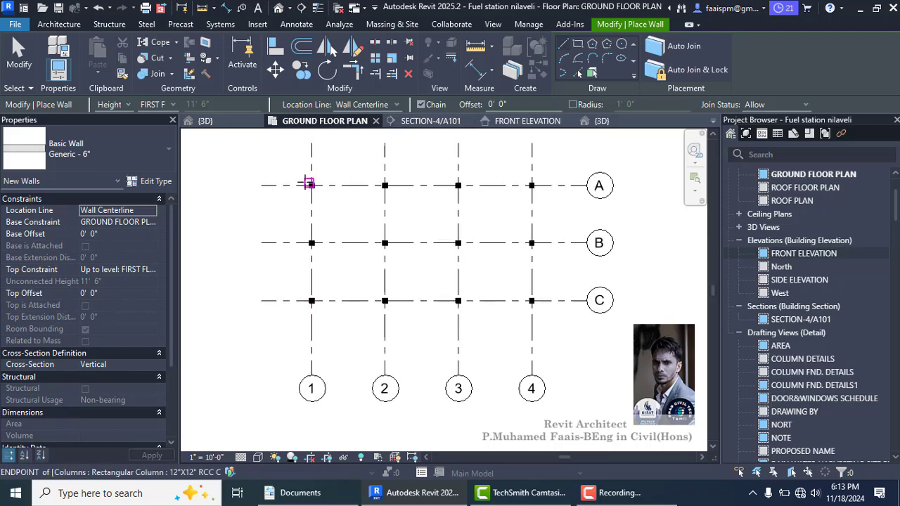
scroll(309, 183, "up", 3)
left_click(312, 187)
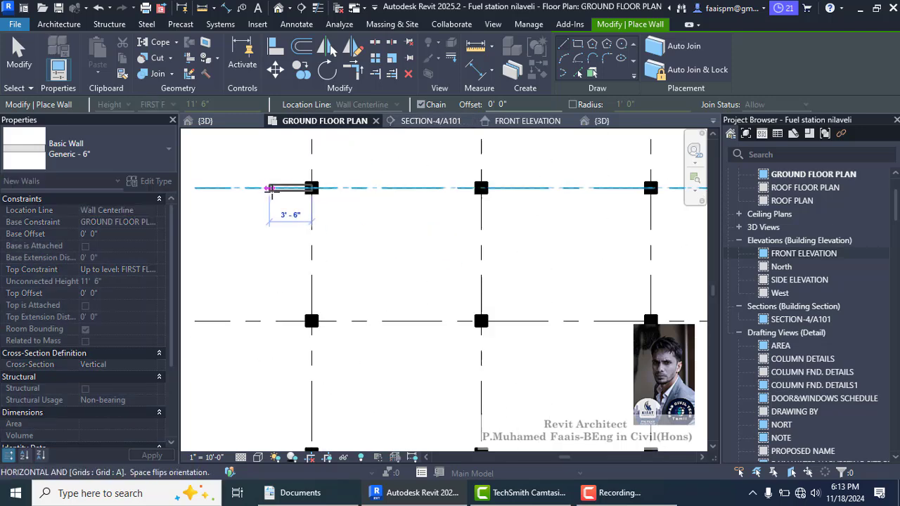
scroll(393, 194, "down", 3)
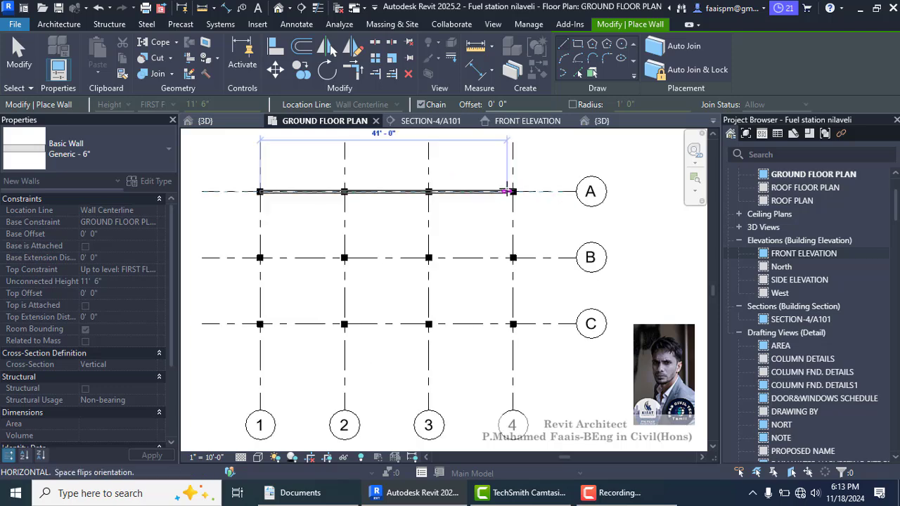
scroll(506, 191, "up", 5)
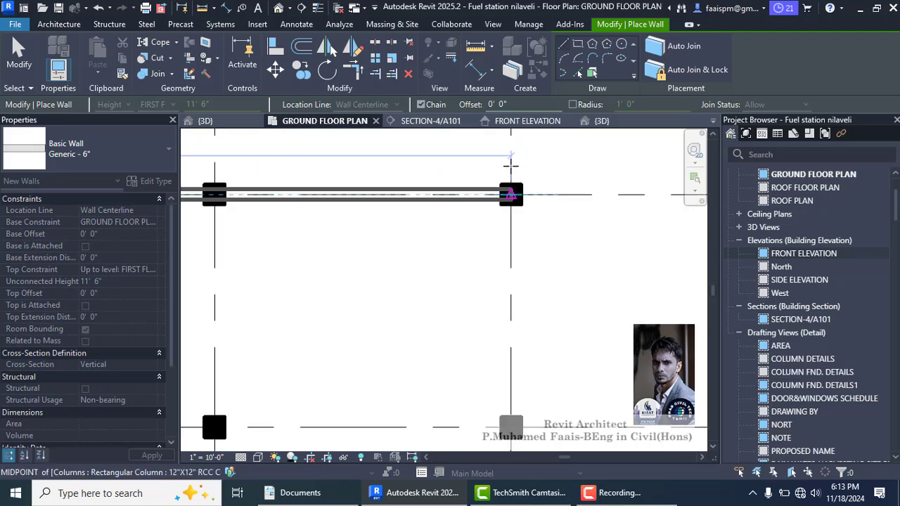
scroll(510, 166, "down", 4)
left_click(511, 194)
- Continue the chained wall down grid 4 to B, along grid B to grid 1, and back to A1 to close the rectangle
scroll(505, 247, "up", 3)
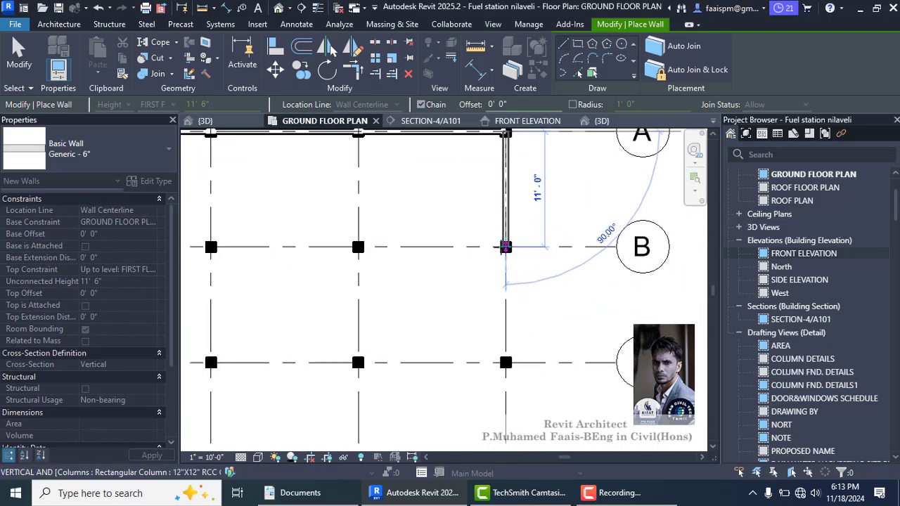
scroll(506, 247, "up", 3)
scroll(581, 246, "down", 4)
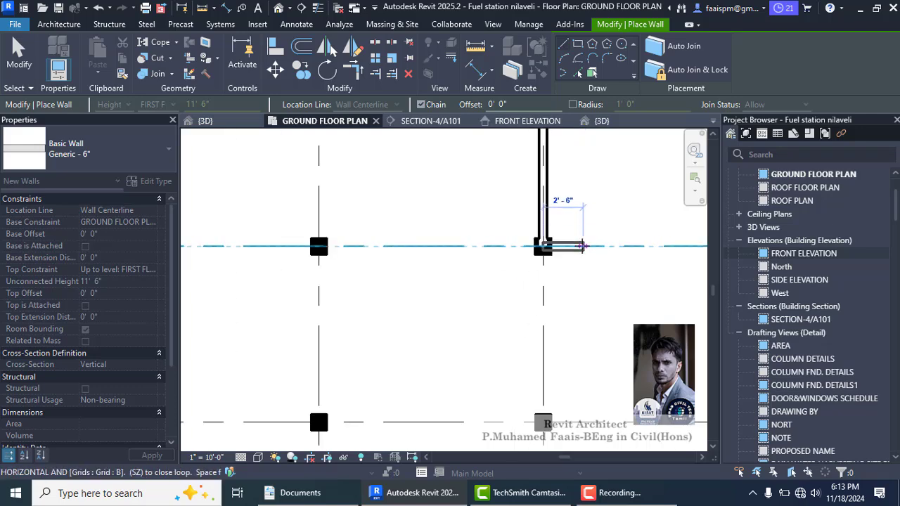
left_click(571, 247)
scroll(372, 245, "up", 4)
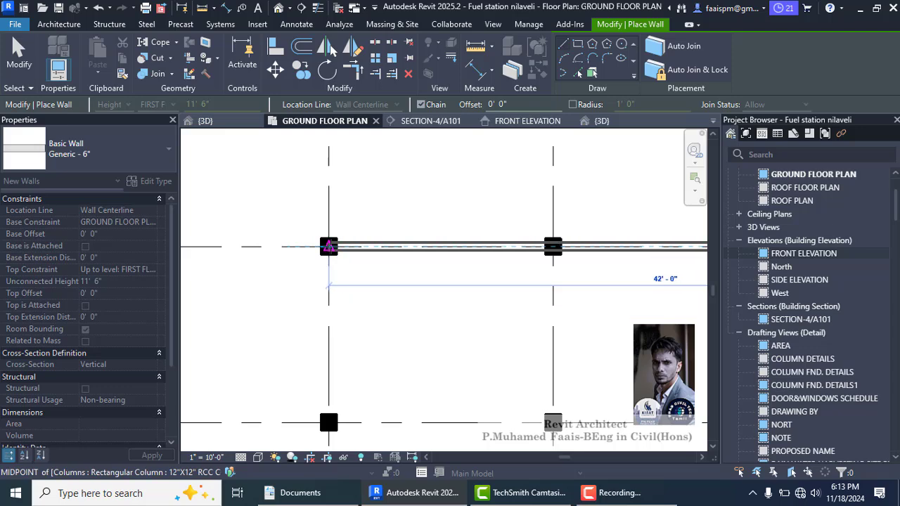
left_click(326, 272)
scroll(326, 273, "down", 2)
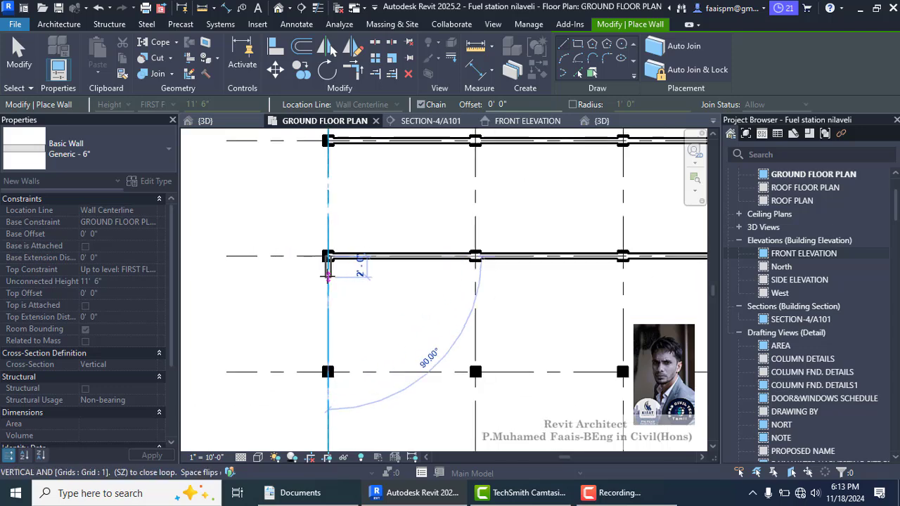
left_click(328, 158)
scroll(263, 186, "down", 2)
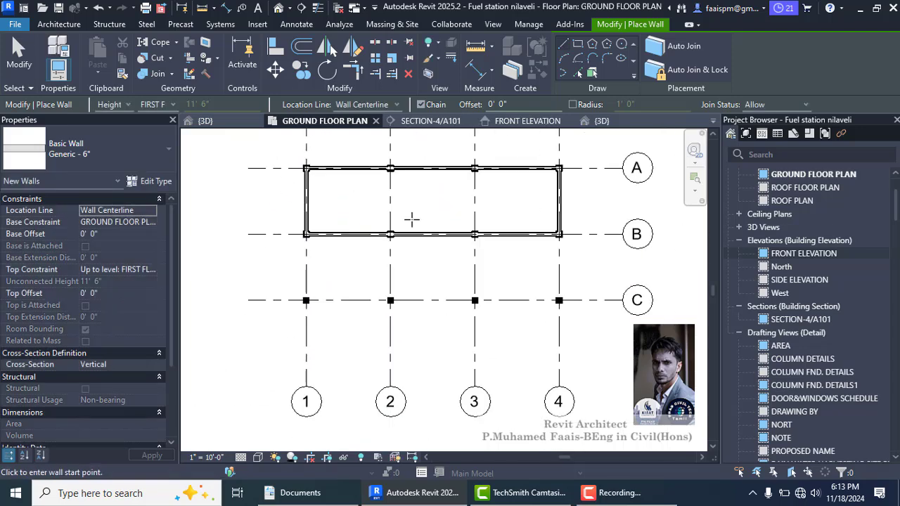
key("Escape")
- Unjoin the geometry of the walls along grids A and B from their RCC columns
scroll(391, 166, "up", 4)
scroll(346, 176, "down", 2)
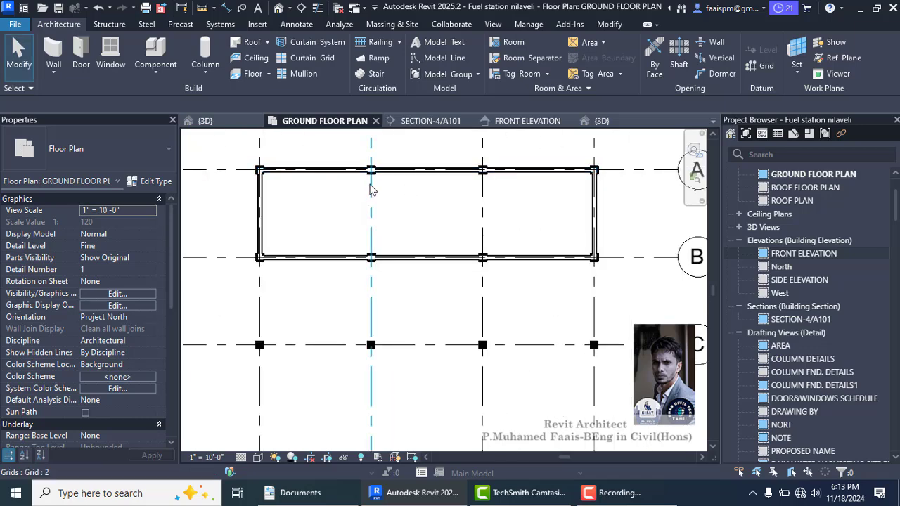
scroll(326, 194, "up", 3)
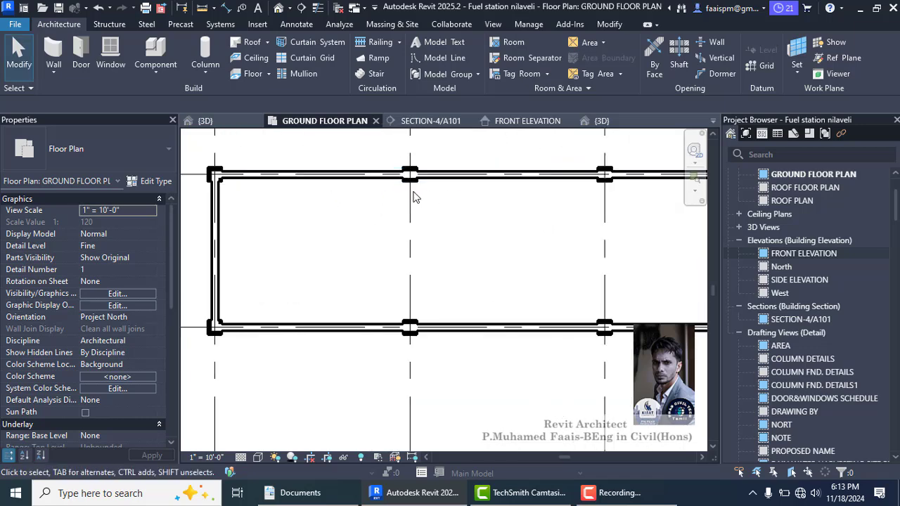
scroll(315, 163, "down", 2)
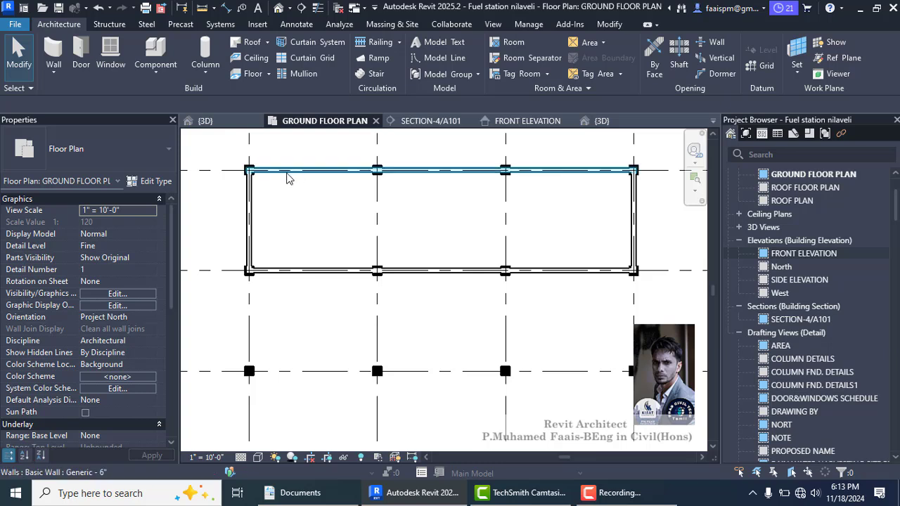
left_click(609, 24)
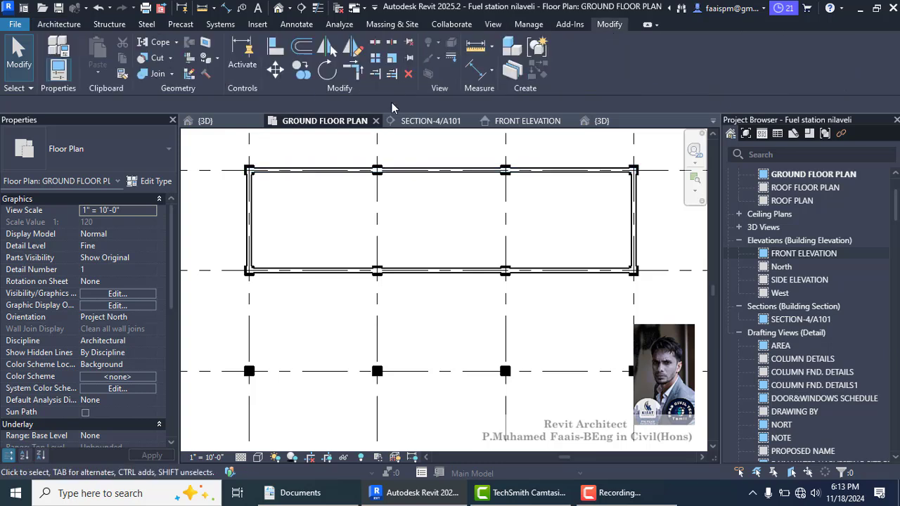
scroll(373, 168, "up", 2)
scroll(373, 169, "up", 2)
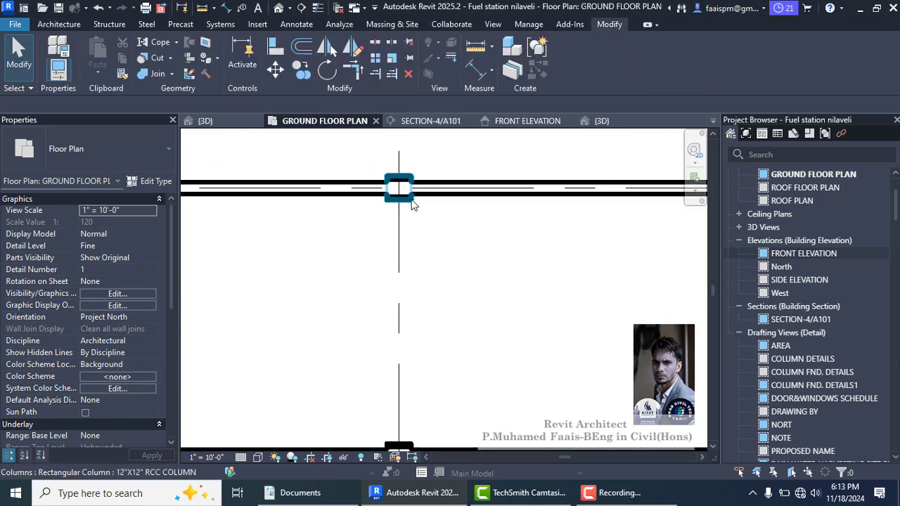
scroll(397, 191, "down", 2)
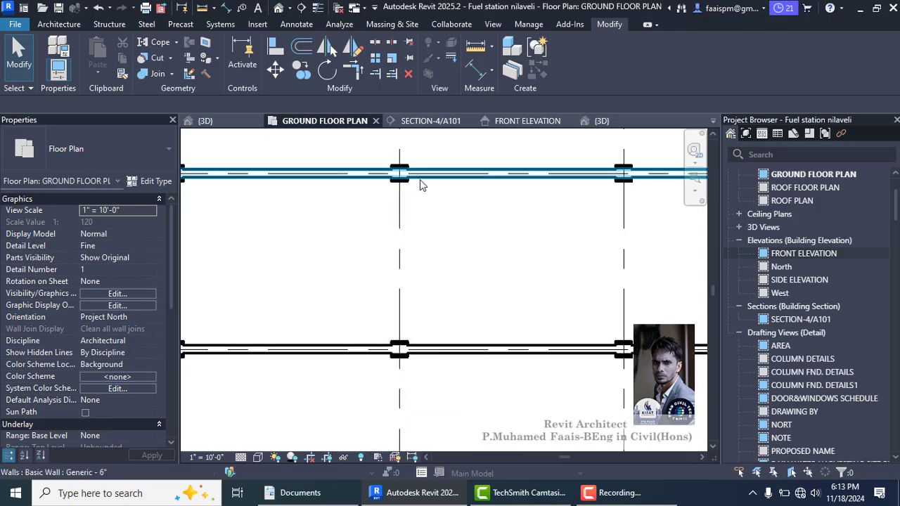
left_click(171, 75)
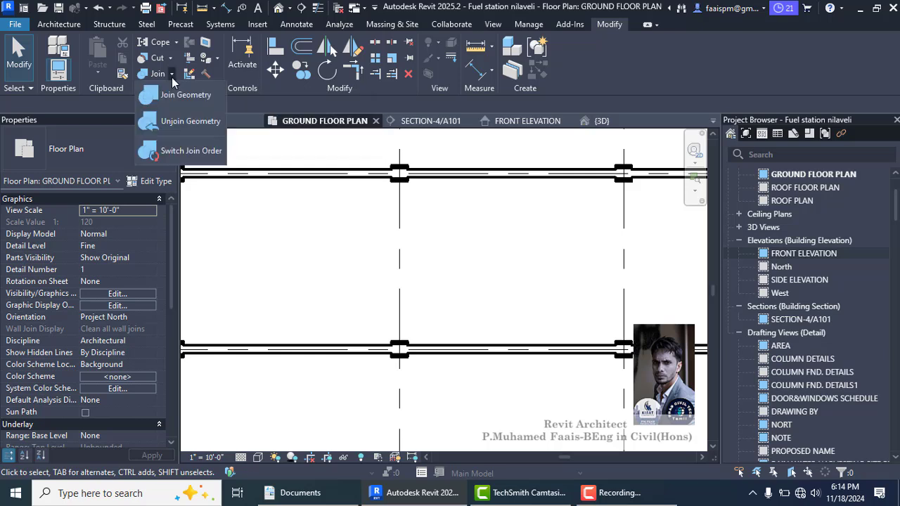
left_click(185, 123)
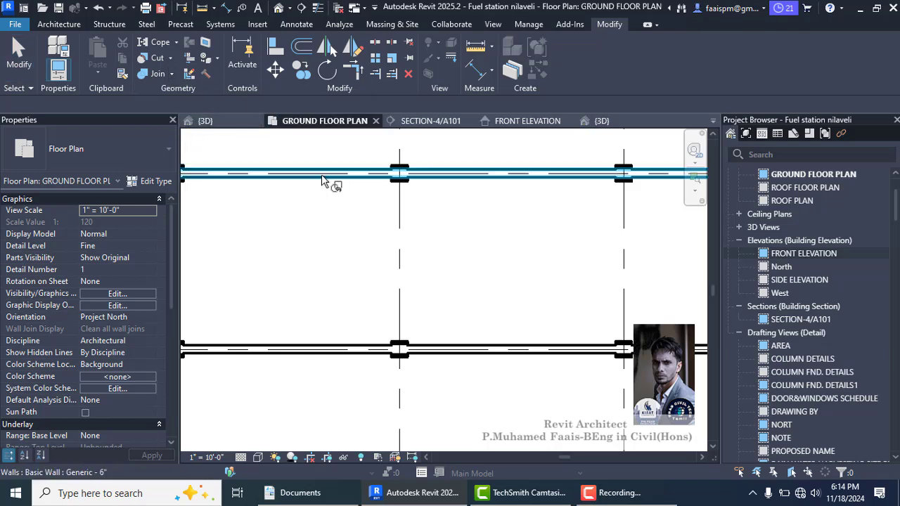
left_click(337, 175)
scroll(422, 197, "down", 2)
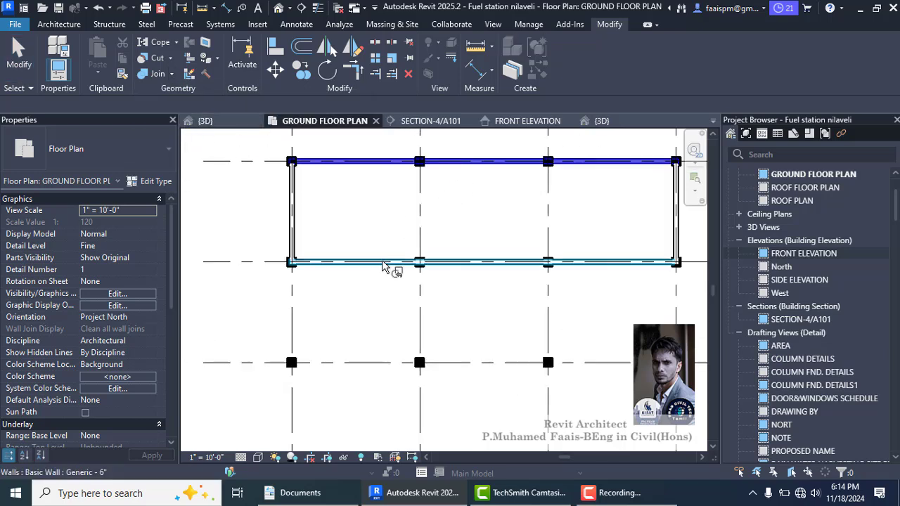
left_click(389, 263)
- Unjoin the geometry of the end walls along grids 1 and 4 from the adjoining columns
left_click(295, 243)
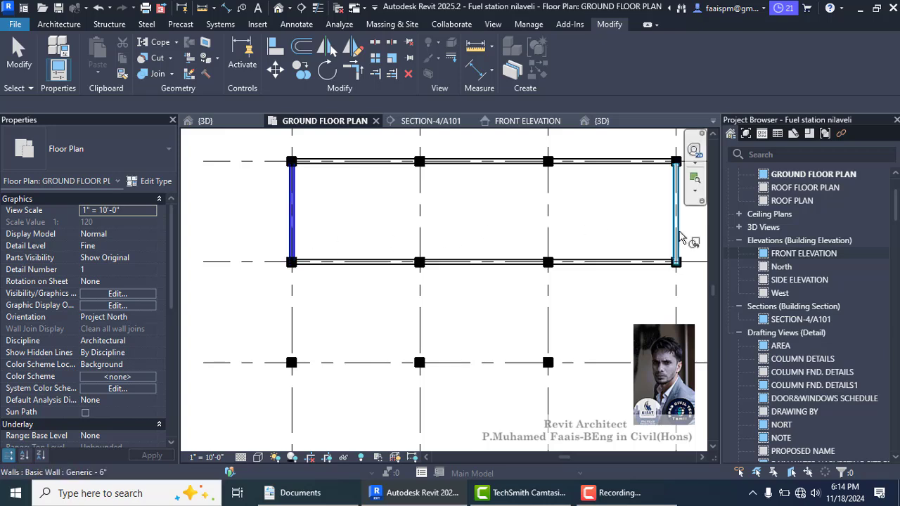
left_click(678, 232)
key("Escape")
scroll(339, 231, "down", 3)
scroll(531, 225, "up", 2)
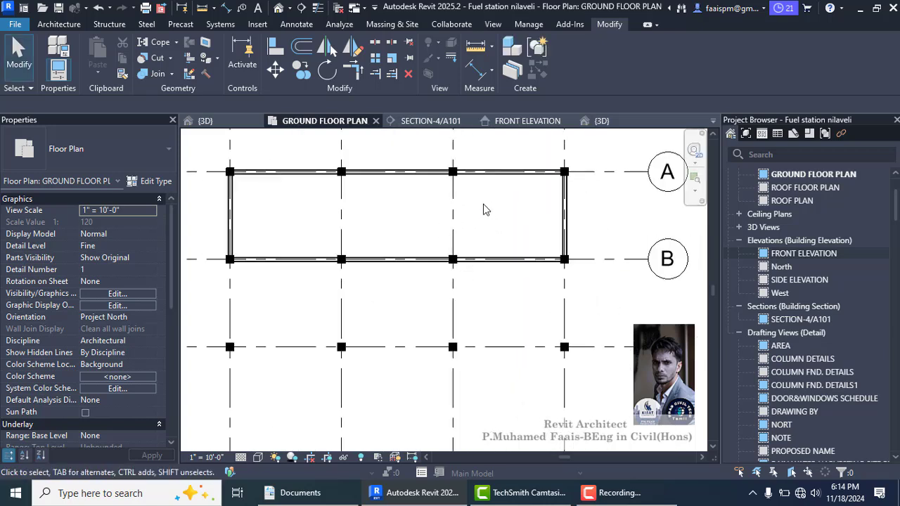
- Draw a Generic - 6" cross wall along grid 3 from the column on grid A to the column on grid B
left_click(59, 24)
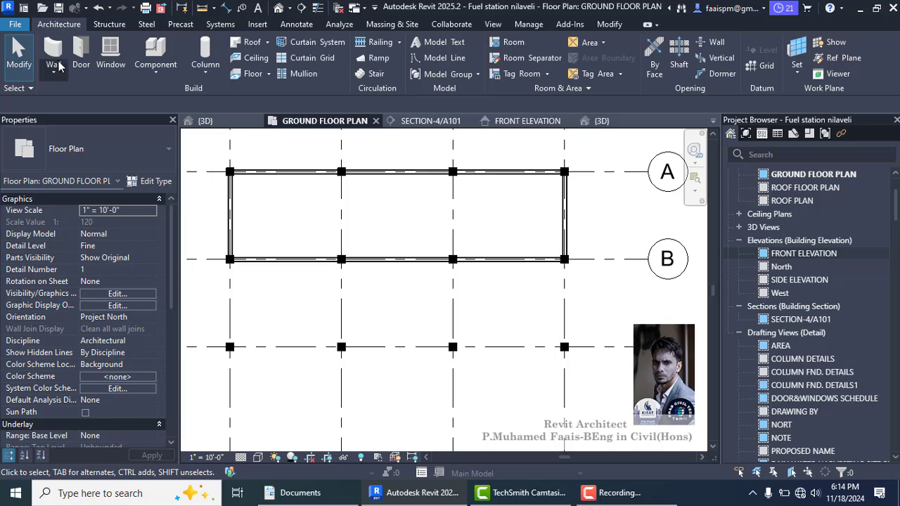
left_click(56, 51)
scroll(460, 184, "up", 3)
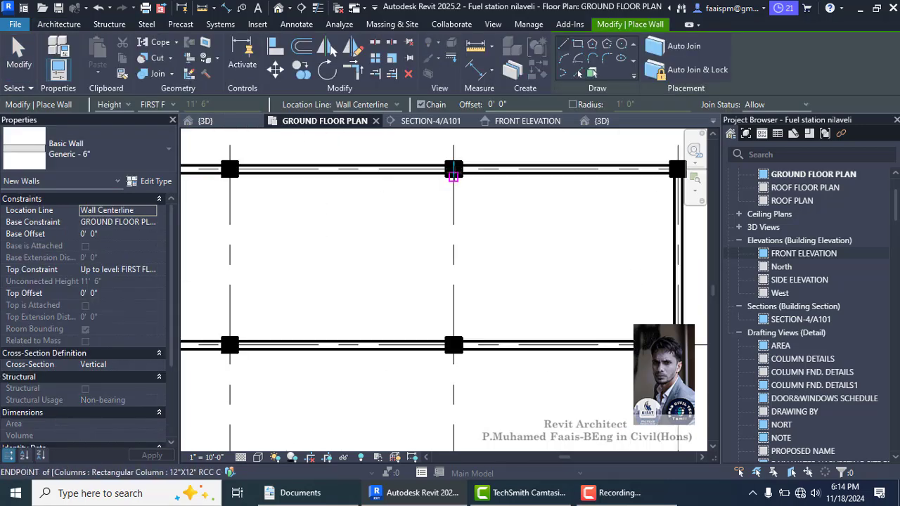
left_click(454, 169)
left_click(453, 345)
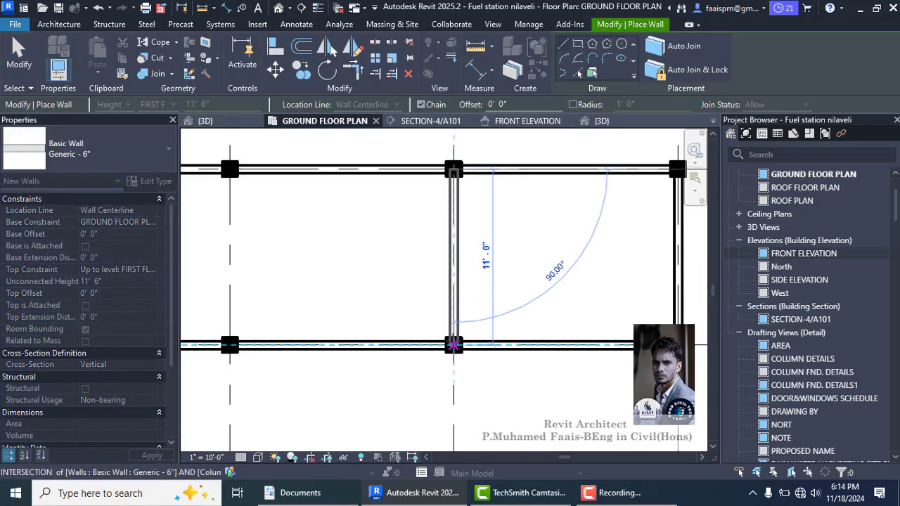
key("Escape")
- Draw another Generic - 6" cross wall along grid 2 between the columns on grids A and B
scroll(570, 269, "down", 3)
scroll(398, 225, "up", 2)
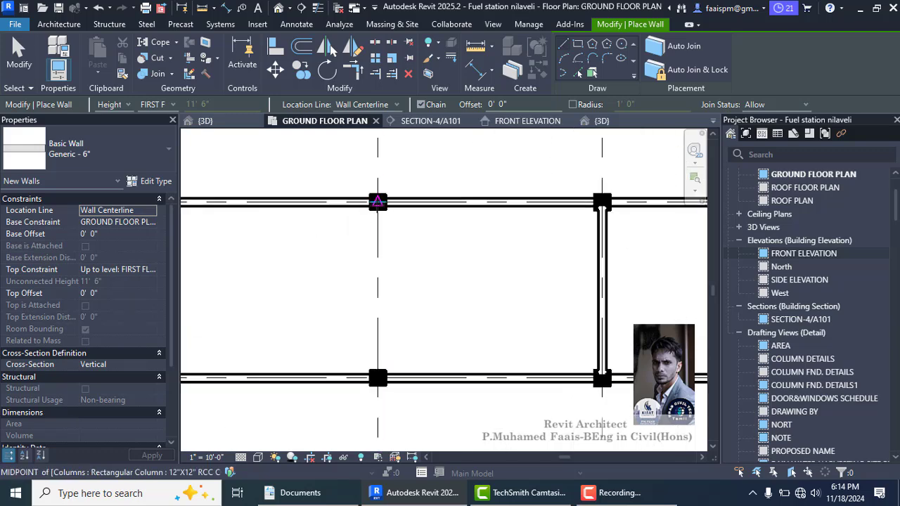
left_click(376, 202)
scroll(373, 225, "down", 2)
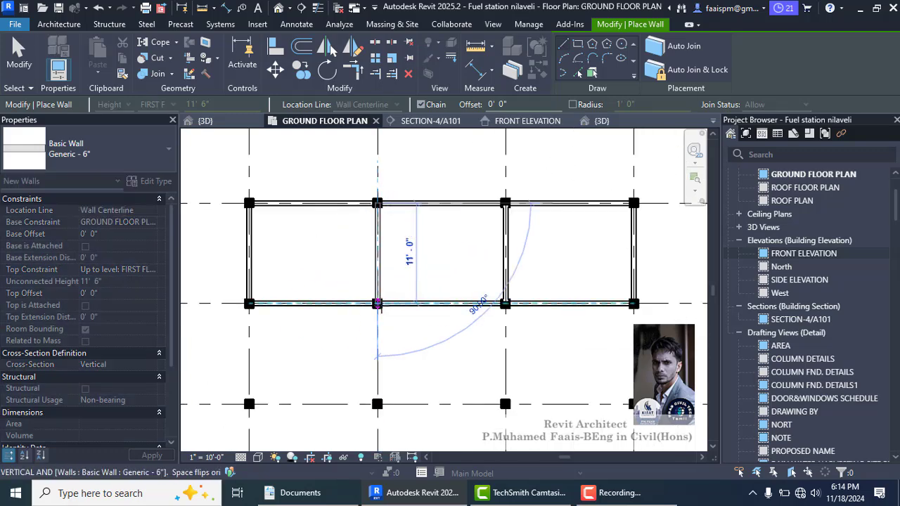
left_click(376, 304)
key("Escape")
scroll(352, 217, "down", 2)
scroll(352, 217, "down", 1)
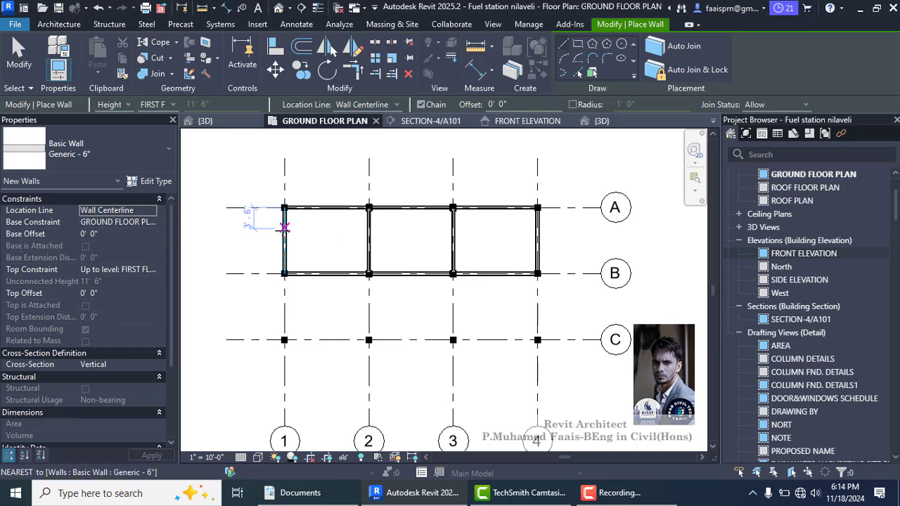
- Draw a Generic - 6" partition from the midpoint of the grid 1 wall to the midpoint of the grid 2 wall
scroll(285, 231, "up", 1)
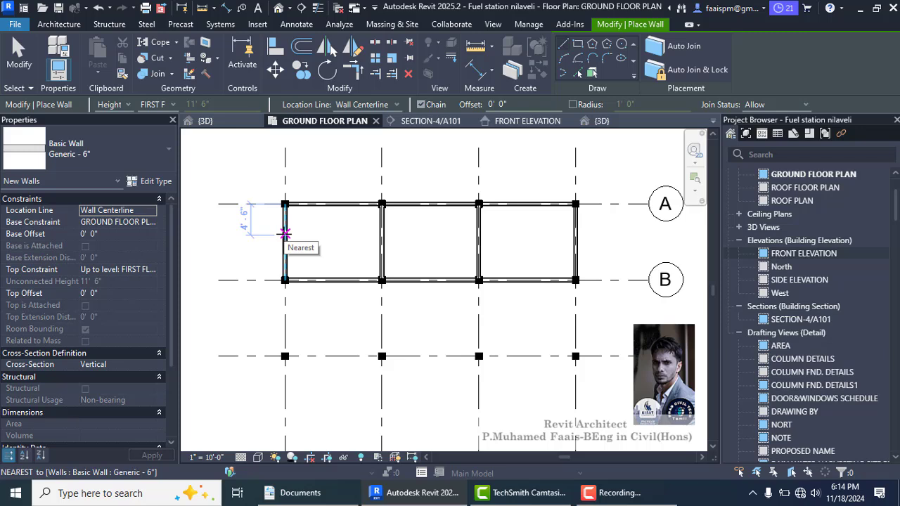
scroll(284, 236, "up", 1)
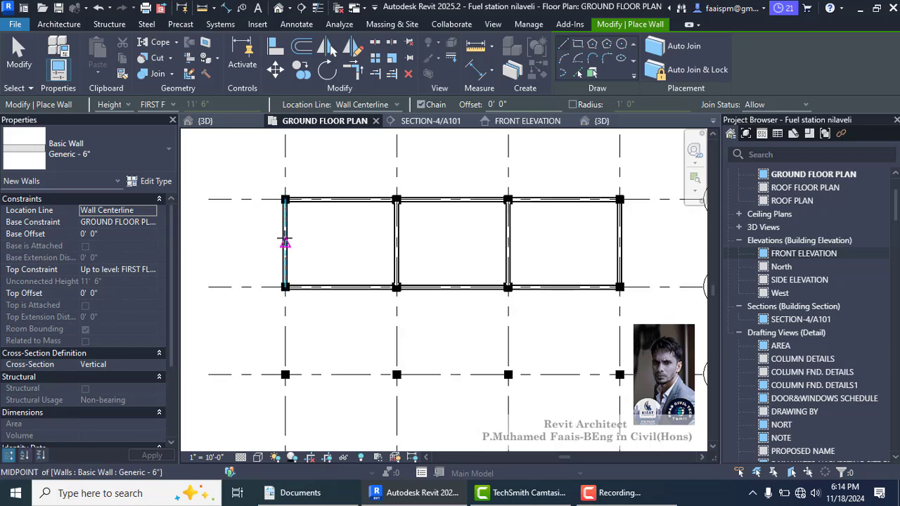
left_click(285, 244)
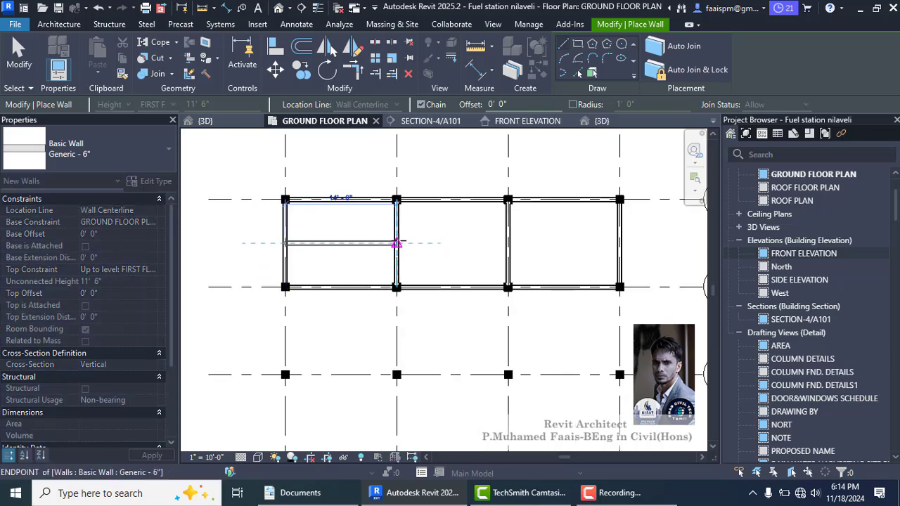
left_click(397, 244)
key("Escape")
key("Escape")
left_click(345, 244)
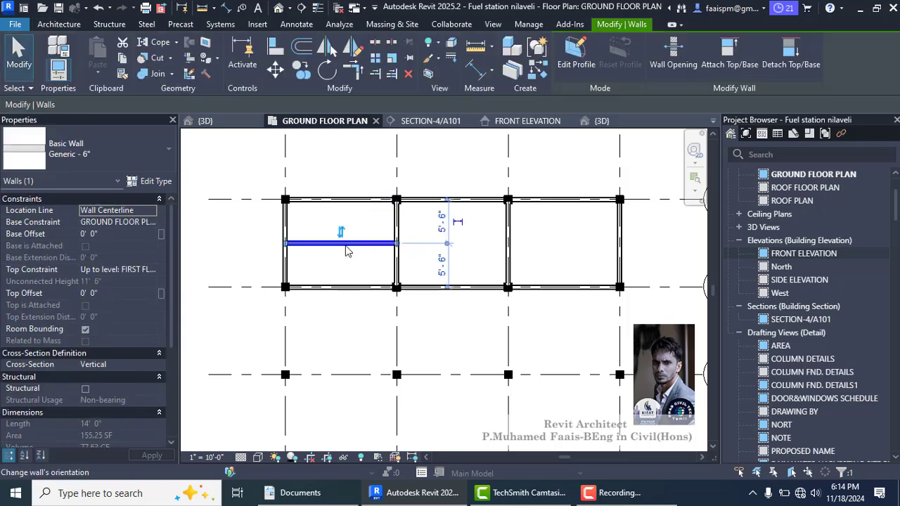
left_click(439, 230)
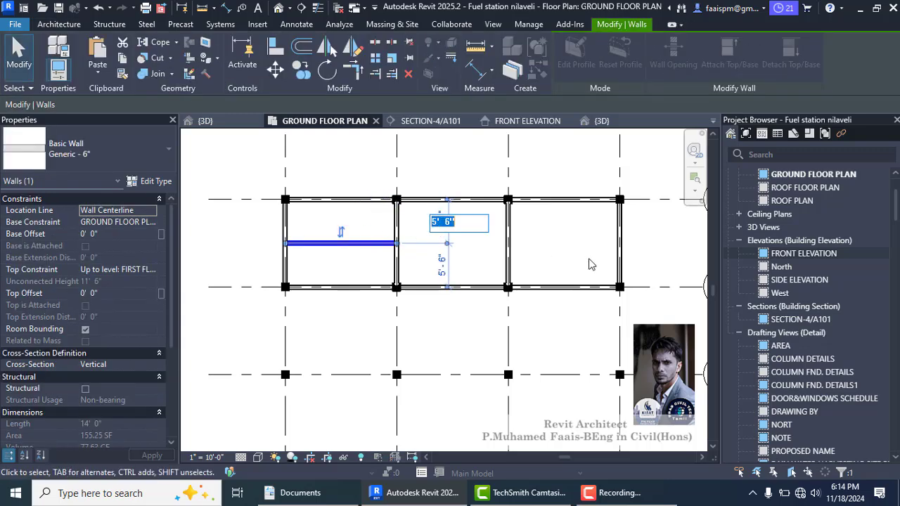
key("Escape")
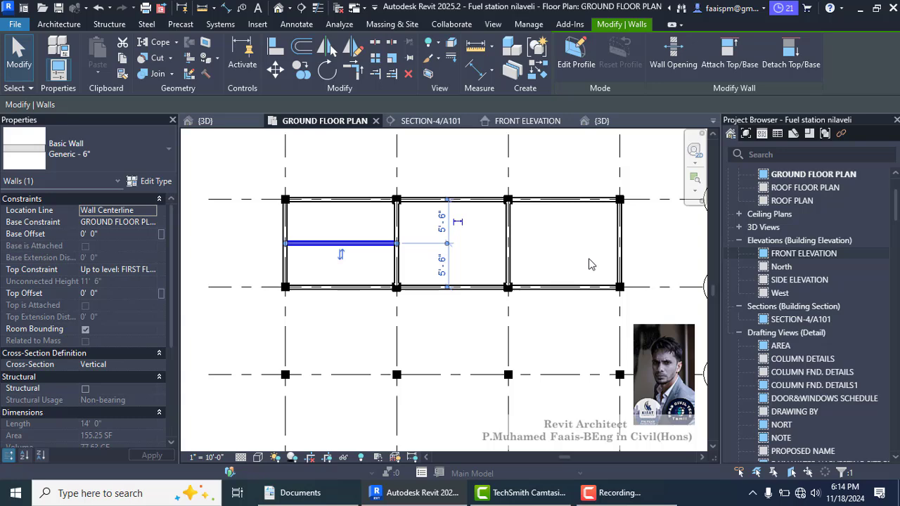
left_click(591, 264)
- Set the distance between the partition in the grid 1–2 bay and the grid A wall to 4' 9"
left_click(378, 244)
left_click(441, 222)
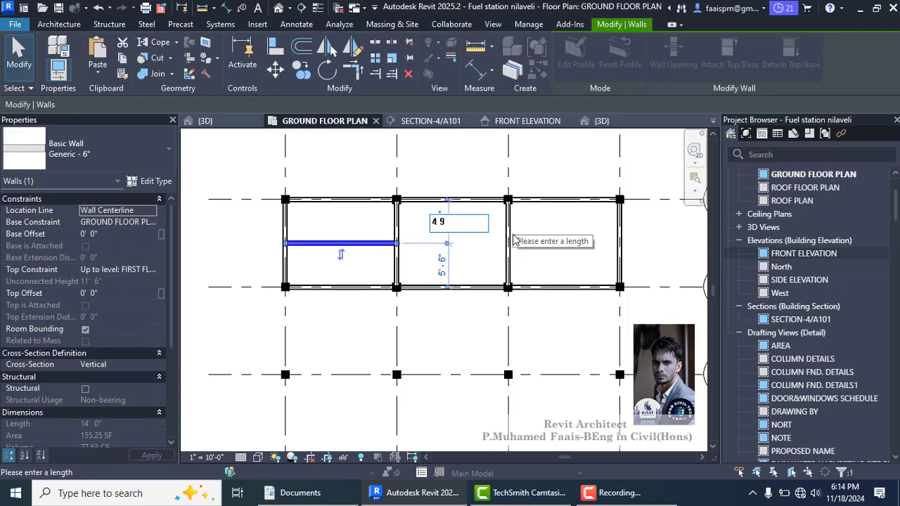
key("Return")
key("Escape")
scroll(360, 182, "down", 2)
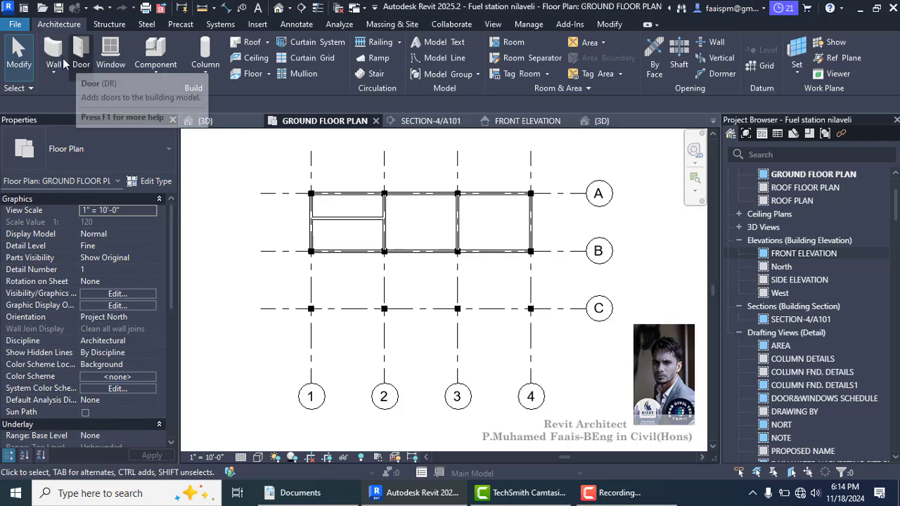
- Draw a curtain wall of type Storefront along grid 1 from the column on grid B to the column on grid C
left_click(55, 56)
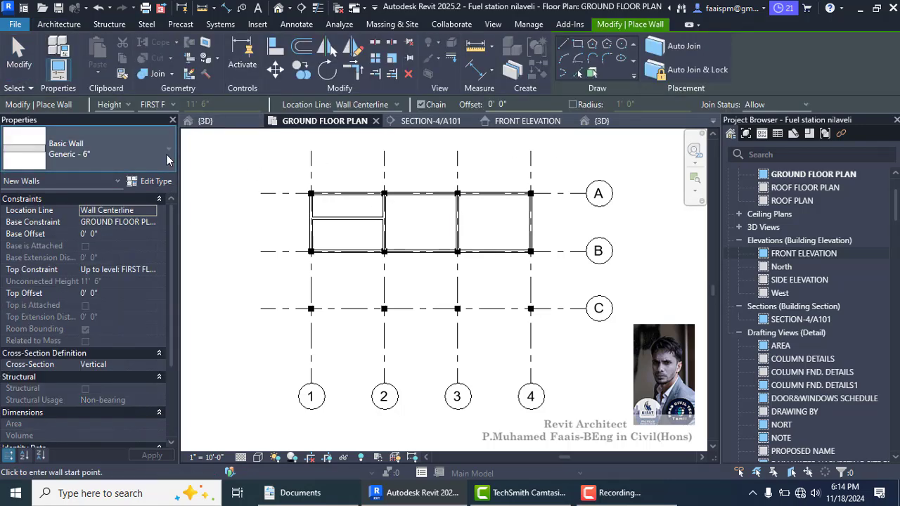
left_click(167, 156)
scroll(84, 263, "down", 2)
scroll(84, 263, "down", 5)
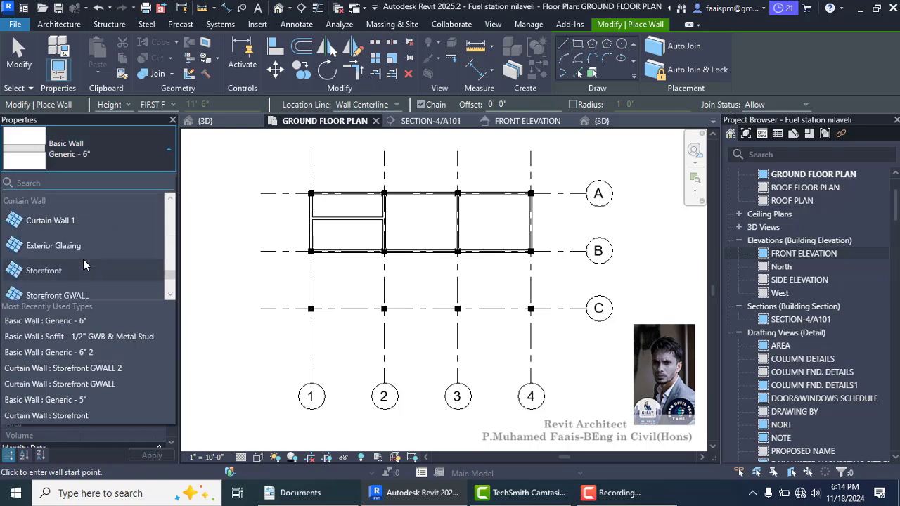
scroll(106, 269, "up", 2)
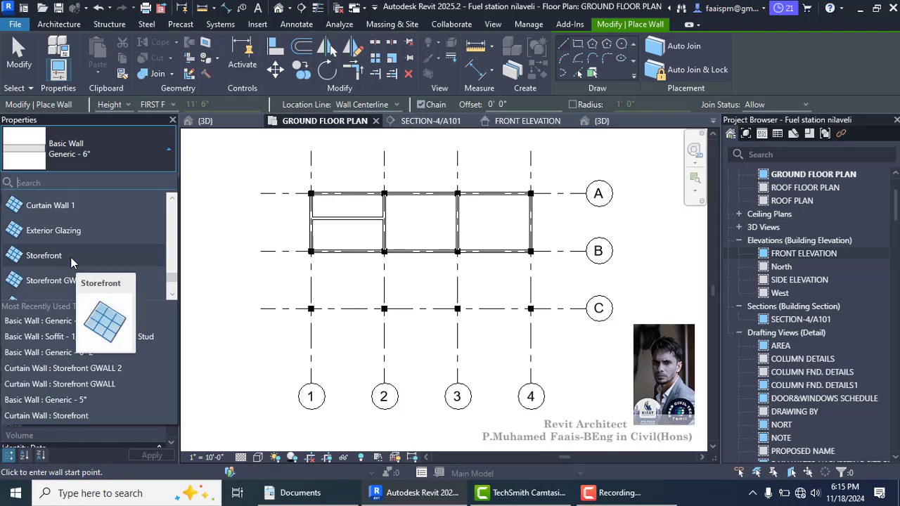
left_click(72, 256)
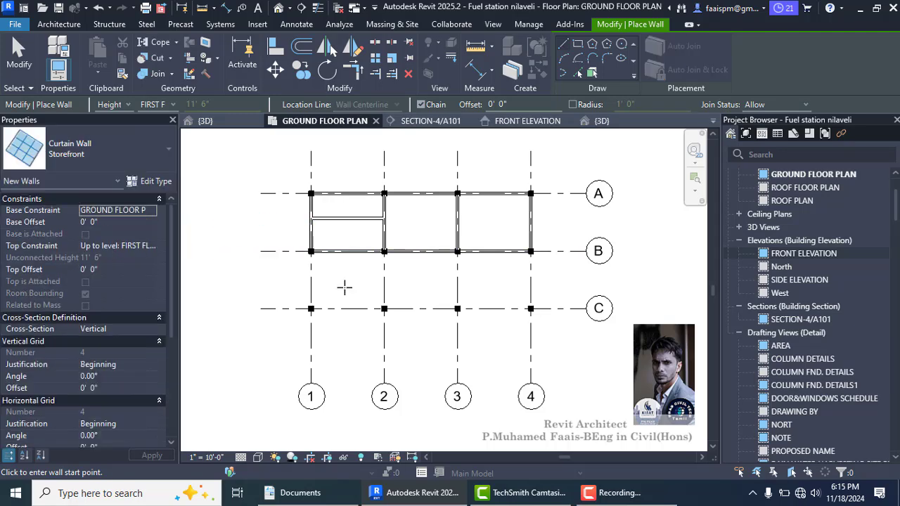
scroll(309, 261, "up", 5)
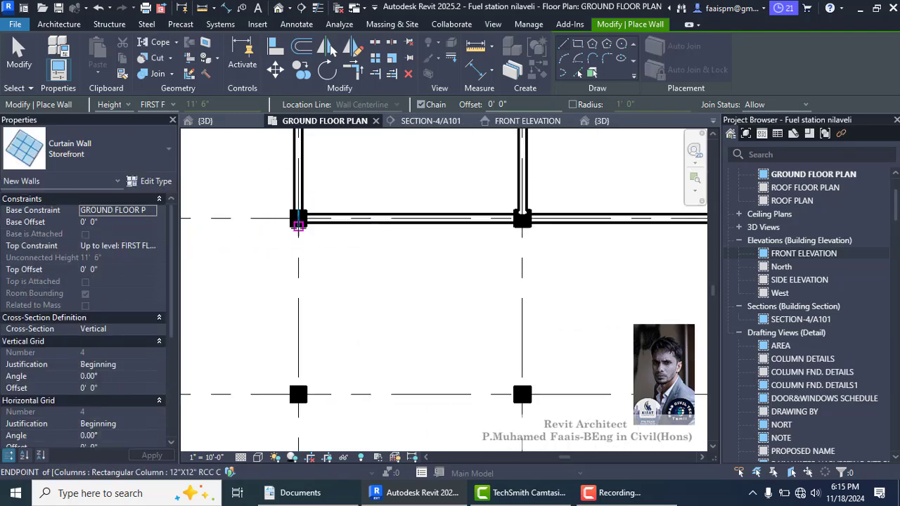
left_click(298, 224)
scroll(298, 260, "down", 2)
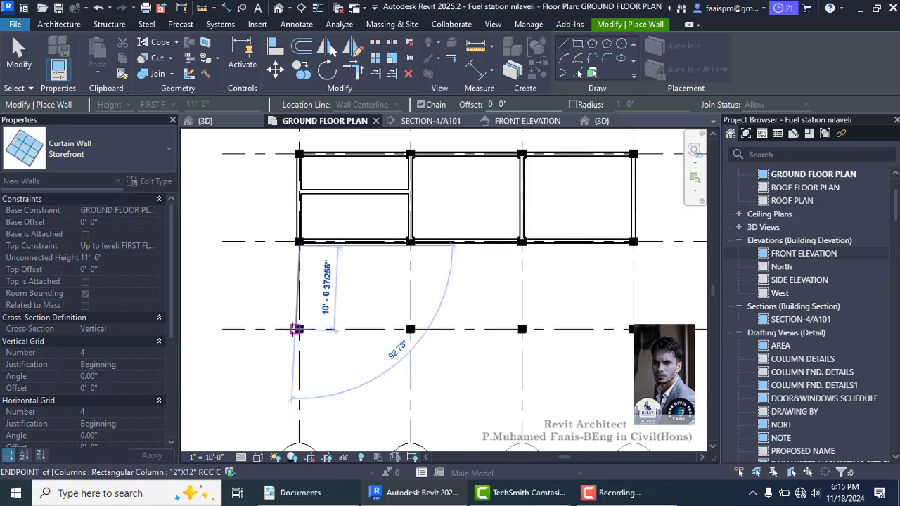
scroll(299, 327, "up", 2)
scroll(306, 330, "up", 3)
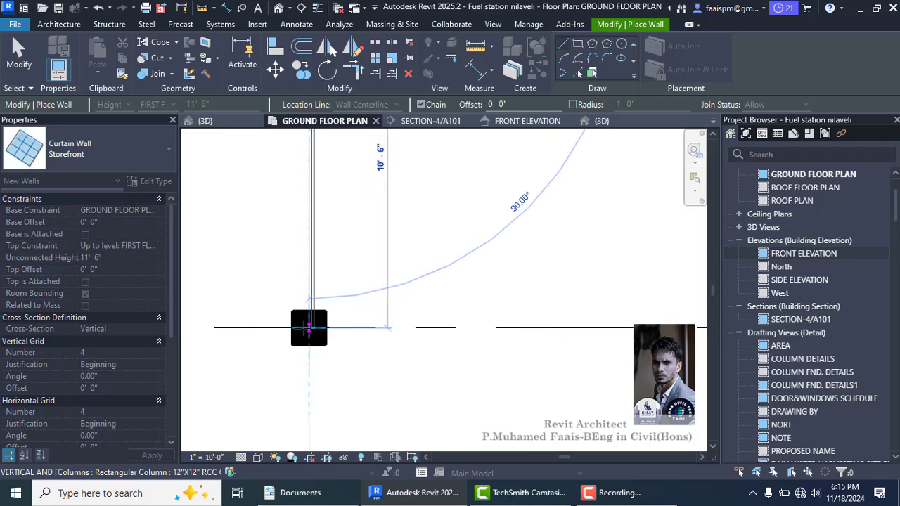
left_click(303, 326)
- Continue the Storefront curtain wall along grid C to the column on grid 4, and up grid 4 to the column on grid B
scroll(303, 326, "down", 5)
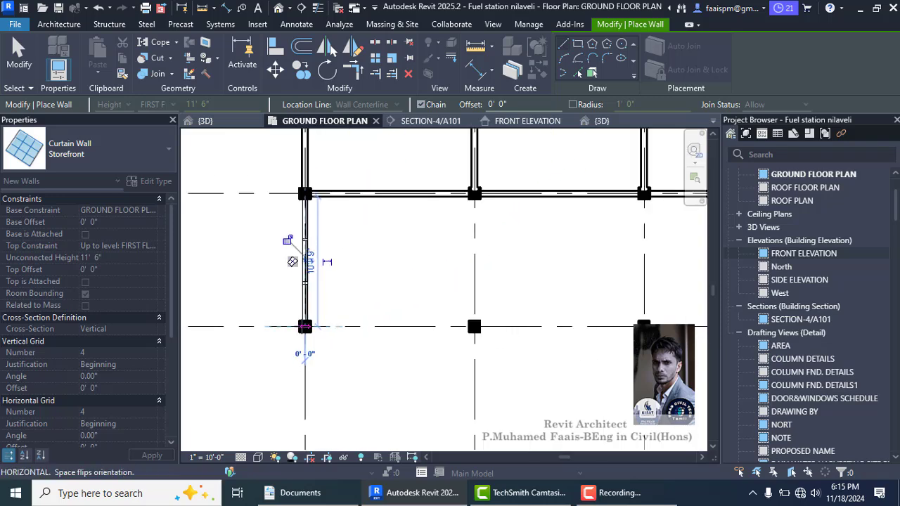
scroll(412, 327, "down", 1)
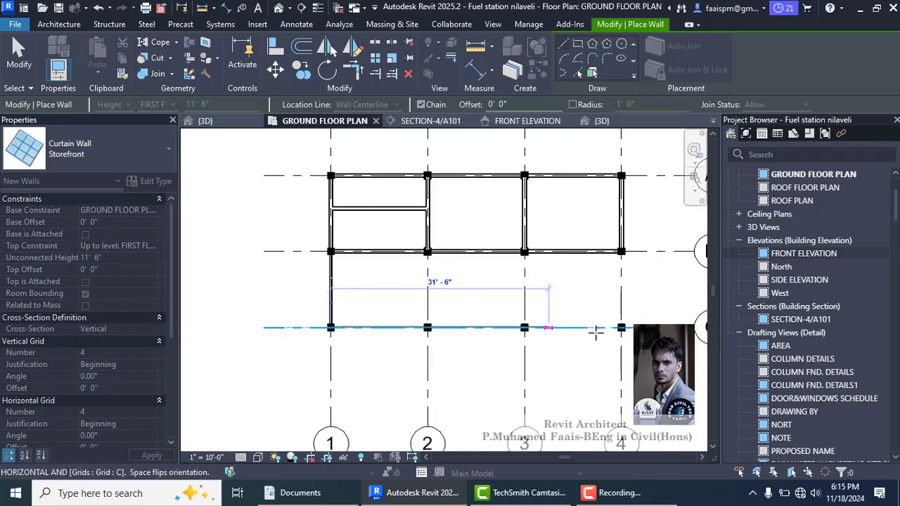
scroll(623, 324, "up", 3)
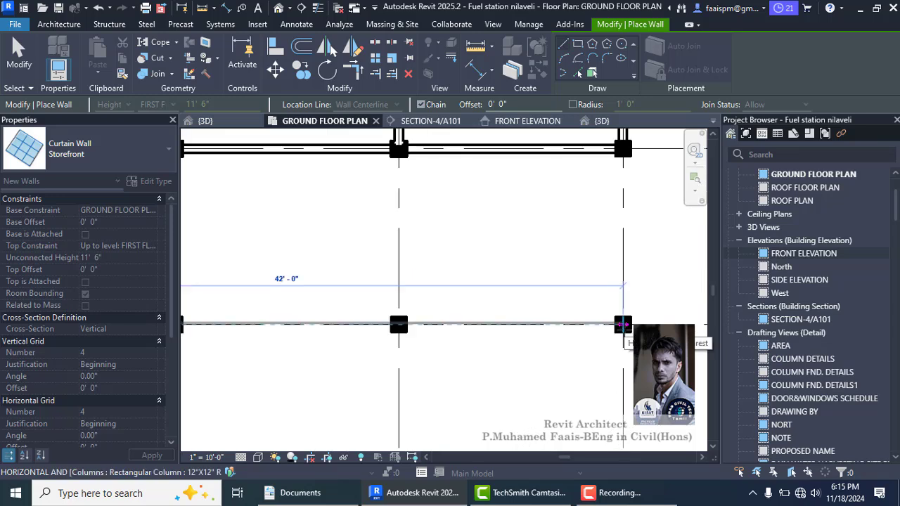
scroll(623, 325, "up", 3)
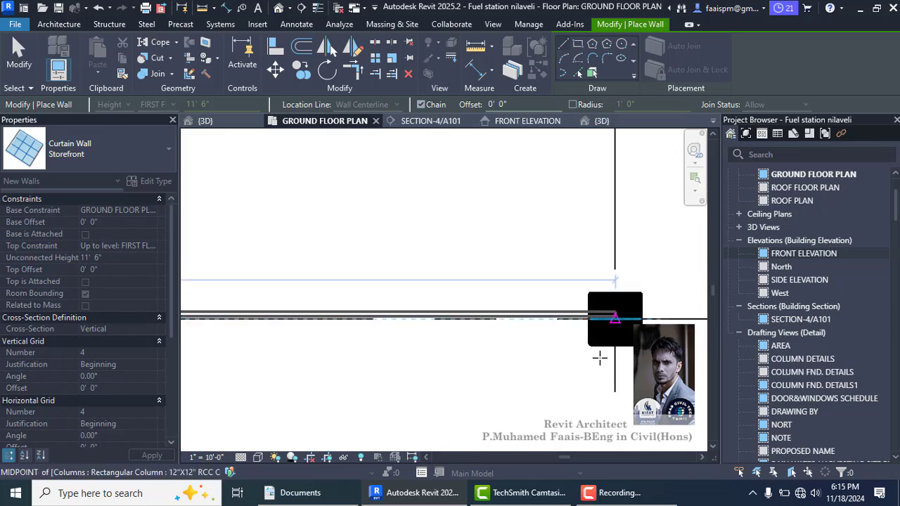
scroll(599, 359, "down", 3)
left_click(599, 322)
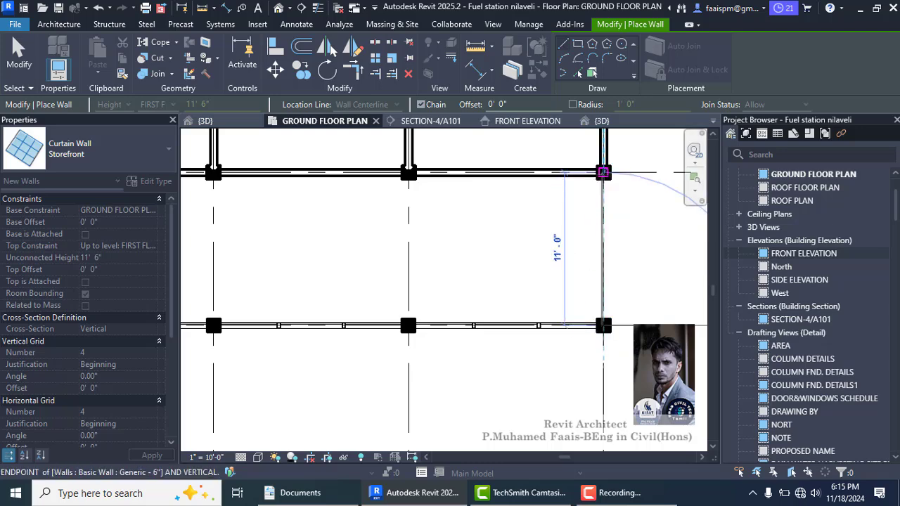
left_click(603, 172)
key("Escape")
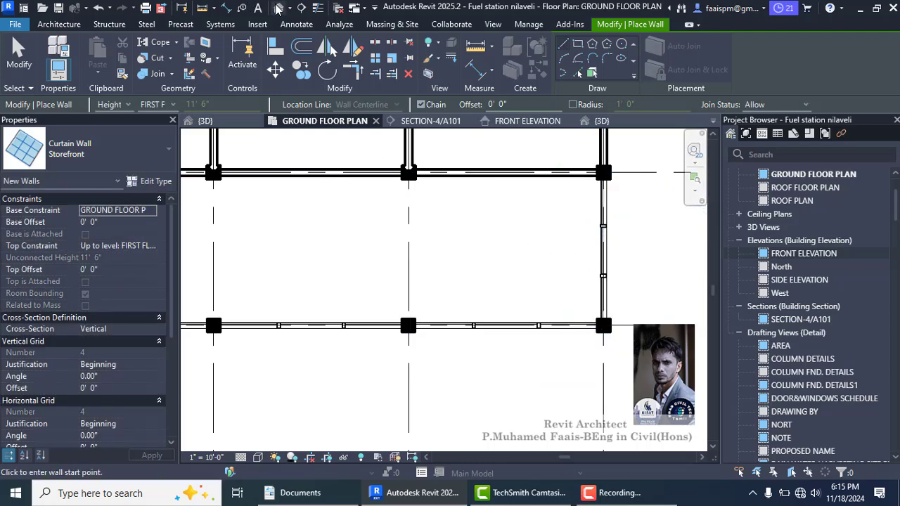
- Open the default 3D view, orient it to the front-right corner and give it a shaded visual style
left_click(278, 9)
scroll(264, 288, "down", 4)
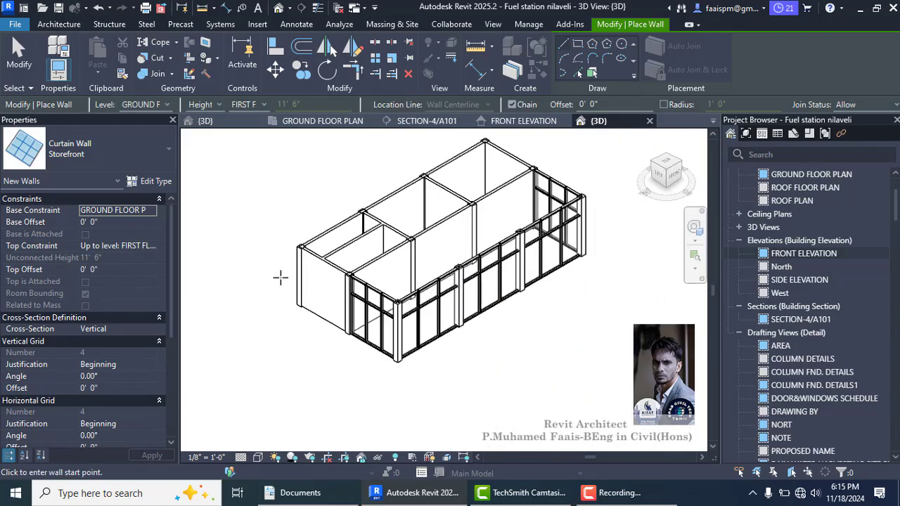
left_click(680, 166)
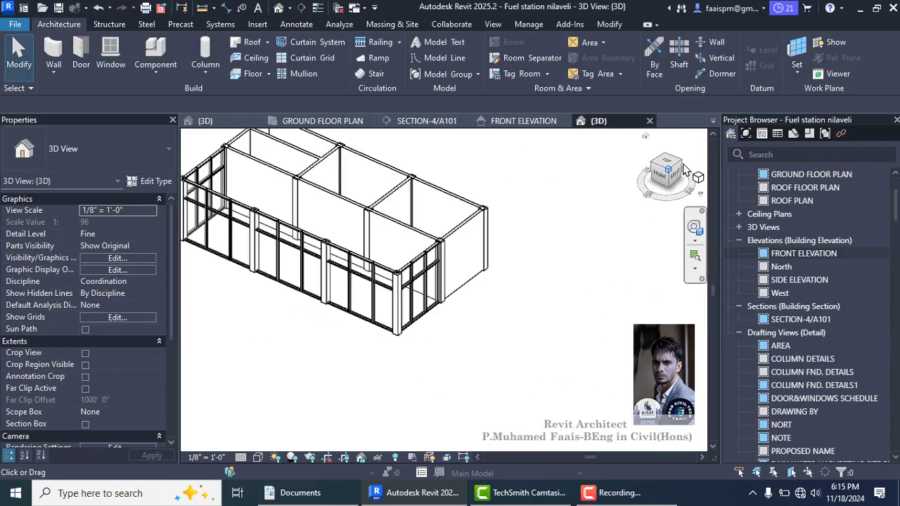
scroll(468, 398, "up", 3)
scroll(408, 282, "down", 2)
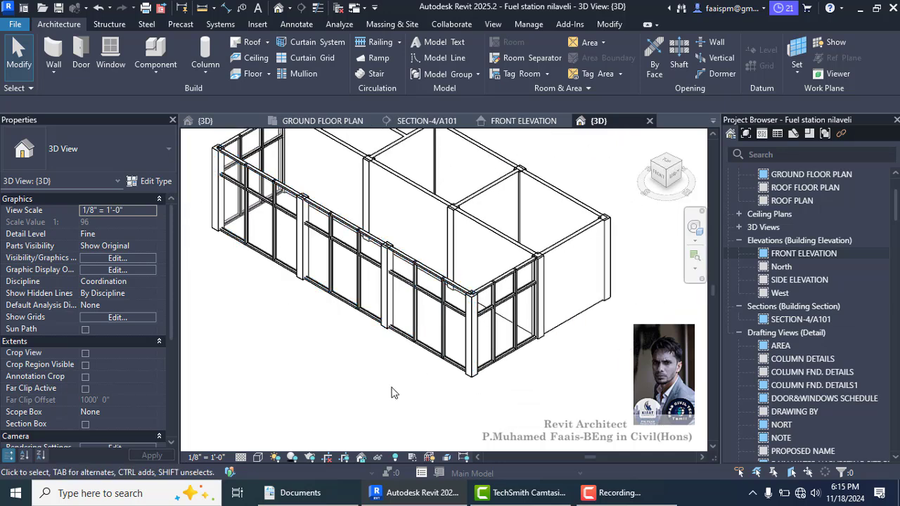
left_click(258, 458)
left_click(278, 400)
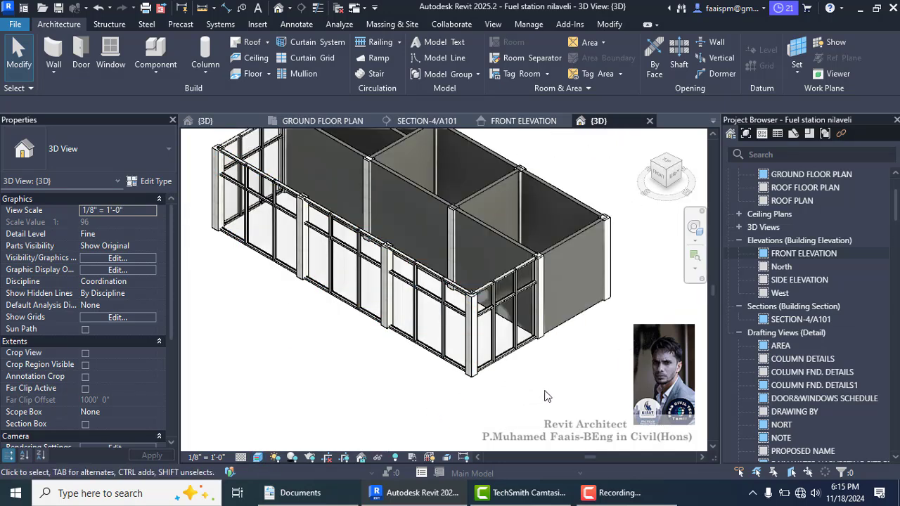
scroll(545, 392, "down", 1)
scroll(546, 366, "up", 1)
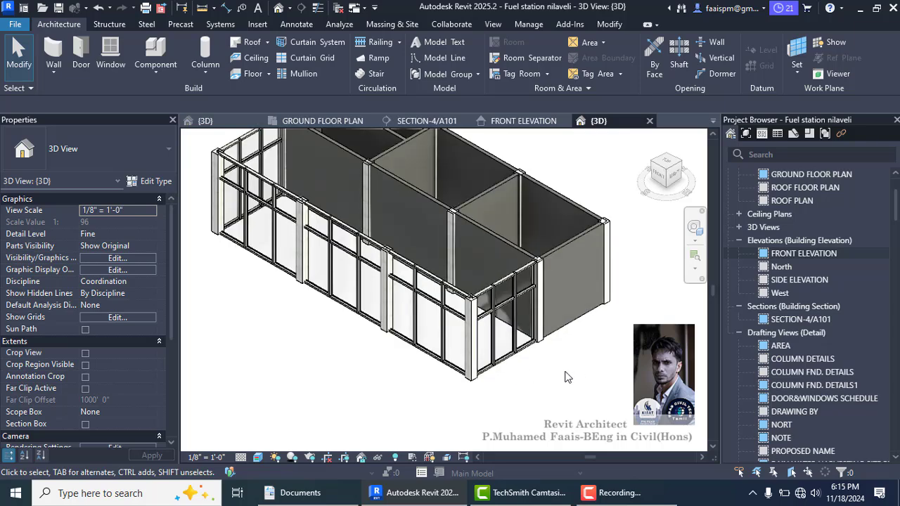
- Examine the curtain walls in the 3D view and the wall layout between the grids in the ground floor plan
left_click(303, 122)
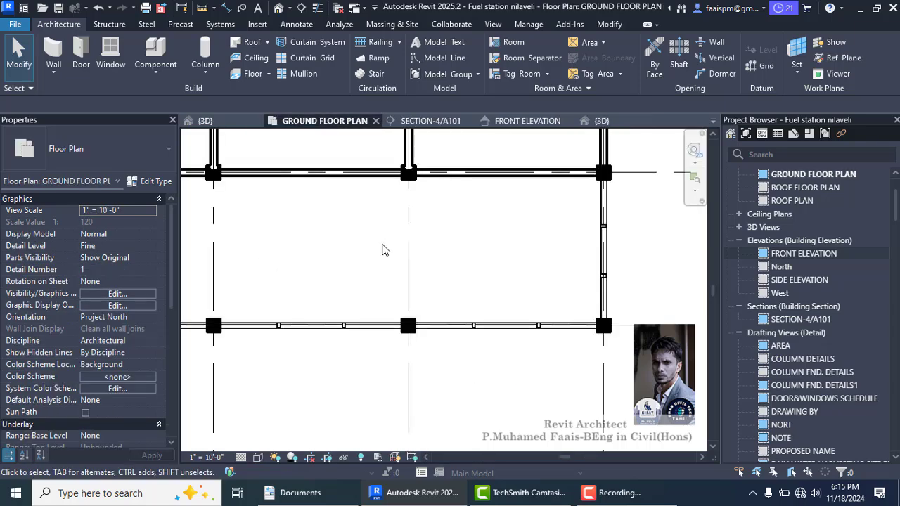
scroll(471, 386, "down", 4)
scroll(260, 357, "up", 2)
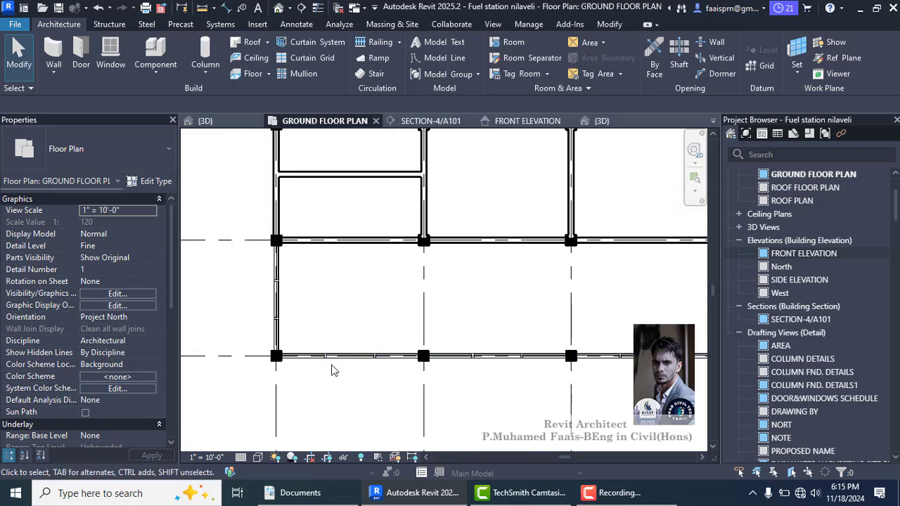
left_click(277, 9)
scroll(331, 282, "up", 5)
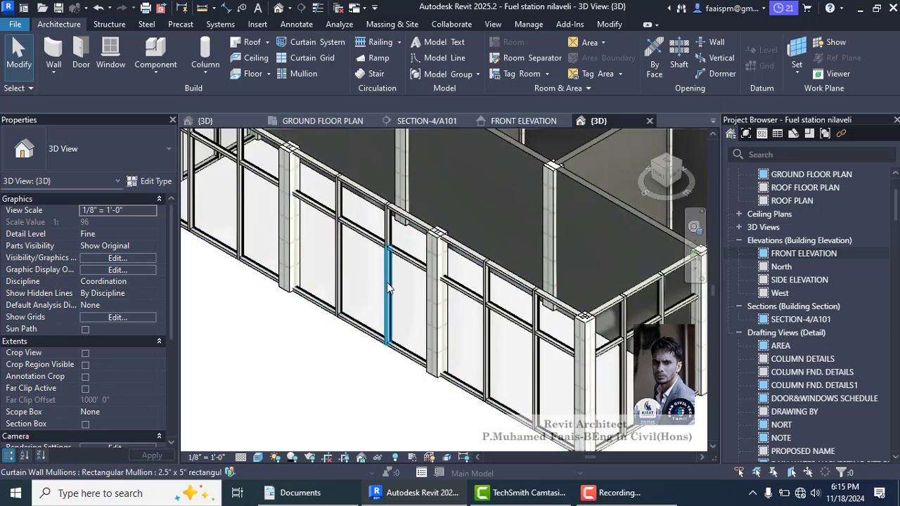
scroll(380, 282, "down", 4)
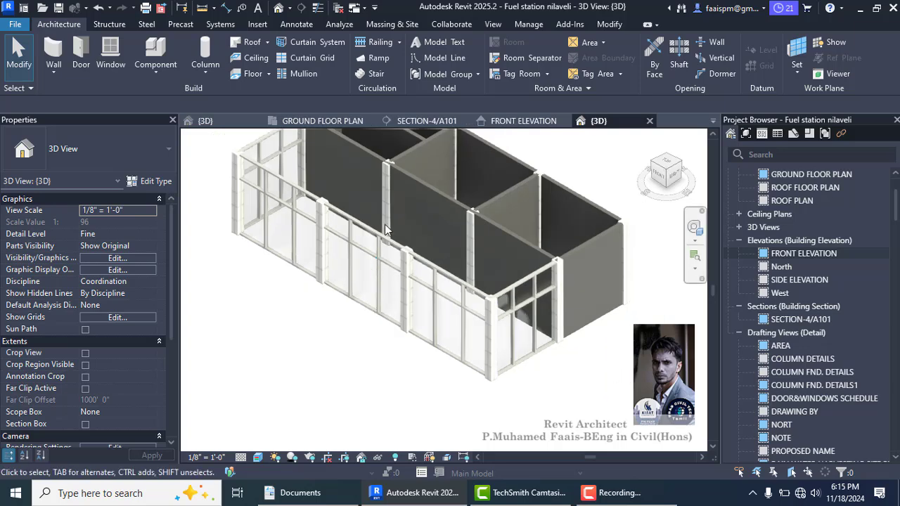
left_click(324, 121)
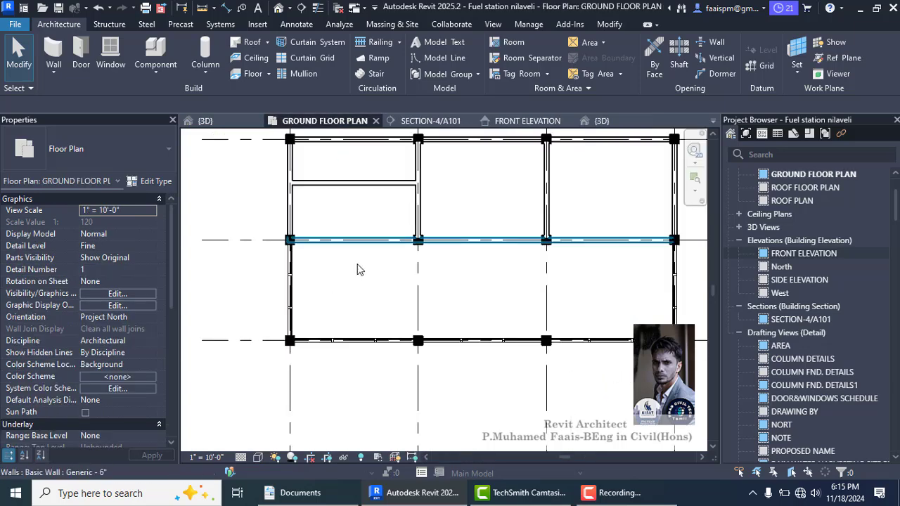
scroll(408, 272, "down", 3)
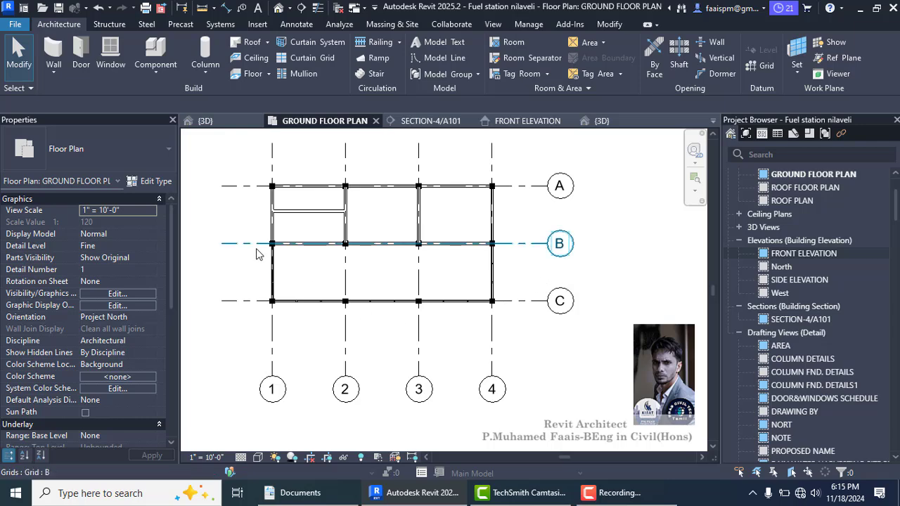
scroll(257, 250, "up", 2)
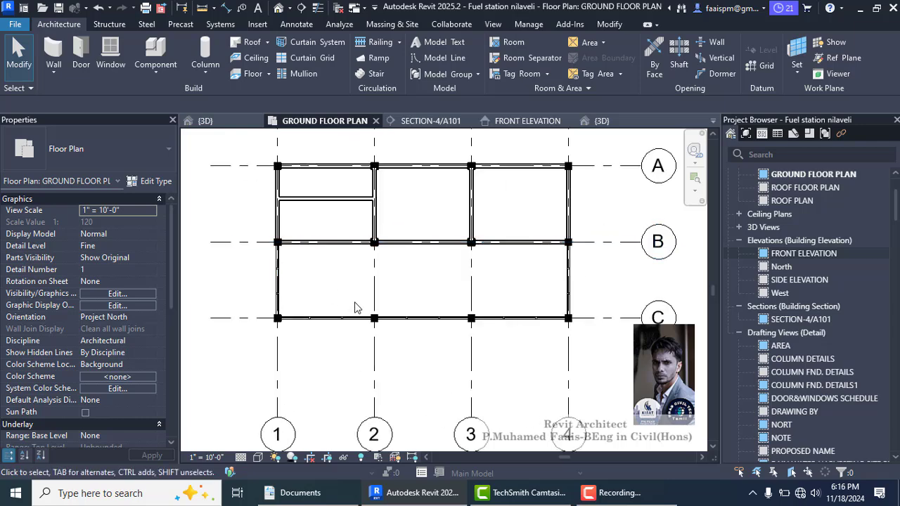
scroll(352, 287, "up", 1)
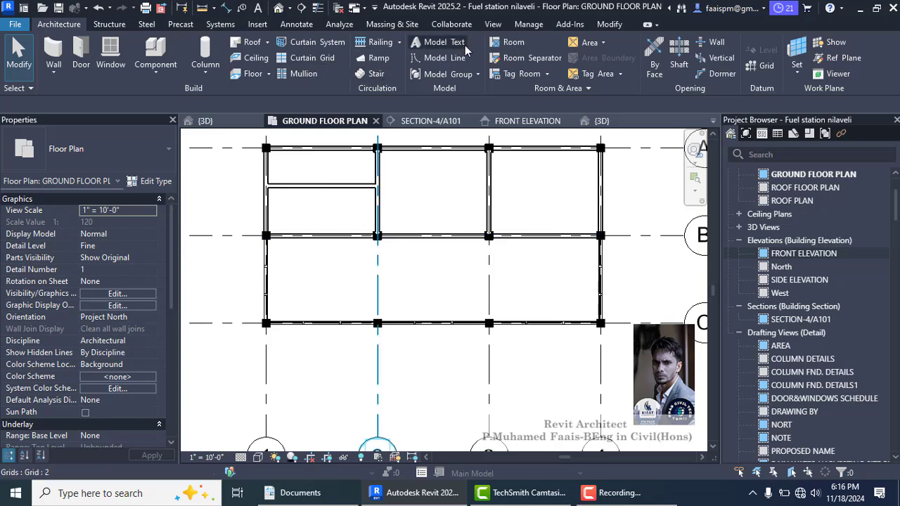
- Trim the grid B wall to a corner with the grid 2 wall, removing its grid 1–2 part and unjoining the conflicting elements
left_click(607, 25)
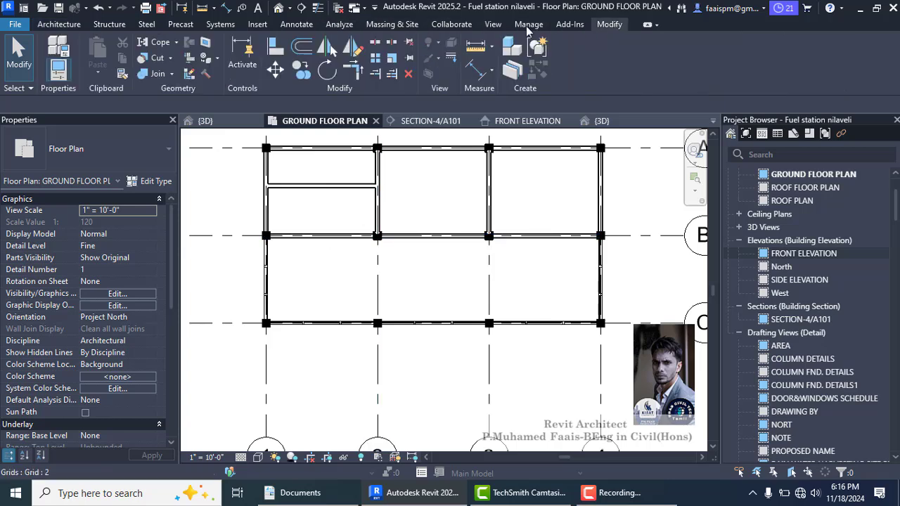
left_click(375, 222)
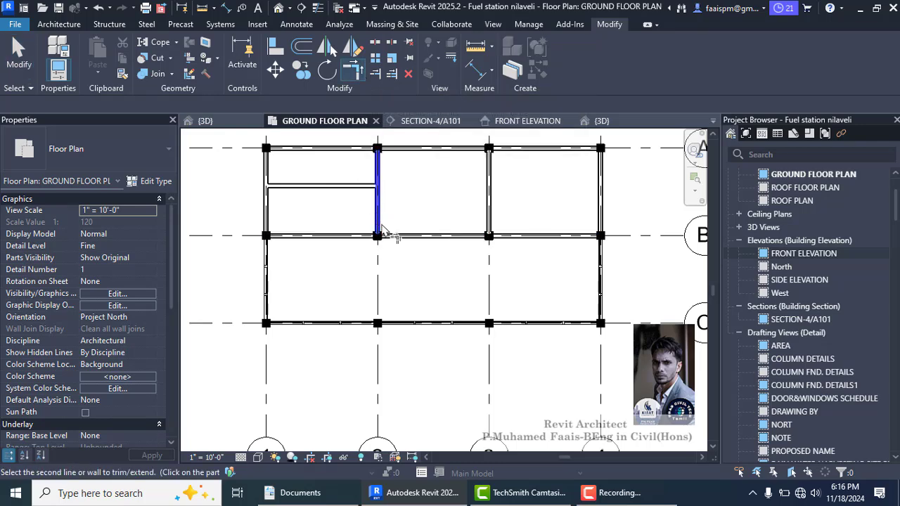
left_click(396, 238)
scroll(418, 260, "down", 1)
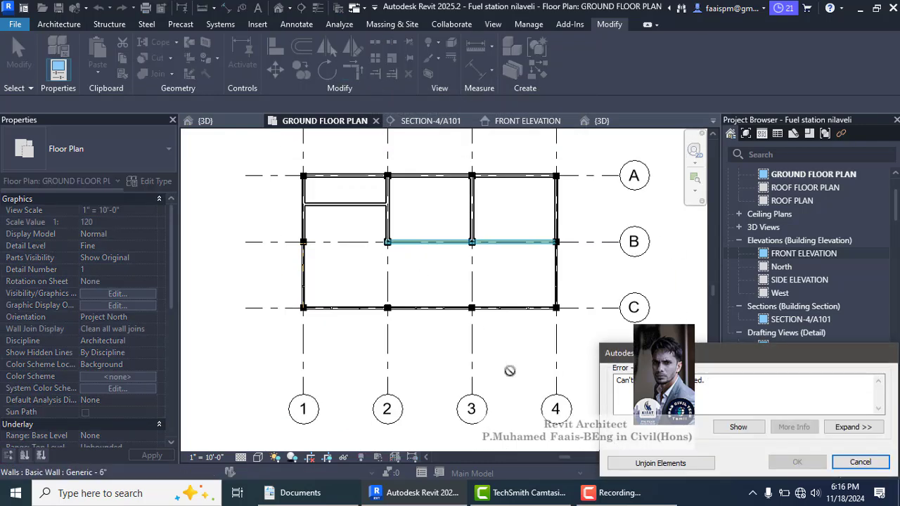
left_click(659, 463)
scroll(352, 271, "up", 2)
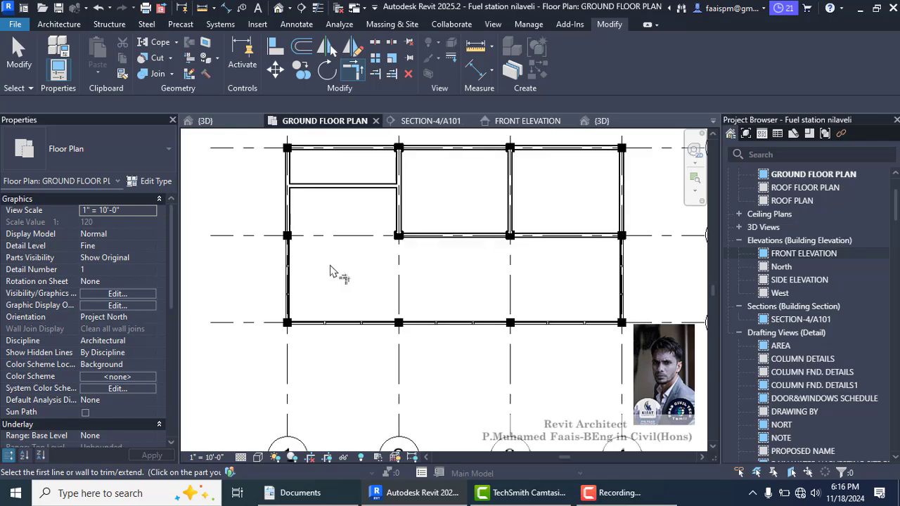
scroll(316, 255, "down", 1)
key("Escape")
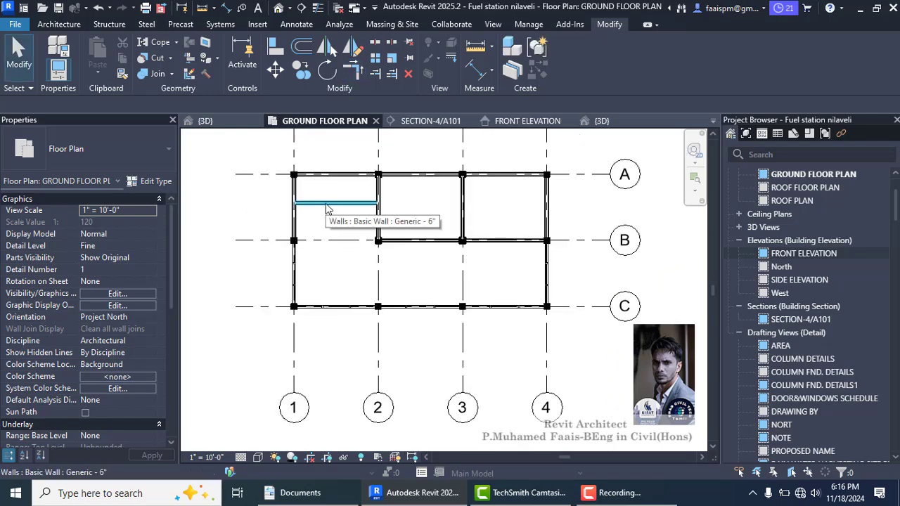
- Place a Single-Flush door of type DT in the grid 1–2 partition, swinging toward grid A, about 2' 0" from grid 1
left_click(59, 24)
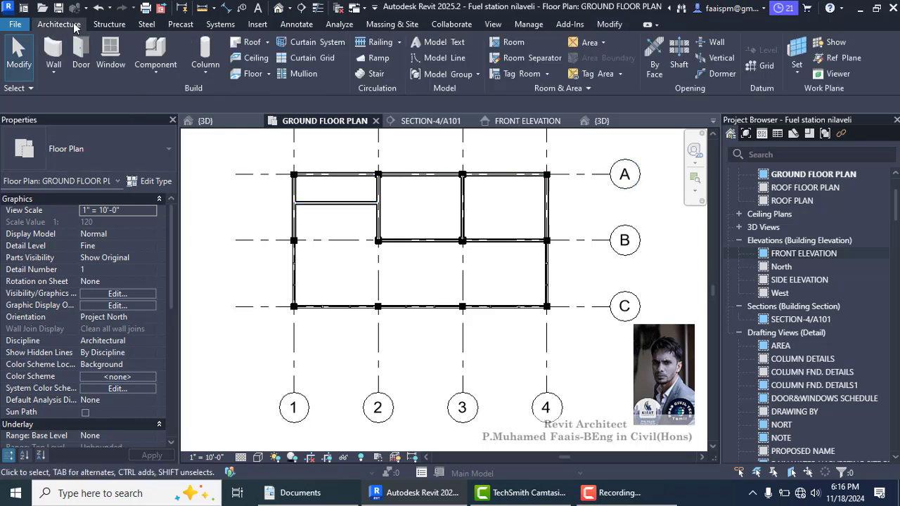
left_click(81, 56)
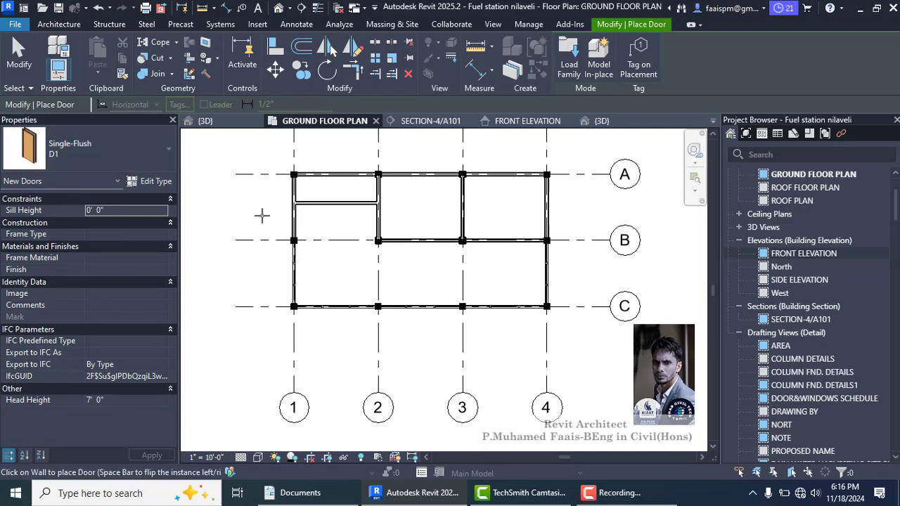
left_click(167, 152)
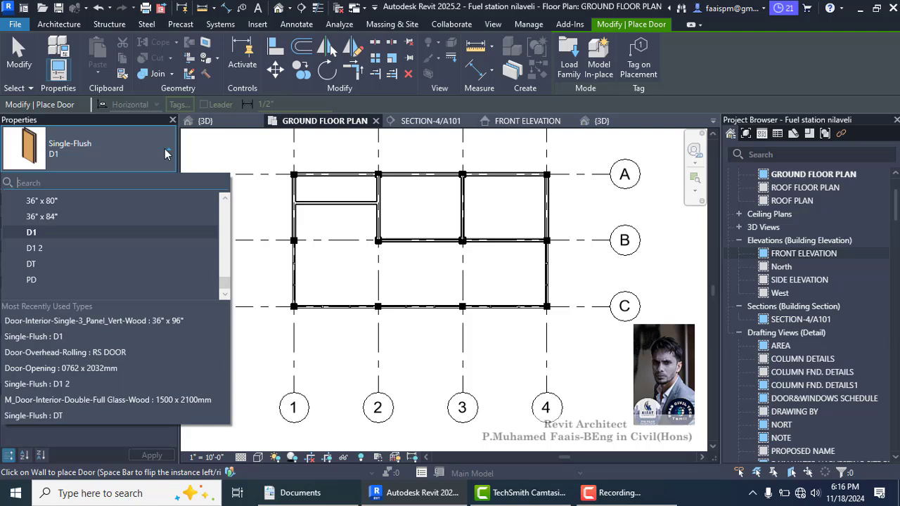
left_click(51, 265)
scroll(315, 199, "up", 3)
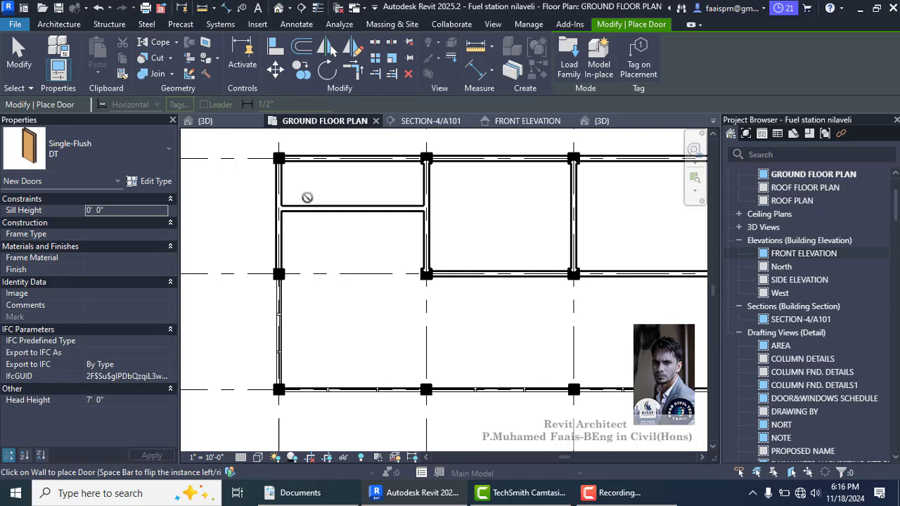
scroll(307, 198, "up", 1)
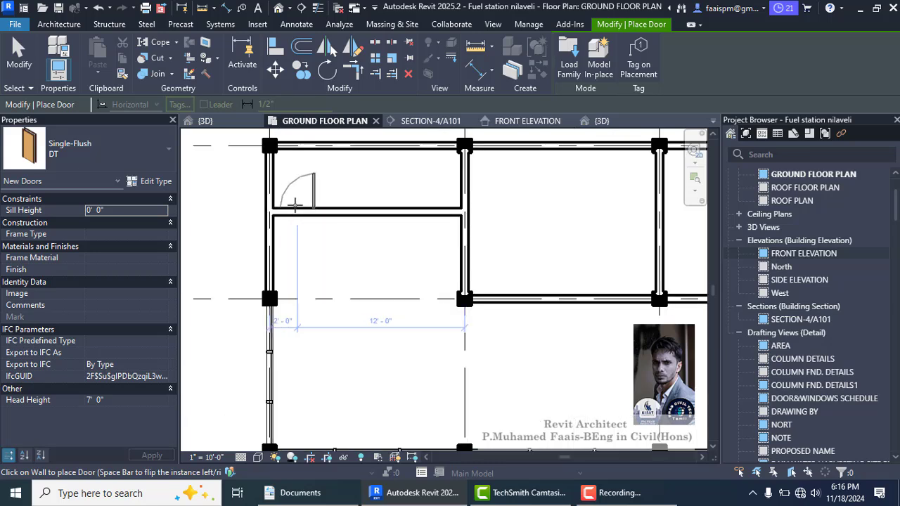
left_click(295, 204)
key("Escape")
key("Escape")
- Flip the hand of the DT door so its hinge is on the side nearest the grid 1 wall
left_click(296, 193)
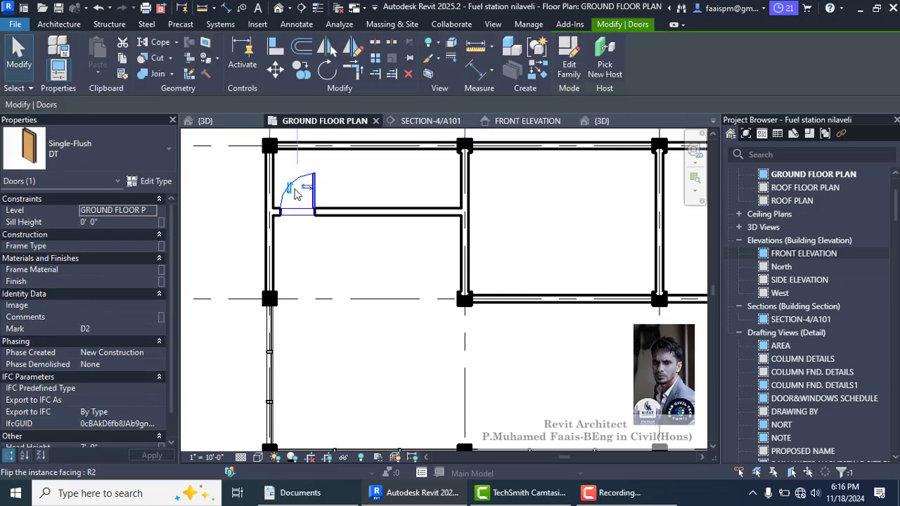
left_click(307, 191)
left_click(317, 260)
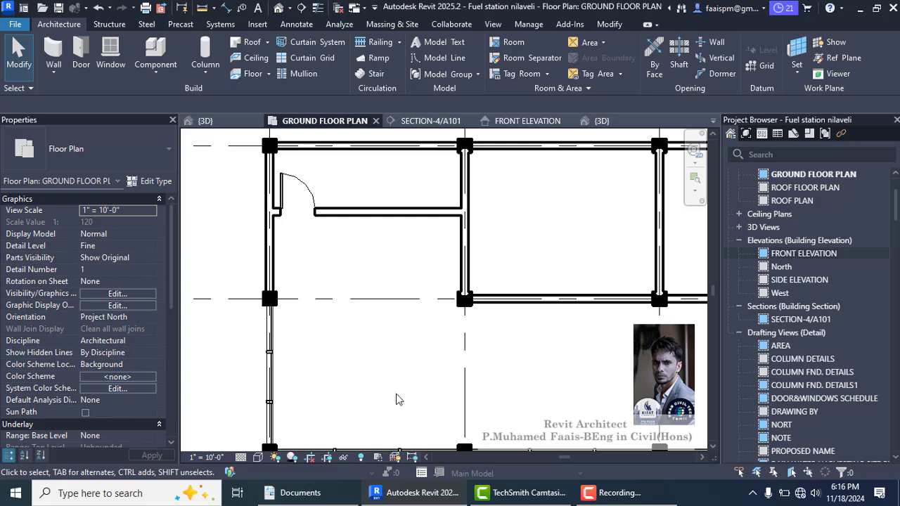
- Set the distance from grid 1 to the centre of the DT door to 1' 9"
left_click(293, 197)
scroll(292, 211, "down", 2)
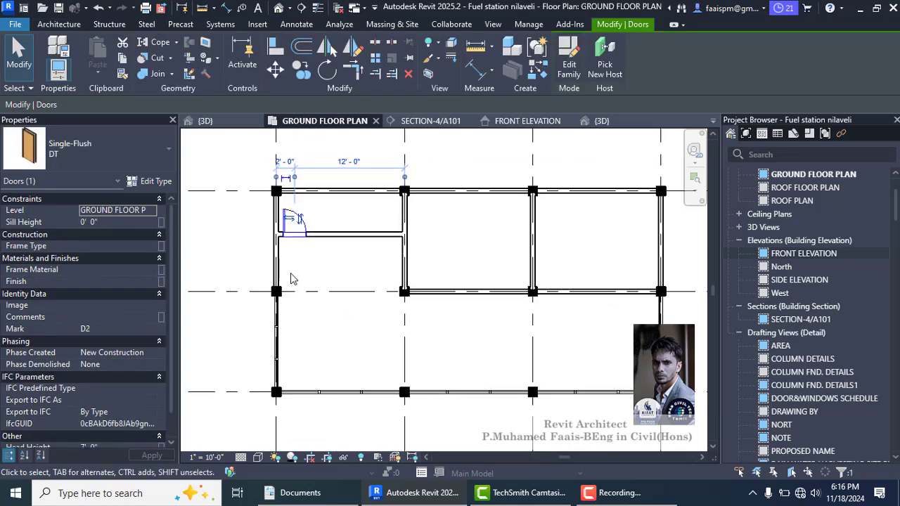
scroll(275, 143, "up", 1)
left_click(289, 173)
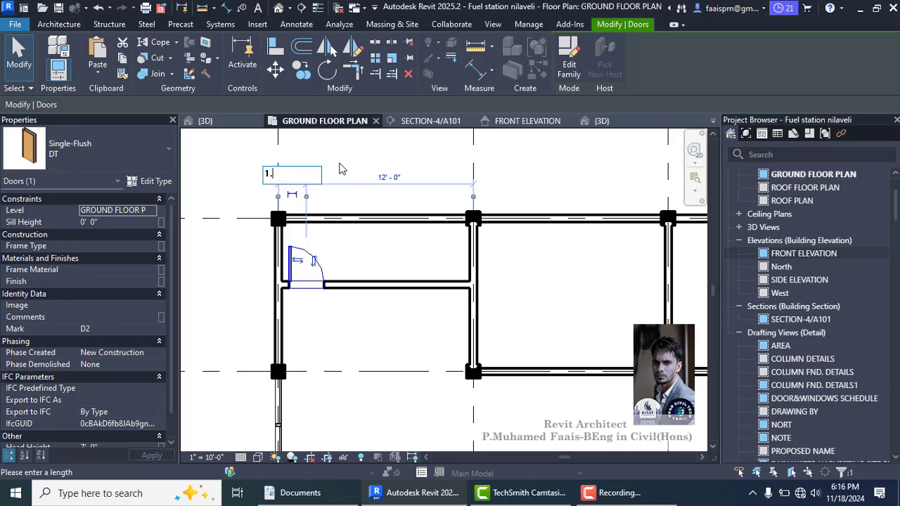
key("Return")
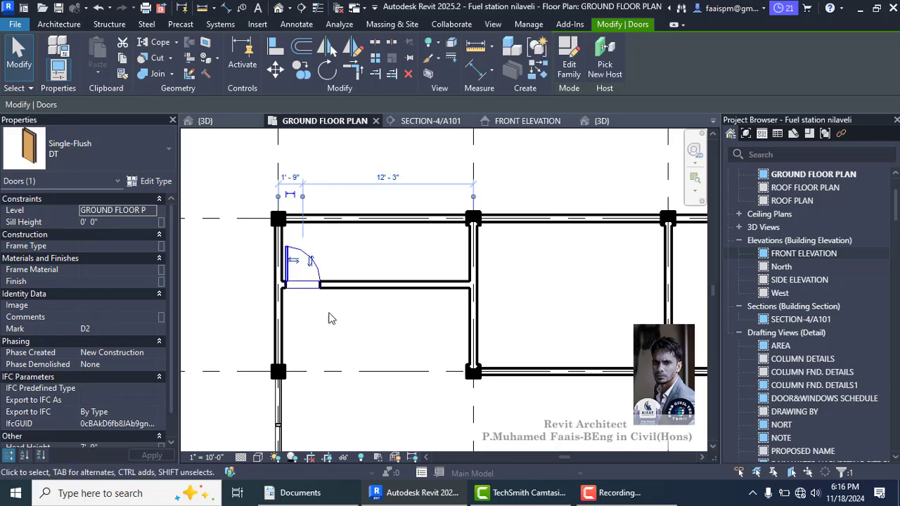
key("Escape")
scroll(322, 211, "down", 2)
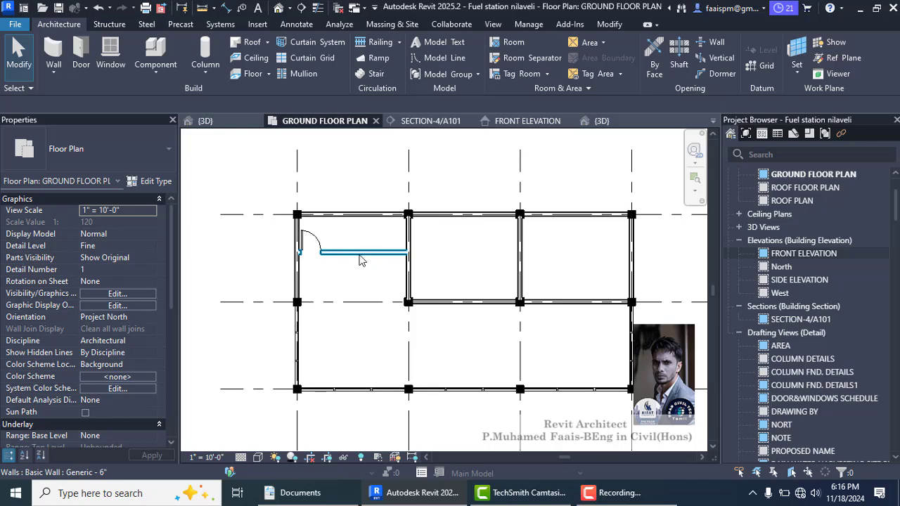
scroll(359, 260, "down", 1)
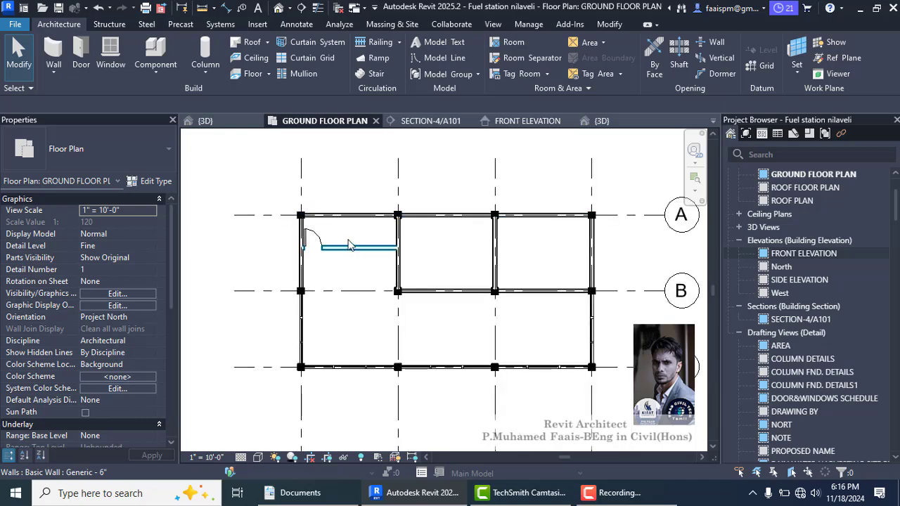
scroll(321, 232, "down", 1)
scroll(318, 222, "up", 2)
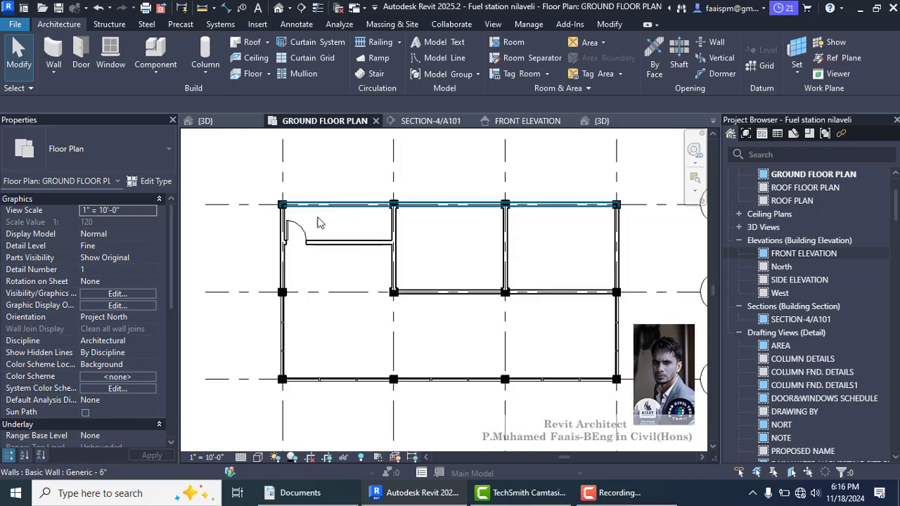
scroll(327, 220, "down", 1)
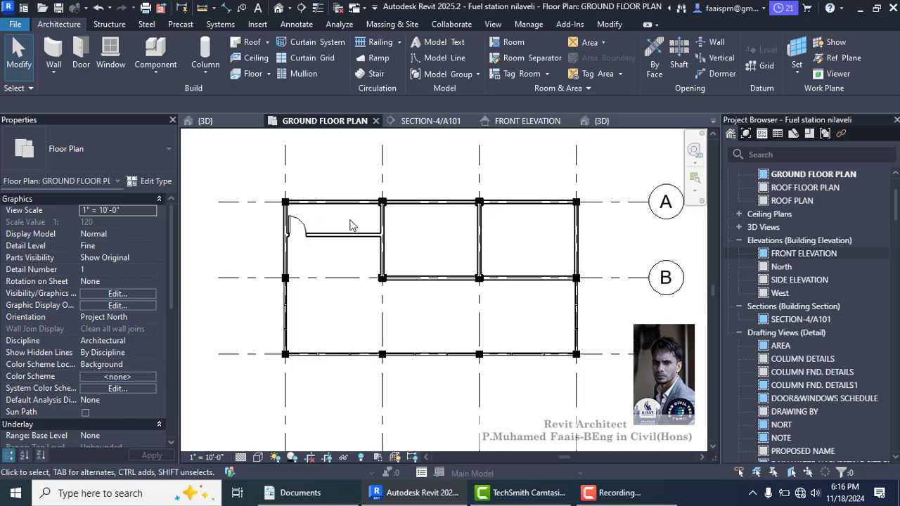
left_click(172, 54)
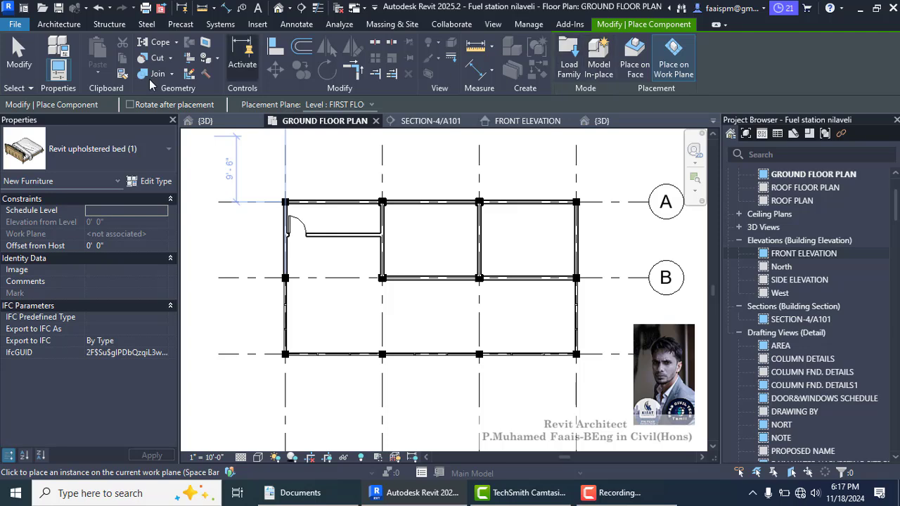
key("Escape")
key("Escape")
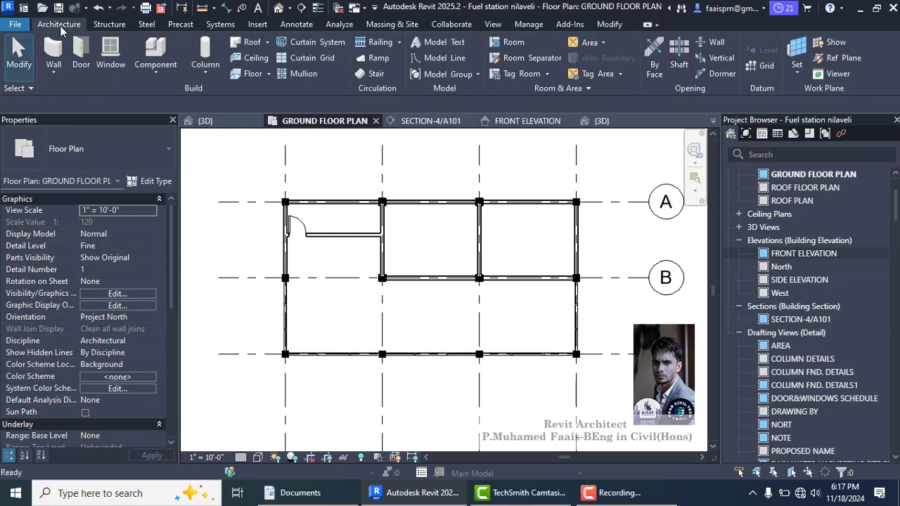
left_click(166, 48)
left_click(599, 56)
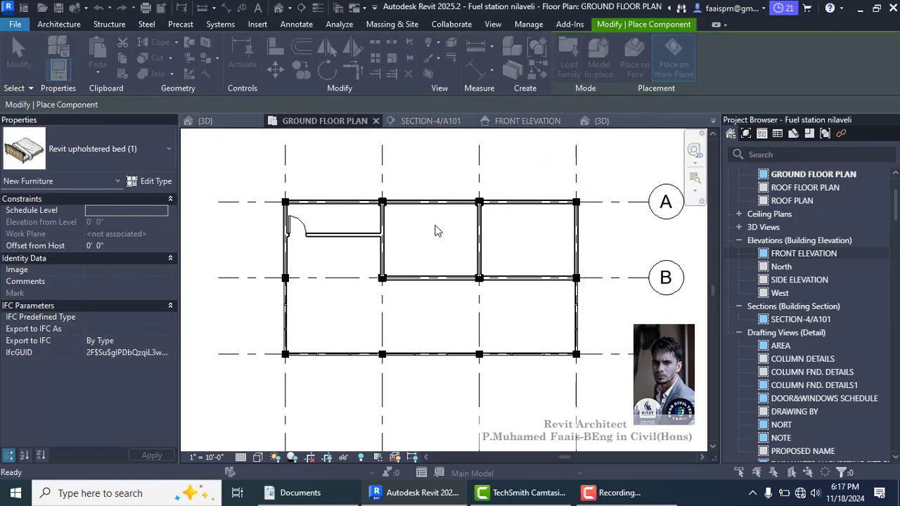
key("Escape")
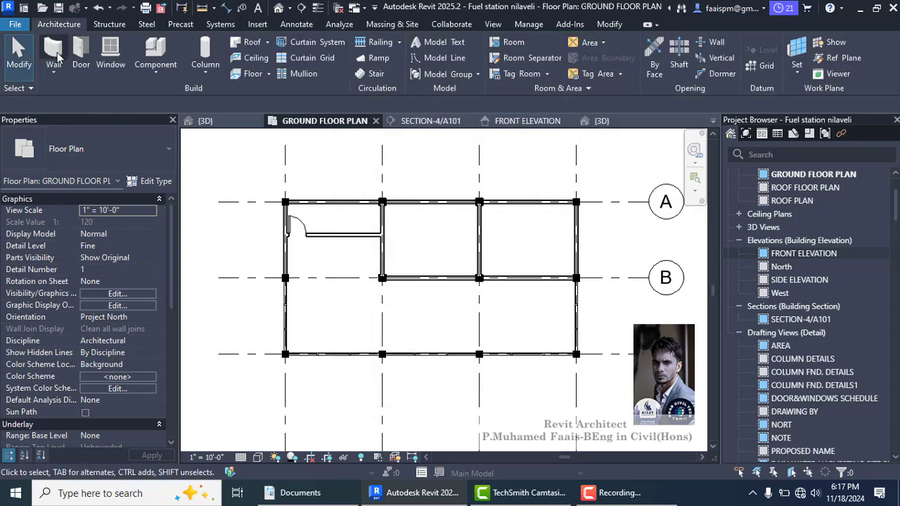
- Start loading a component family and browse the library to English > UK > Plumbing > Architectural
left_click(154, 52)
left_click(566, 66)
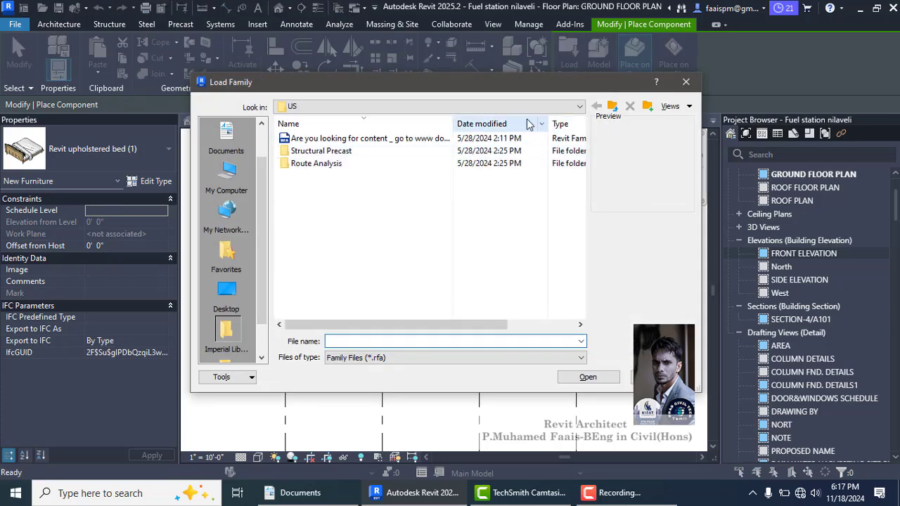
left_click(613, 106)
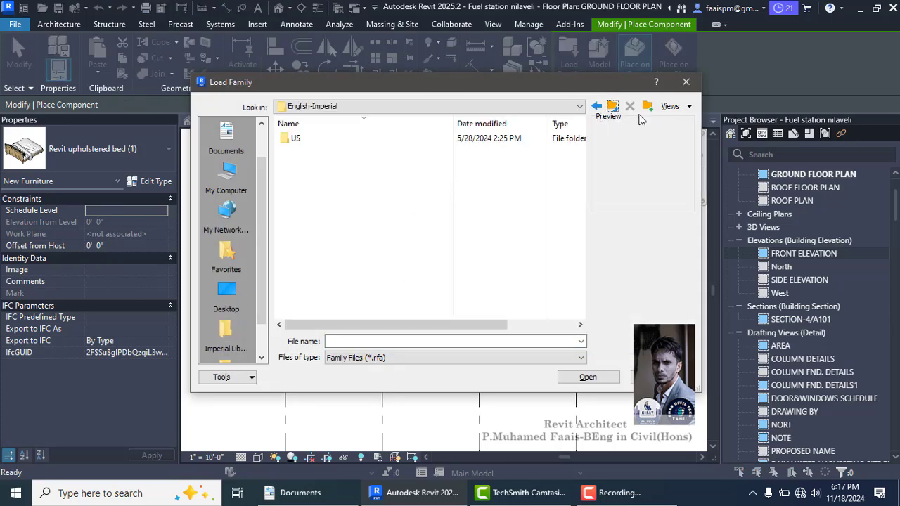
left_click(613, 107)
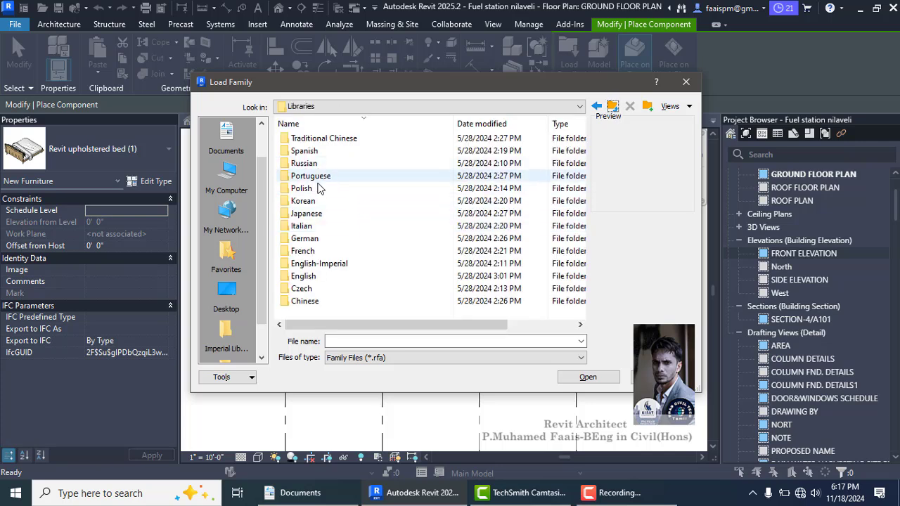
double_click(312, 275)
double_click(303, 152)
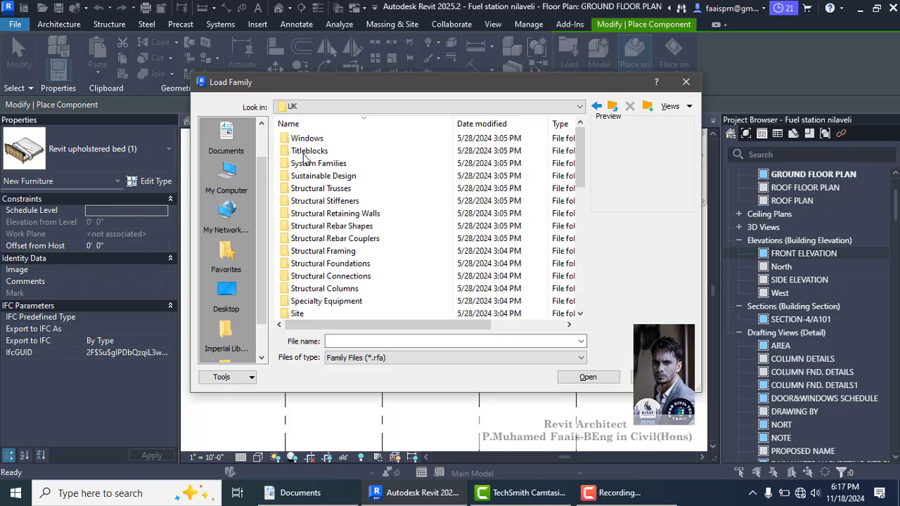
scroll(362, 232, "down", 4)
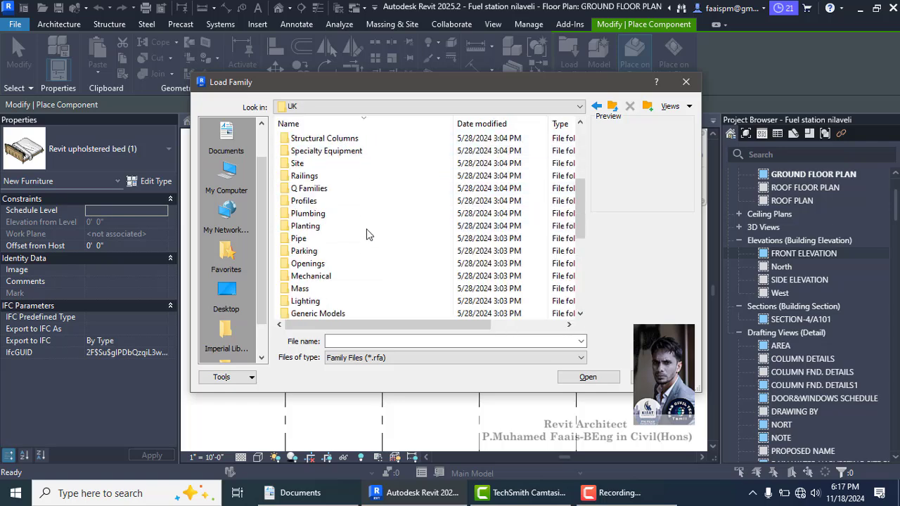
double_click(335, 213)
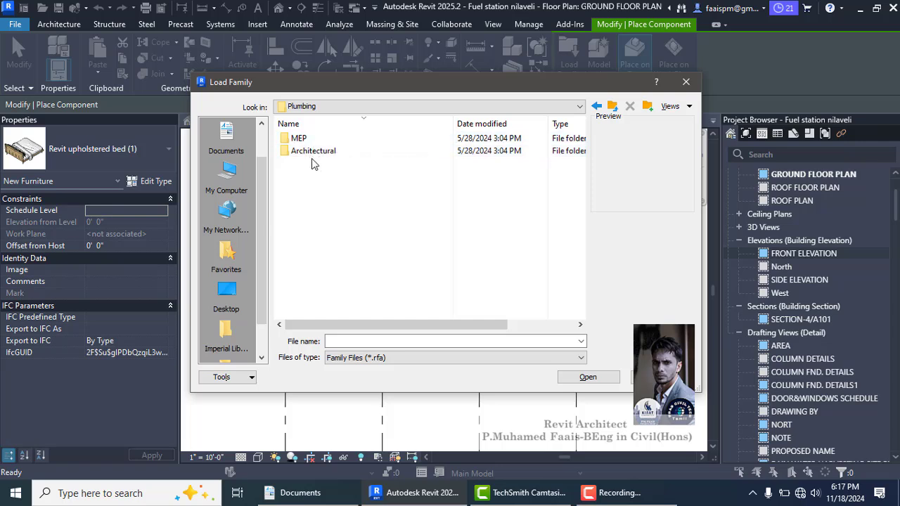
double_click(309, 153)
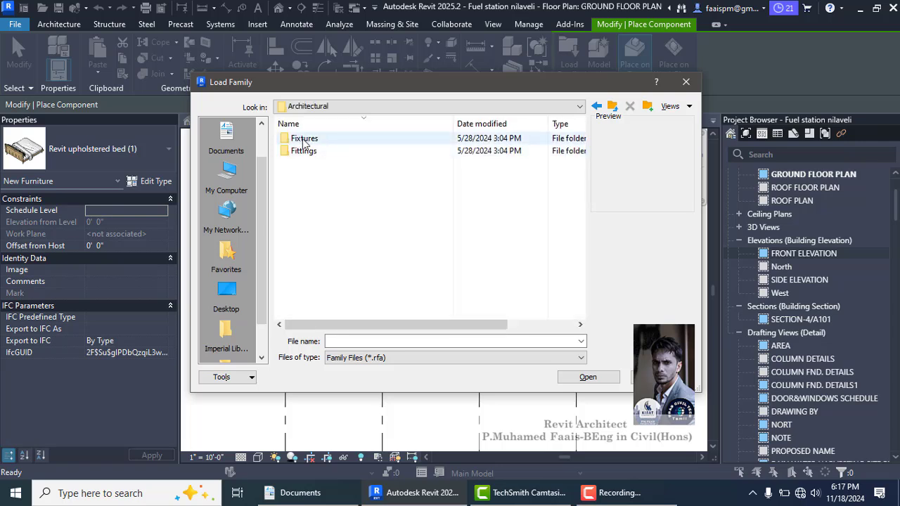
- Look through the previews of the plumbing families in the Fittings folder, from the disabled shower seat to the counter top
double_click(308, 152)
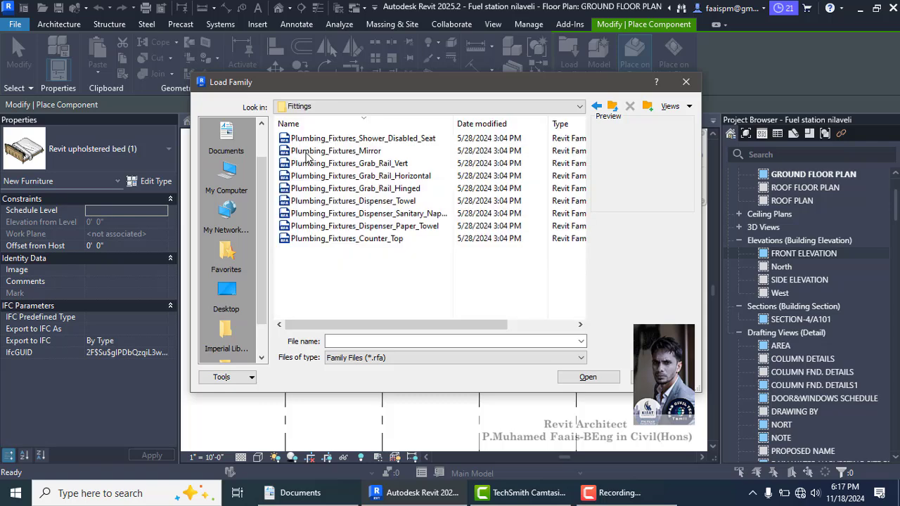
left_click(348, 139)
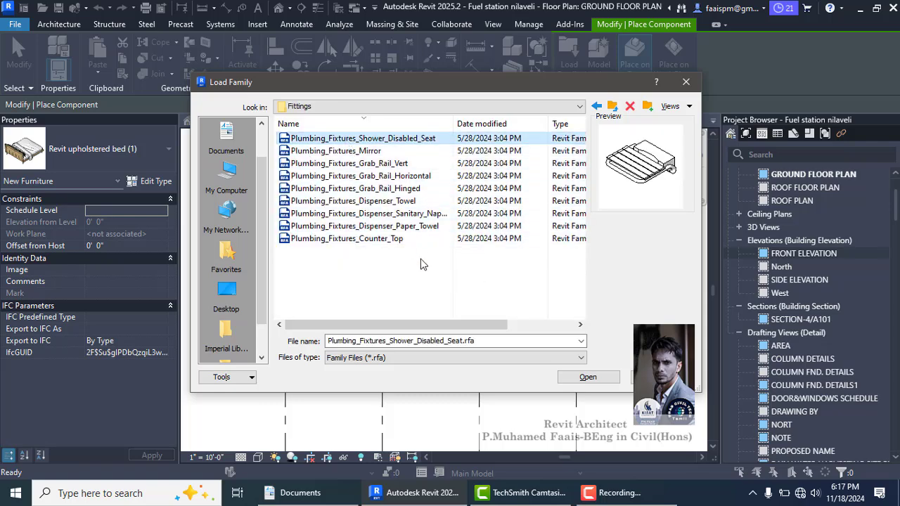
key("Down")
key("Down")
key("Down")
key("Down")
key("Down")
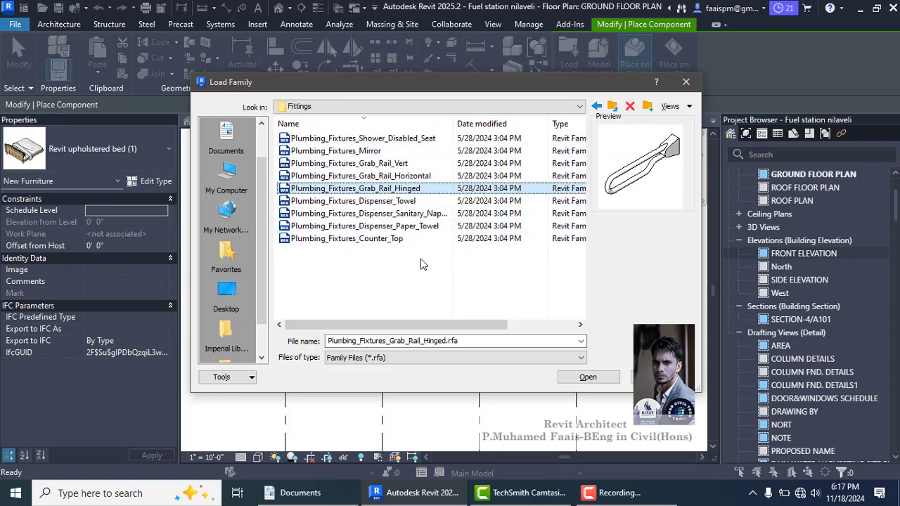
key("Down")
key("Down")
key("Down")
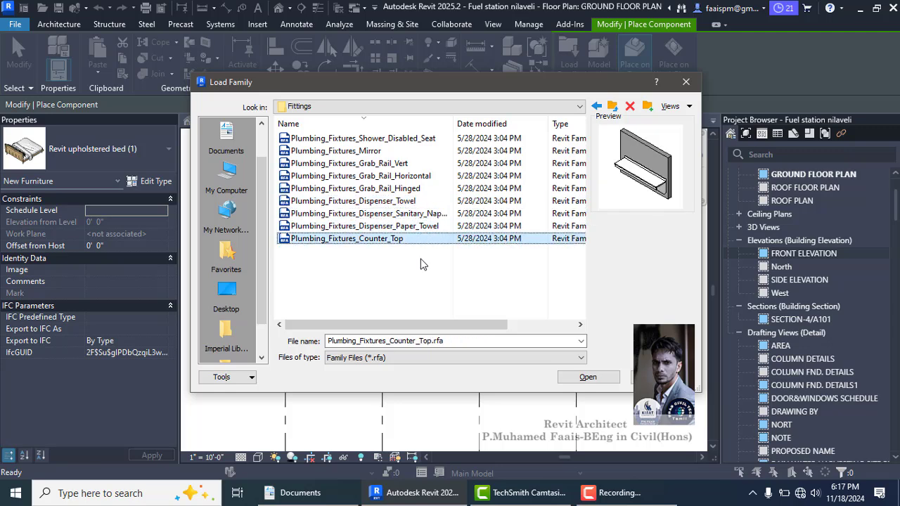
left_click(597, 107)
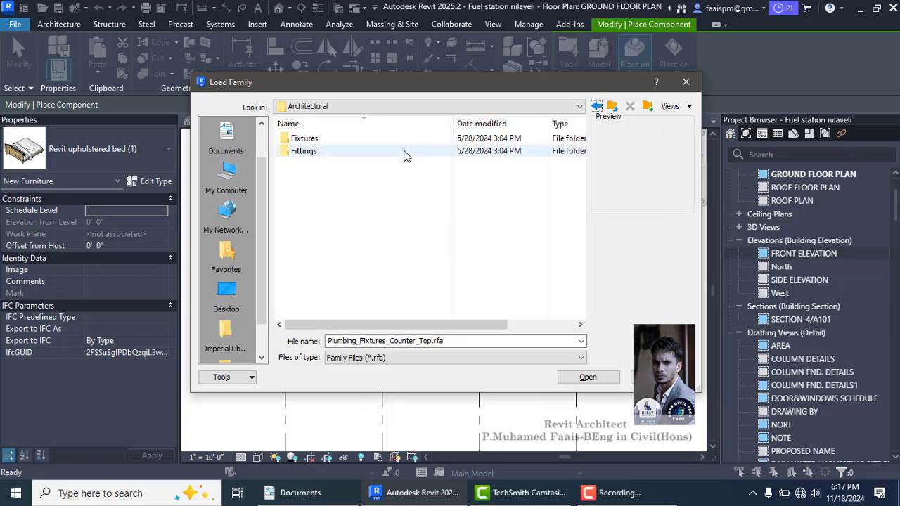
- Compare the families in the Fixtures > Water Closets folder and load Plumbing_Fixtures_WC_w-Cistern
double_click(304, 141)
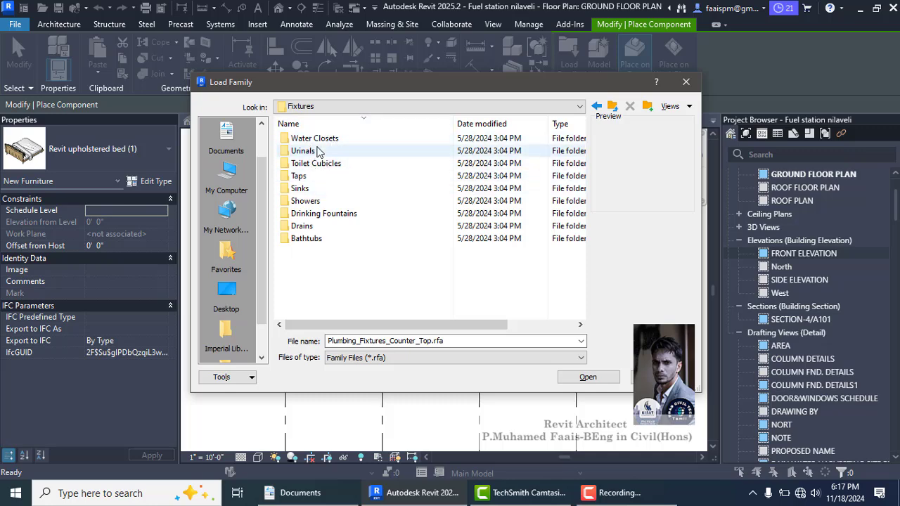
double_click(314, 138)
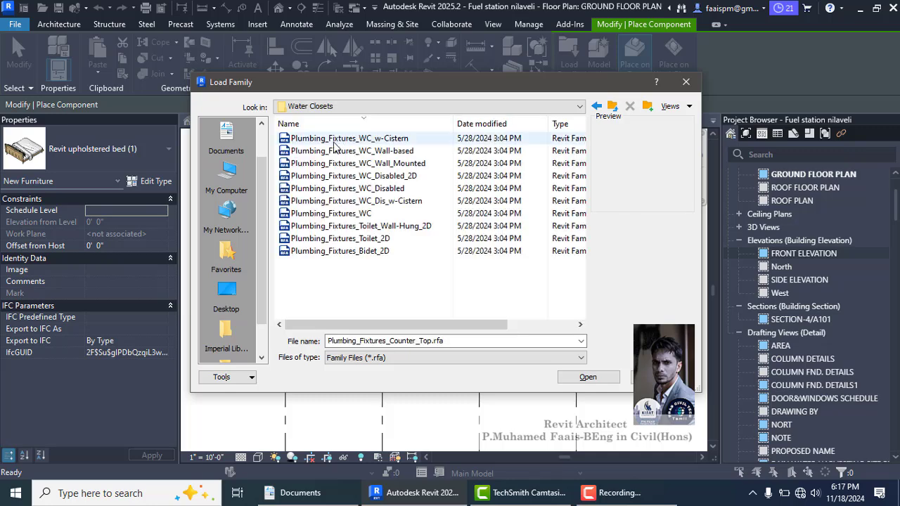
key("Down")
key("Down")
key("Down")
key("Down")
key("Down")
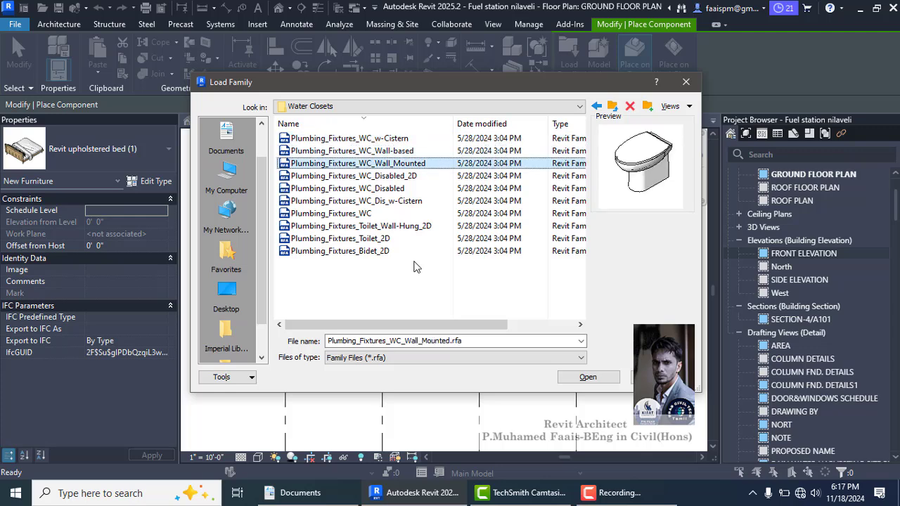
key("Down")
key("Up")
key("Up")
key("Up")
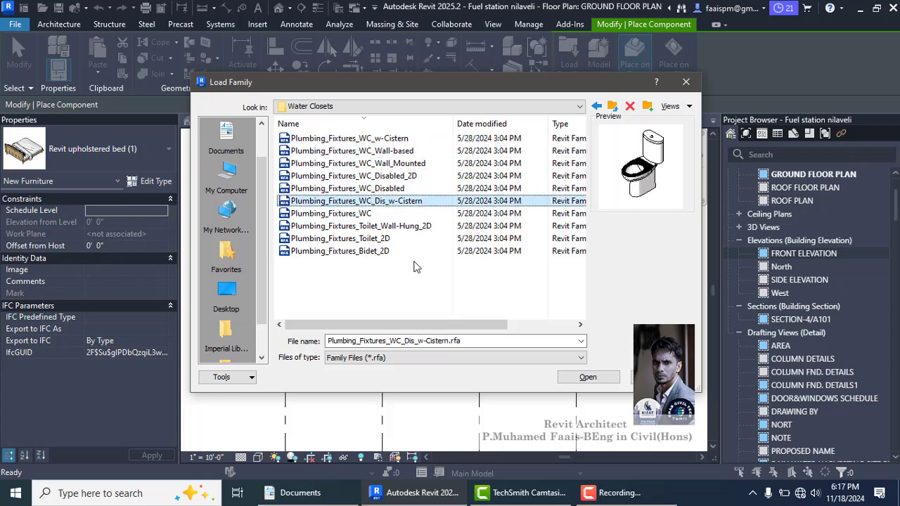
key("Down")
key("Down")
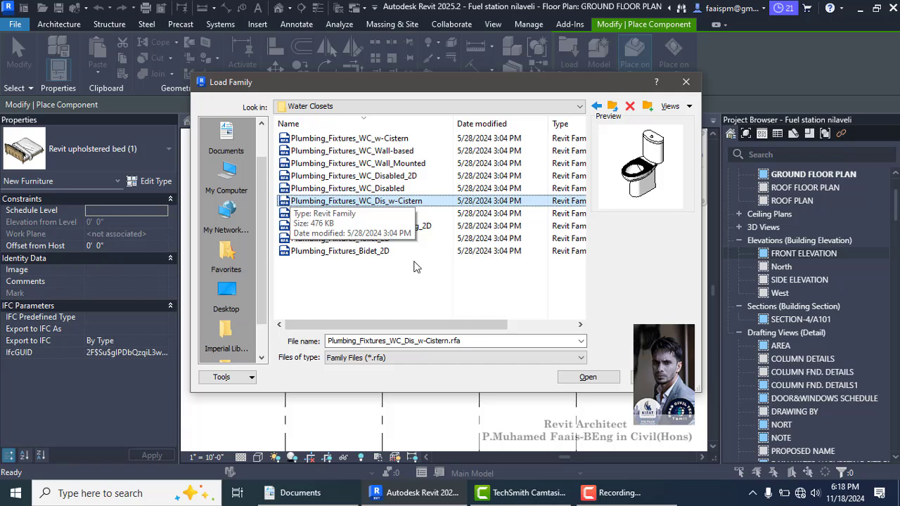
key("Up")
key("Up")
key("Up")
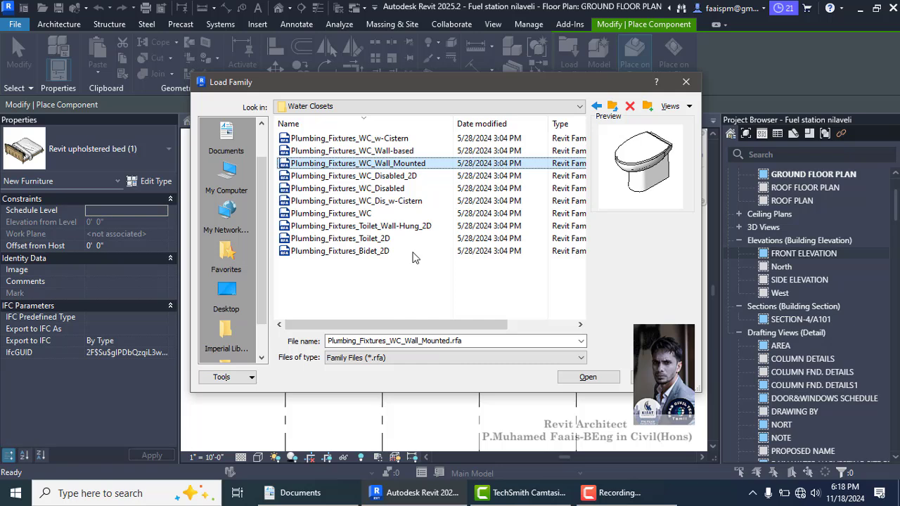
left_click(334, 139)
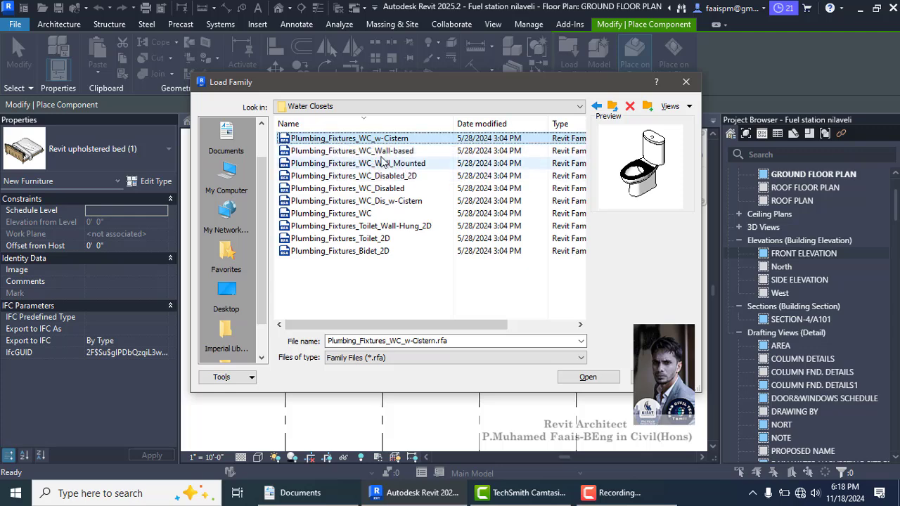
left_click(581, 377)
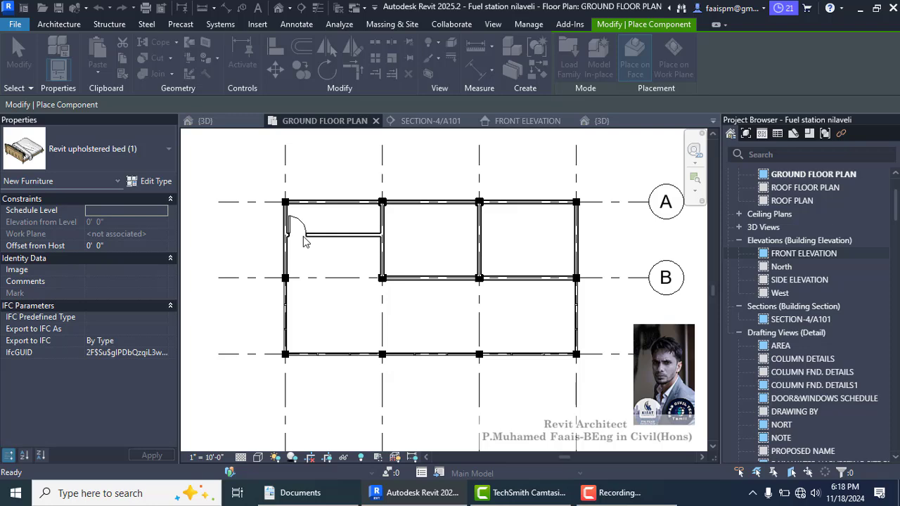
- Place the WC between the partition and grid A, cistern against the grid 2 wall, about 2' 0" from the partition
scroll(373, 218, "up", 3)
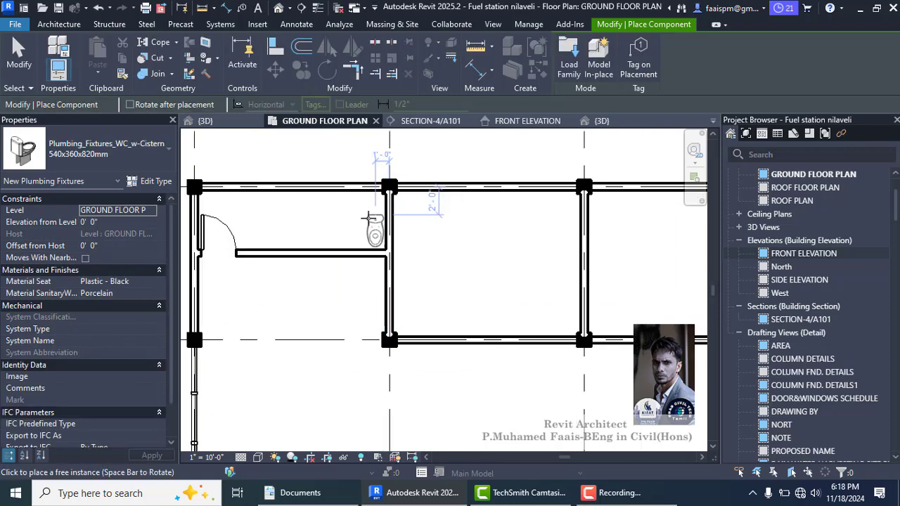
key("space")
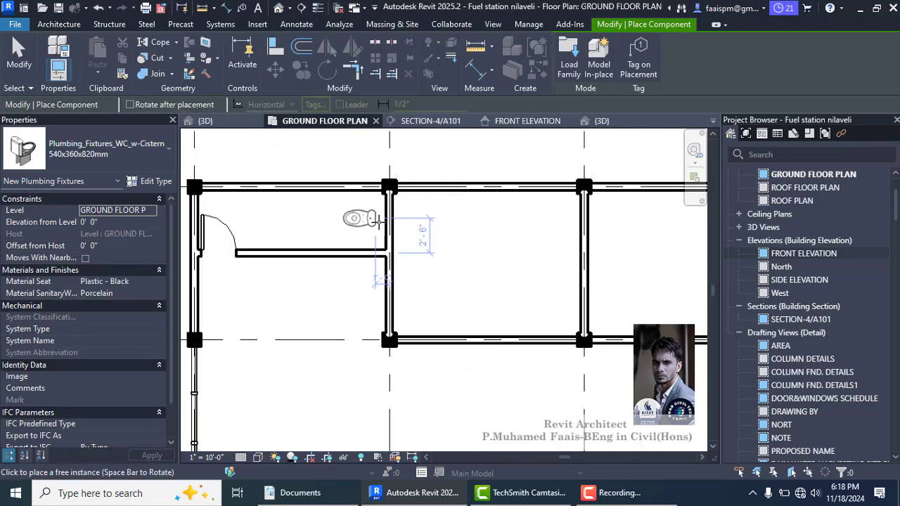
scroll(378, 222, "up", 1)
left_click(383, 224)
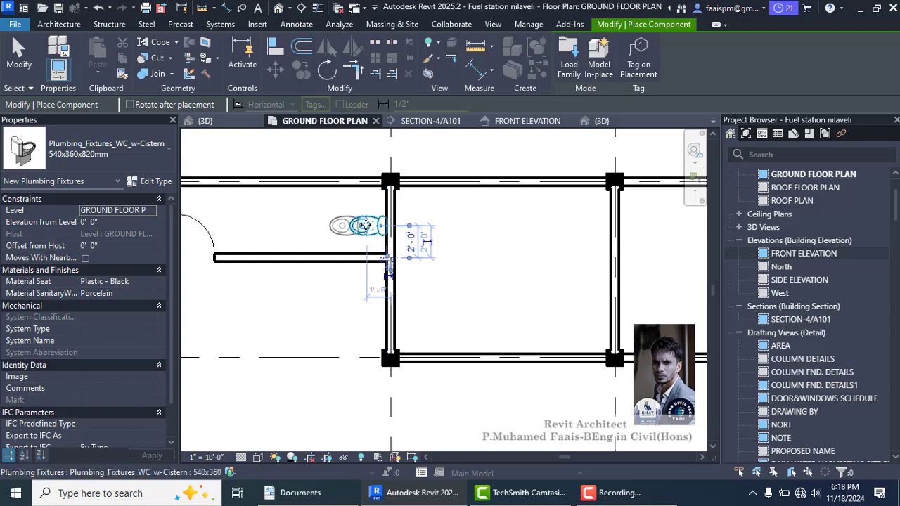
scroll(365, 225, "up", 2)
key("Escape")
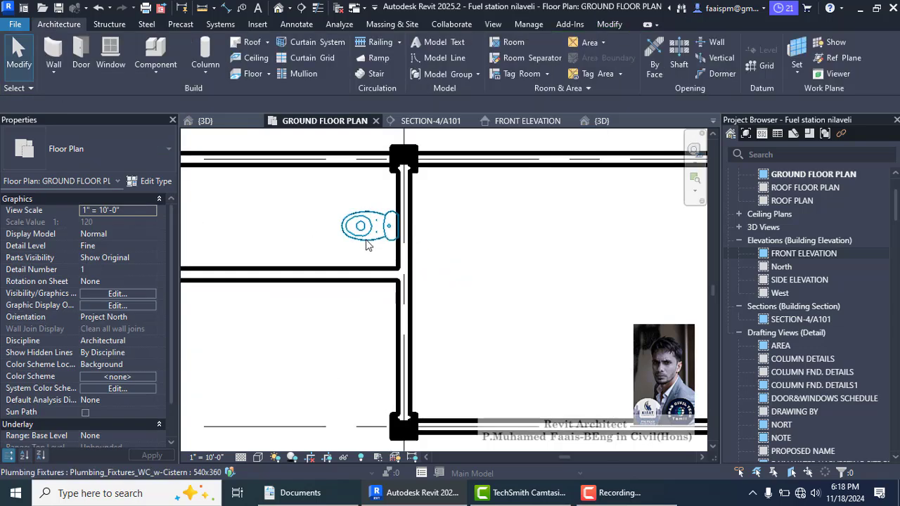
- Nudge the WC slightly along the grid 2 wall toward grid A
left_click(367, 238)
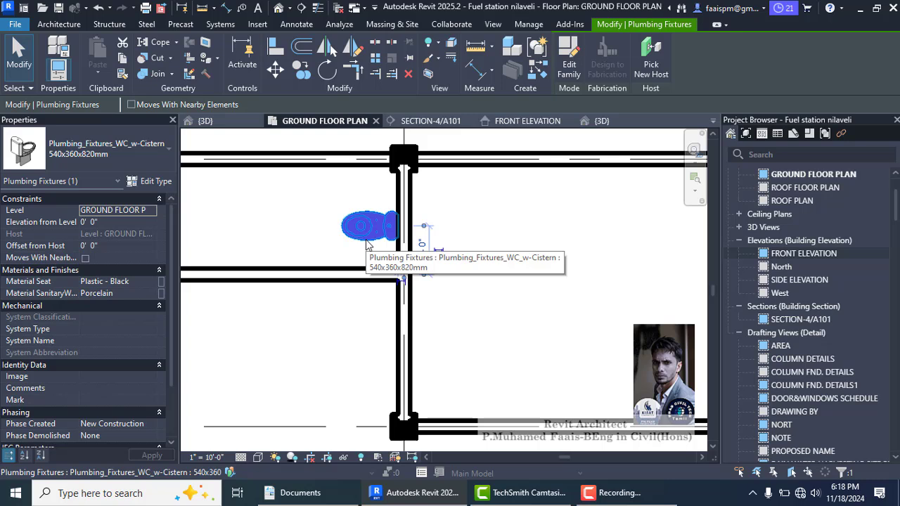
scroll(432, 222, "down", 1)
key("Escape")
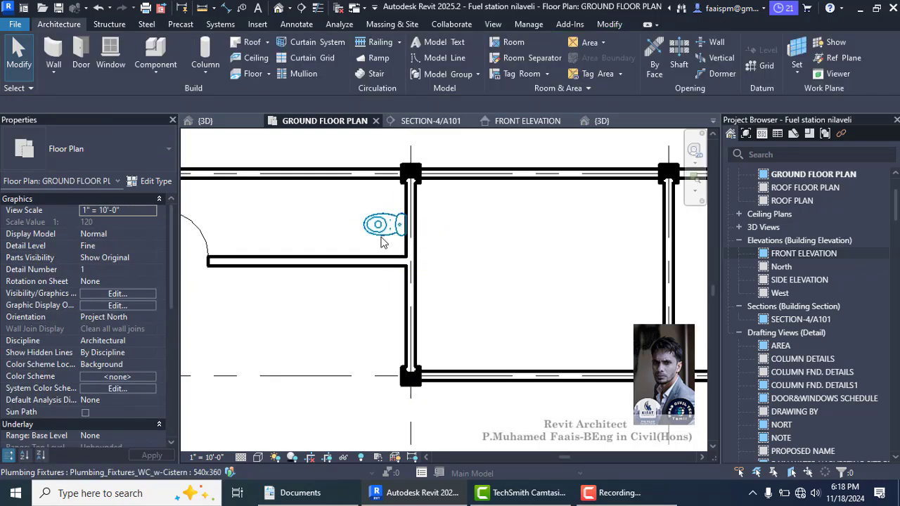
left_click(381, 238)
key("Escape")
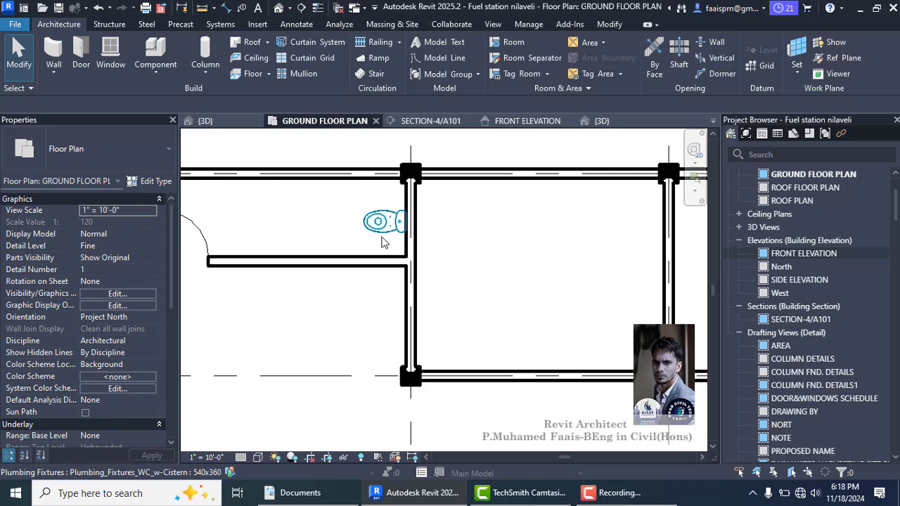
- Turn on the section box in the 3D view and lower its top face to cut off the upper part of the walls
scroll(363, 219, "down", 1)
left_click(279, 8)
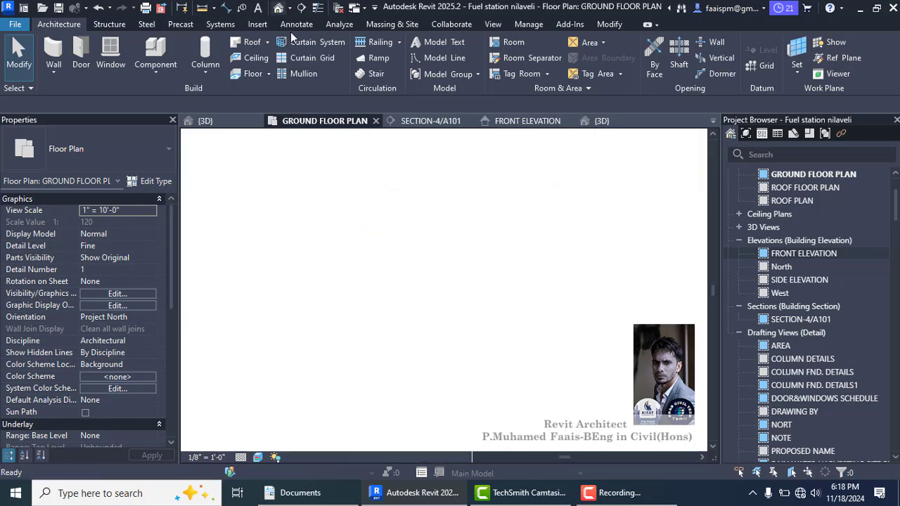
scroll(387, 313, "down", 3)
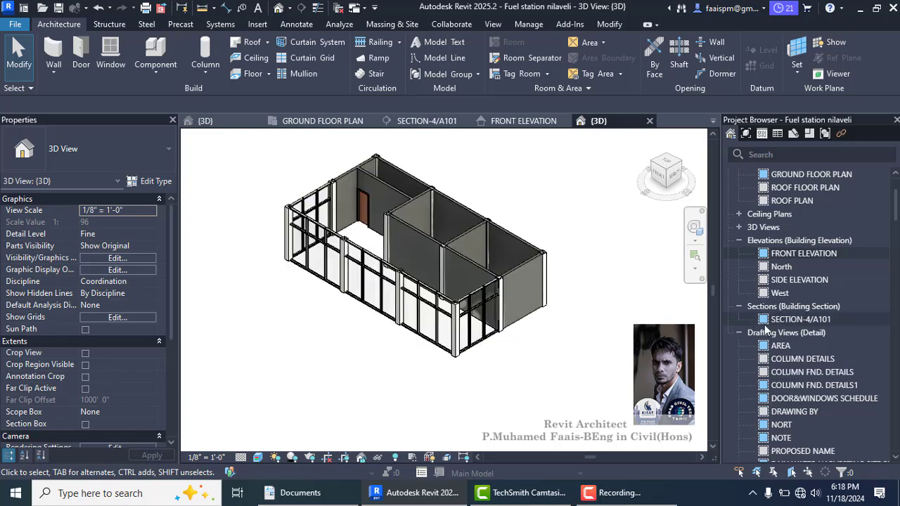
scroll(72, 286, "down", 3)
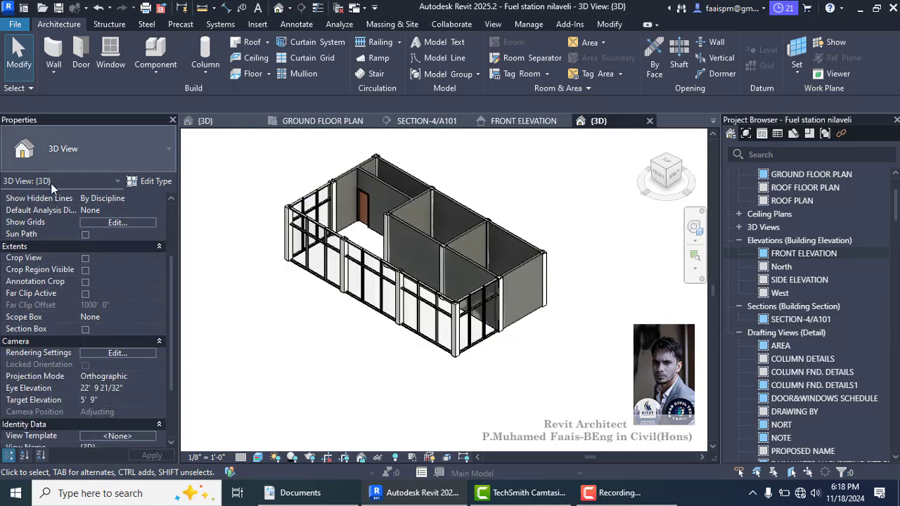
left_click(86, 330)
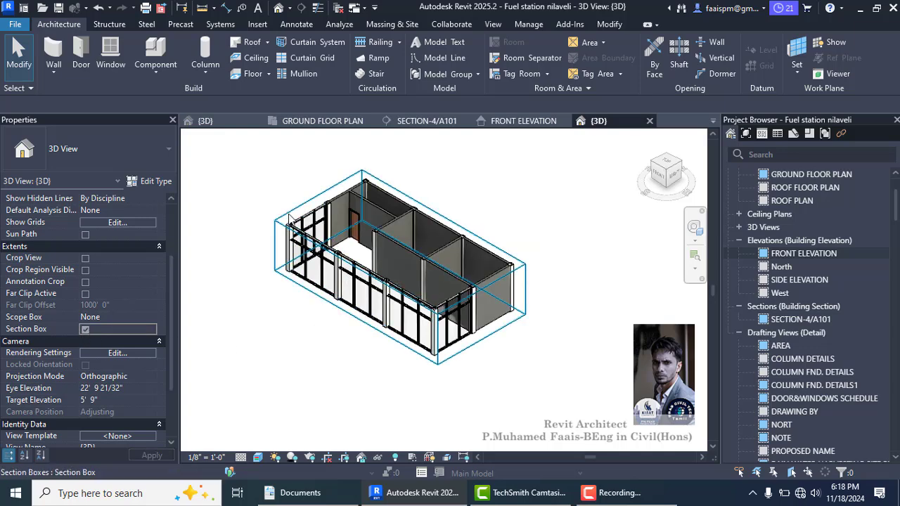
left_click(288, 215)
left_click(301, 197)
left_click(302, 204)
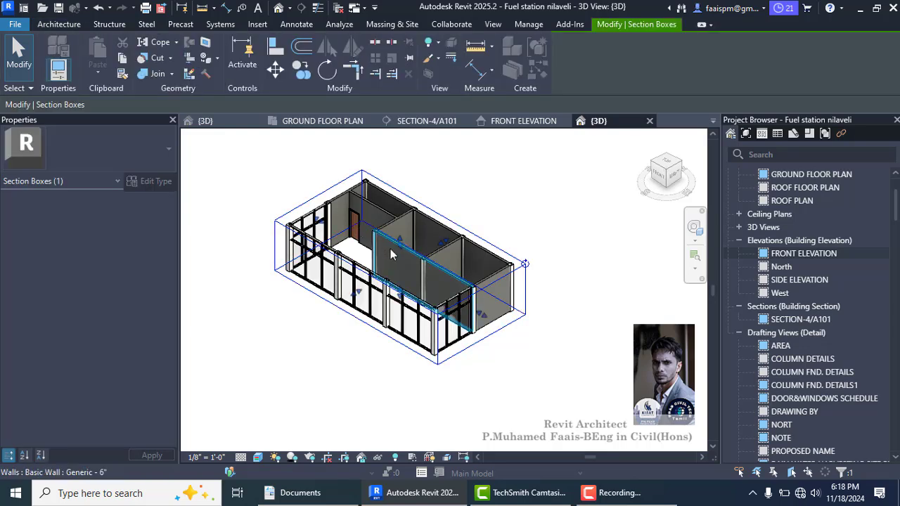
left_click_drag(398, 265, 400, 297)
left_click(617, 255)
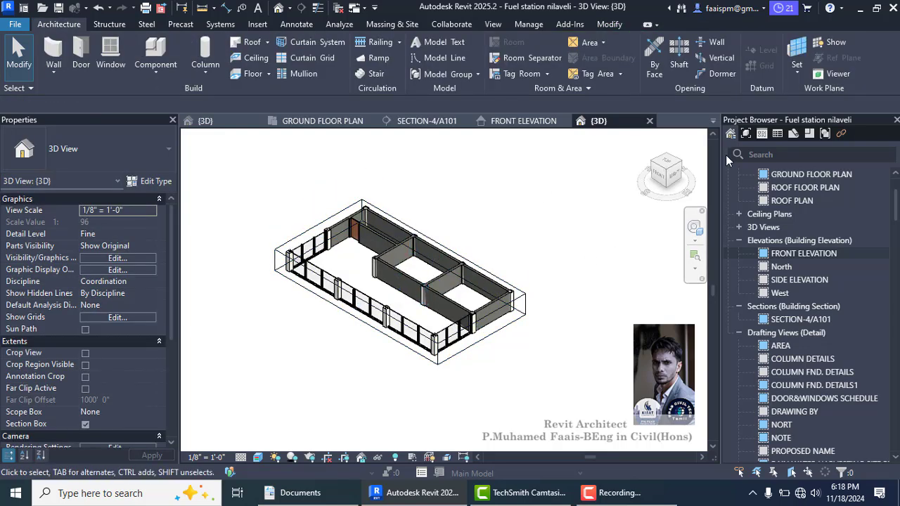
- Rotate the 3D view to the toilet side, lower the section box's top face slightly further and inspect the WC
left_click(679, 163)
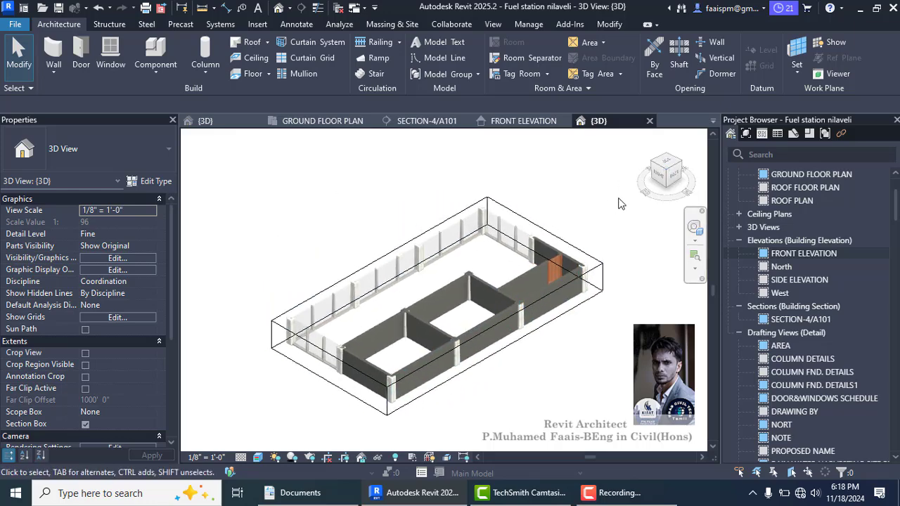
left_click(681, 169)
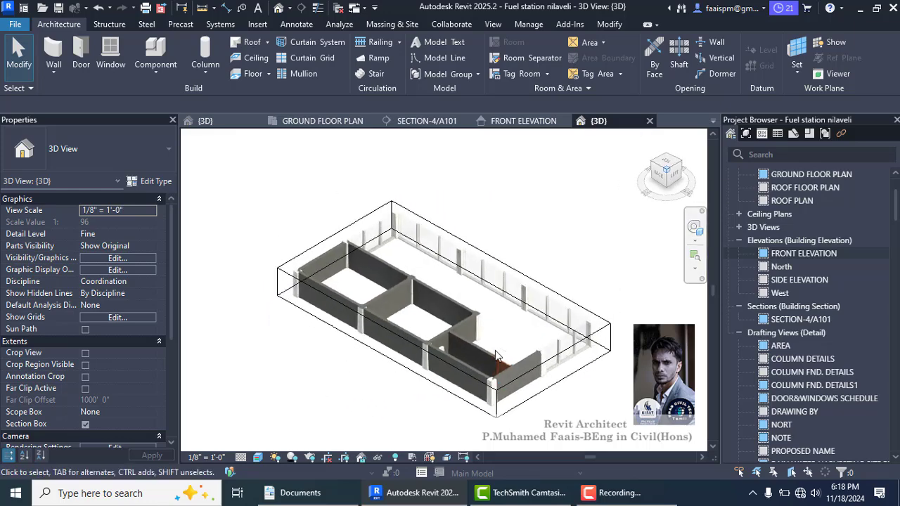
scroll(403, 199, "up", 5)
scroll(402, 199, "down", 5)
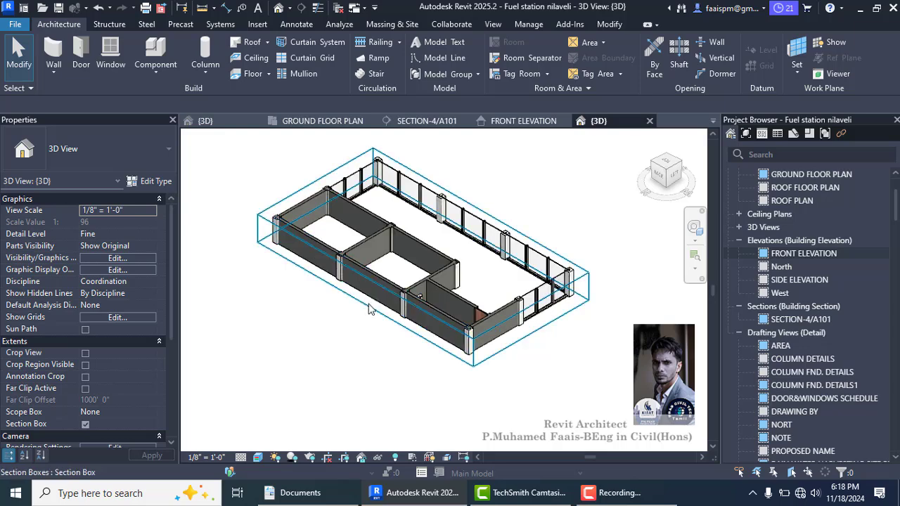
left_click(366, 311)
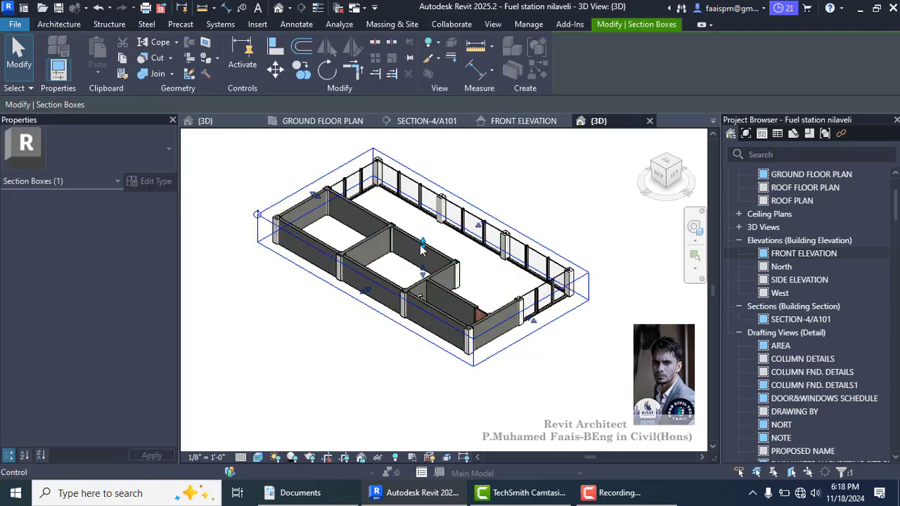
left_click_drag(422, 251, 422, 255)
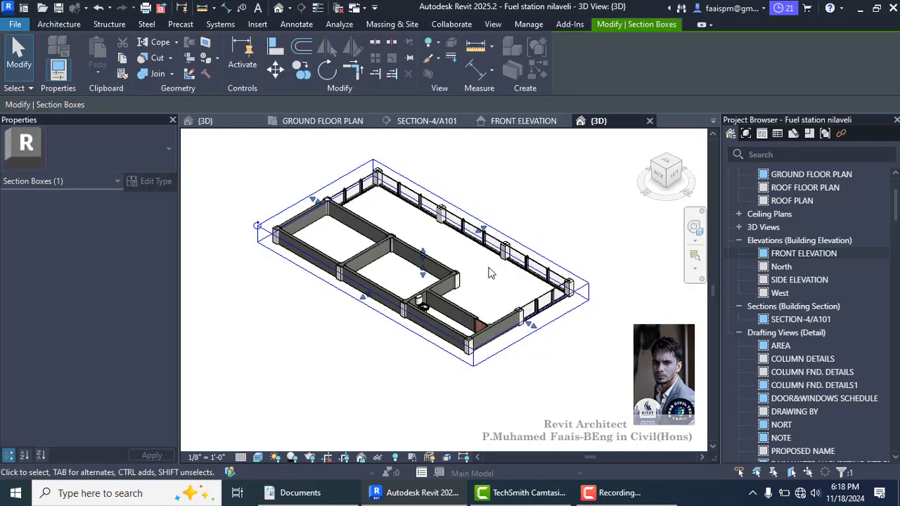
left_click(488, 268)
scroll(442, 322, "up", 2)
scroll(425, 339, "up", 3)
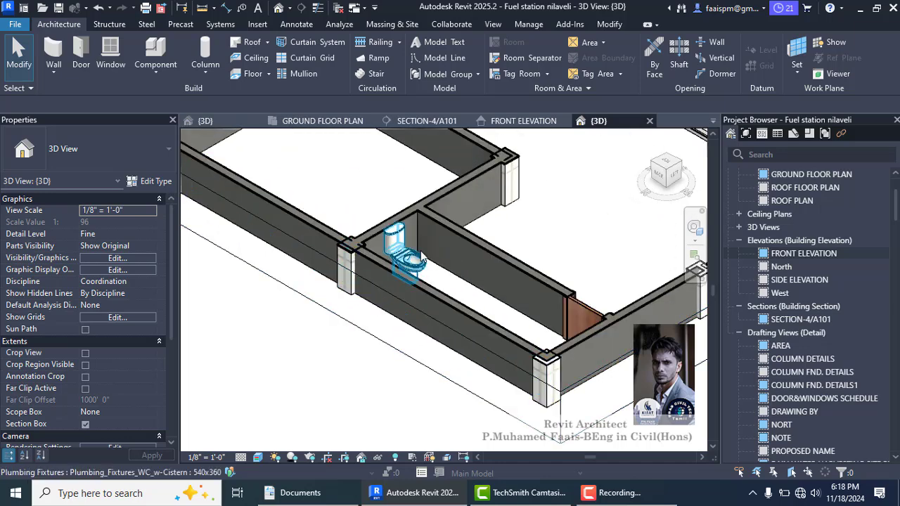
scroll(422, 263, "down", 2)
scroll(425, 268, "down", 4)
- On the ground floor plan, place two Window-Double-Hung FL 3*4 windows in the toilet's grid A wall, each 4' 0" from its nearer side grid
left_click(321, 121)
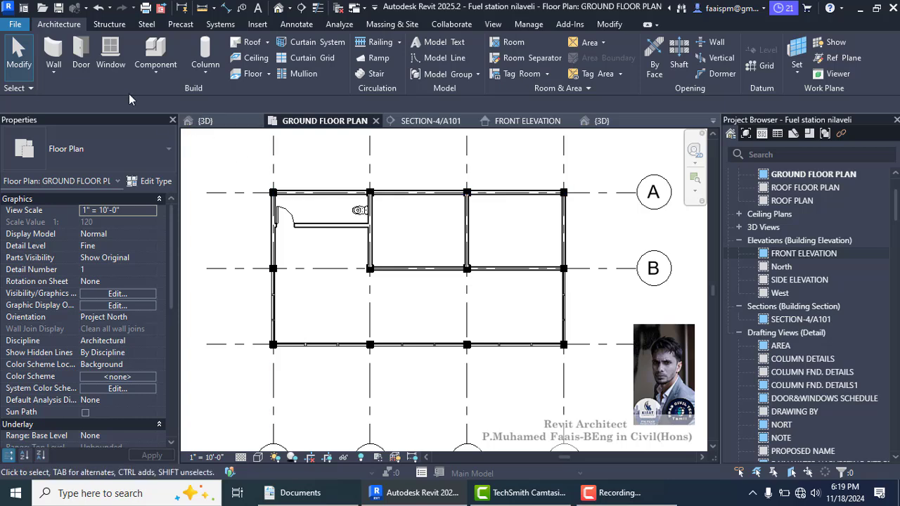
left_click(111, 67)
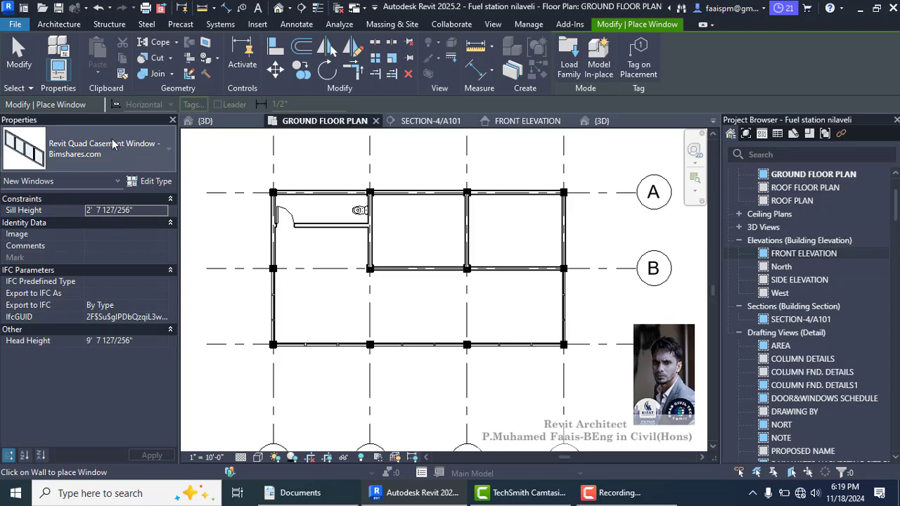
left_click(143, 155)
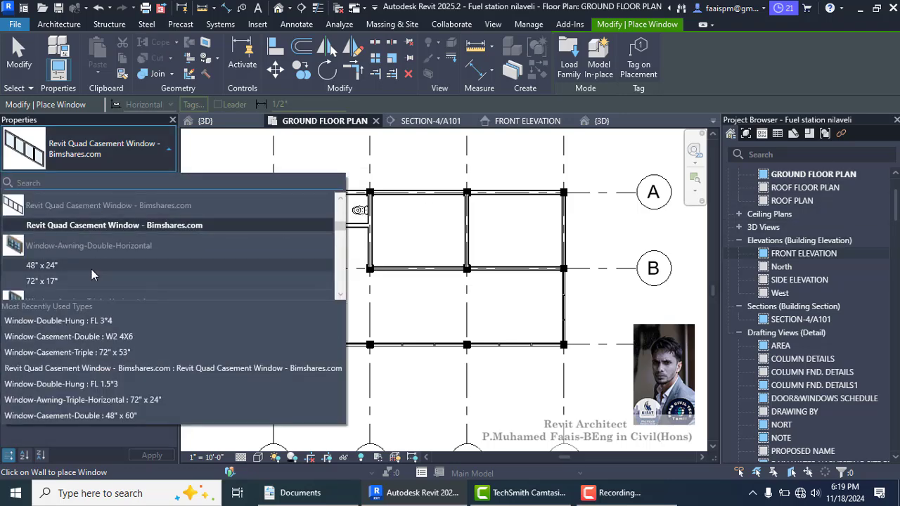
scroll(92, 270, "down", 3)
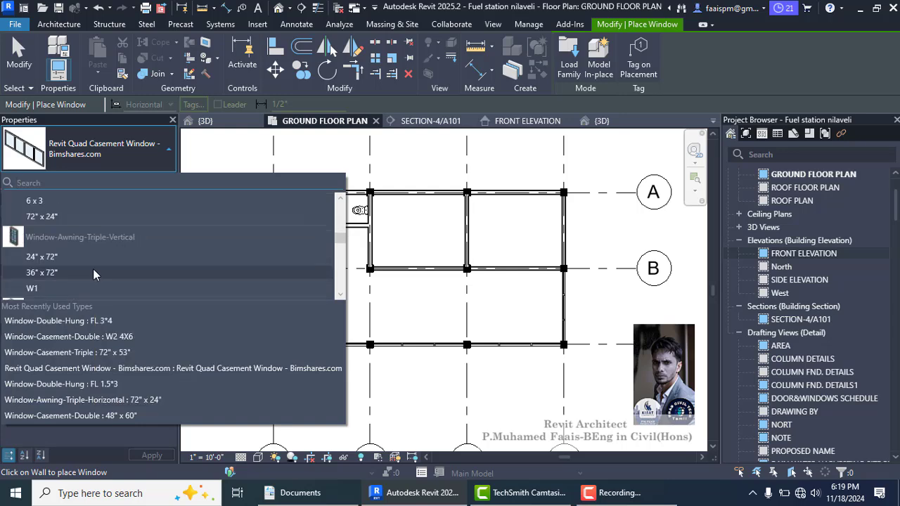
scroll(70, 260, "down", 3)
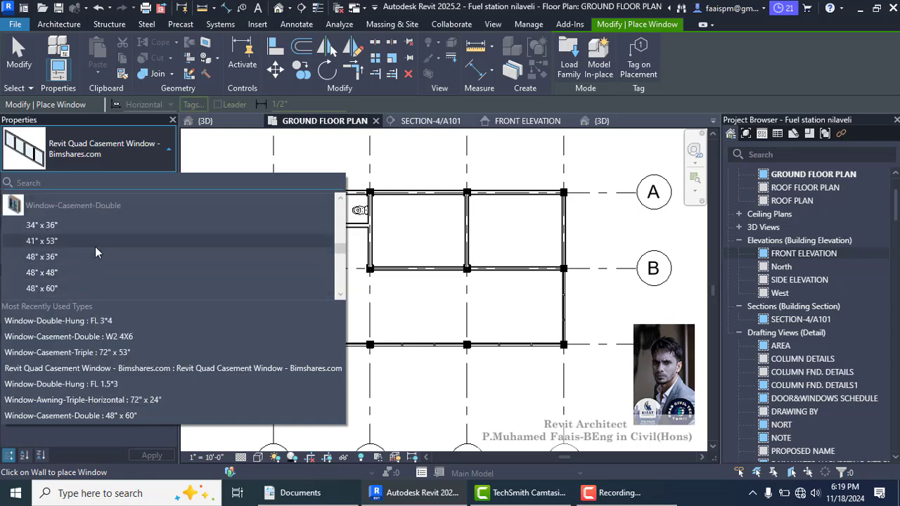
left_click(80, 324)
scroll(299, 191, "up", 2)
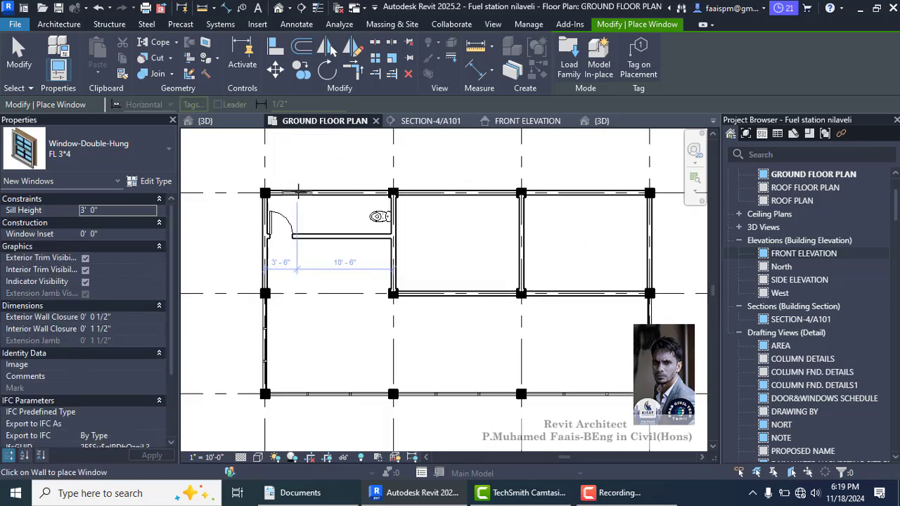
scroll(298, 191, "up", 1)
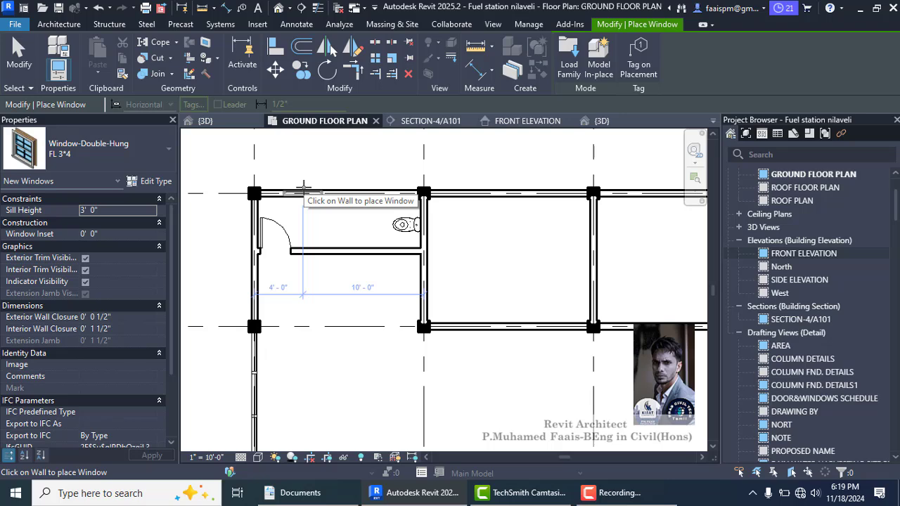
left_click(303, 189)
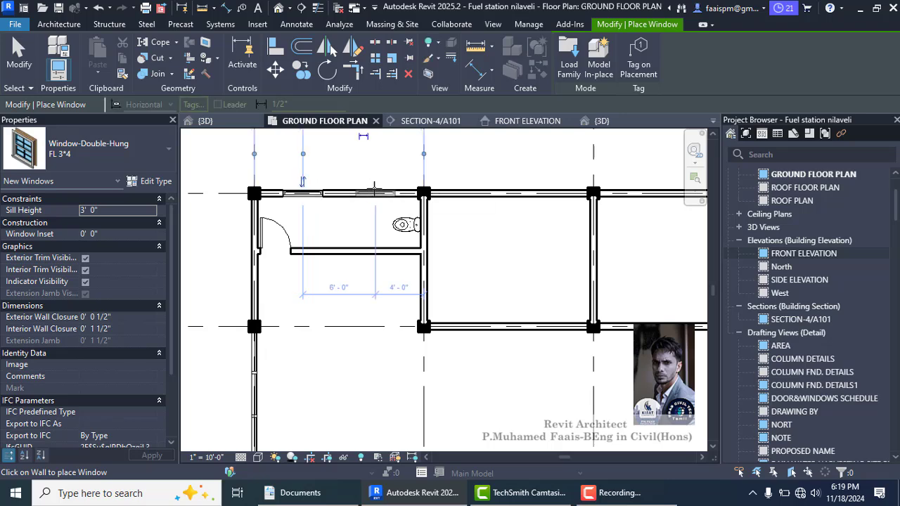
left_click(375, 192)
key("Escape")
key("Escape")
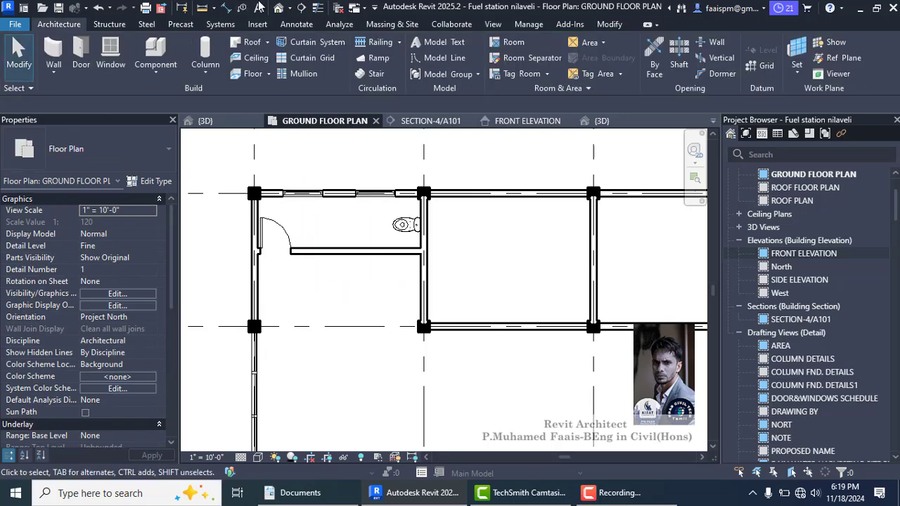
- Turn off the section box in the 3D view to show the full-height walls
left_click(279, 8)
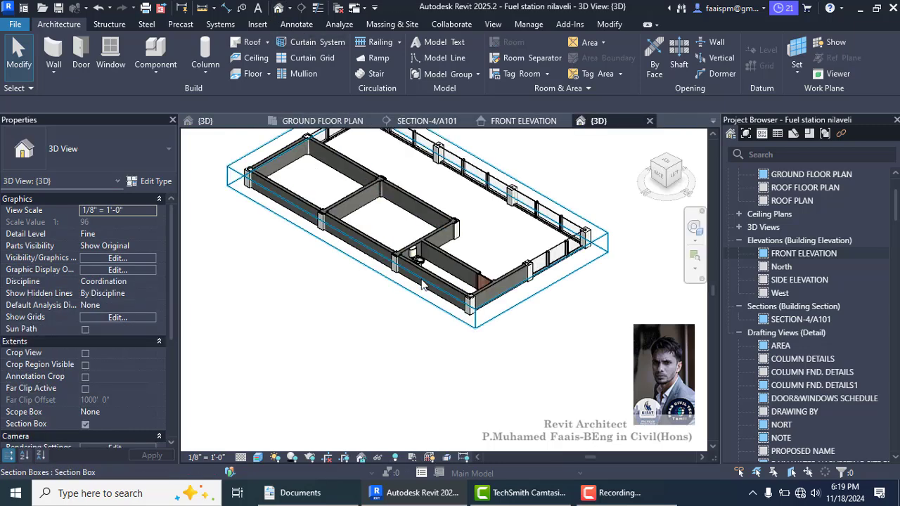
scroll(422, 285, "up", 1)
scroll(362, 316, "down", 2)
scroll(93, 365, "down", 1)
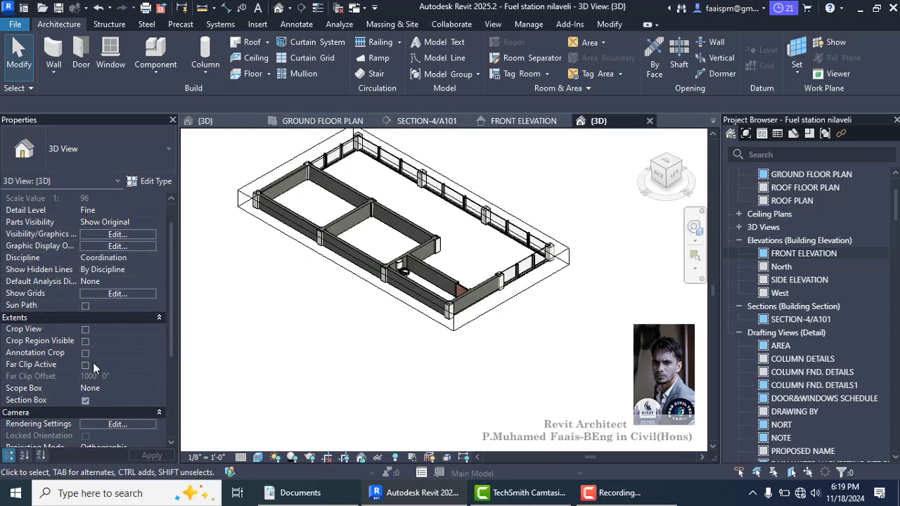
left_click(85, 400)
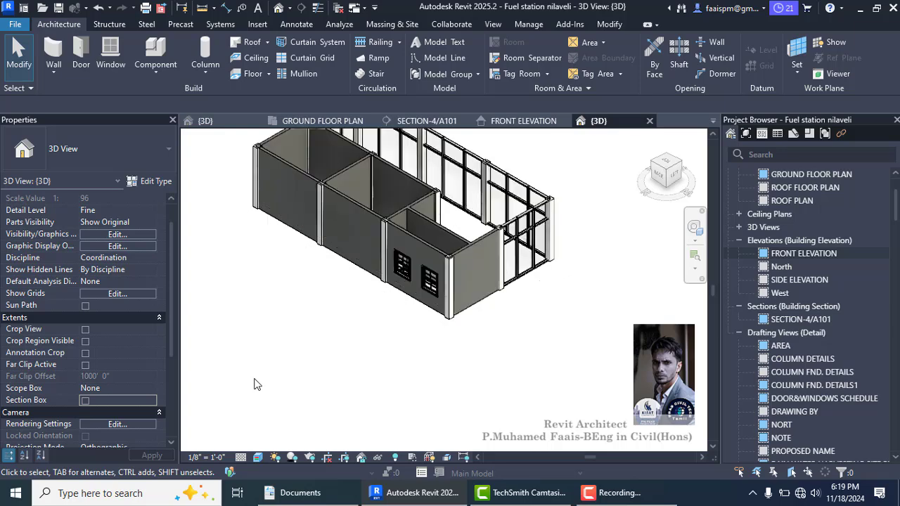
- Set the sill height of the toilet window nearest the building corner to 4' 0"
scroll(446, 326, "up", 3)
scroll(446, 325, "up", 2)
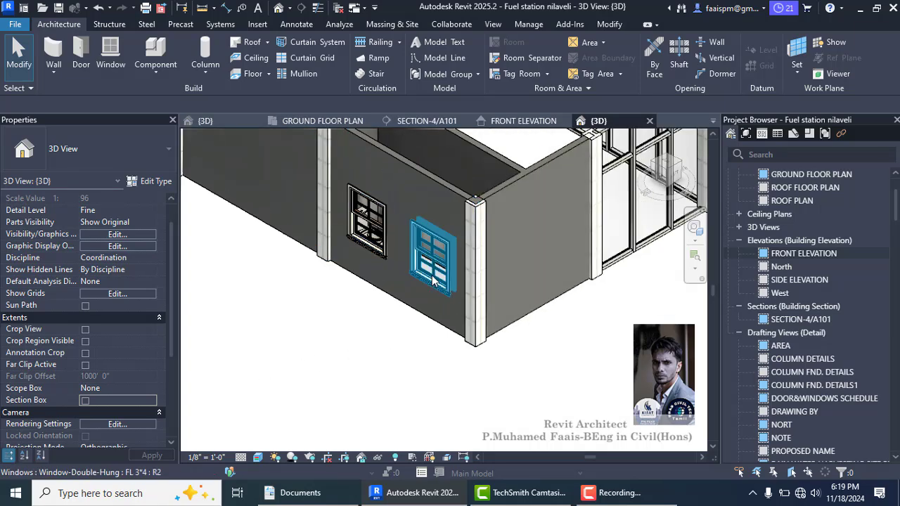
left_click(433, 280)
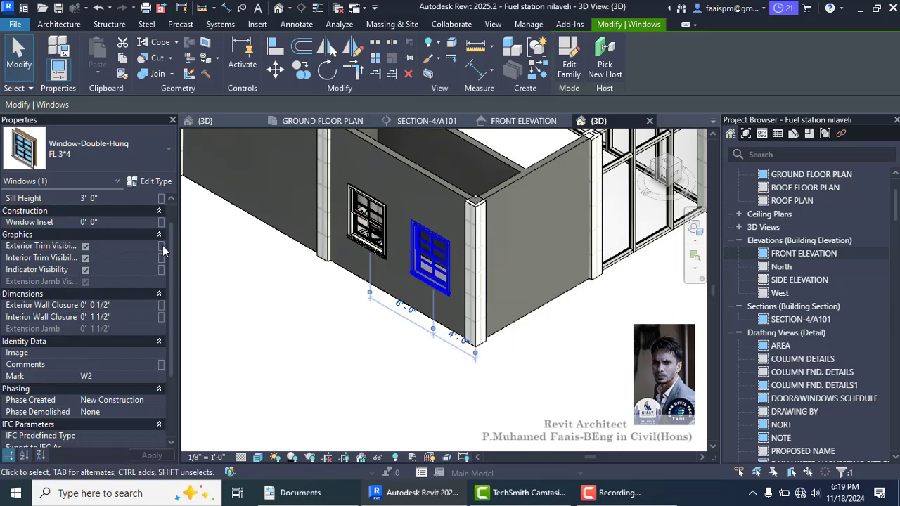
left_click(106, 200)
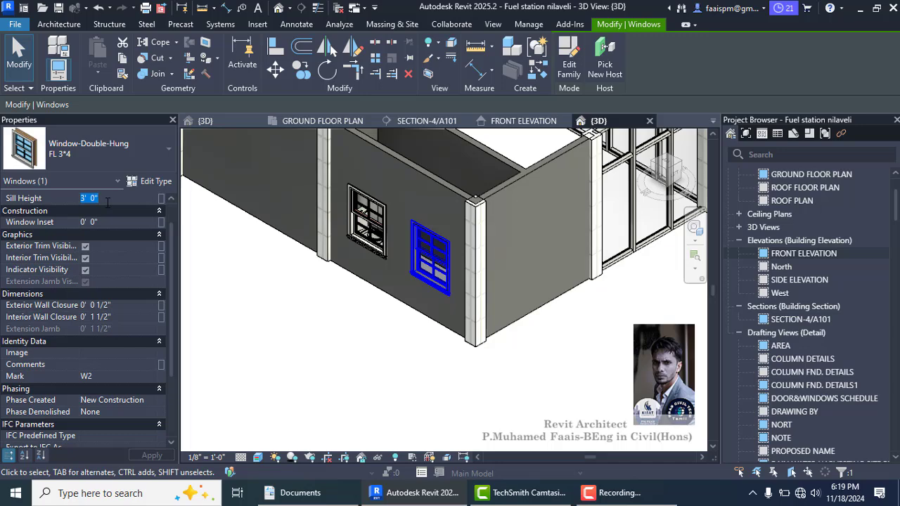
type("4")
key("Return")
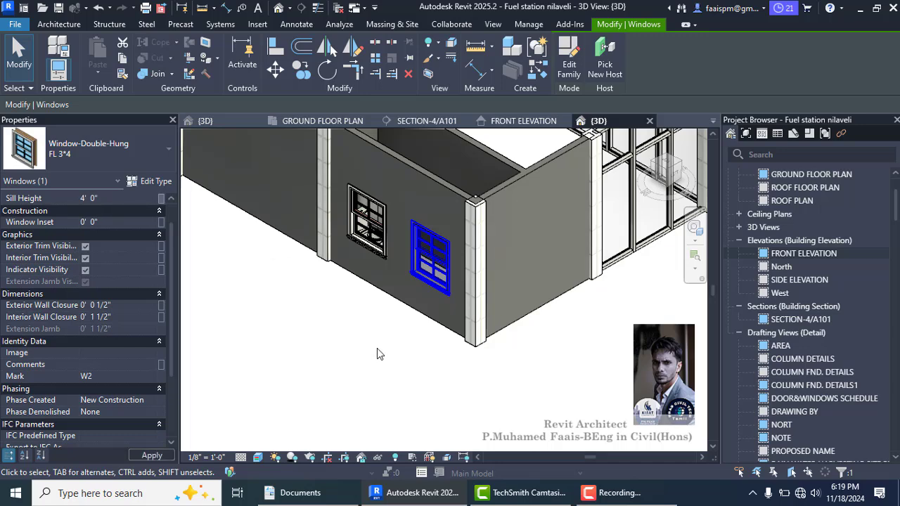
left_click(351, 346)
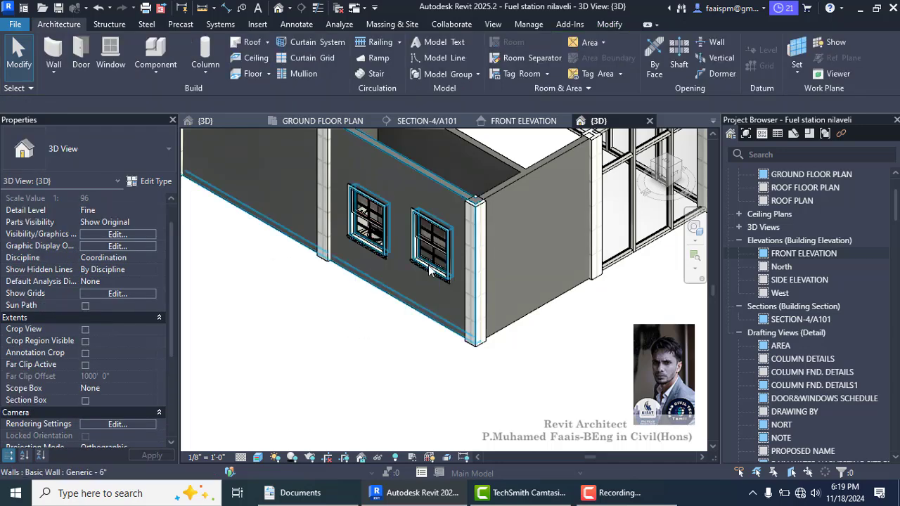
- Select all FL 3*4 window instances visible in the view and set their sill height to 4' 0"
left_click(432, 266)
right_click(433, 267)
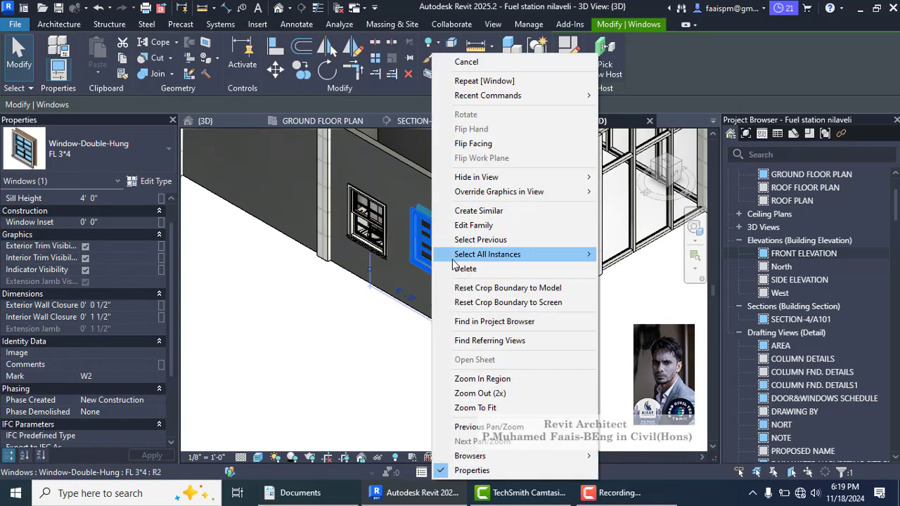
mouse_move(454, 258)
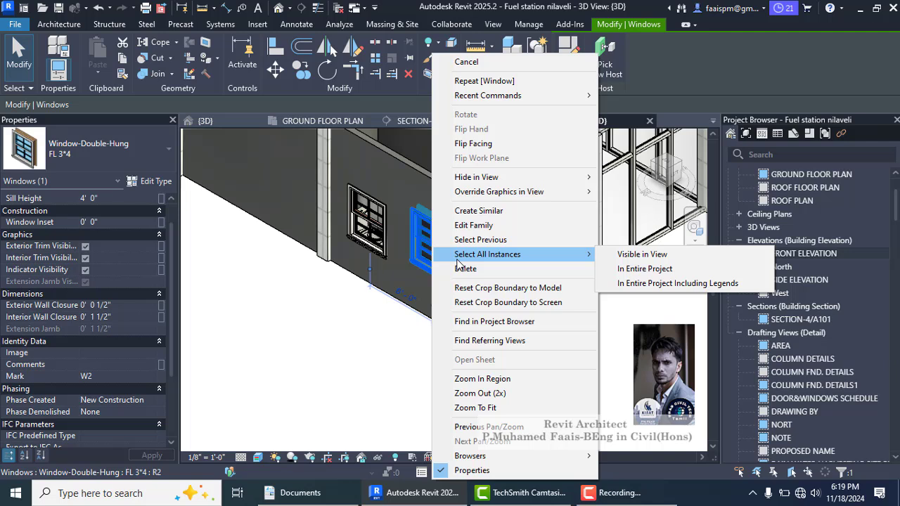
left_click(642, 254)
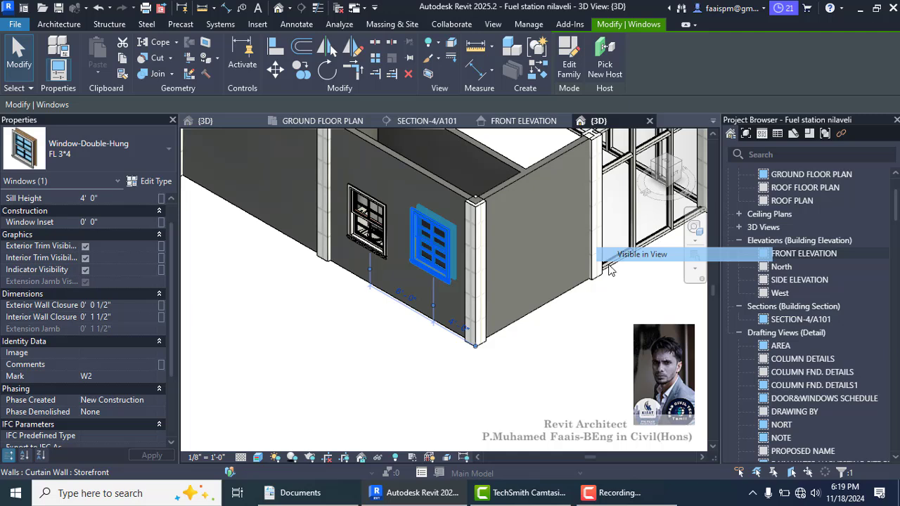
left_click(124, 199)
type("4")
key("Return")
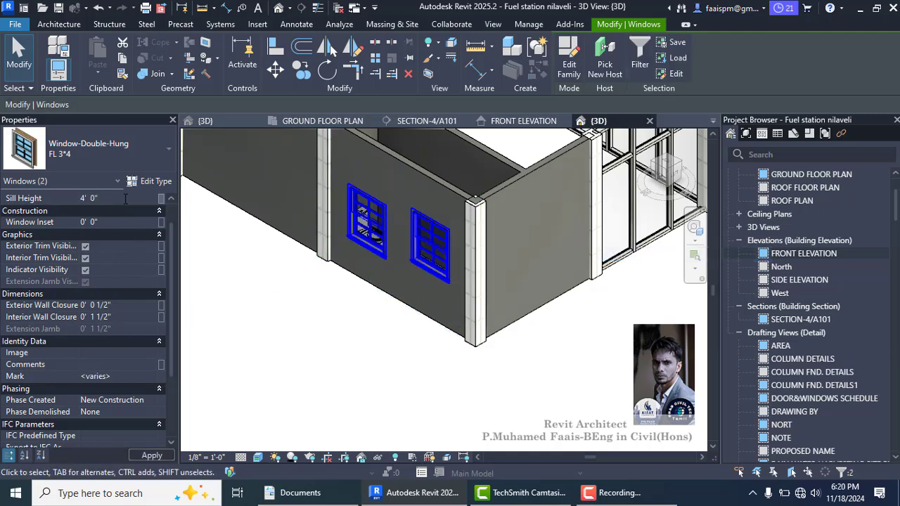
left_click(307, 353)
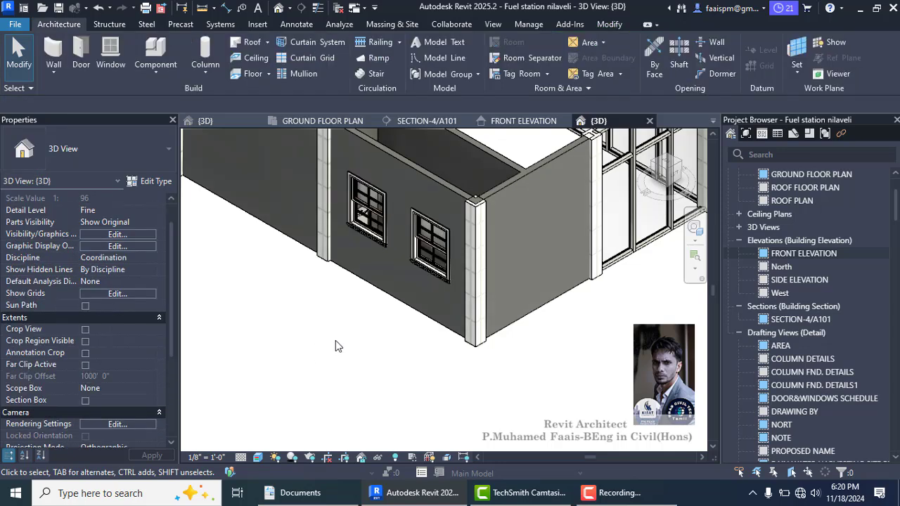
- Open the type properties of the FL 3*4 window nearest the corner and open its Width for editing
scroll(336, 341, "down", 2)
left_click(656, 175)
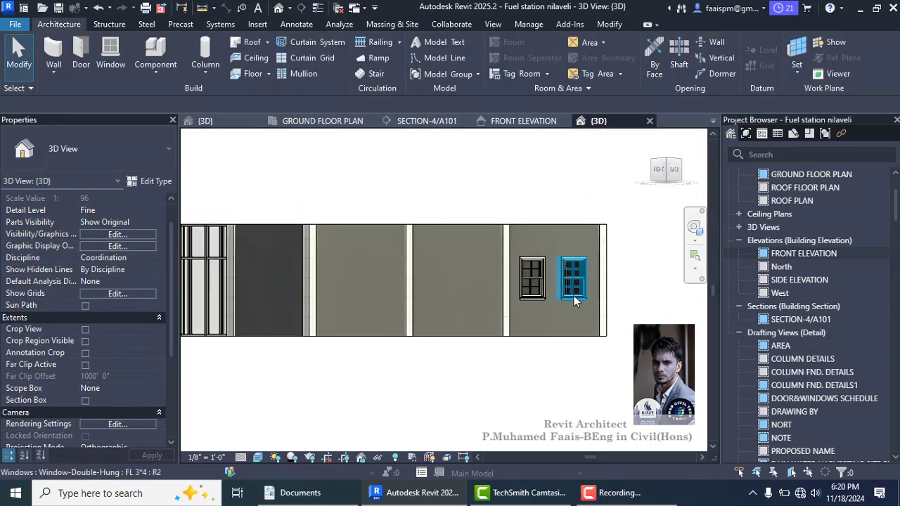
left_click(574, 295)
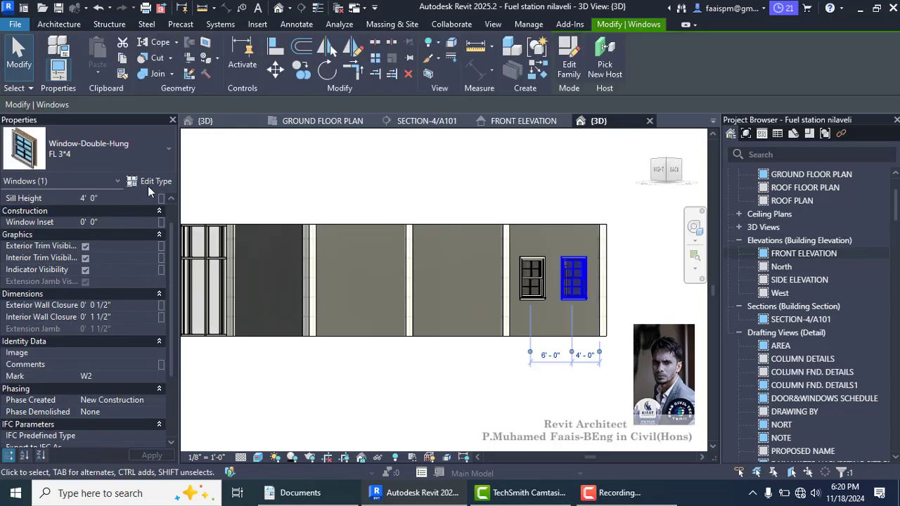
left_click(148, 183)
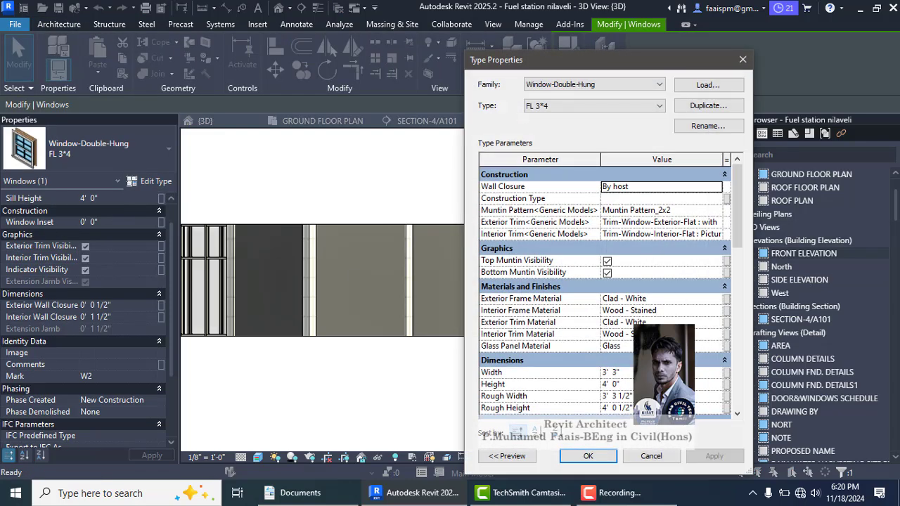
left_click(618, 372)
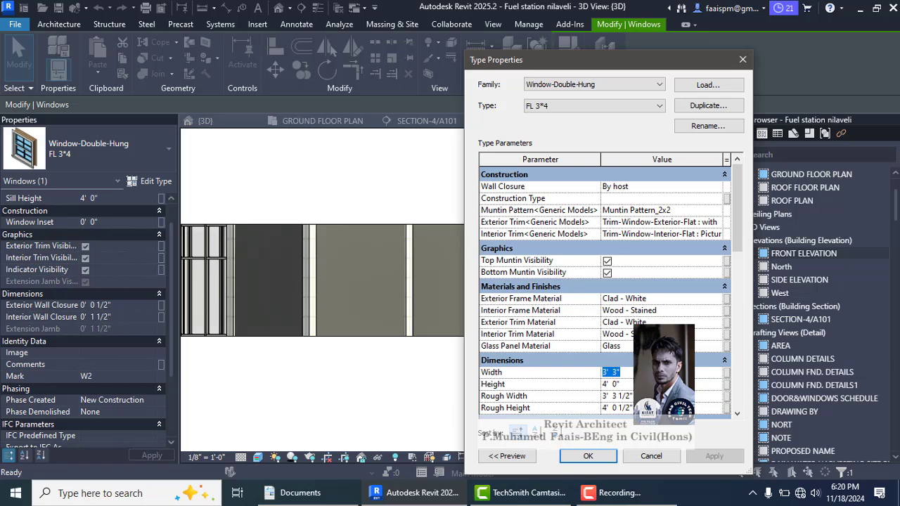
- Set the FL 3*4 double-hung window type's width to 3' and its height to 3'
type("3")
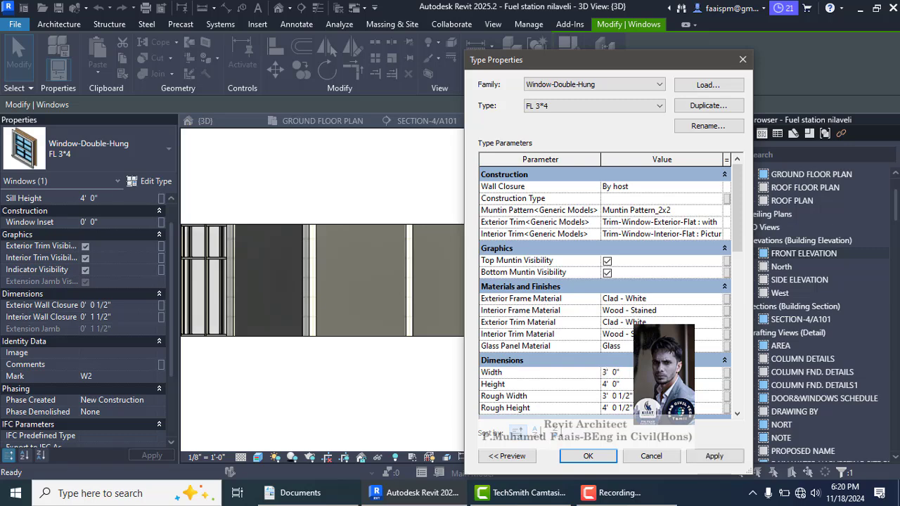
key("Tab")
type("3")
left_click(714, 456)
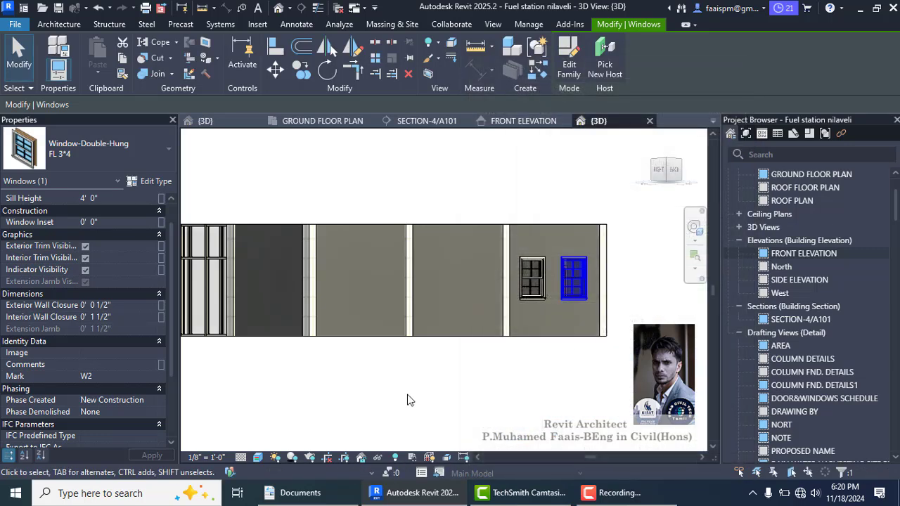
left_click(410, 400)
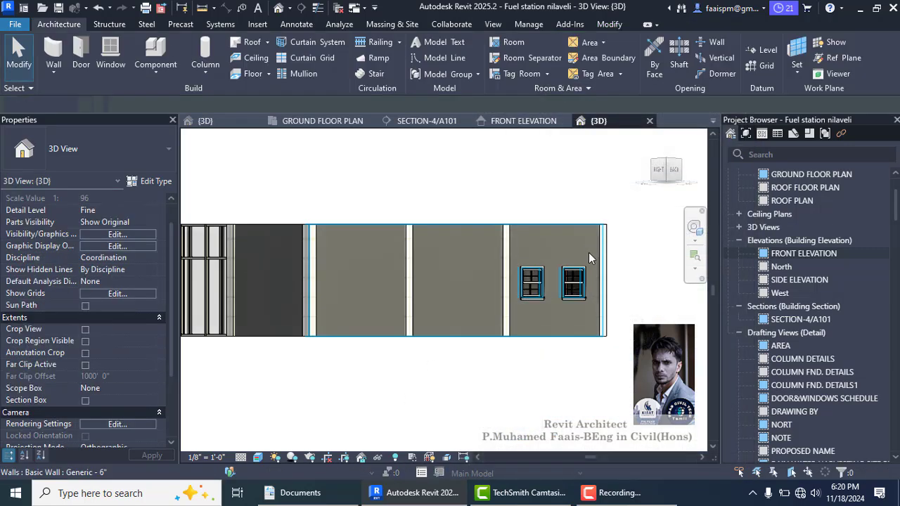
- Look over the resized windows and the building's other sides in 3D, and return to the ground floor plan
left_click(673, 172)
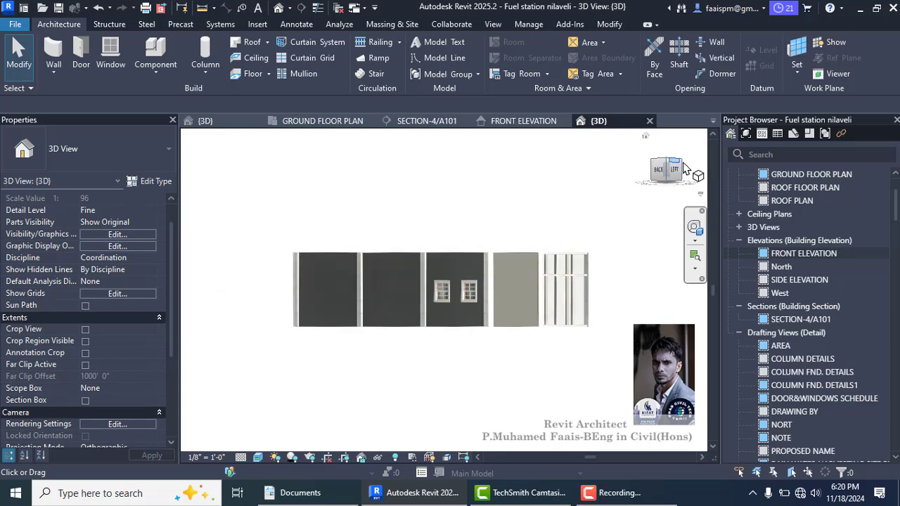
left_click(692, 175)
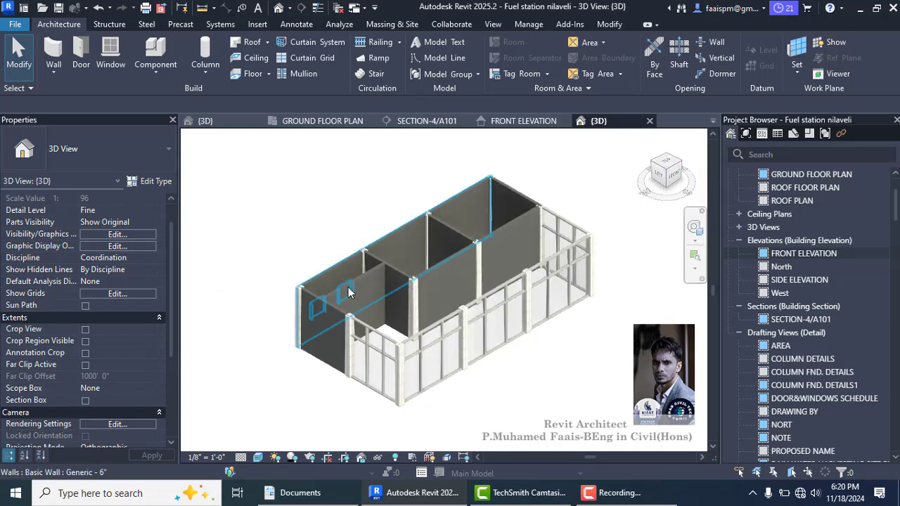
left_click(683, 169)
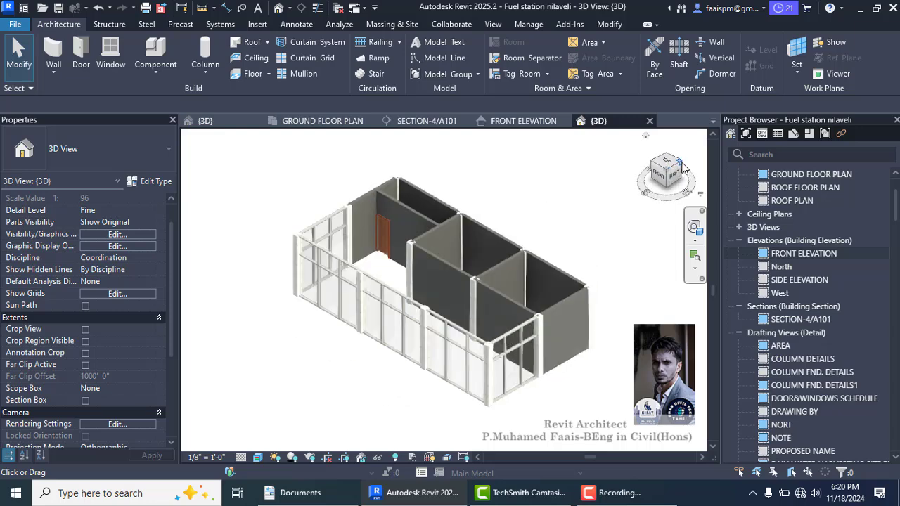
left_click(322, 122)
scroll(320, 321, "down", 2)
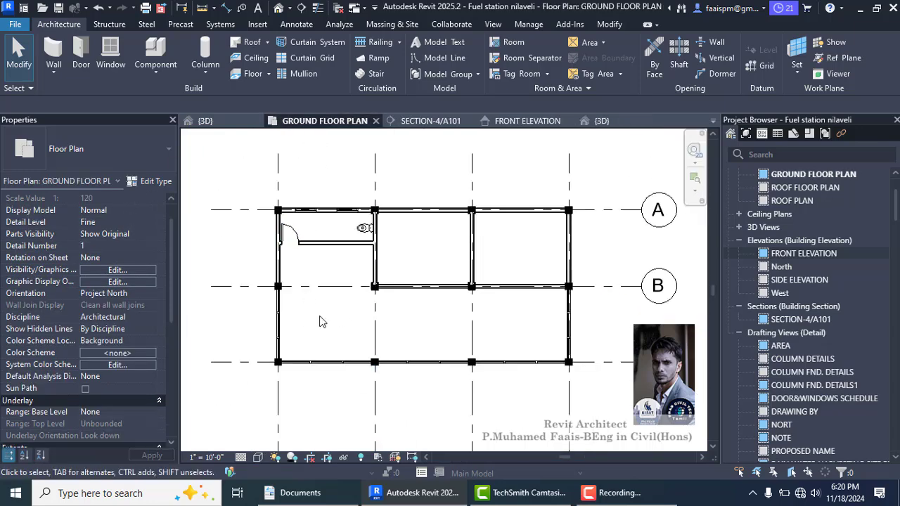
scroll(320, 321, "down", 2)
scroll(406, 277, "up", 2)
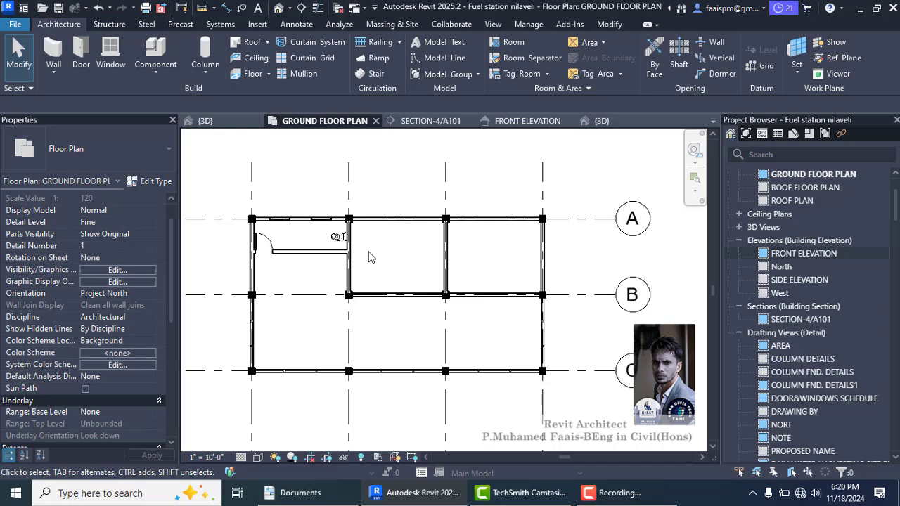
- Place a Single-Flush D1 door in the grid B wall between grids 2 and 3, close to grid 3
left_click(85, 56)
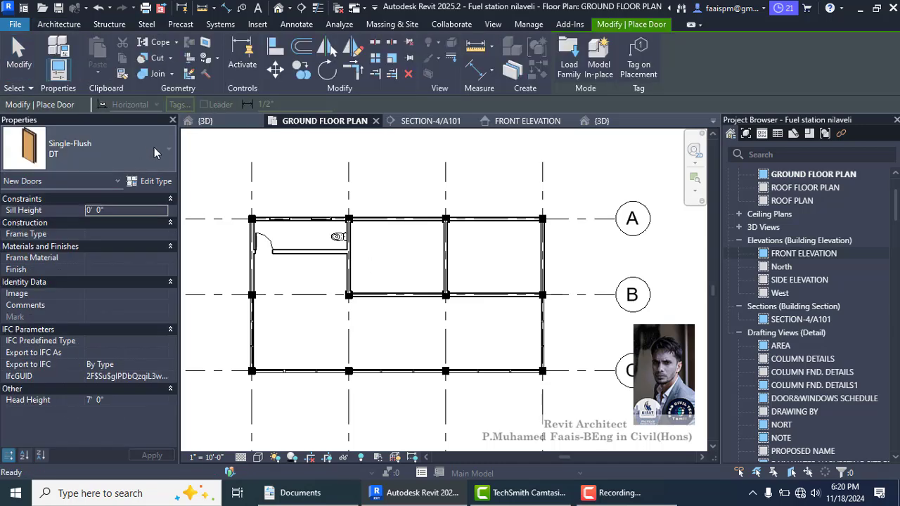
left_click(154, 147)
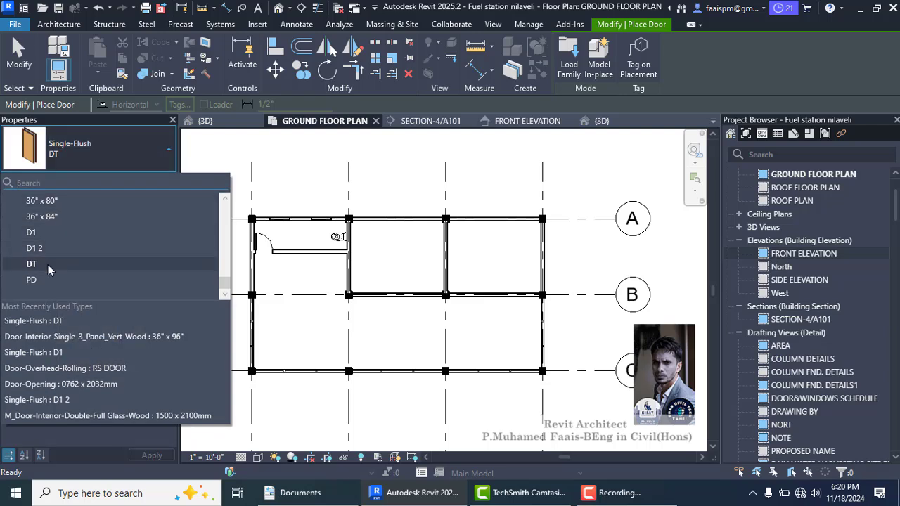
left_click(67, 354)
scroll(379, 293, "up", 2)
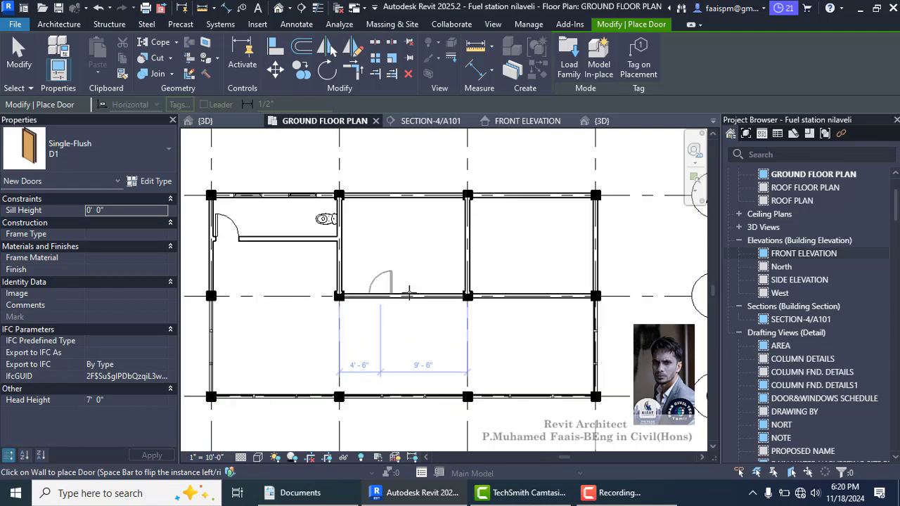
left_click(450, 295)
key("Escape")
key("Escape")
- Set the distance from the new grid B wall door to grid 3 to 1.75'
left_click(446, 290)
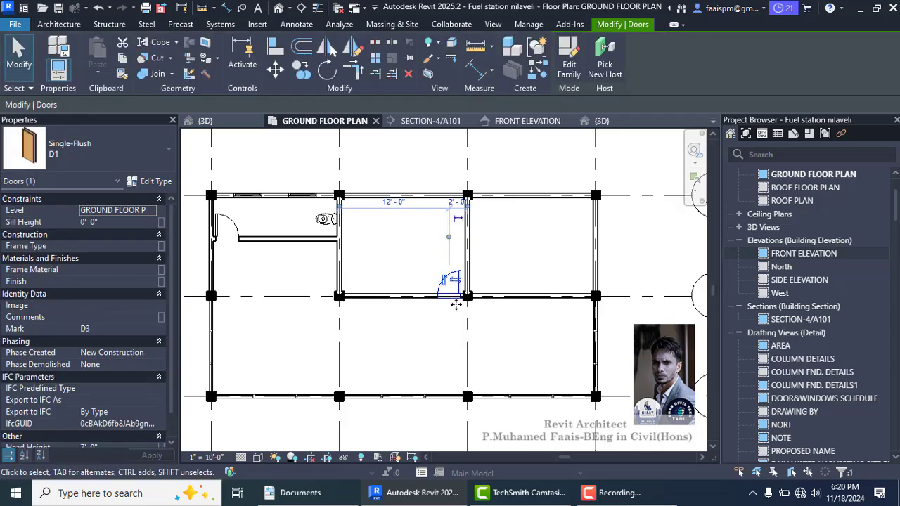
left_click(458, 202)
type("1.75")
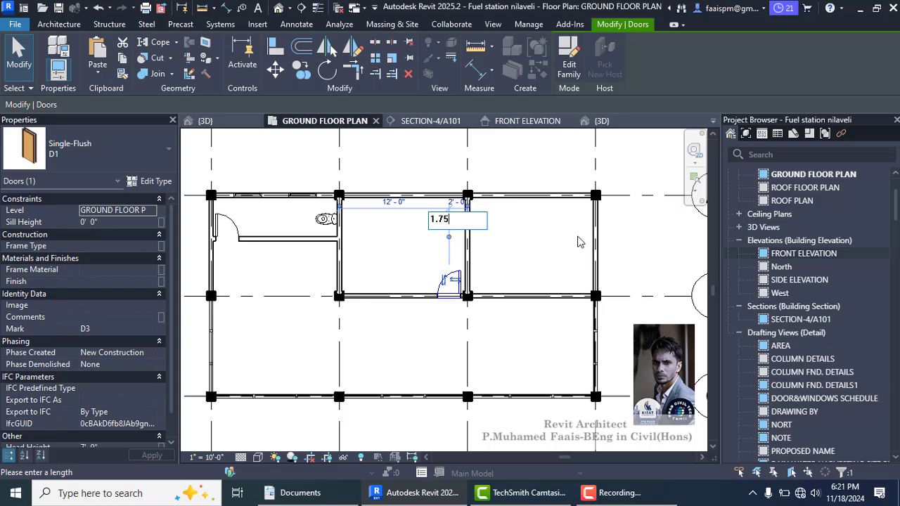
key("Return")
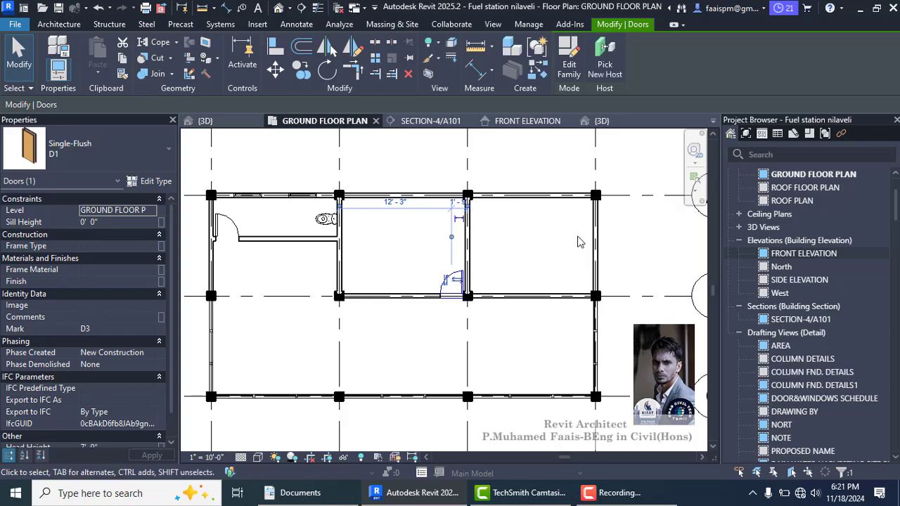
left_click(526, 351)
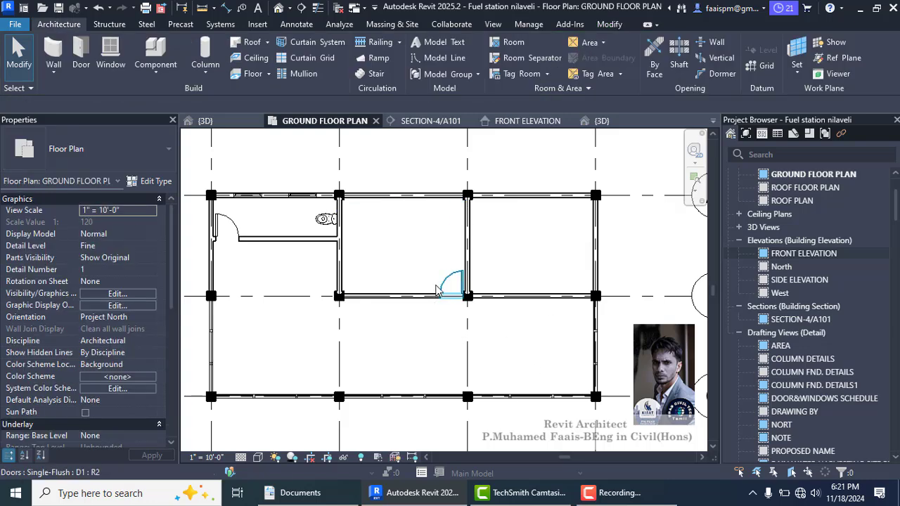
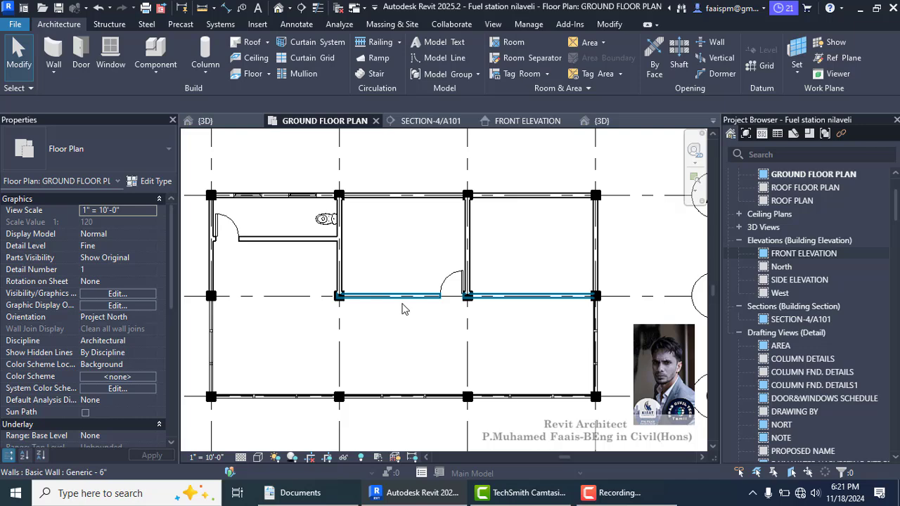
- Place a Window-Casement-Double W2 4X6 window in the grid A wall between grids 2 and 3, nearer grid 2
left_click(109, 56)
left_click(167, 155)
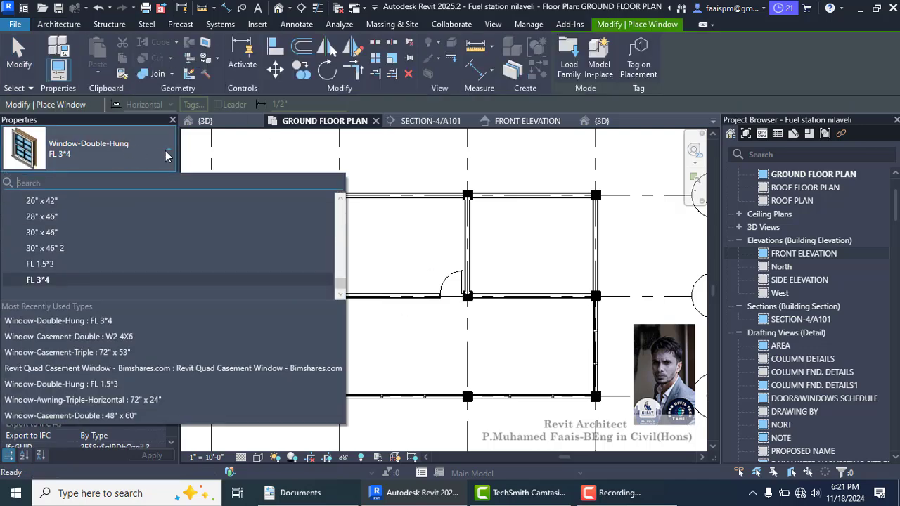
left_click(135, 338)
scroll(413, 191, "up", 2)
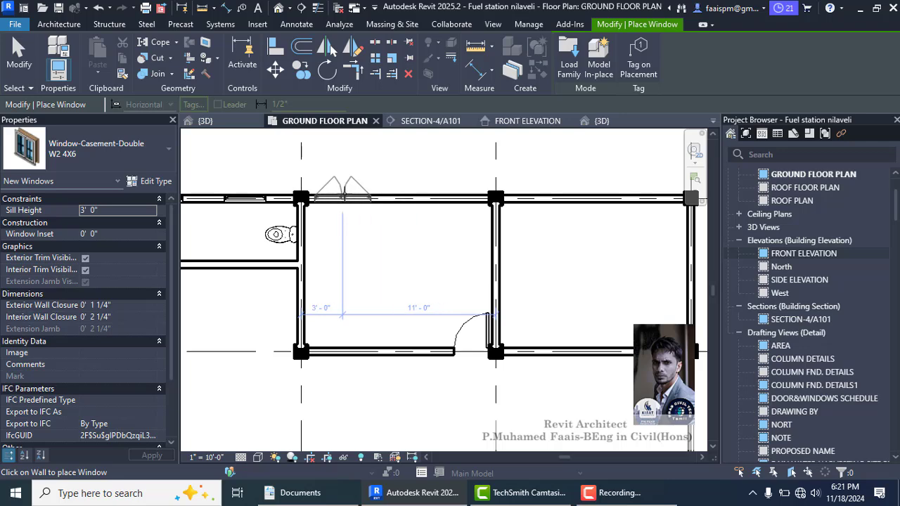
left_click(377, 237)
scroll(378, 237, "down", 2)
key("Escape")
key("Escape")
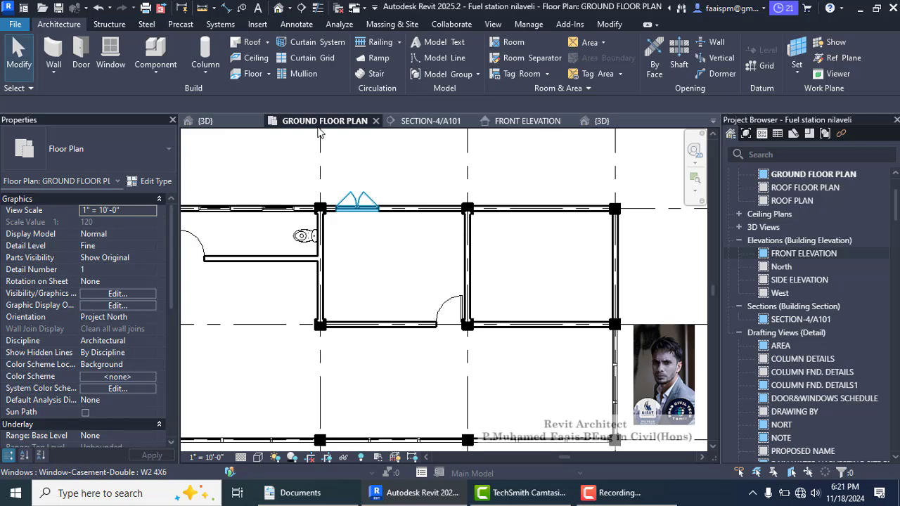
- Place a Single-Flush D1 door in the grid 4 wall about 2' from grid B, with its hinge side flipped towards grid B
scroll(379, 162, "down", 2)
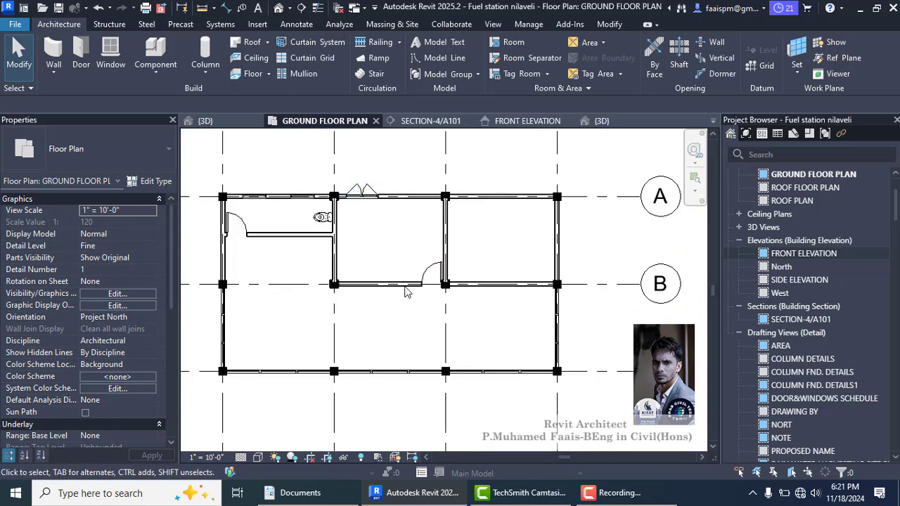
scroll(384, 246, "down", 1)
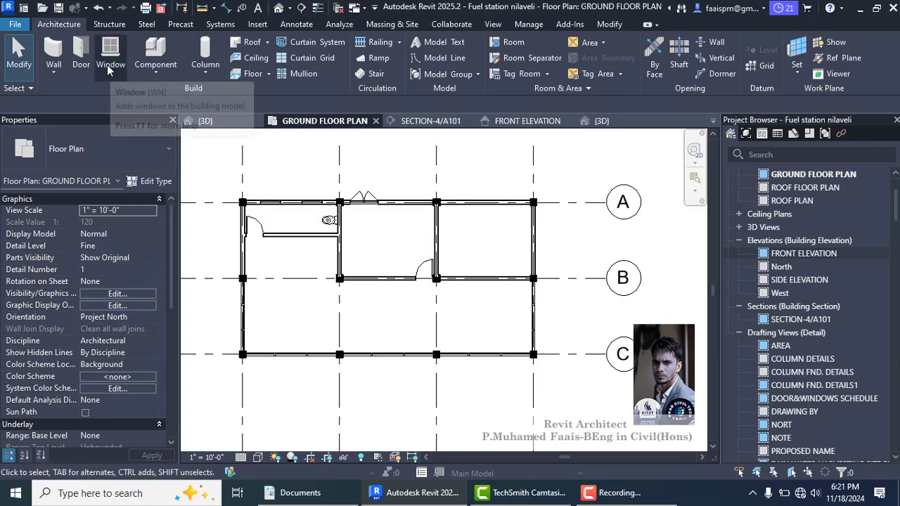
left_click(81, 51)
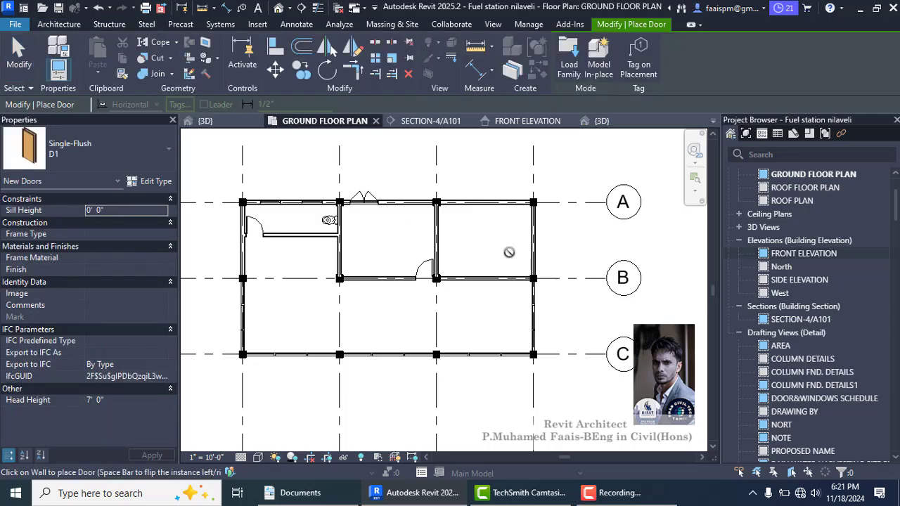
scroll(517, 275, "up", 2)
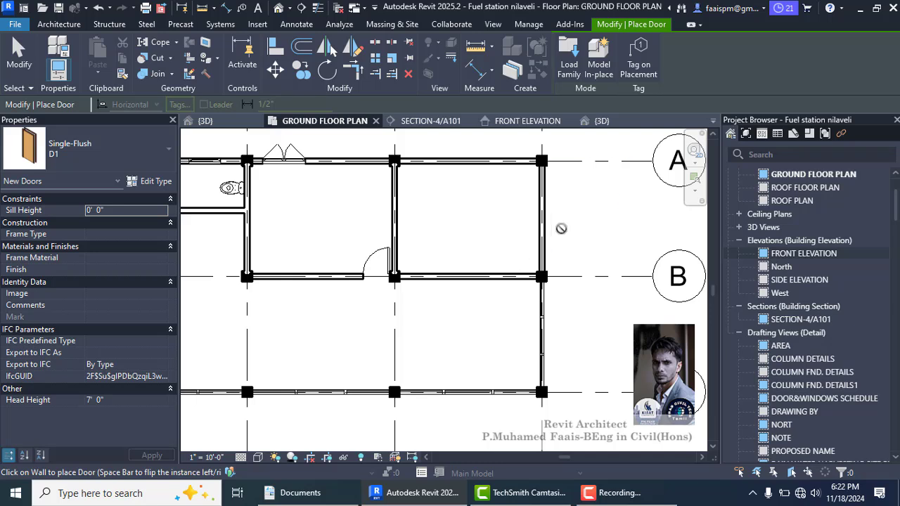
scroll(555, 231, "up", 1)
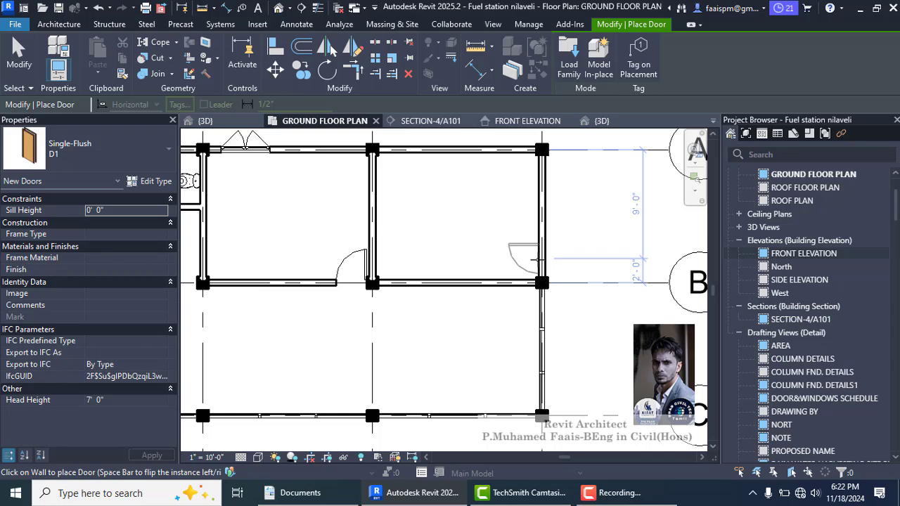
key("space")
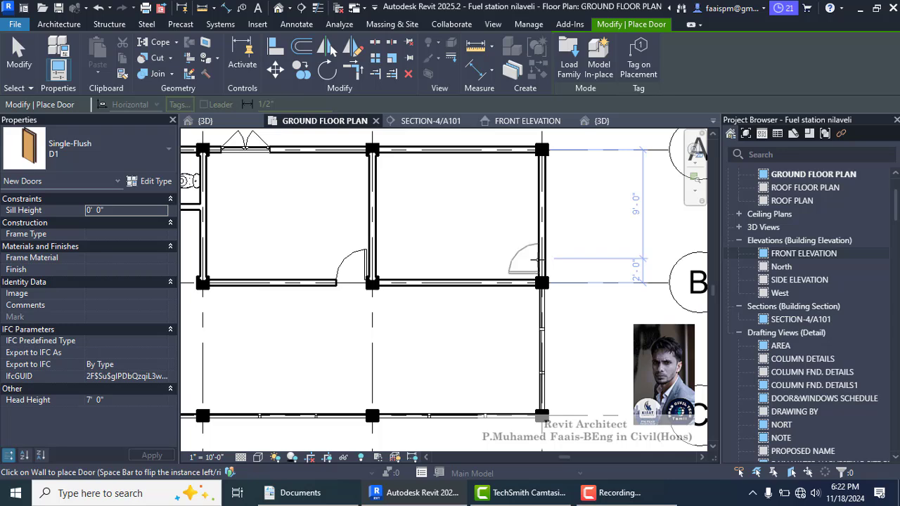
scroll(496, 239, "down", 2)
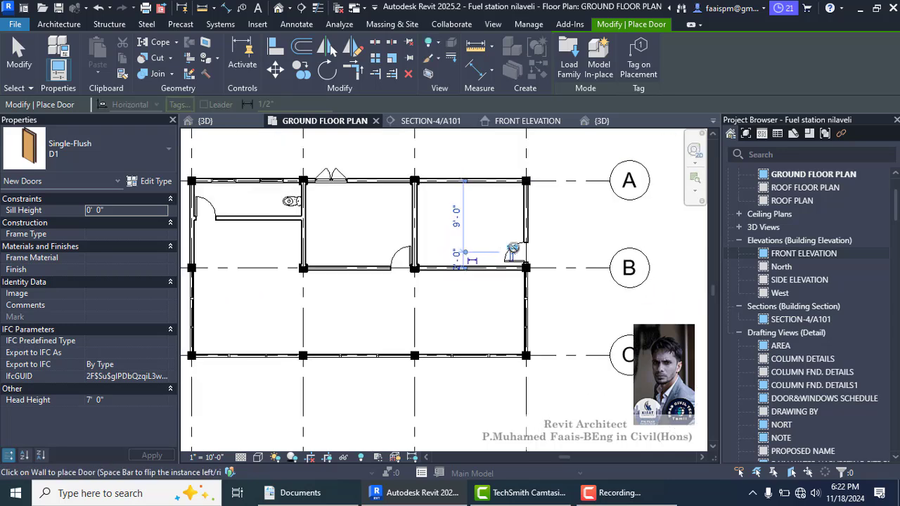
key("Escape")
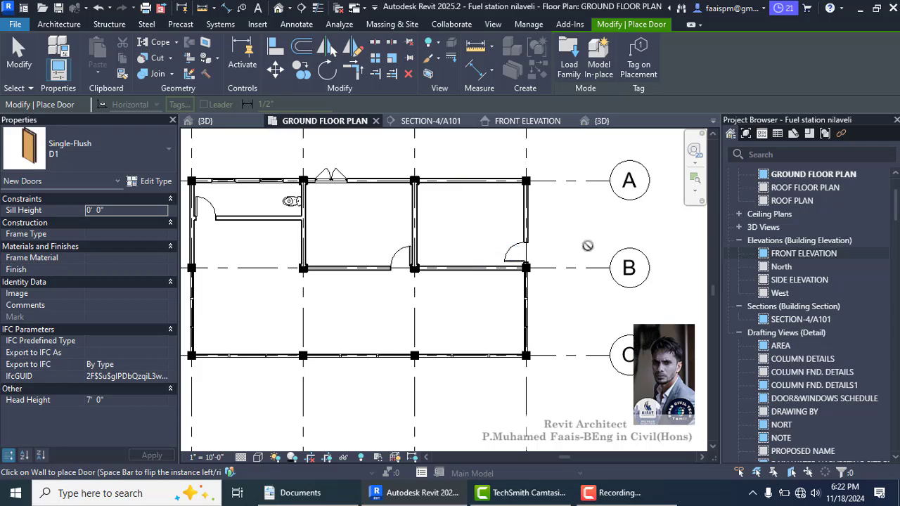
key("Escape")
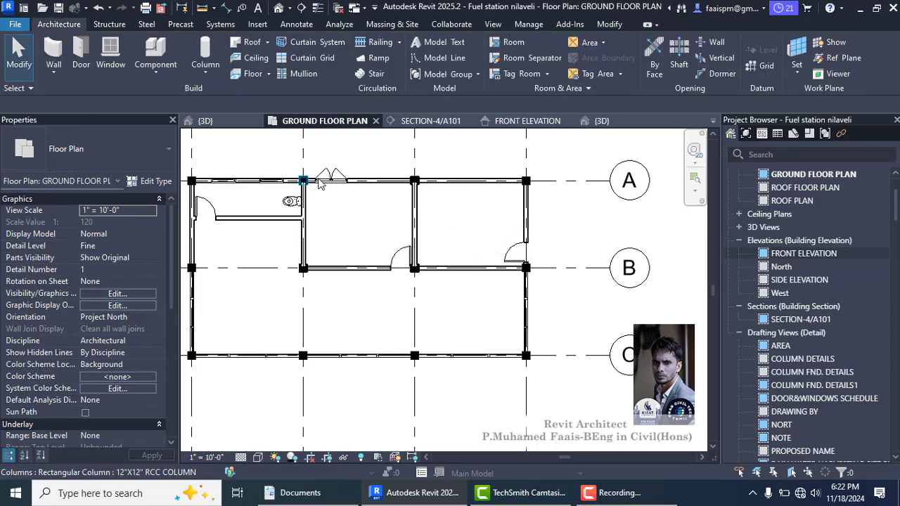
- Place a W2 4X6 casement window in the grid A wall between grids 3 and 4, about 3' 6" from grid 4
left_click(111, 57)
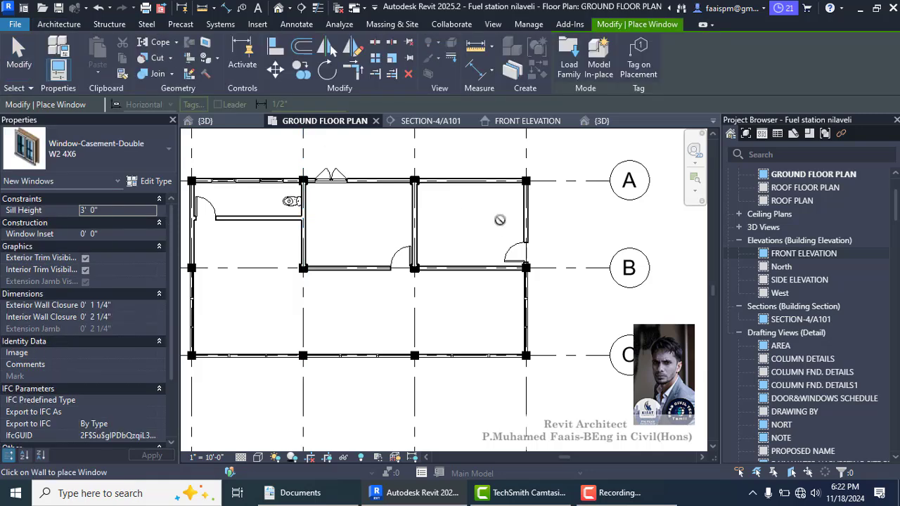
left_click(498, 176)
key("Escape")
scroll(470, 209, "down", 2)
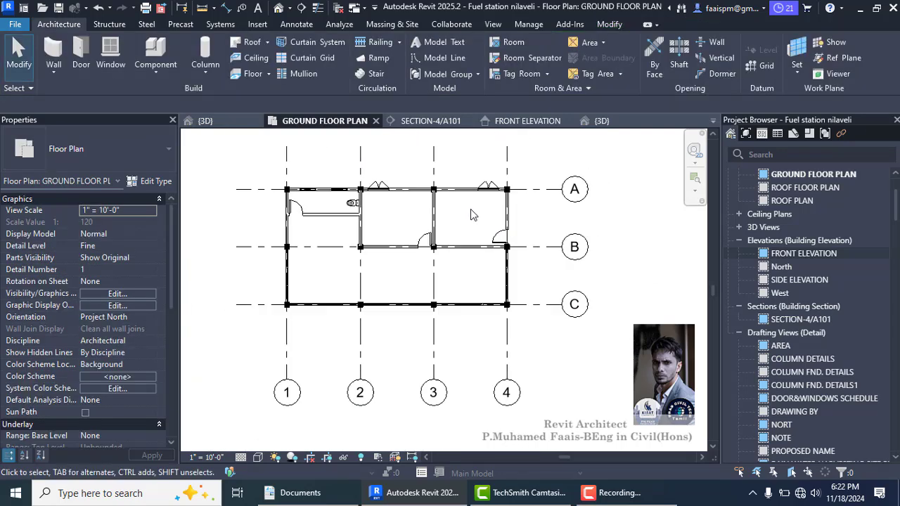
- Inspect the grid A wall windows in the 3D view and ground floor plan, including the type properties of the W2 4X6 window near grid 4
left_click(279, 8)
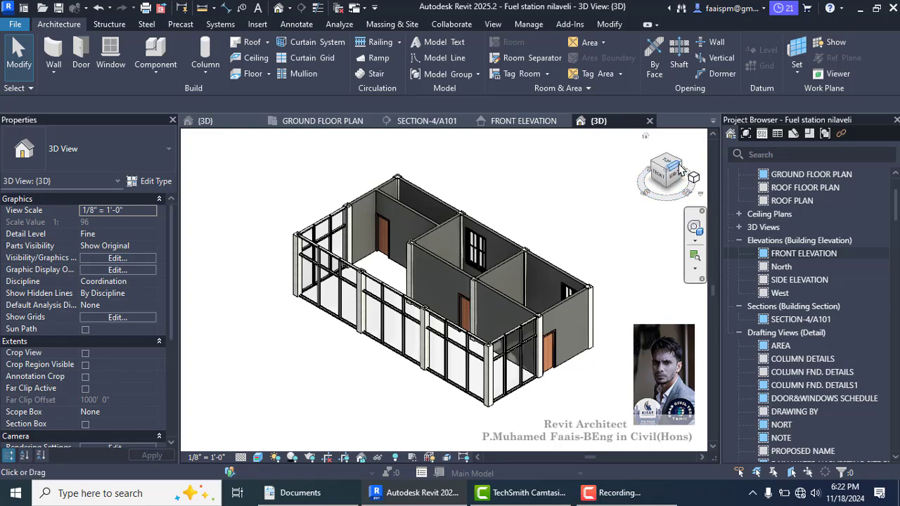
left_click(682, 168)
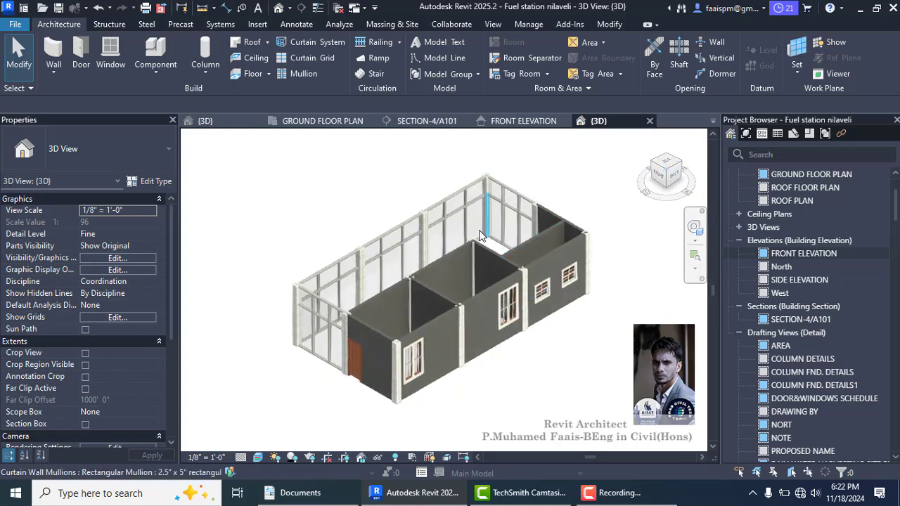
scroll(416, 420, "up", 5)
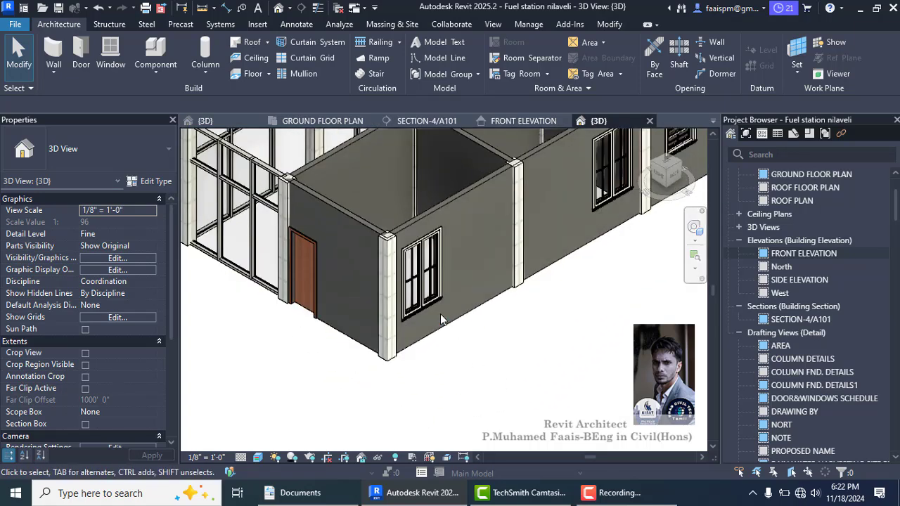
left_click(420, 270)
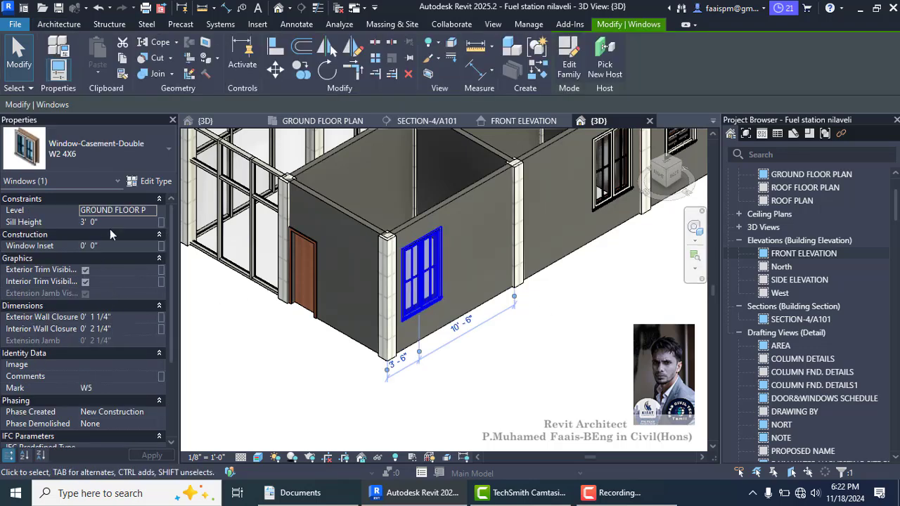
left_click(149, 182)
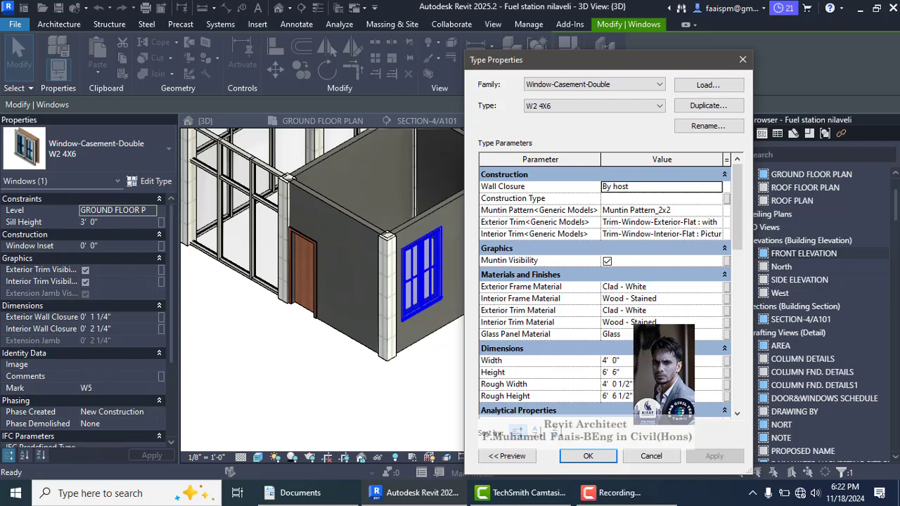
scroll(523, 342, "down", 1)
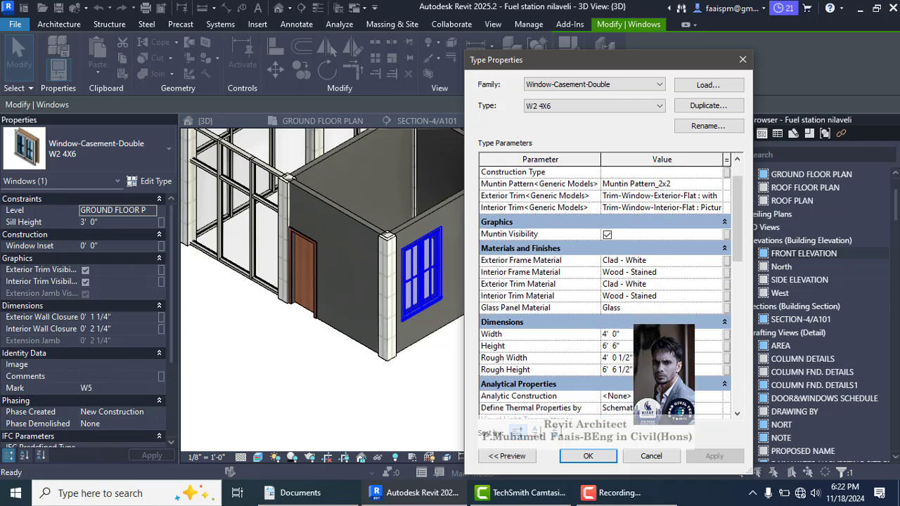
left_click(588, 456)
left_click(458, 392)
left_click(326, 124)
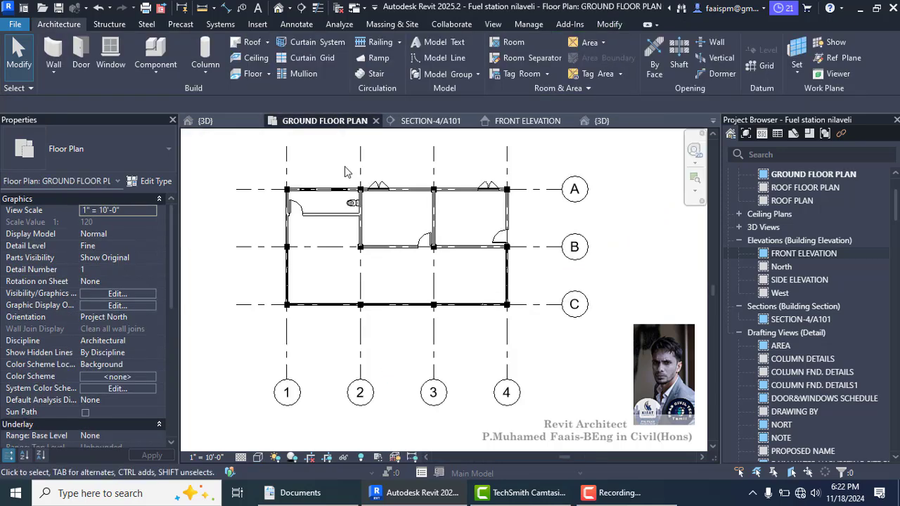
left_click(389, 200)
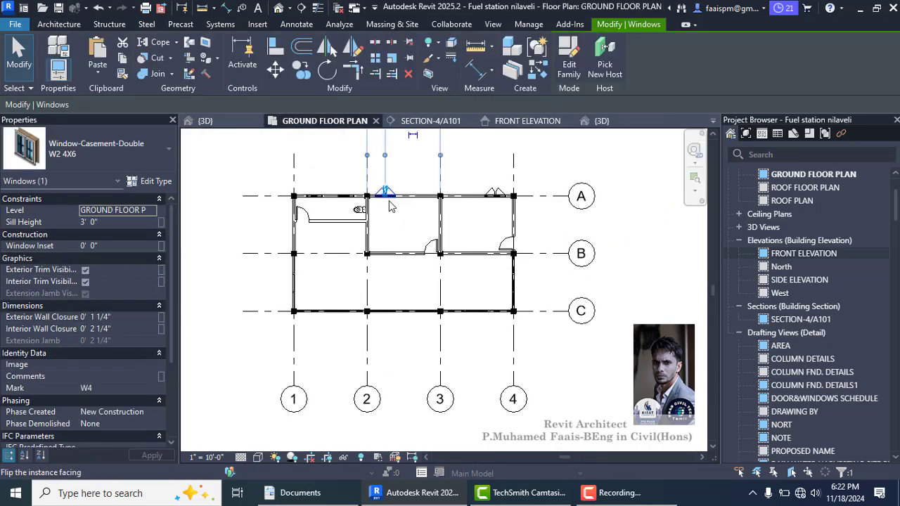
left_click(278, 8)
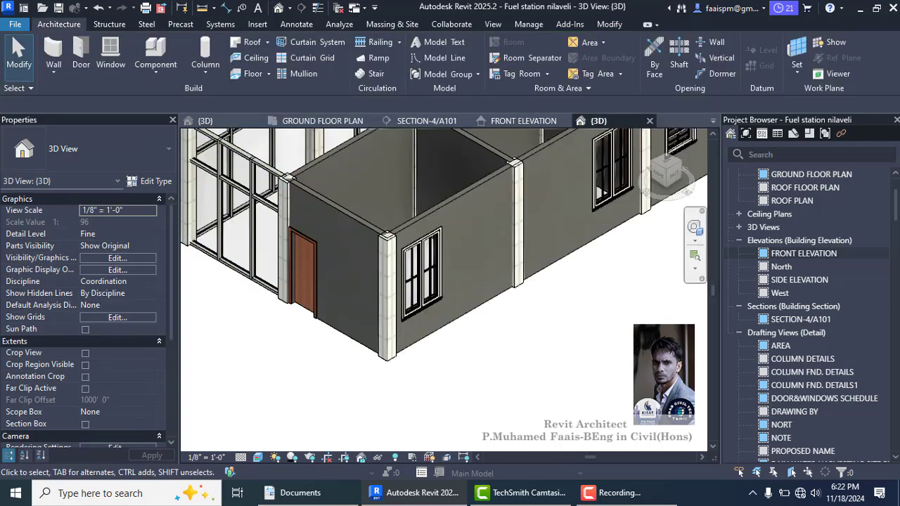
- Open the FRONT ELEVATION view and turn off its Crop View and Crop Region Visible settings
scroll(808, 397, "down", 3)
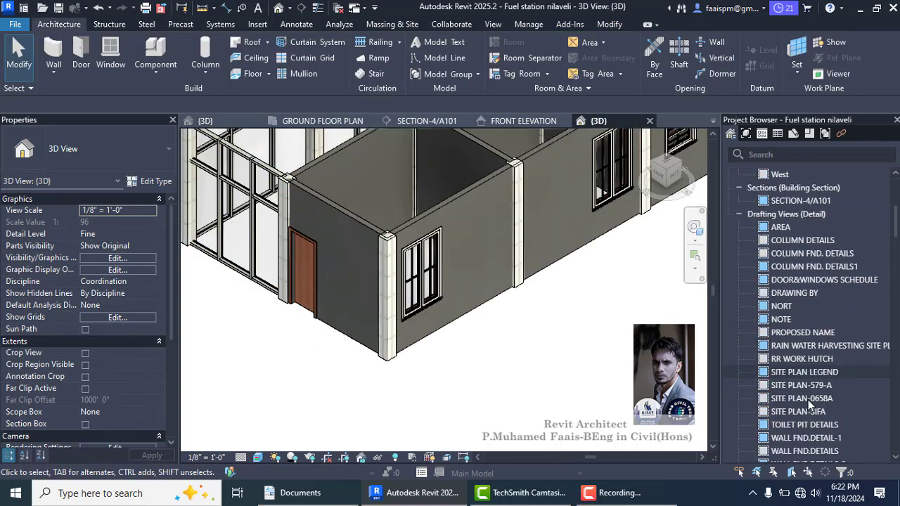
scroll(805, 386, "up", 4)
double_click(789, 308)
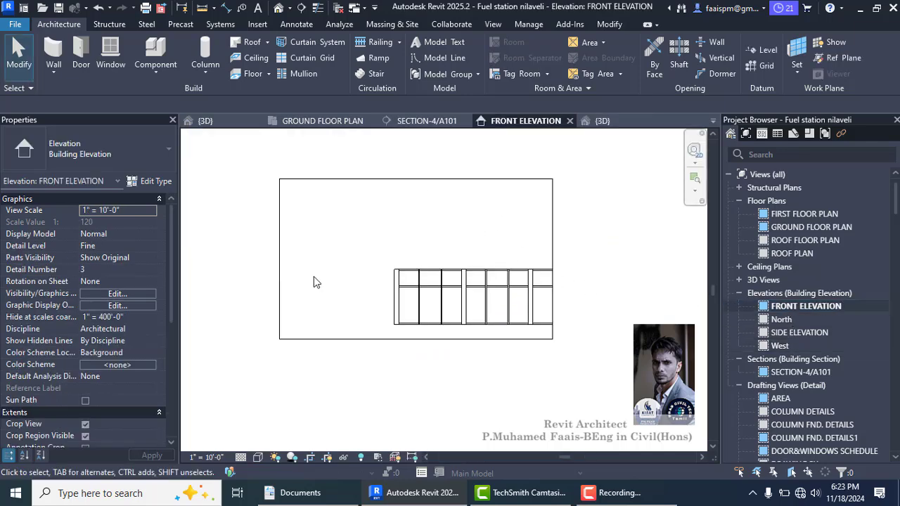
left_click(276, 273)
left_click(239, 286)
scroll(77, 413, "down", 1)
left_click(85, 401)
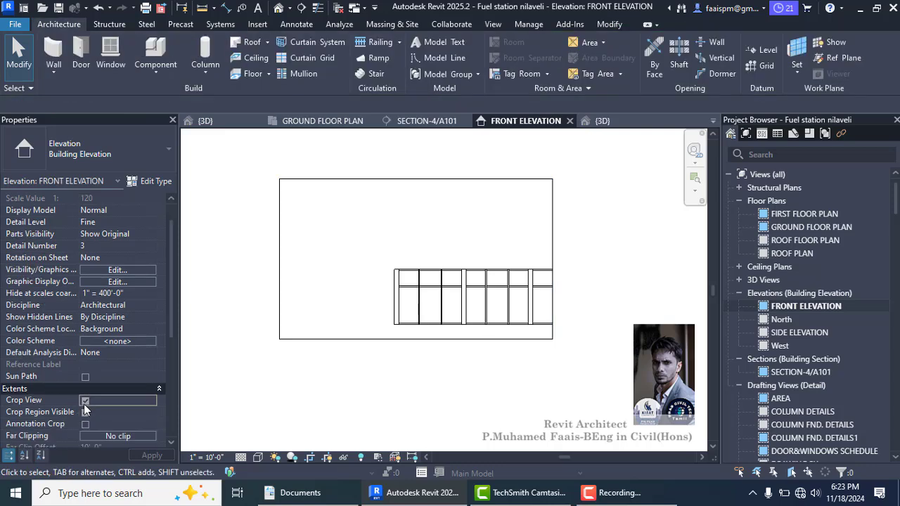
left_click(85, 413)
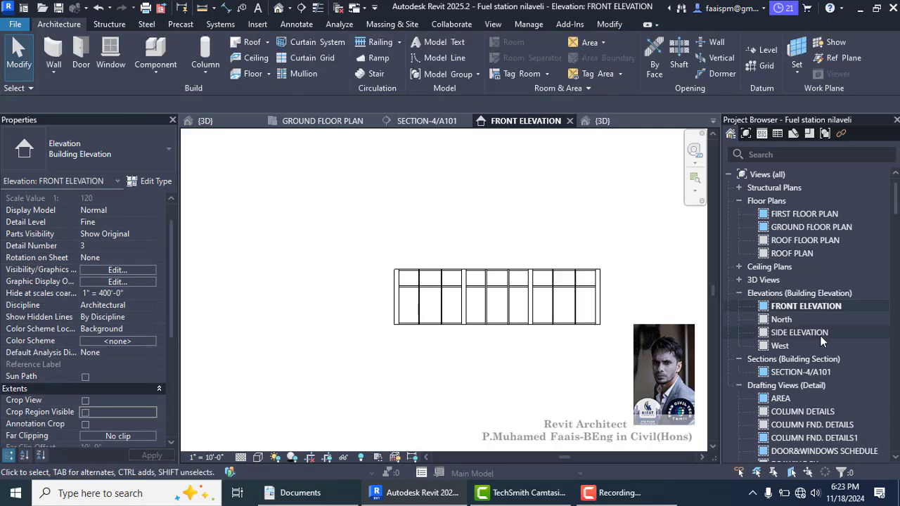
- Open the North elevation and compare the head heights of the windows in the grid A wall
double_click(809, 320)
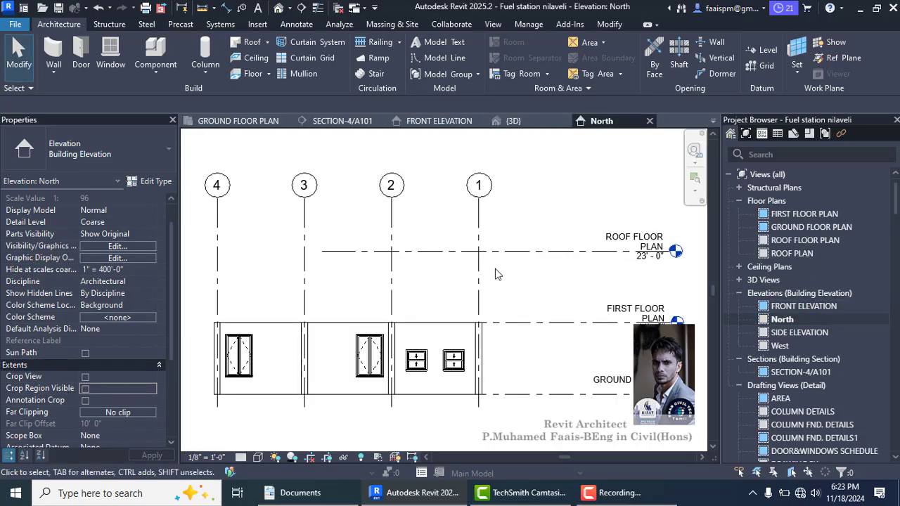
scroll(404, 344, "up", 2)
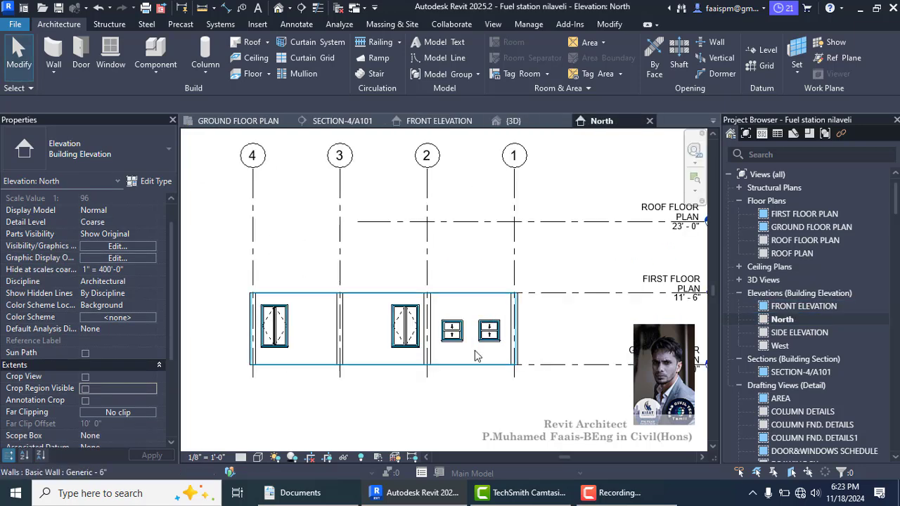
scroll(404, 345, "up", 1)
scroll(404, 344, "up", 1)
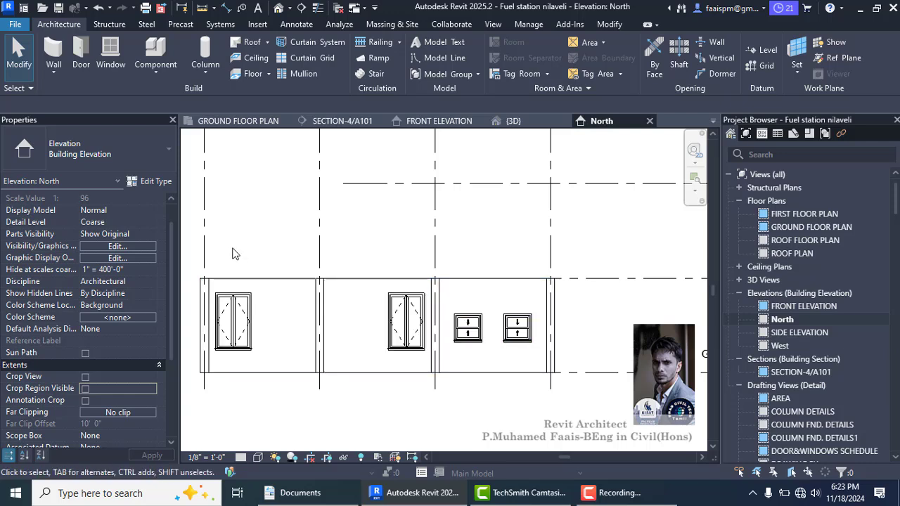
scroll(303, 300, "down", 1)
scroll(263, 308, "up", 1)
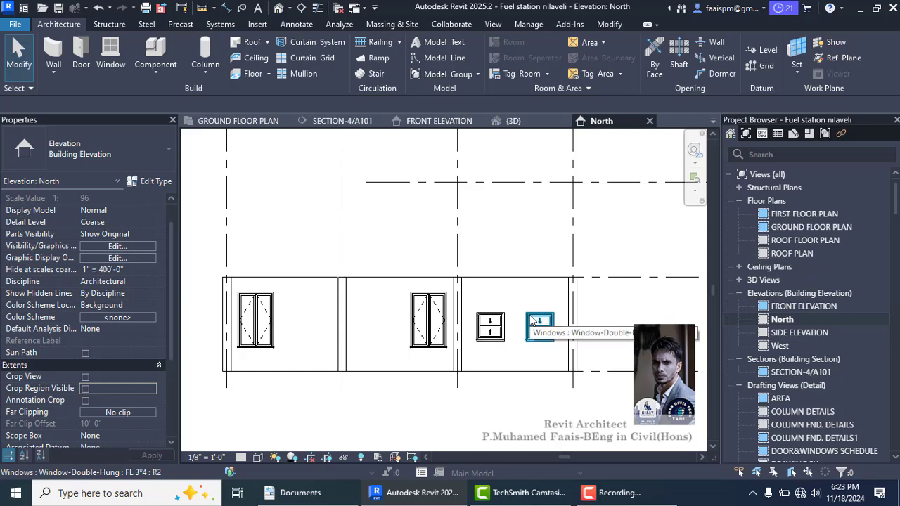
- Align the tops of the two FL 3*4 double-hung windows between grids 1 and 2 with the top of the W2 4X6 window near grid 4
left_click(607, 25)
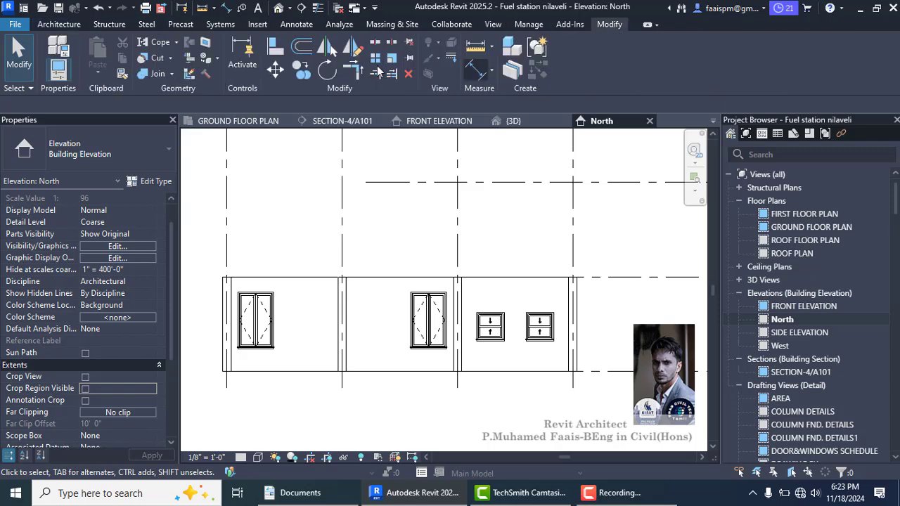
left_click(275, 62)
scroll(248, 304, "up", 2)
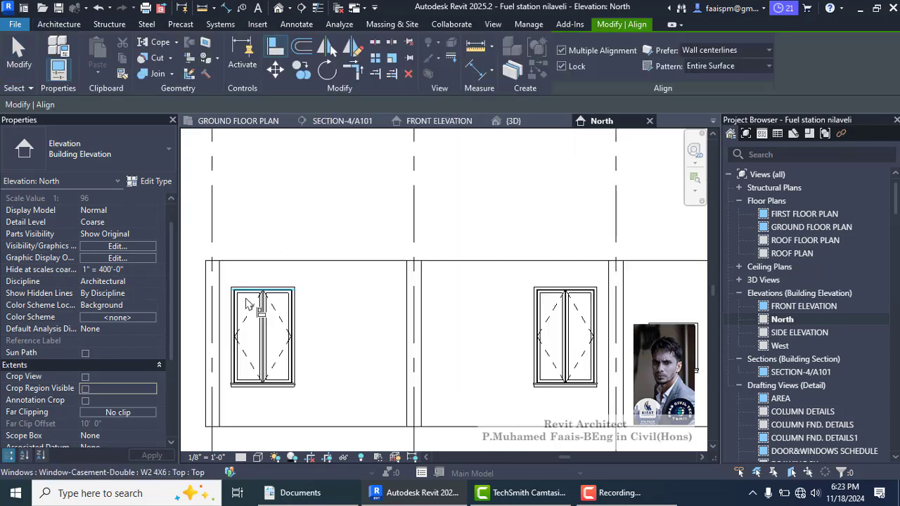
left_click(247, 289)
scroll(252, 284, "down", 4)
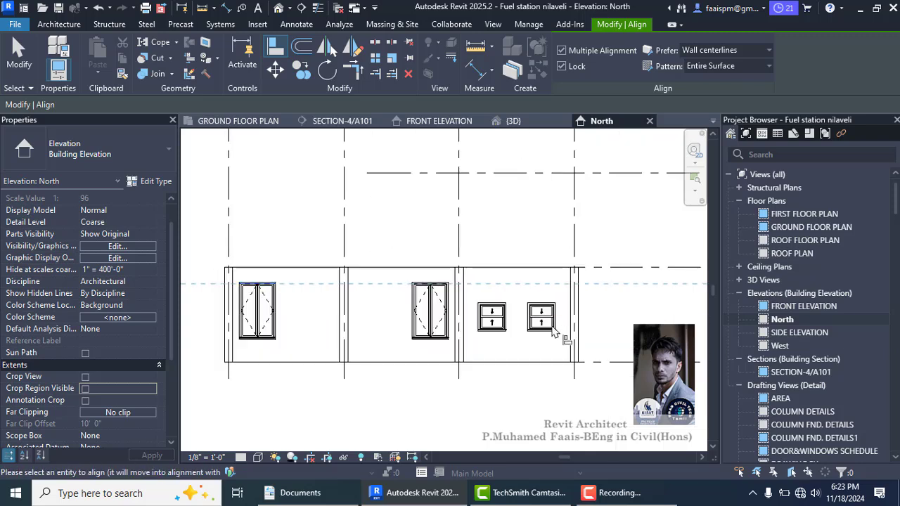
scroll(509, 311, "up", 3)
scroll(496, 314, "up", 1)
left_click(492, 300)
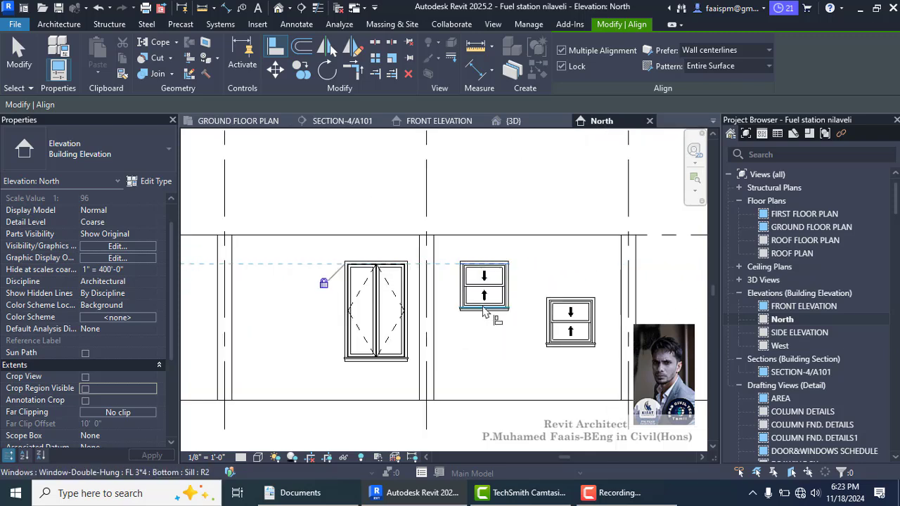
left_click(554, 304)
scroll(533, 362, "down", 3)
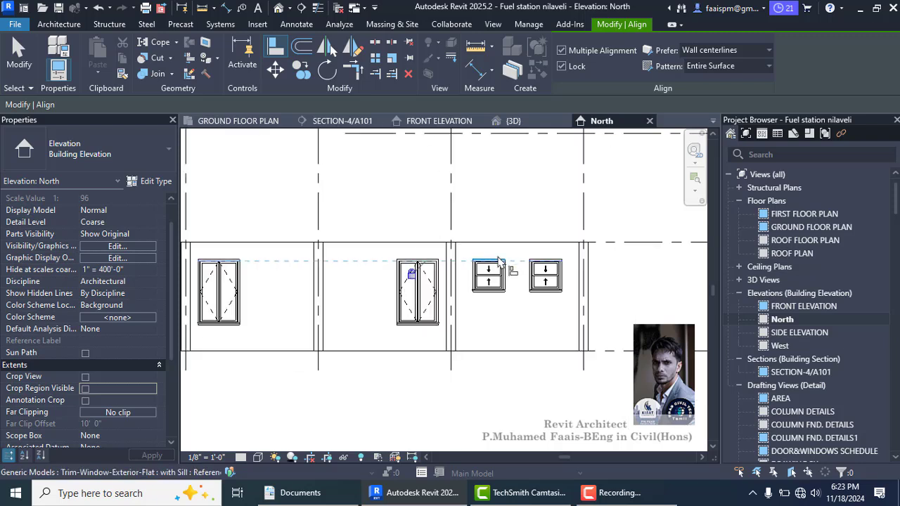
left_click(530, 357)
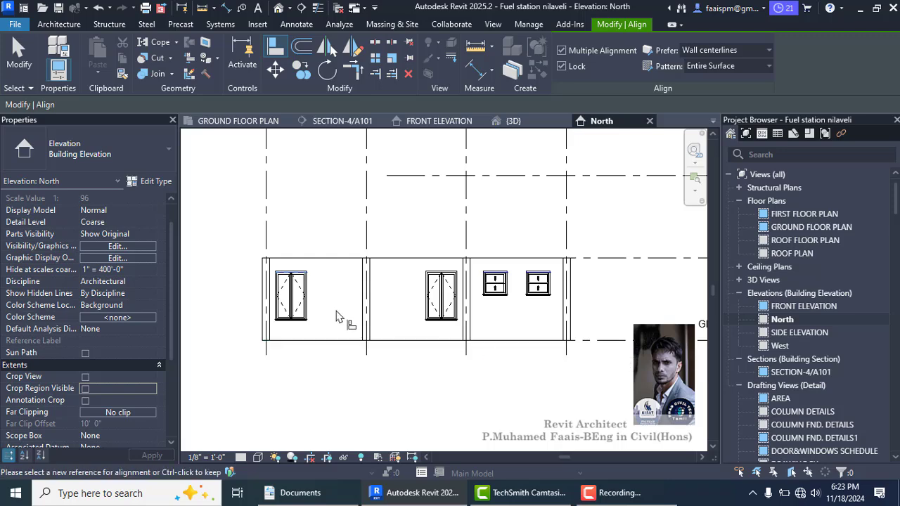
scroll(493, 352, "down", 3)
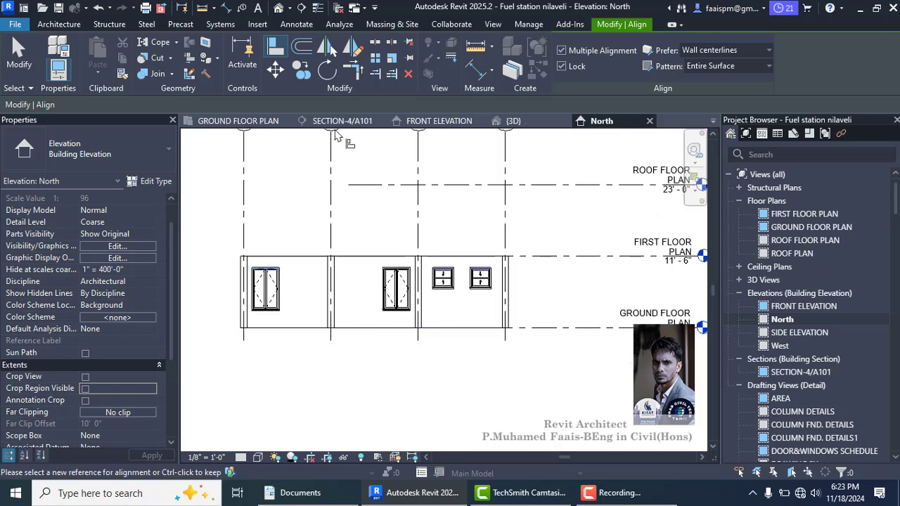
- In the ground floor plan, add an aligned dimension outside the building from grid 2 to the near edge of the adjacent W2 4X6 window
left_click(267, 121)
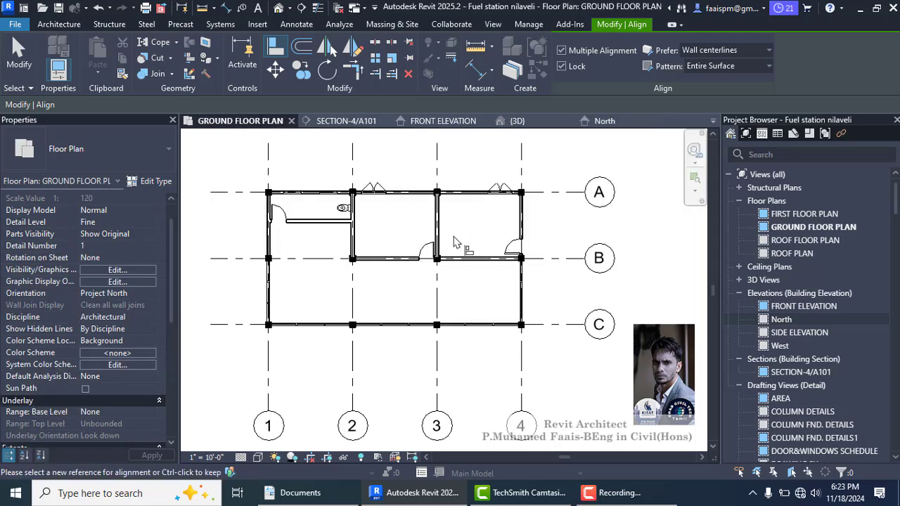
key("Escape")
scroll(359, 155, "up", 3)
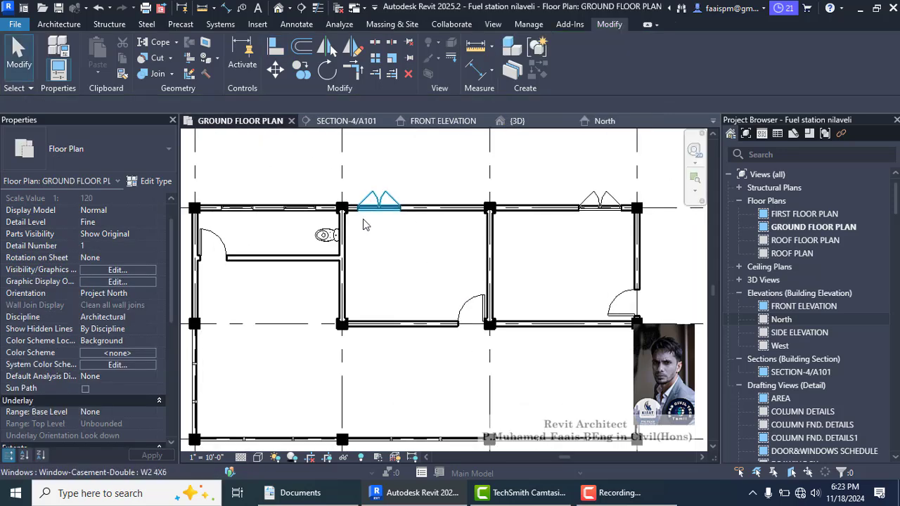
left_click(225, 8)
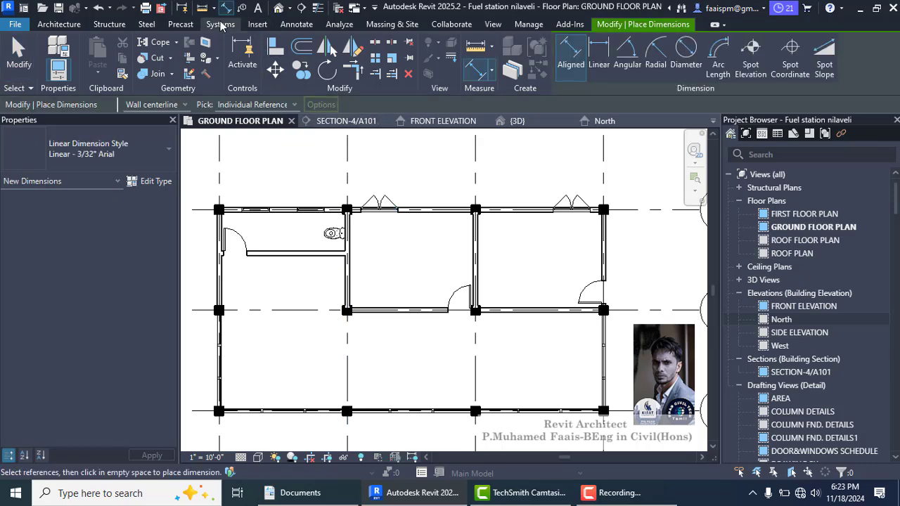
scroll(360, 214, "up", 4)
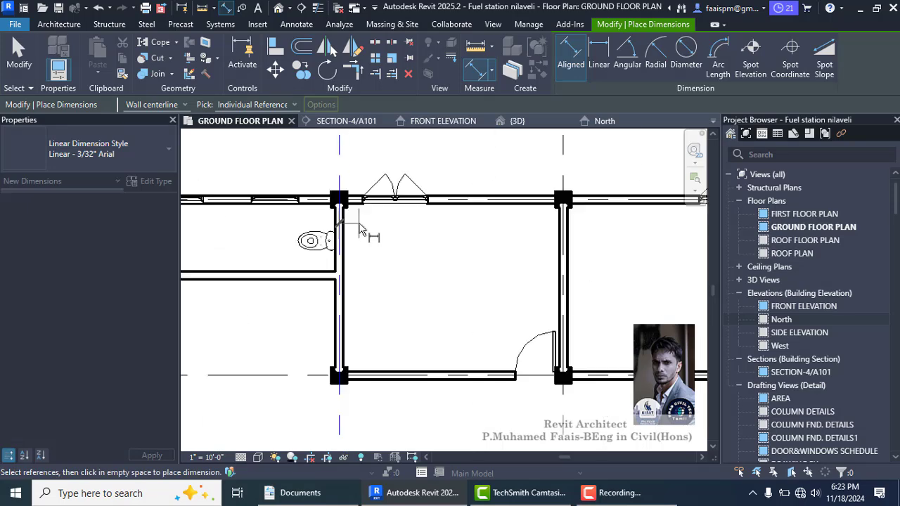
left_click(367, 202)
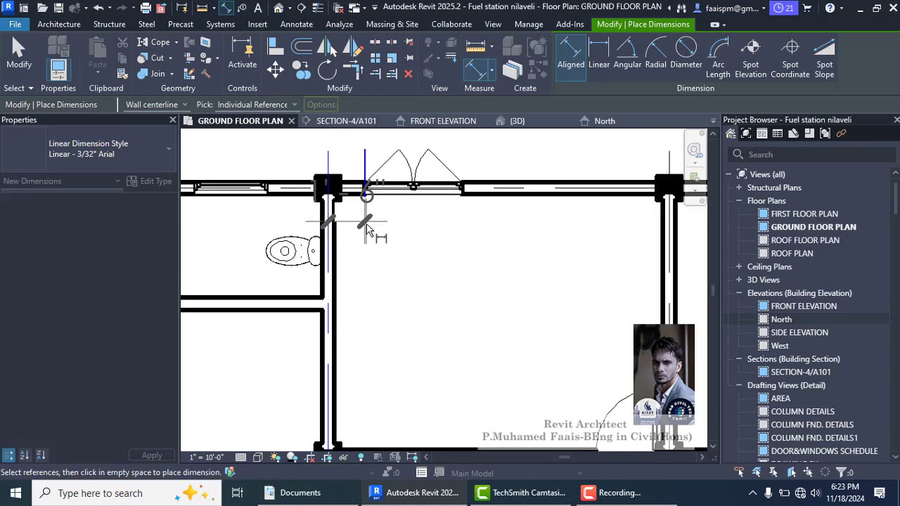
scroll(367, 227, "down", 2)
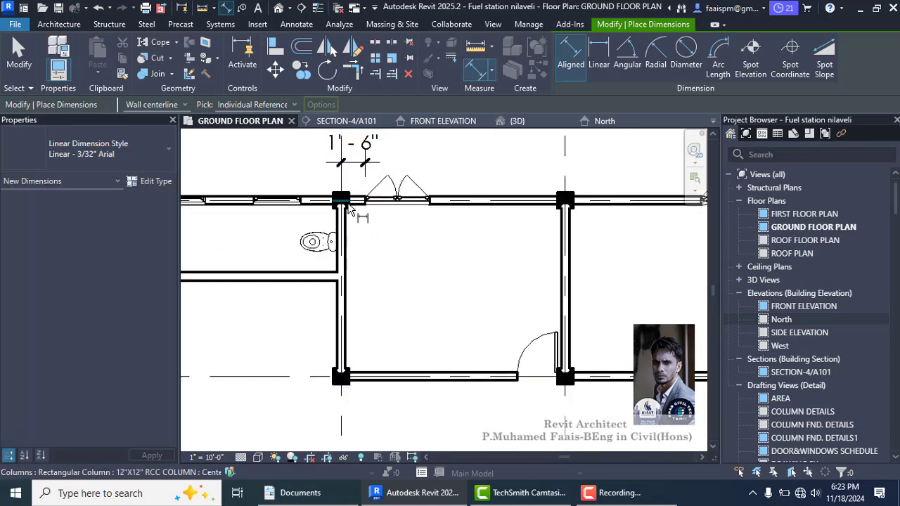
- Add an aligned dimension inside the room from the face of the grid A/2 column to the near edge of the W2 4X6 window
scroll(349, 201, "up", 3)
left_click(353, 188)
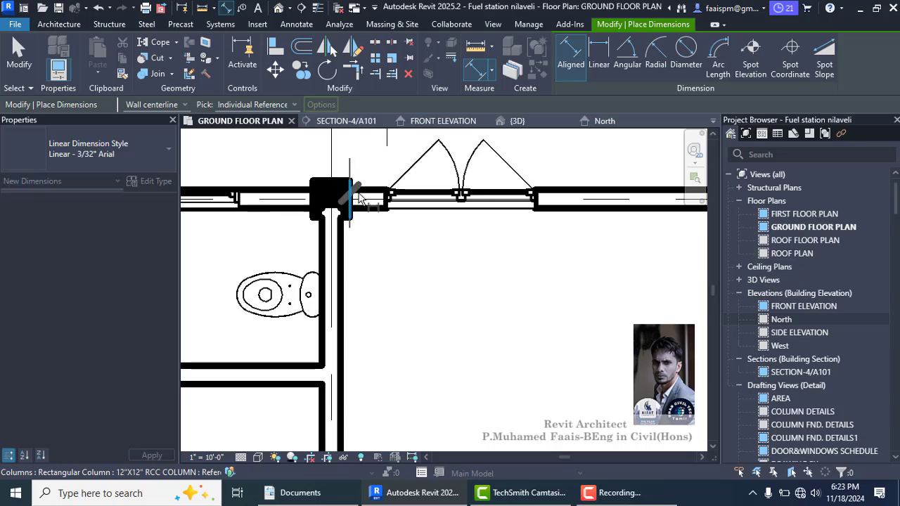
left_click(389, 202)
scroll(389, 211, "down", 3)
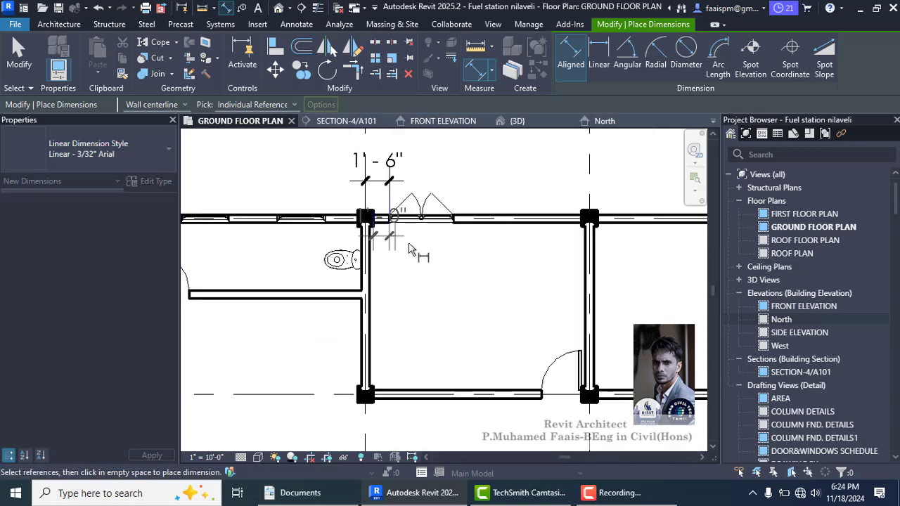
left_click(444, 274)
key("Escape")
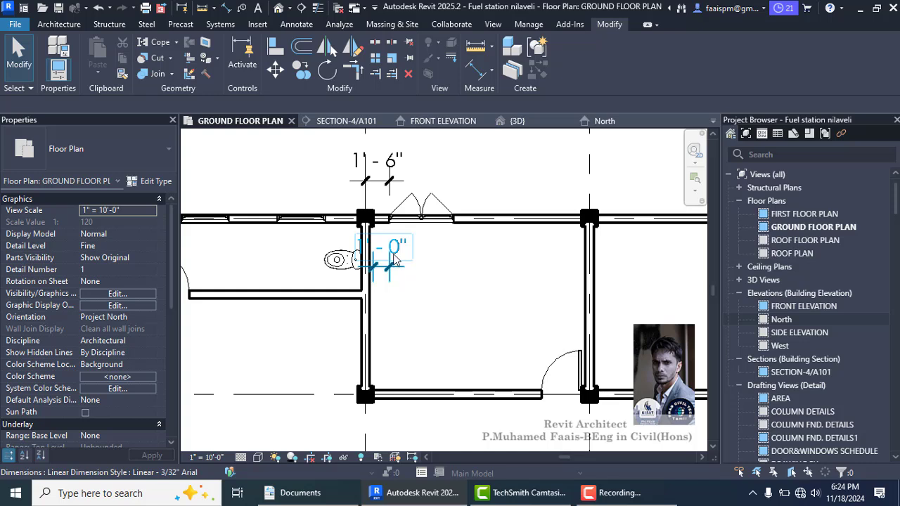
- Set the distance from the grid A/2 column face to the near edge of the W2 4X6 window to 1' 4"
left_click(420, 205)
left_click(394, 247)
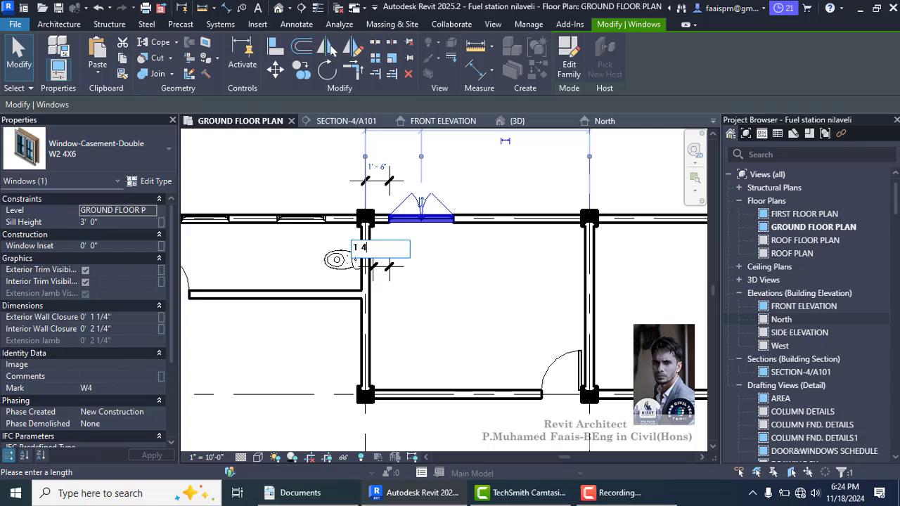
key("Return")
key("Escape")
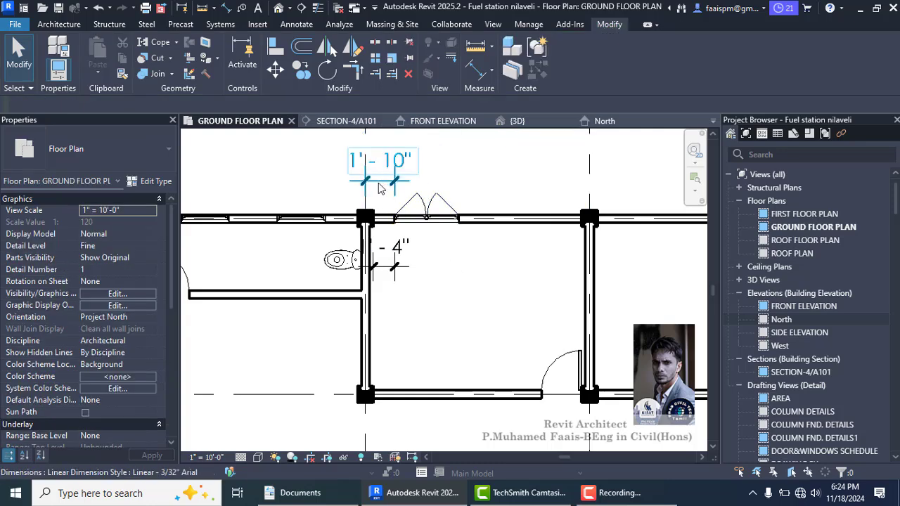
- Delete the two dimensions locating the W2 4X6 window beside grid 2, outside and inside the building
left_click(379, 189)
key("Delete")
scroll(384, 279, "down", 1)
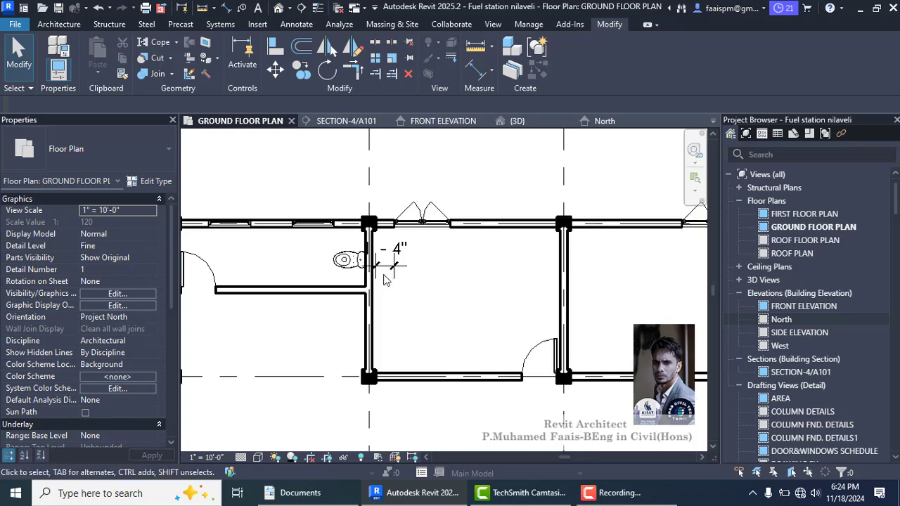
left_click(386, 272)
key("Delete")
scroll(334, 285, "down", 2)
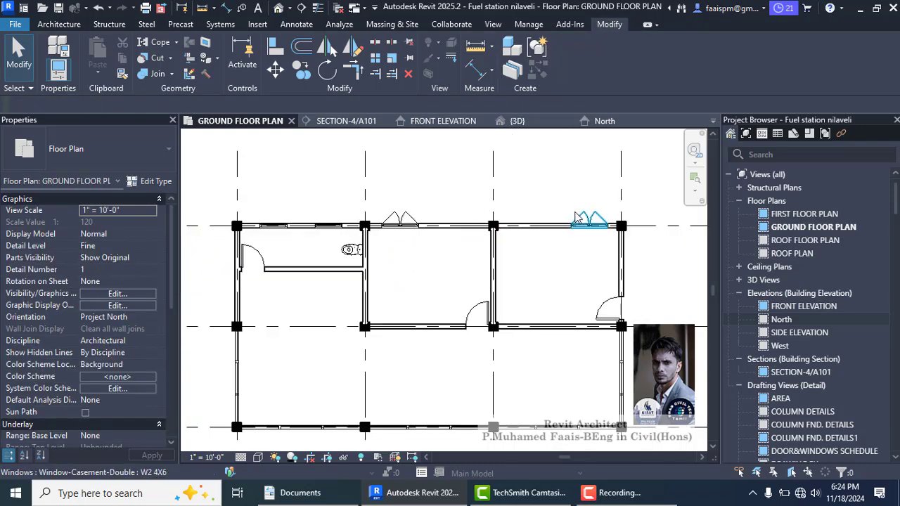
- Add an aligned dimension outside the building from the grid A/4 column face to the near edge of the W2 4X6 window
left_click(225, 7)
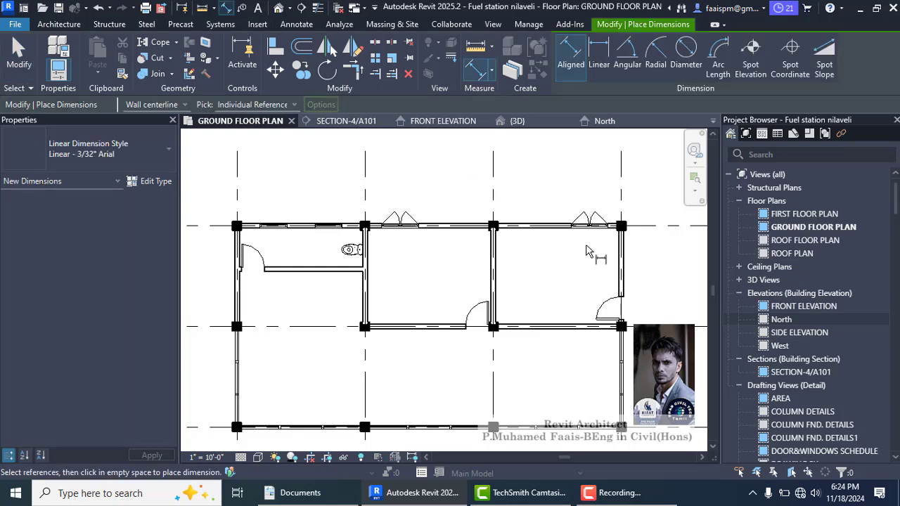
scroll(588, 247, "up", 2)
scroll(627, 243, "up", 3)
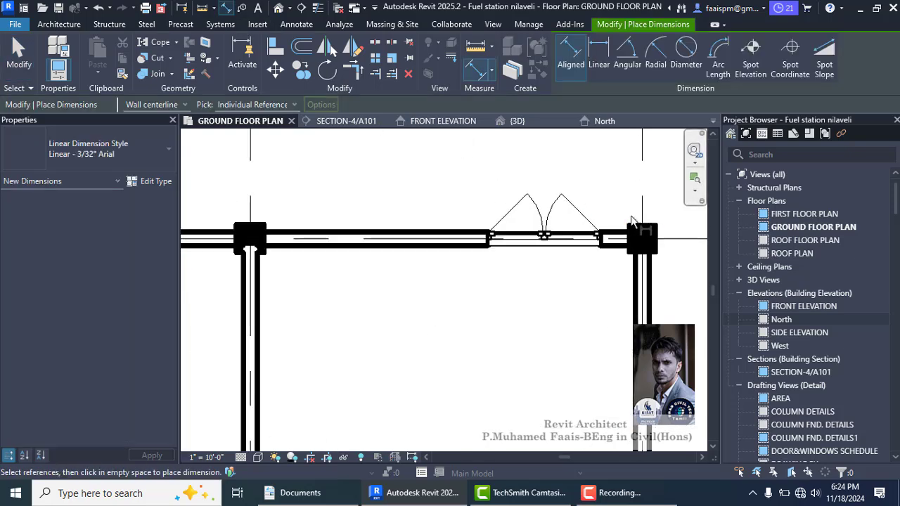
left_click(628, 238)
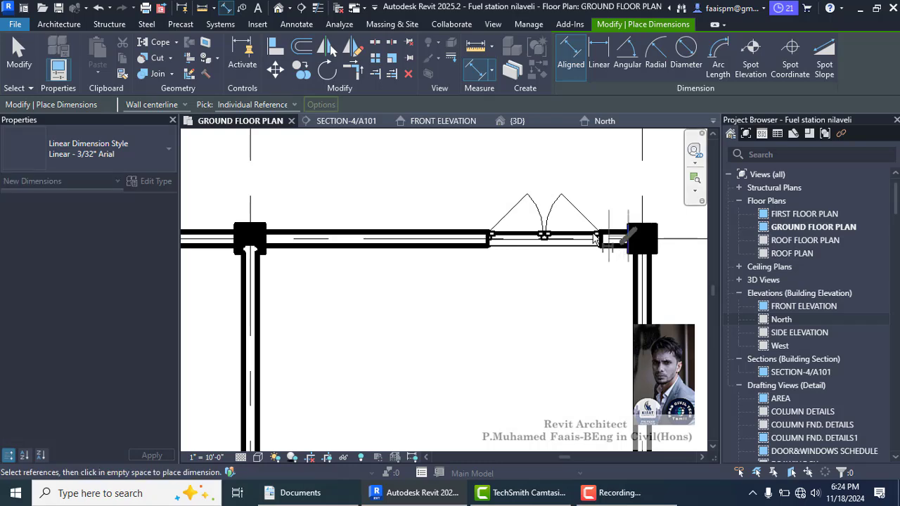
left_click(603, 241)
left_click(606, 172)
scroll(458, 215, "down", 2)
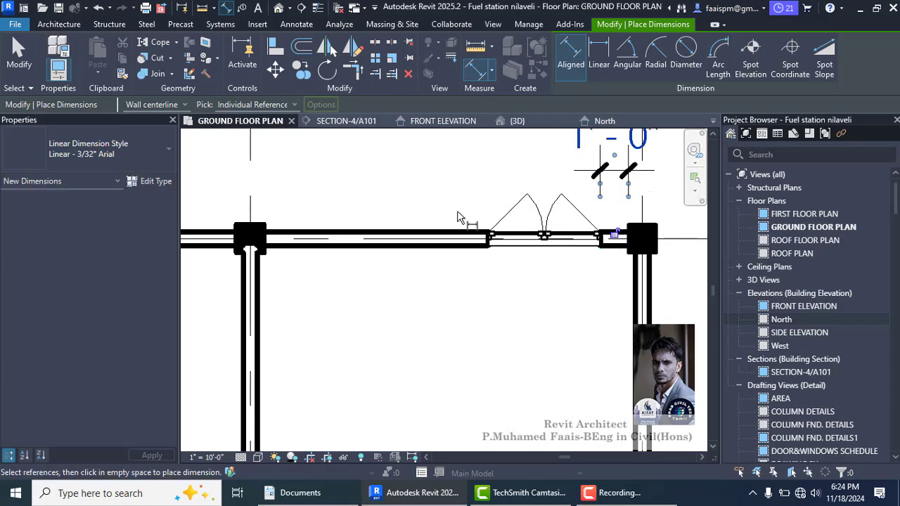
key("Escape")
key("Escape")
- Set the distance from the grid A/4 column face to the near edge of the W2 4X6 window to 1' 4" and delete that dimension
left_click(512, 233)
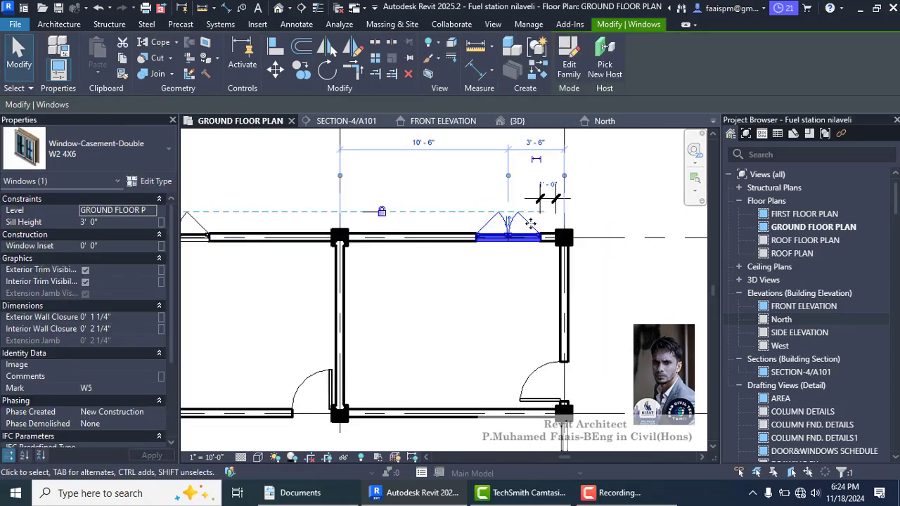
left_click(547, 187)
type("1 4")
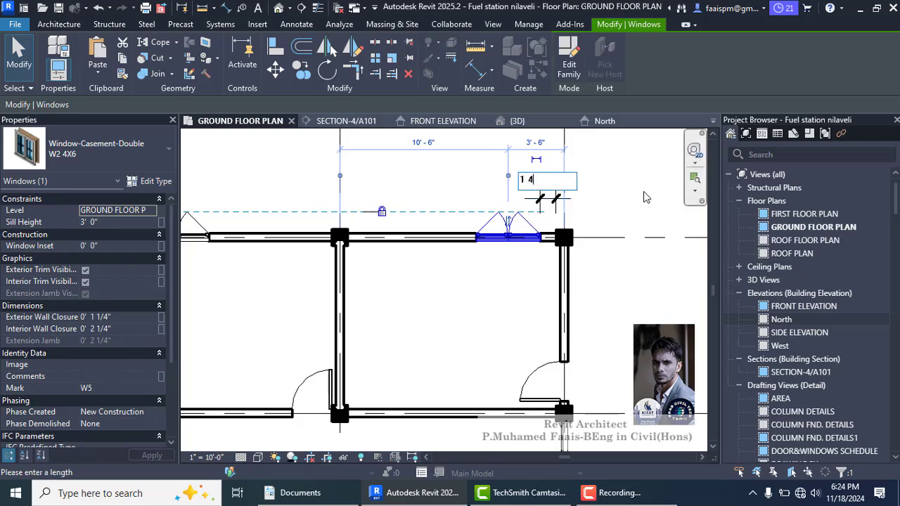
key("Return")
key("Escape")
scroll(484, 220, "down", 2)
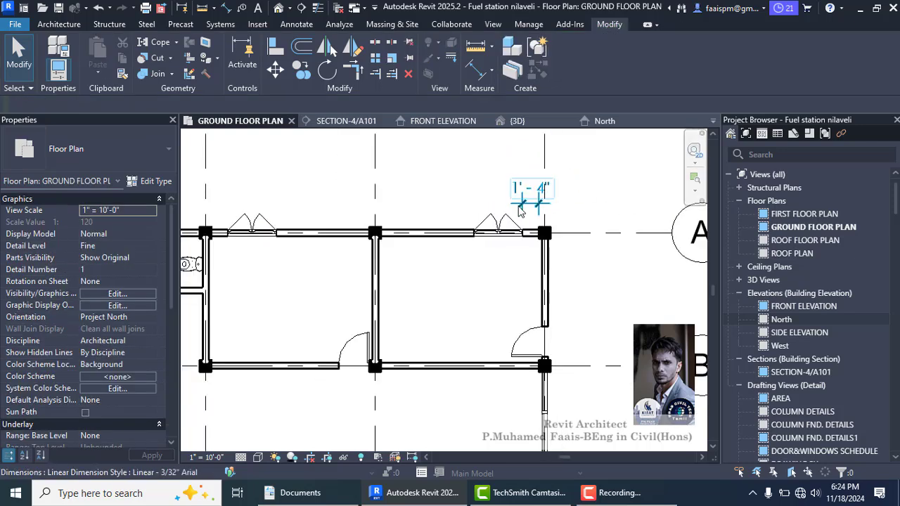
left_click(521, 209)
key("Escape")
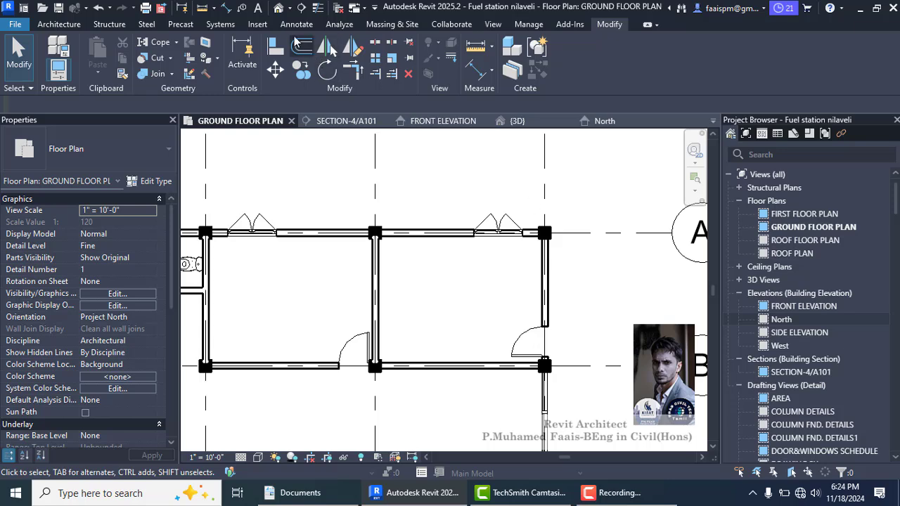
- Check the repositioned windows in the 3D view and return to the ground floor plan
left_click(278, 8)
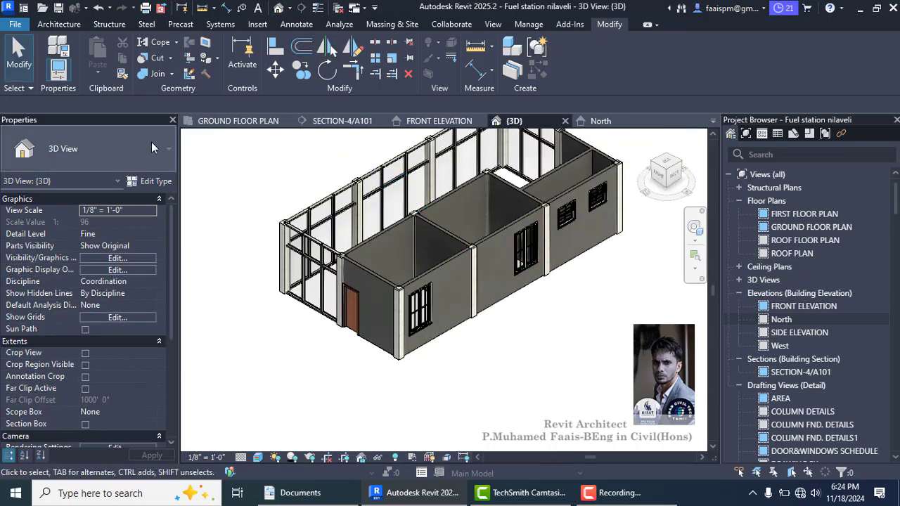
left_click(210, 125)
scroll(478, 233, "down", 4)
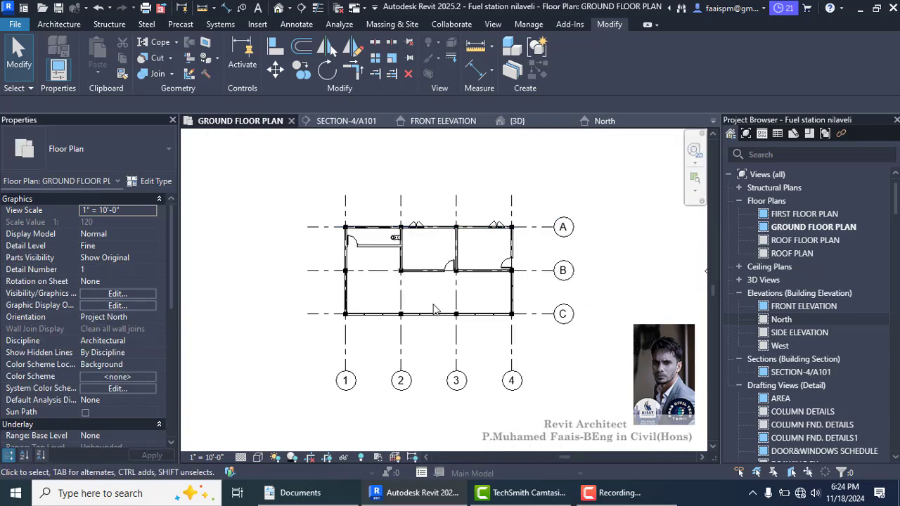
scroll(441, 308, "up", 2)
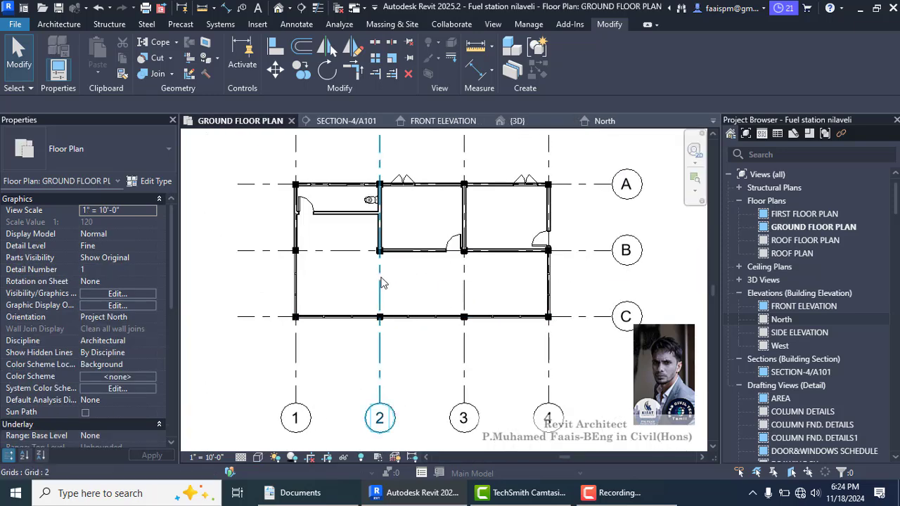
scroll(309, 294, "up", 1)
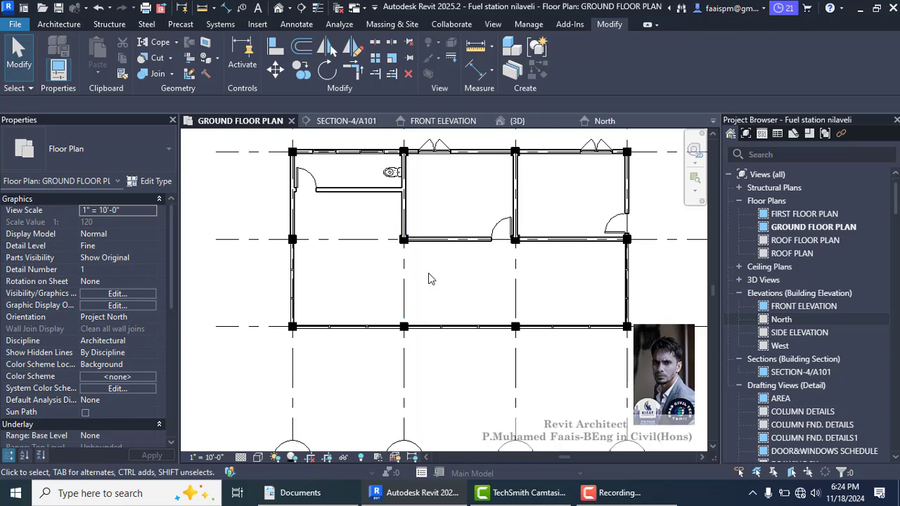
- Draw a Storefront curtain wall 10' 0" long along grid 2, between the inner faces of the grid C and grid B columns
left_click(63, 28)
left_click(52, 53)
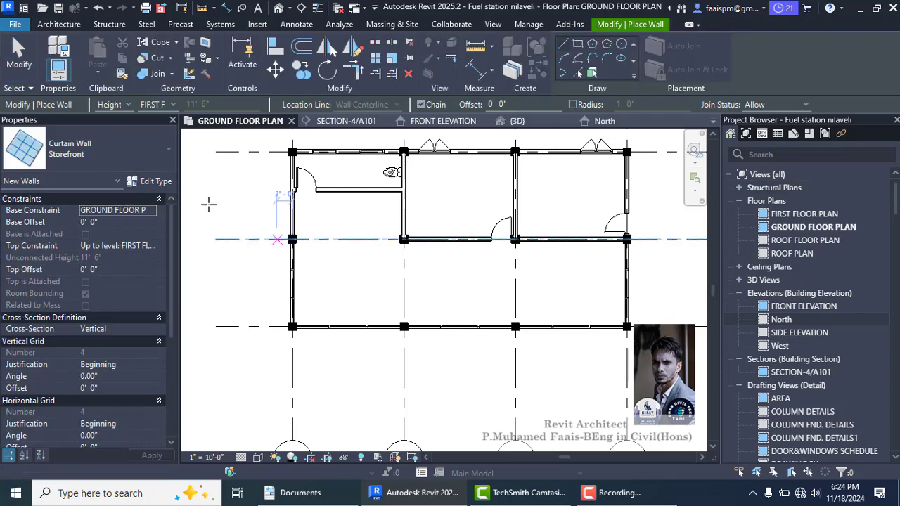
scroll(411, 295, "up", 1)
scroll(412, 296, "up", 1)
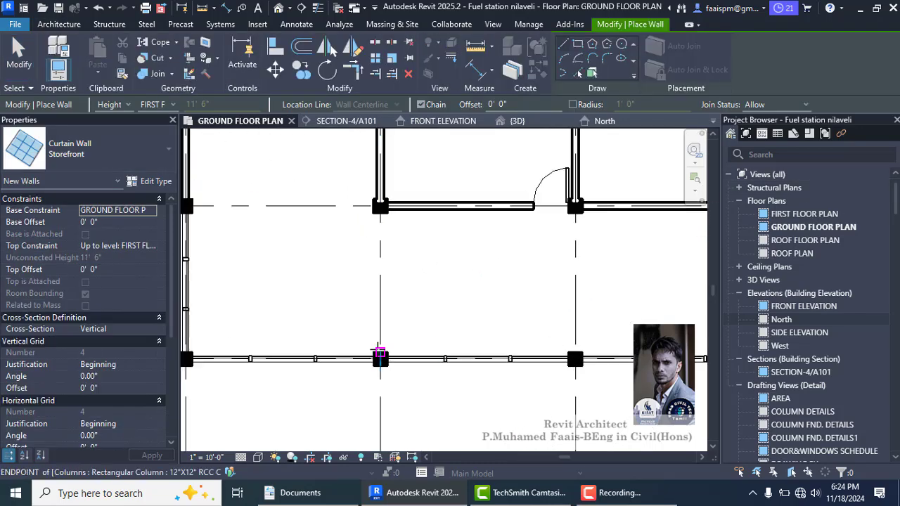
left_click(380, 359)
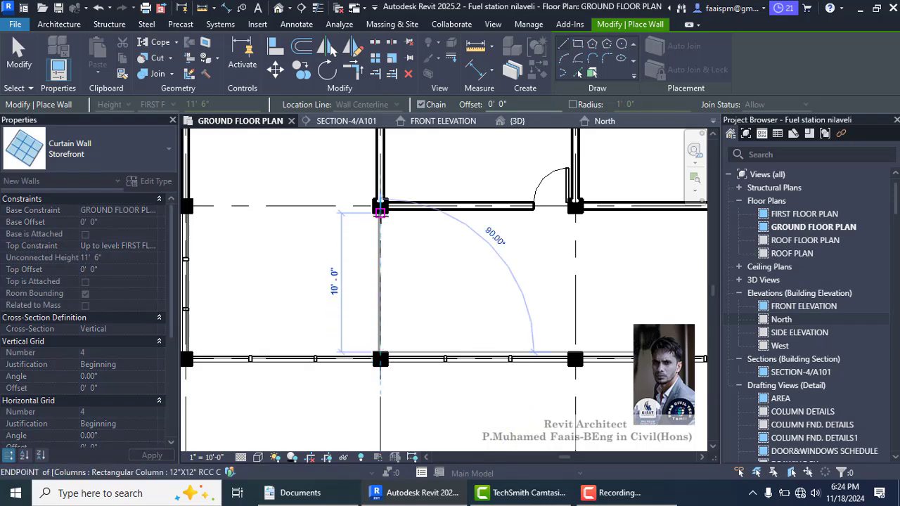
scroll(366, 259, "down", 1)
key("Escape")
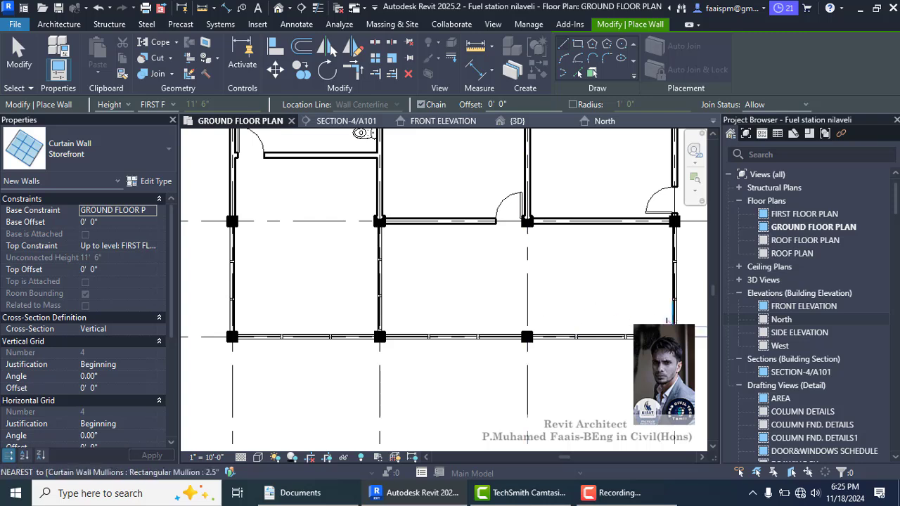
- Draw a Storefront curtain wall 10' 0" long along grid 3, from the grid C column face to the grid B column face
scroll(656, 302, "up", 1)
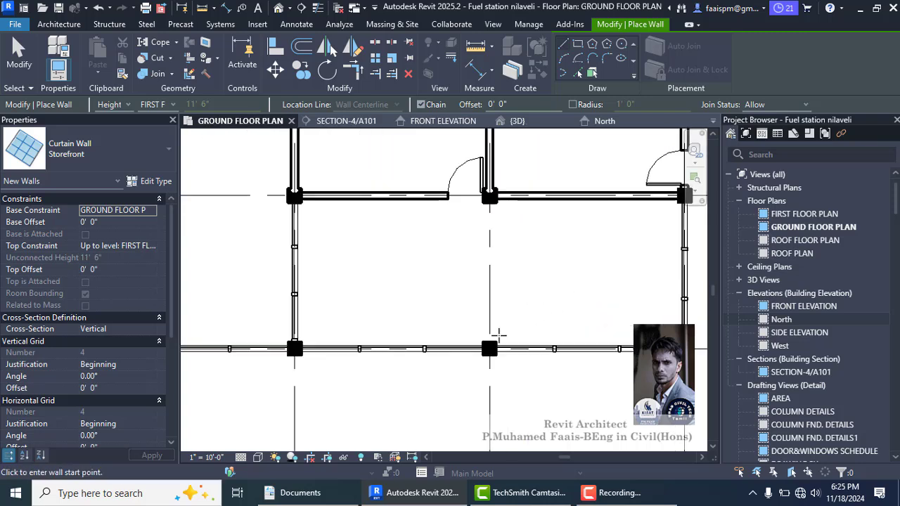
scroll(490, 344, "up", 1)
left_click(491, 343)
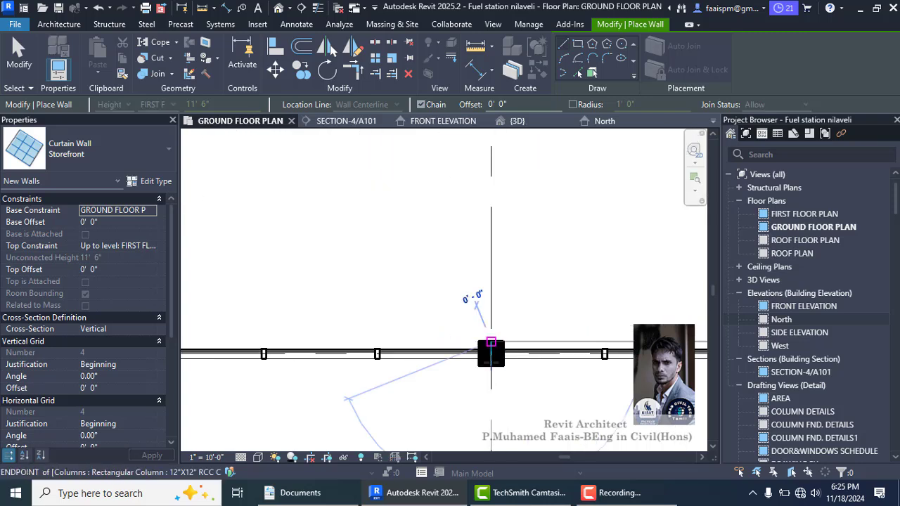
scroll(485, 313, "down", 1)
left_click(495, 217)
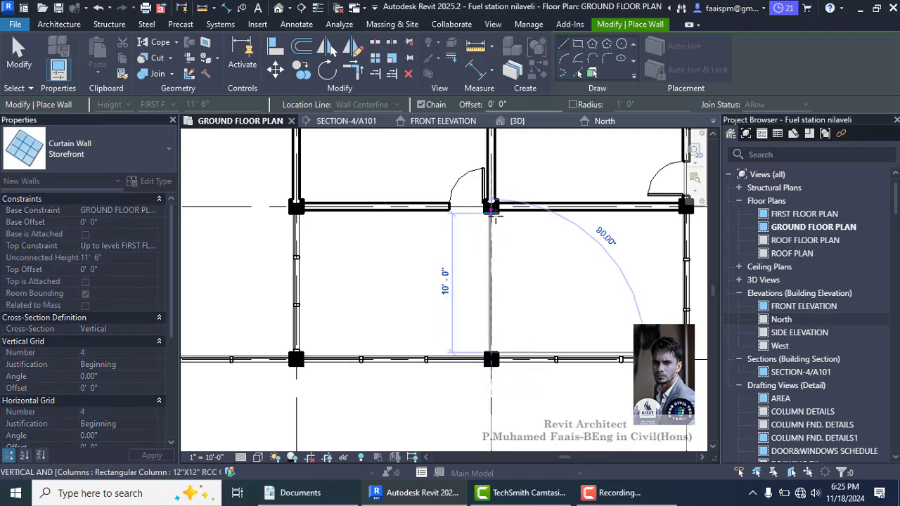
key("Escape")
scroll(411, 240, "down", 4)
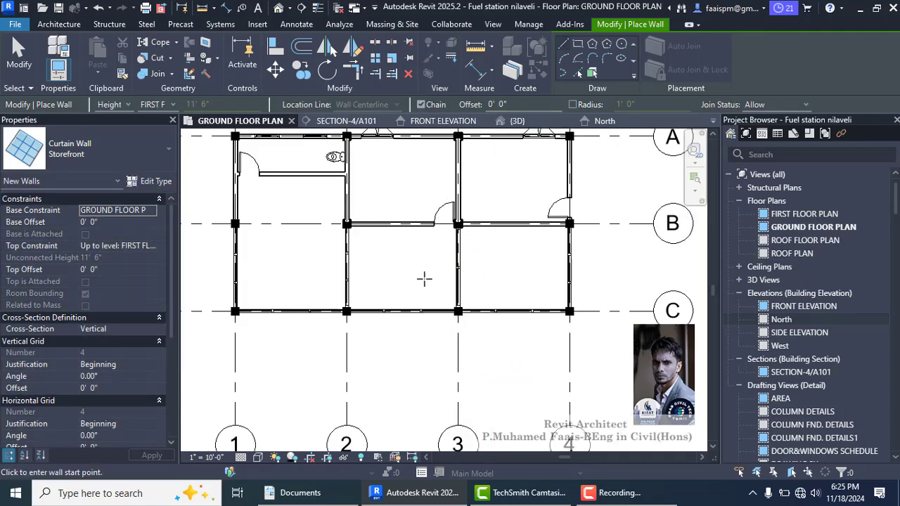
key("Escape")
- Unjoin the Generic - 6" wall on grid 3 between grids A and B from its adjoining geometry
scroll(402, 298, "down", 1)
scroll(355, 231, "up", 6)
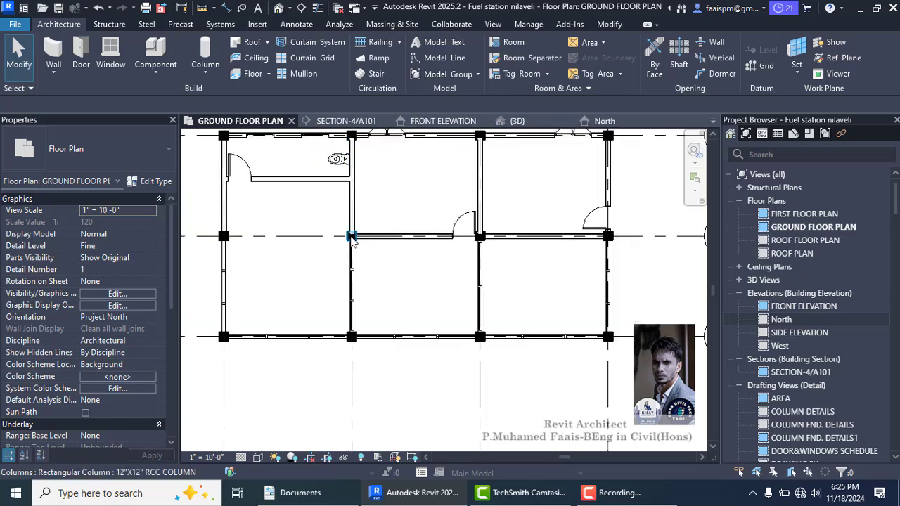
scroll(355, 232, "down", 6)
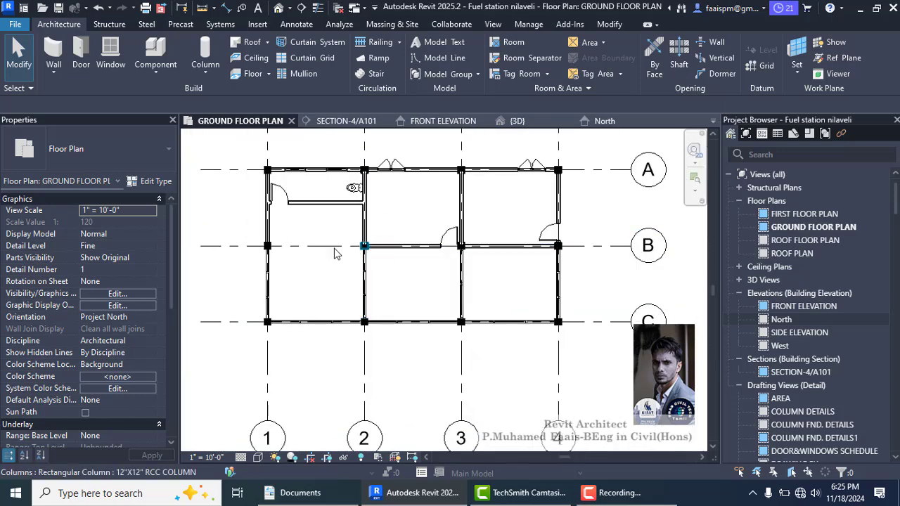
scroll(355, 247, "up", 4)
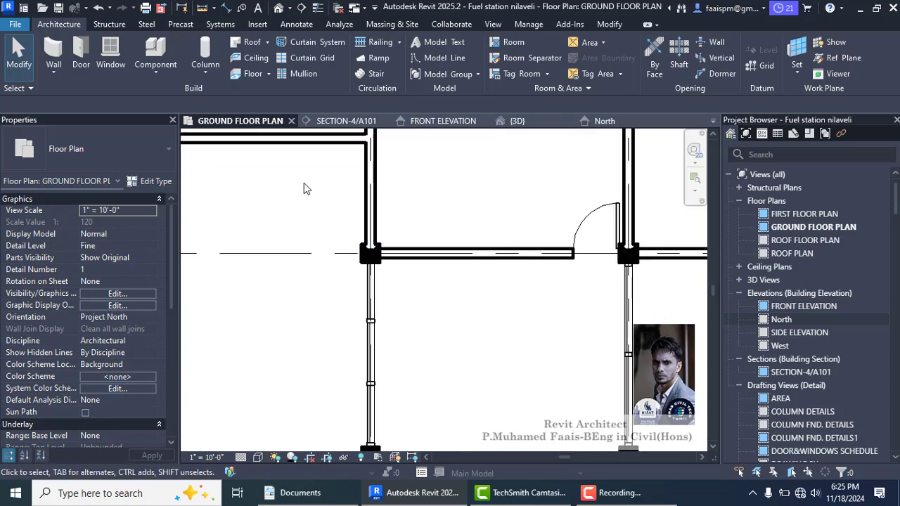
left_click(367, 151)
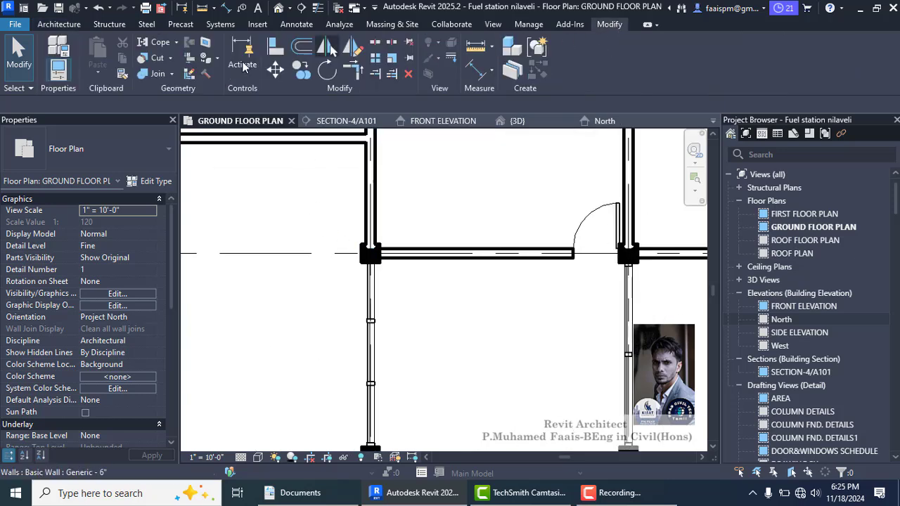
left_click(171, 73)
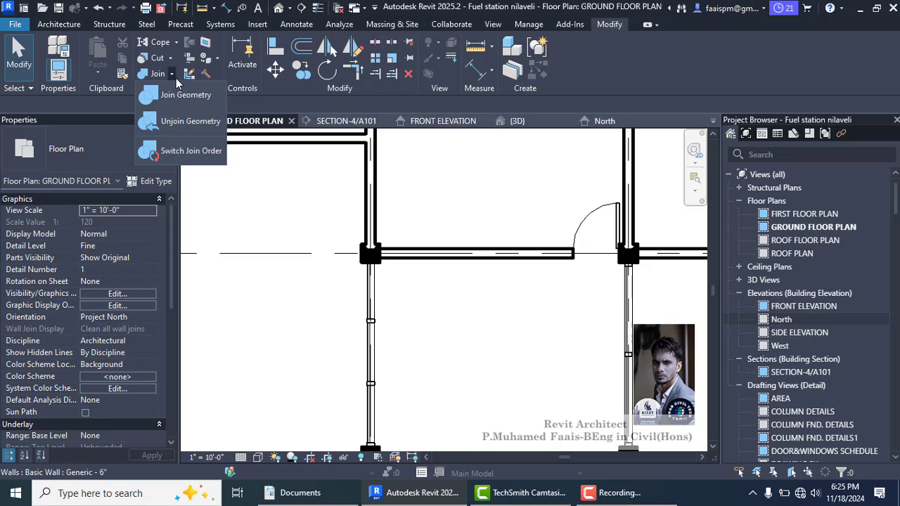
left_click(180, 123)
scroll(362, 204, "down", 2)
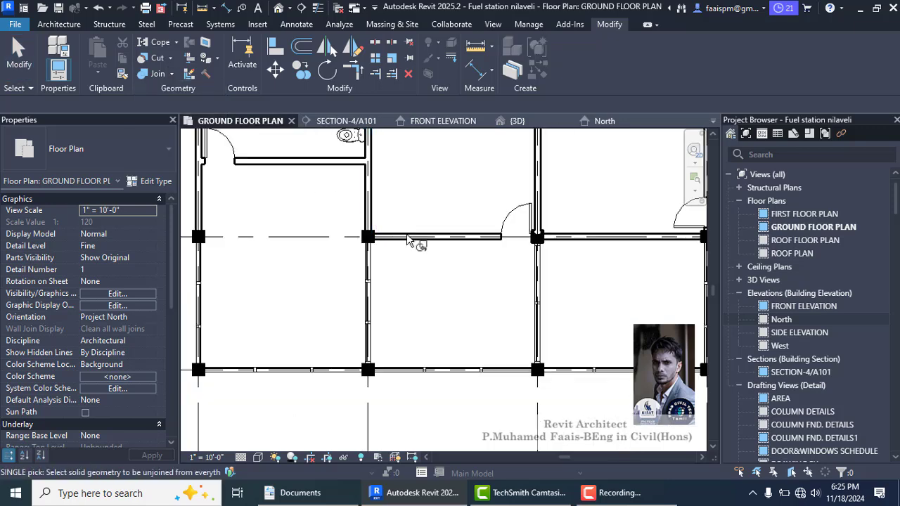
scroll(408, 240, "down", 2)
left_click(495, 224)
scroll(487, 238, "up", 3)
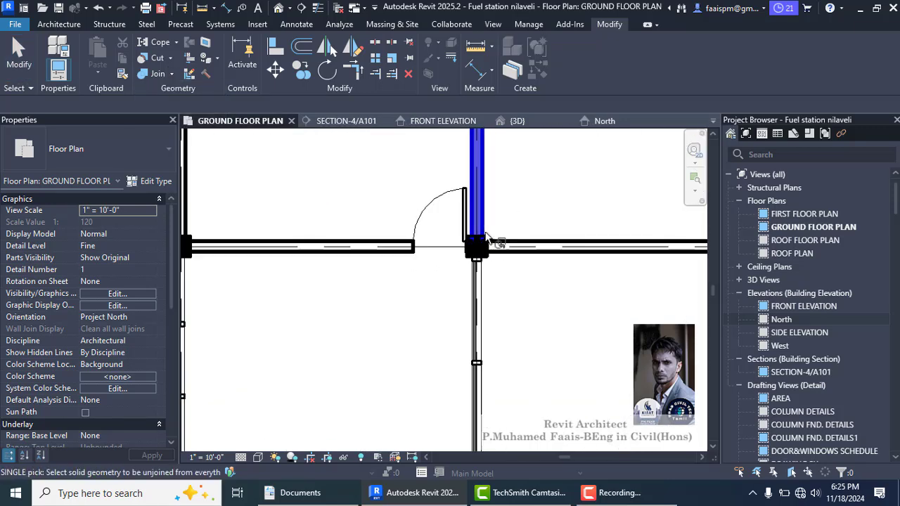
scroll(468, 260, "down", 3)
scroll(612, 281, "down", 1)
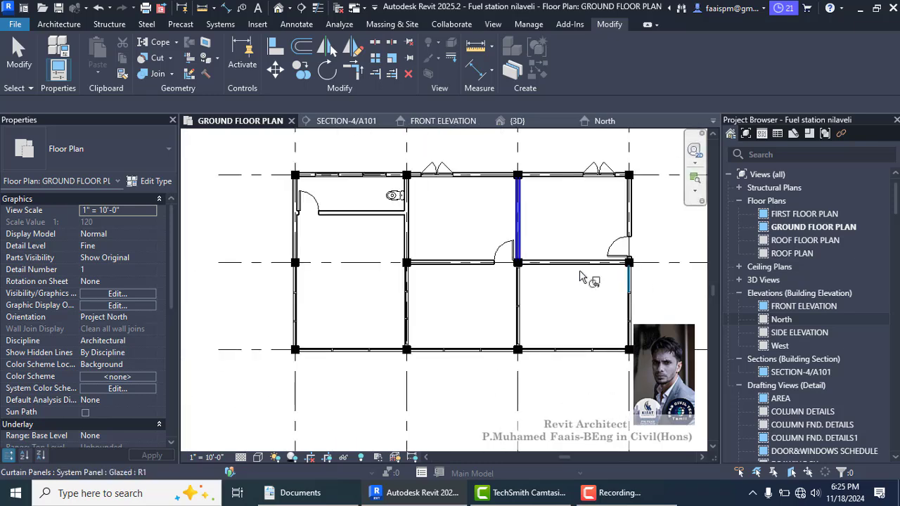
scroll(581, 276, "up", 2)
scroll(418, 288, "down", 4)
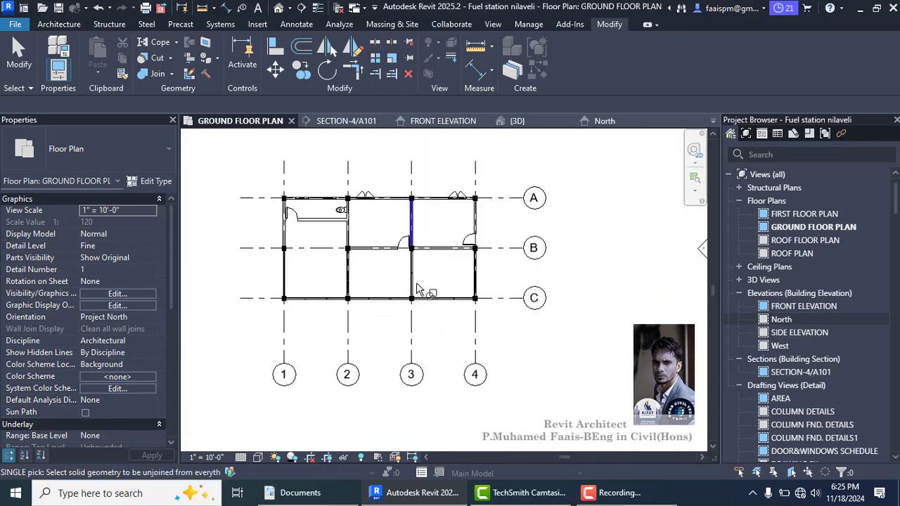
key("Escape")
- Check the curtain walls in the front elevation and return to the ground floor plan
scroll(367, 232, "up", 3)
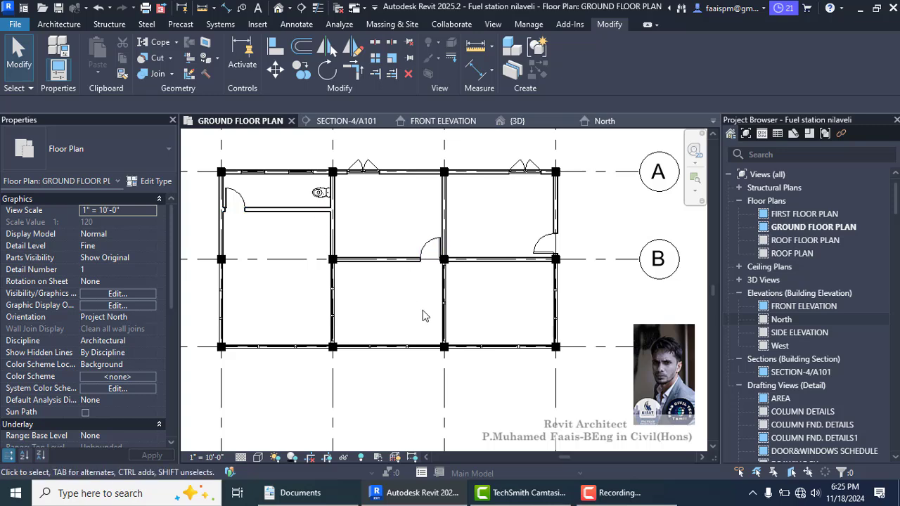
scroll(352, 320, "up", 1)
scroll(435, 289, "down", 1)
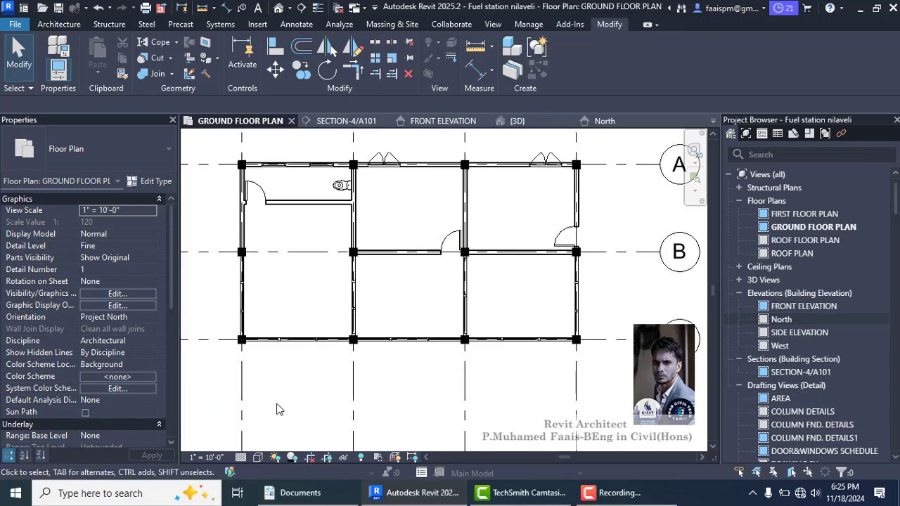
scroll(422, 182, "down", 3)
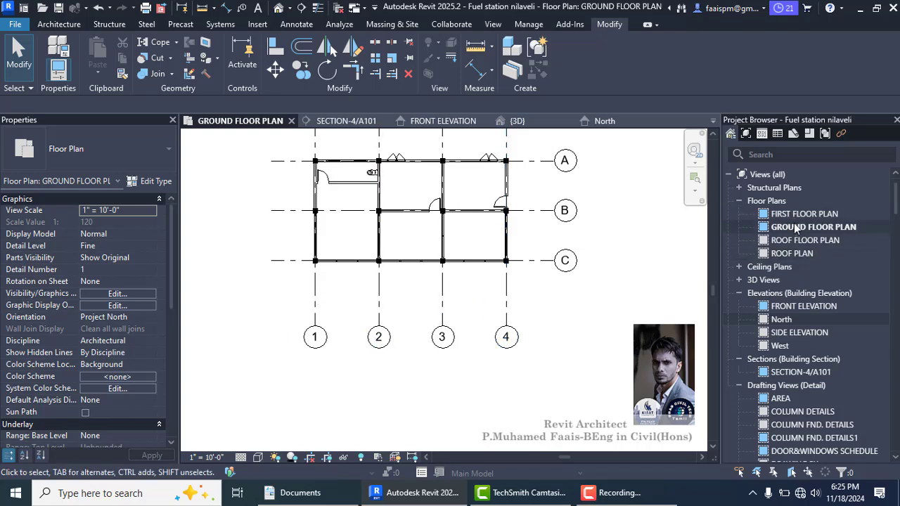
double_click(802, 307)
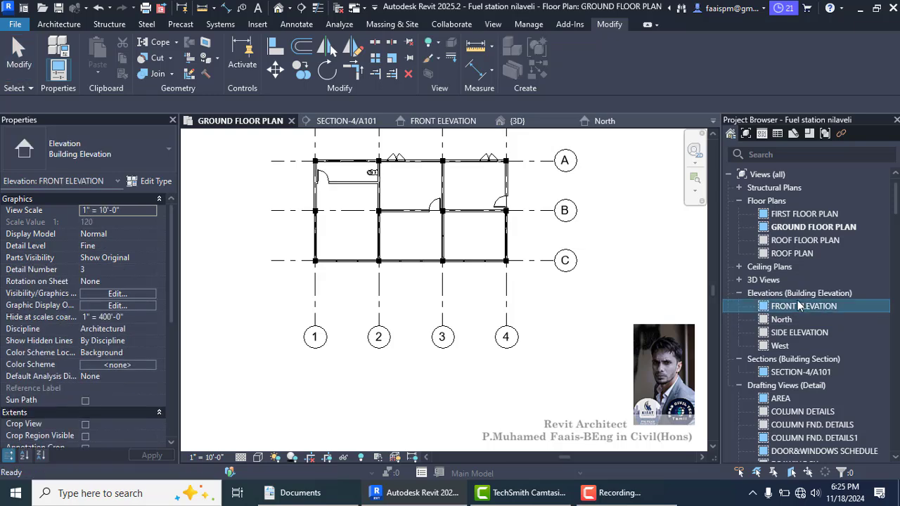
scroll(555, 296, "up", 2)
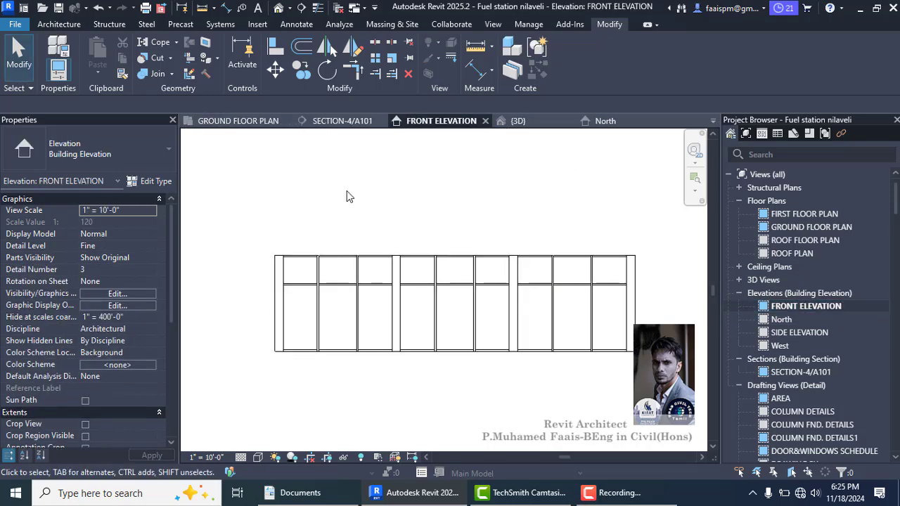
left_click(238, 121)
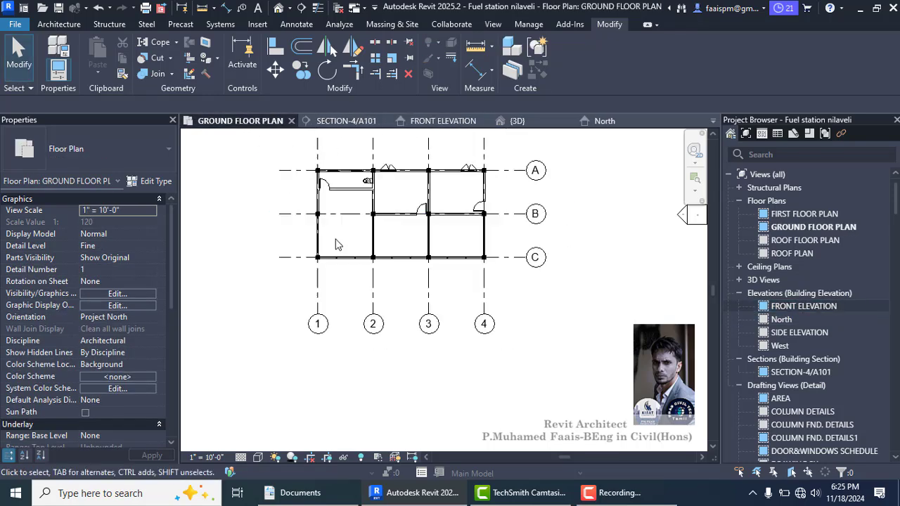
scroll(374, 266, "up", 1)
scroll(388, 184, "up", 1)
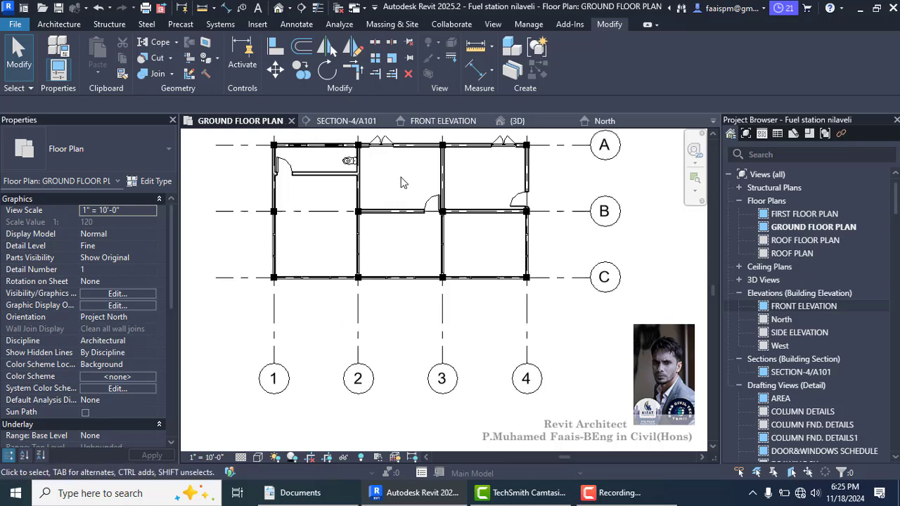
scroll(305, 264, "down", 2)
scroll(396, 203, "up", 3)
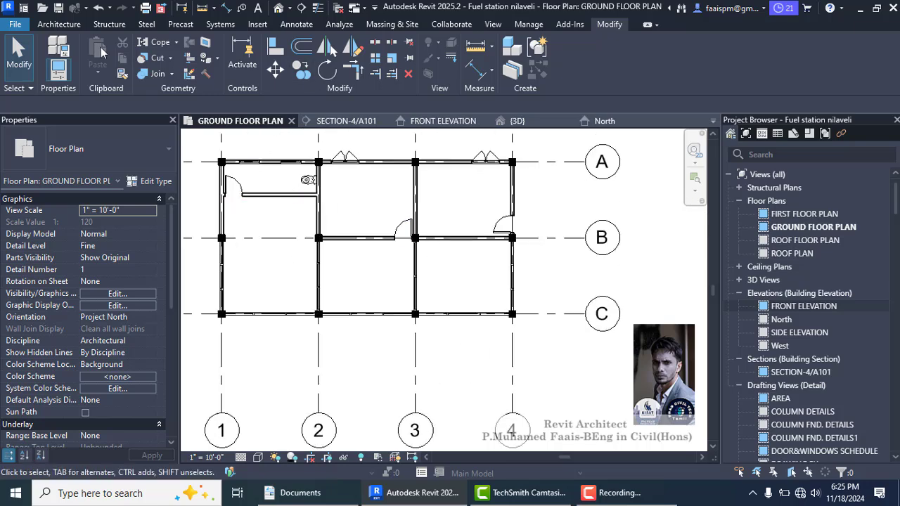
- Place two rooms tagged with Room Tag-FAAIS between grids A and B, one in the grid 2–3 bay and one in the grid 3–4 bay
left_click(59, 23)
left_click(512, 45)
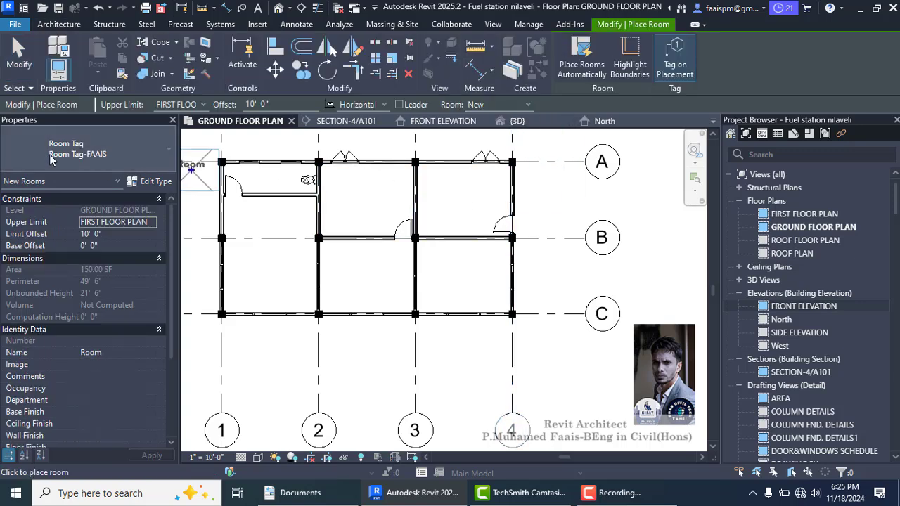
left_click(171, 155)
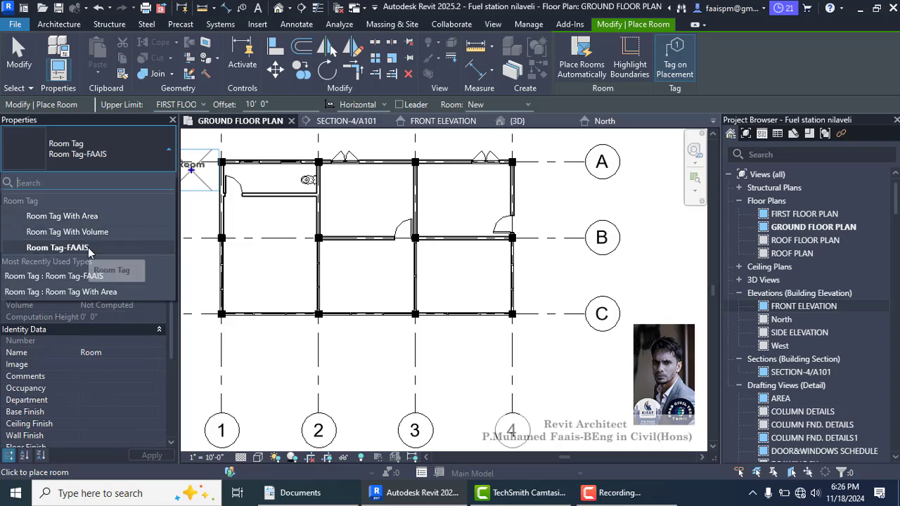
left_click(57, 248)
scroll(341, 200, "up", 1)
scroll(346, 203, "up", 1)
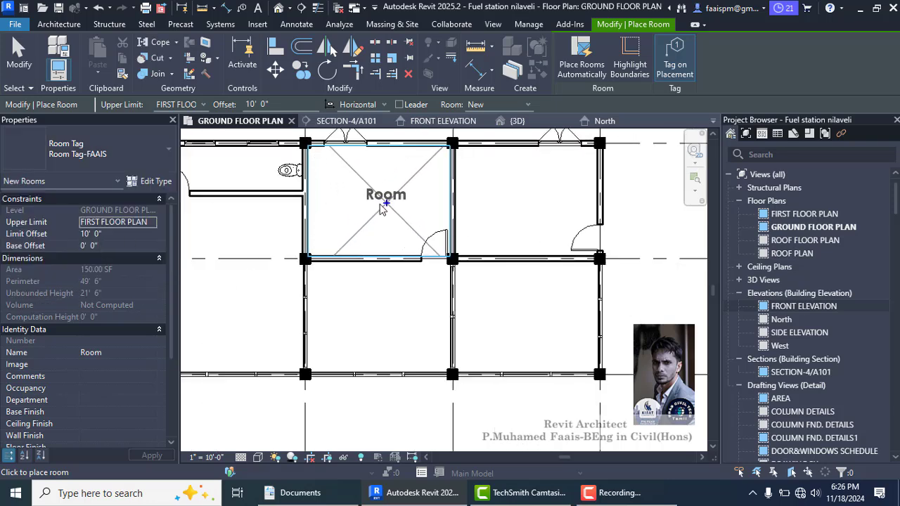
left_click(406, 211)
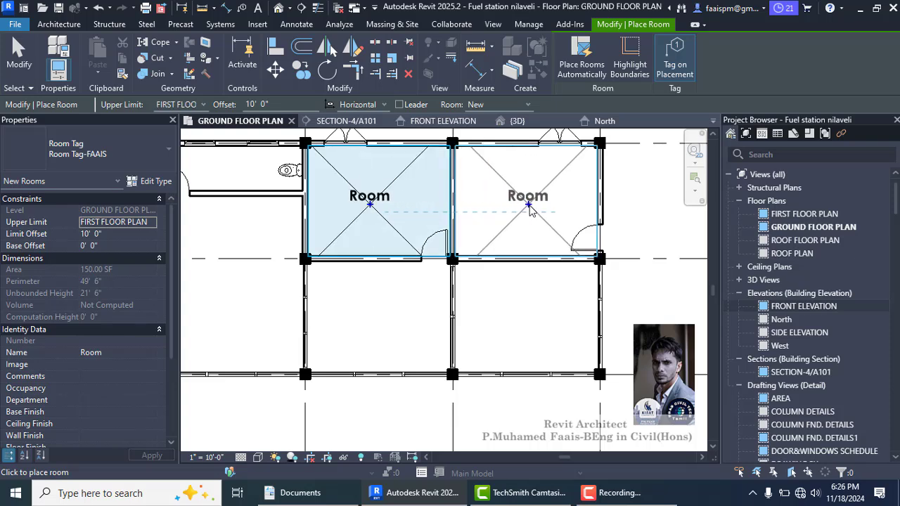
left_click(520, 218)
key("Escape")
key("Escape")
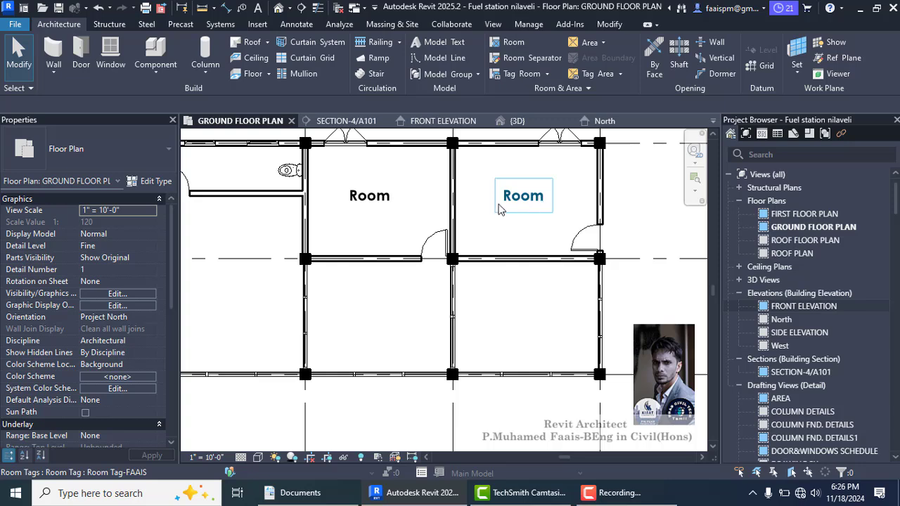
- Try moving the room tag in the grid 2–3 bay up toward grid A, then undo the move
scroll(499, 209, "down", 2)
scroll(416, 220, "up", 1)
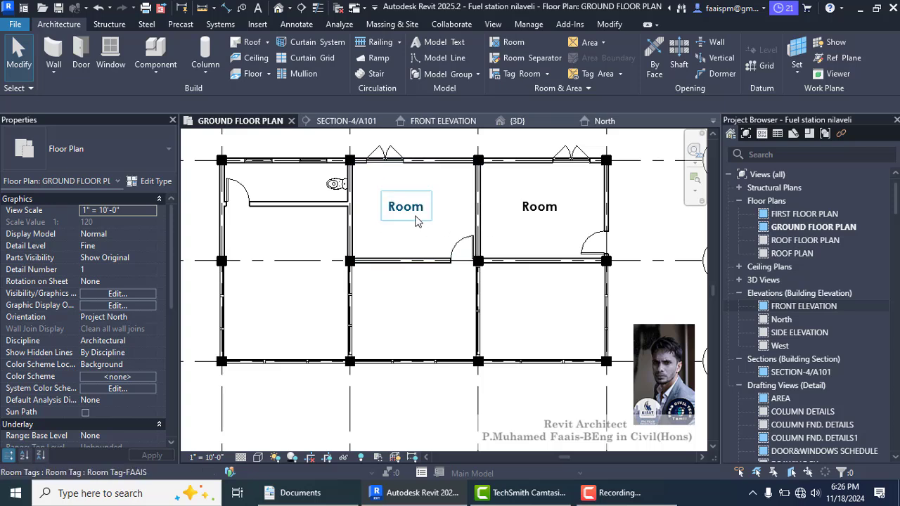
left_click(415, 216)
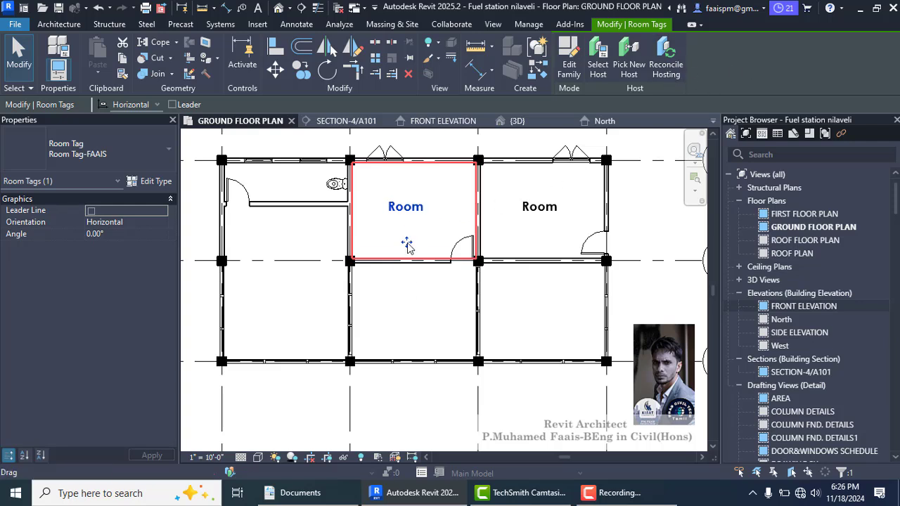
left_click_drag(406, 244, 432, 221)
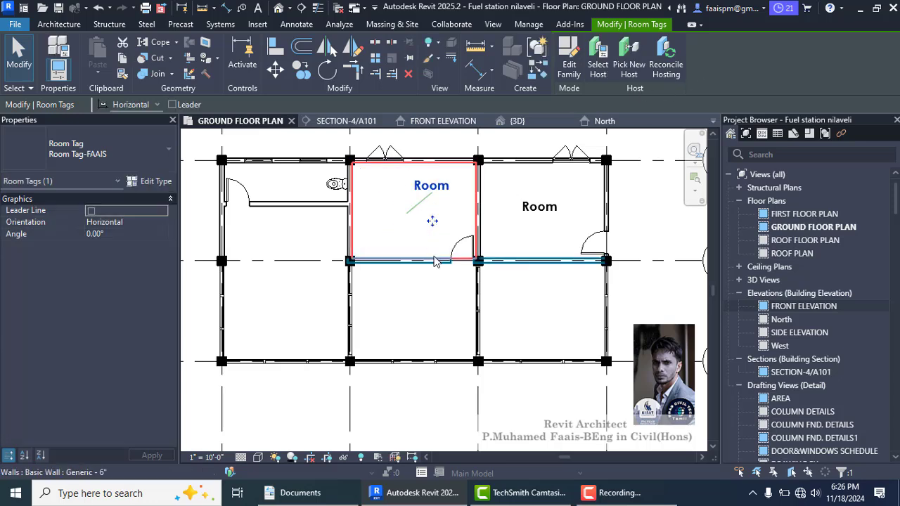
key("ctrl+z")
left_click(430, 331)
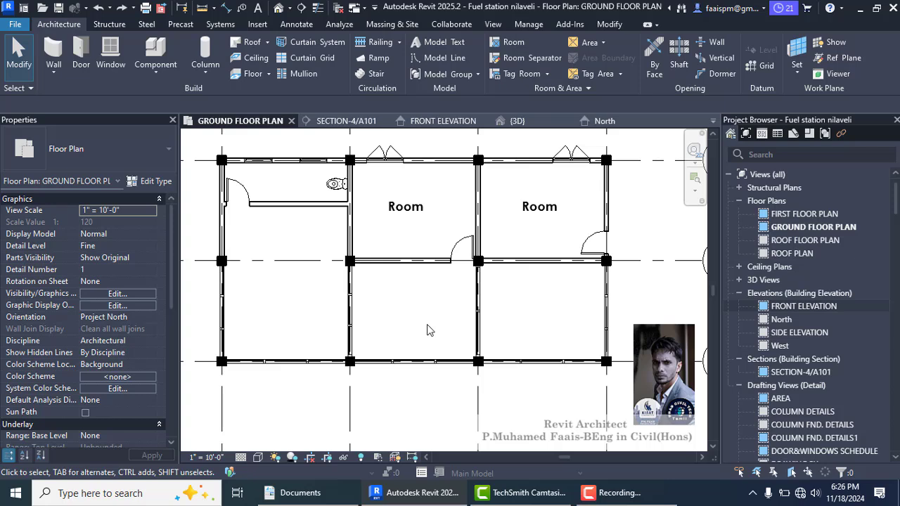
- Rename the room between grids 2 and 3 as STORE ROOM and the room between grids 3 and 4 as HALL
double_click(399, 221)
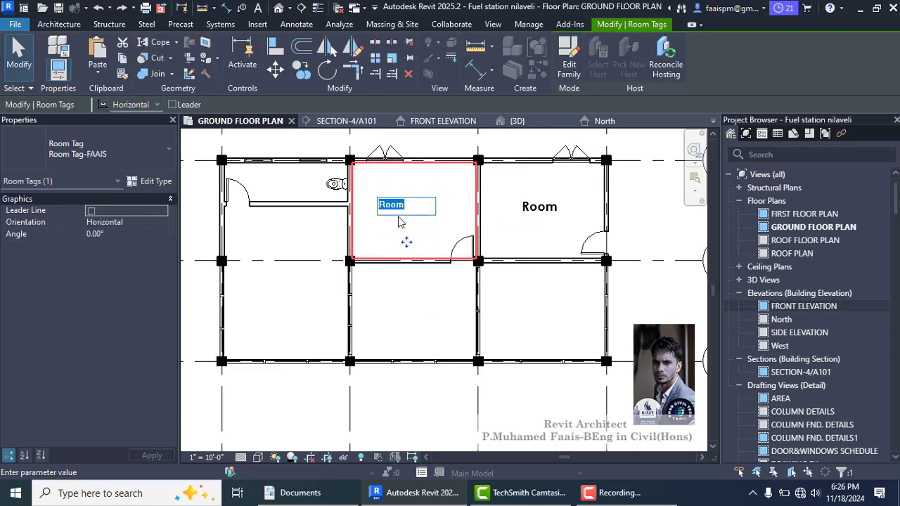
type("STORE ROOM")
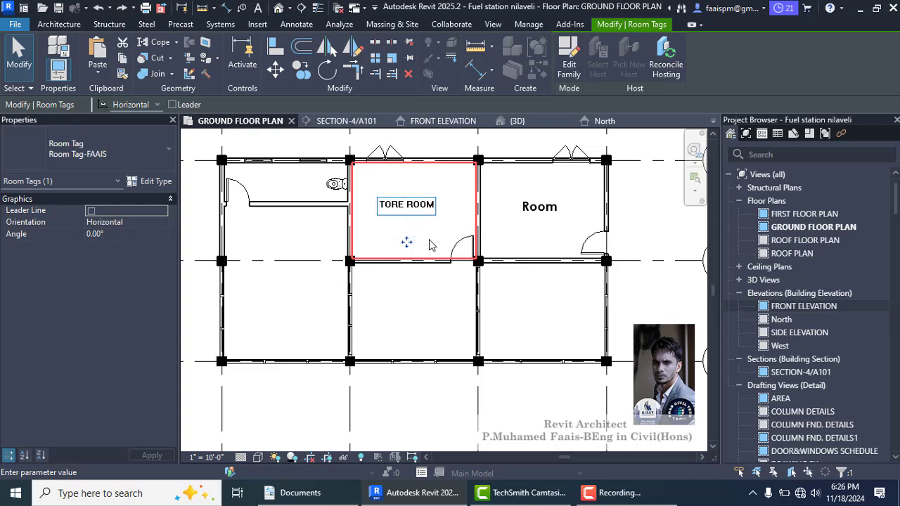
left_click(522, 305)
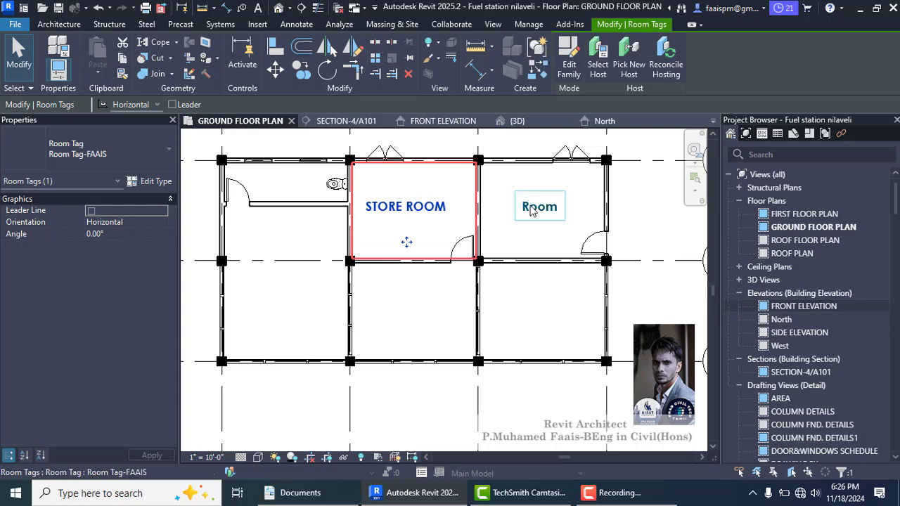
double_click(531, 209)
type("HALL")
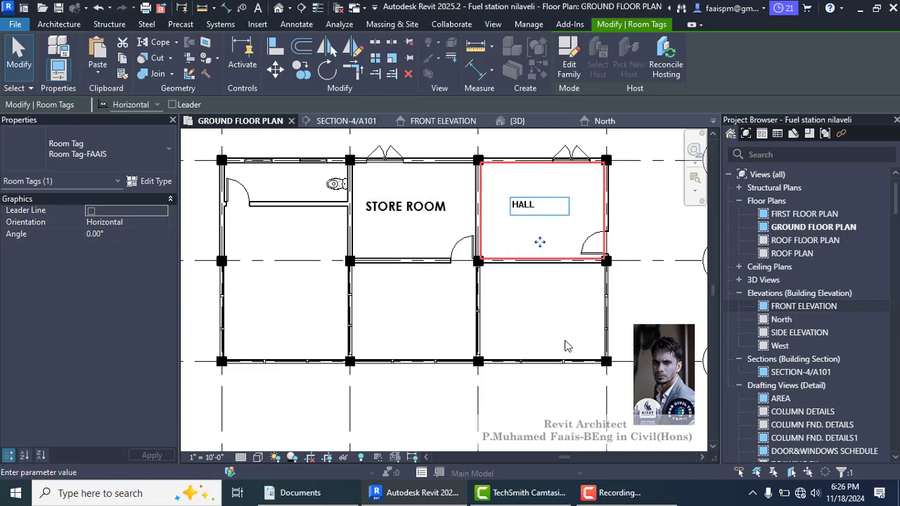
key("Return")
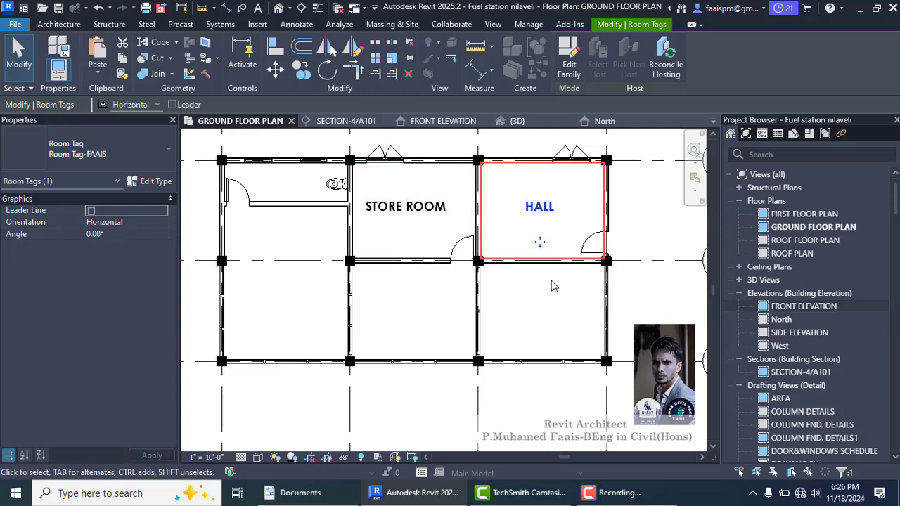
scroll(501, 212, "down", 1)
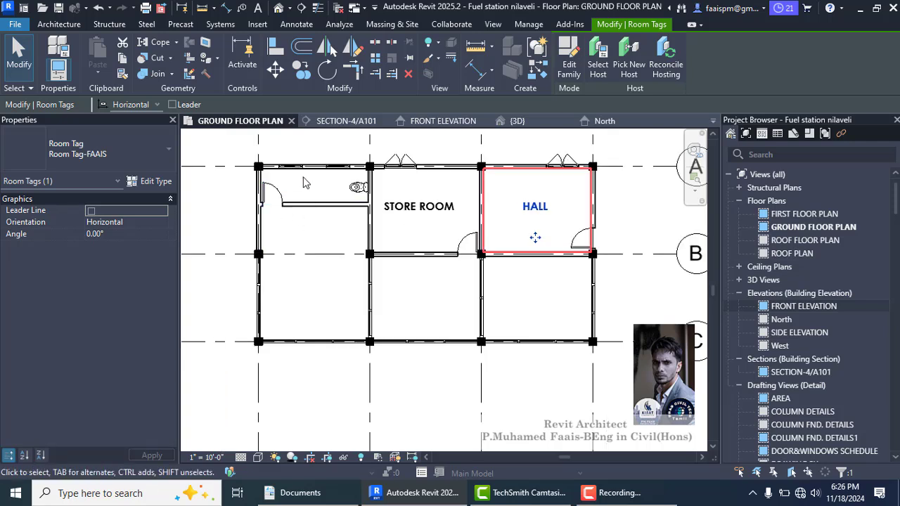
- Place a tagged room in the toilet space between grids 1 and 2 along grid A
left_click(59, 24)
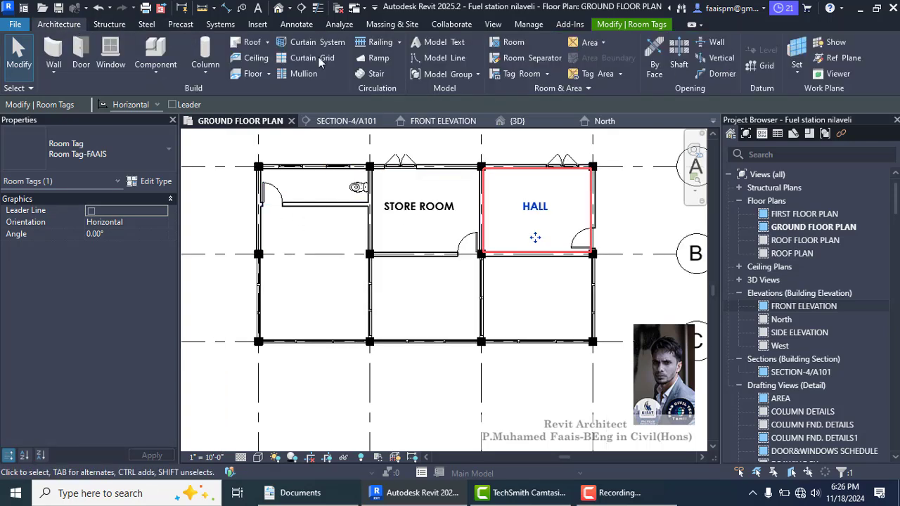
left_click(514, 42)
scroll(320, 193, "up", 2)
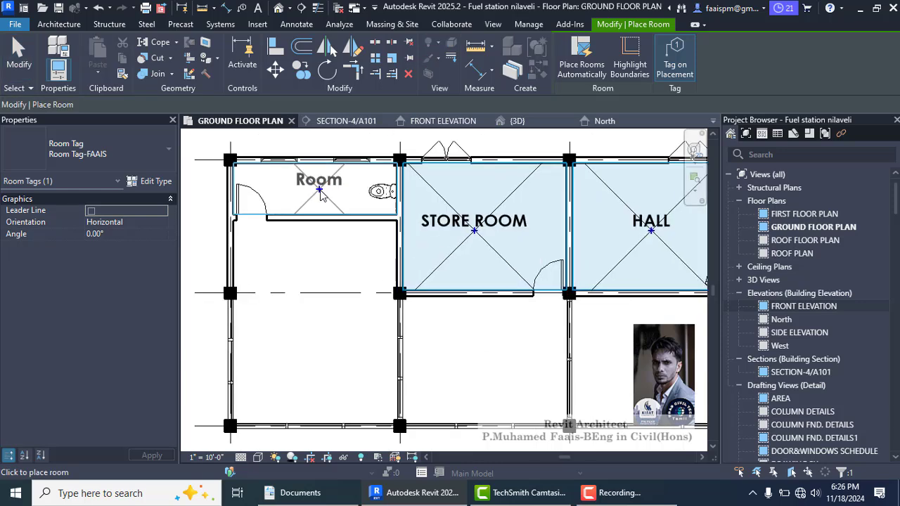
left_click(320, 194)
key("Escape")
key("Escape")
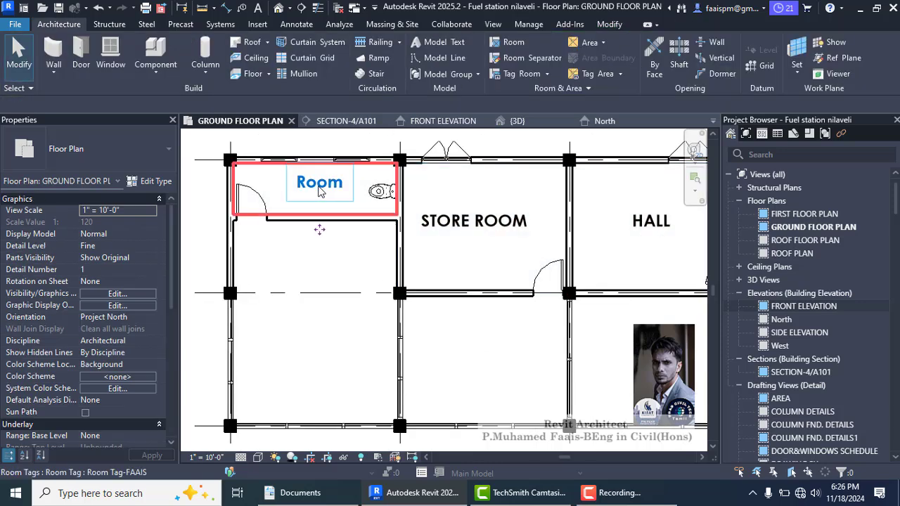
- Rename the toilet room as B&T
double_click(320, 186)
type("B&T")
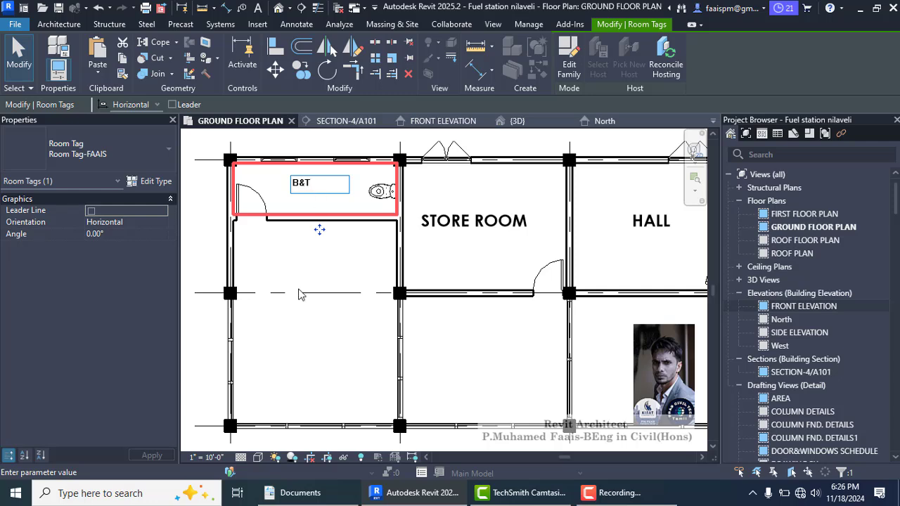
left_click(307, 362)
- Place a tagged room in the large space below B&T between grids 1 and 2, and save the project
scroll(316, 271, "down", 3)
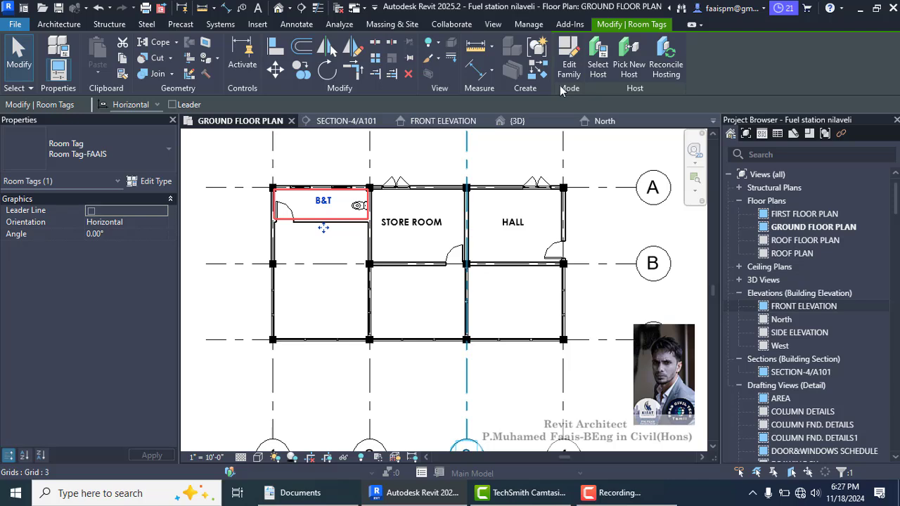
left_click(56, 25)
left_click(503, 42)
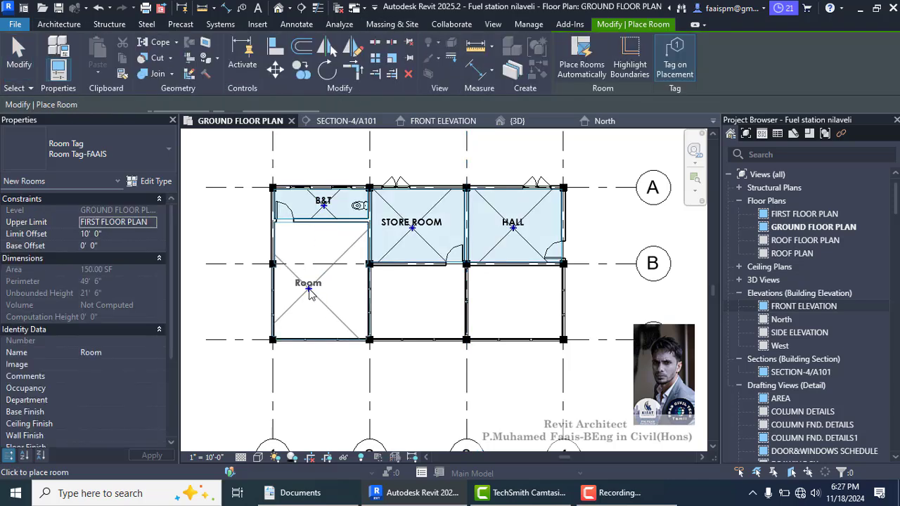
scroll(310, 294, "up", 2)
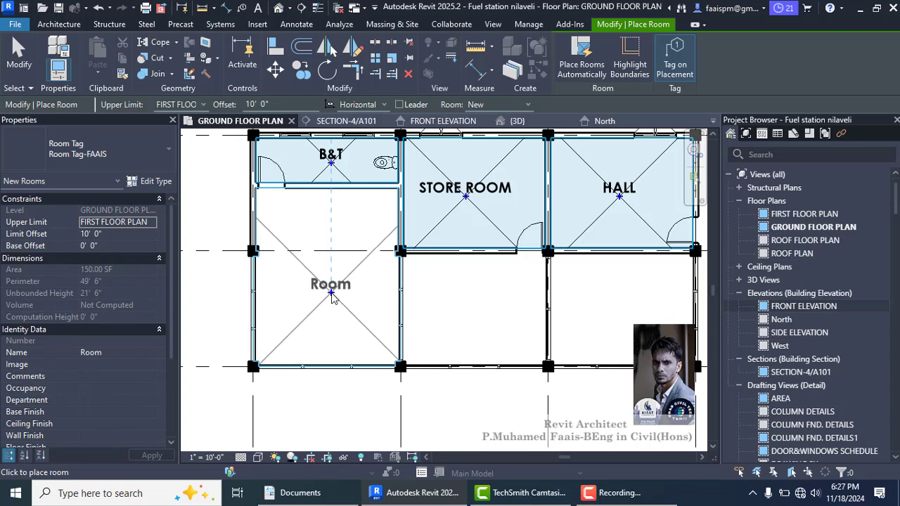
left_click(332, 295)
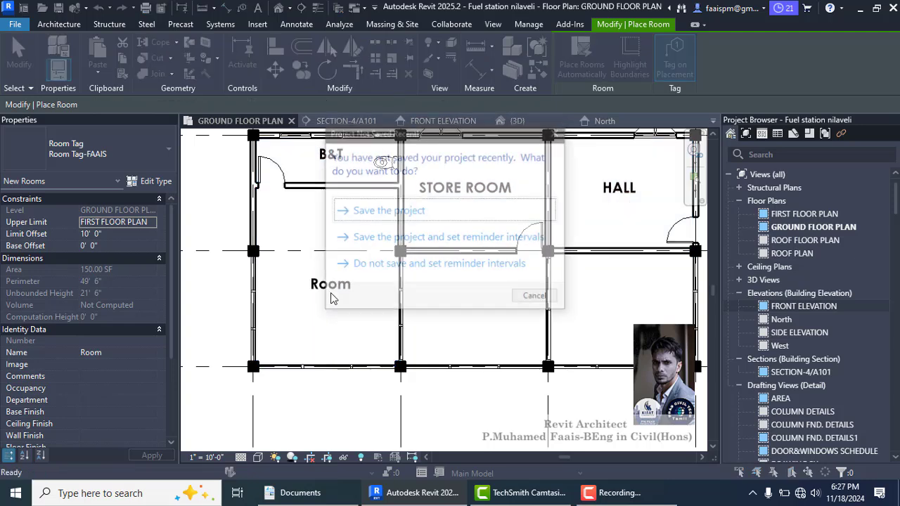
left_click(398, 214)
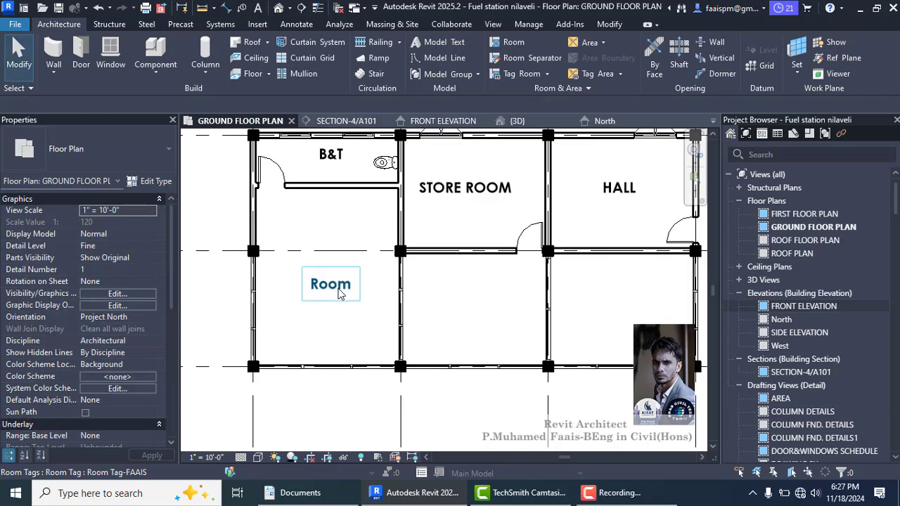
- Rename the room below B&T as V ROOM
left_click(334, 286)
left_click(339, 286)
type("V ROOM")
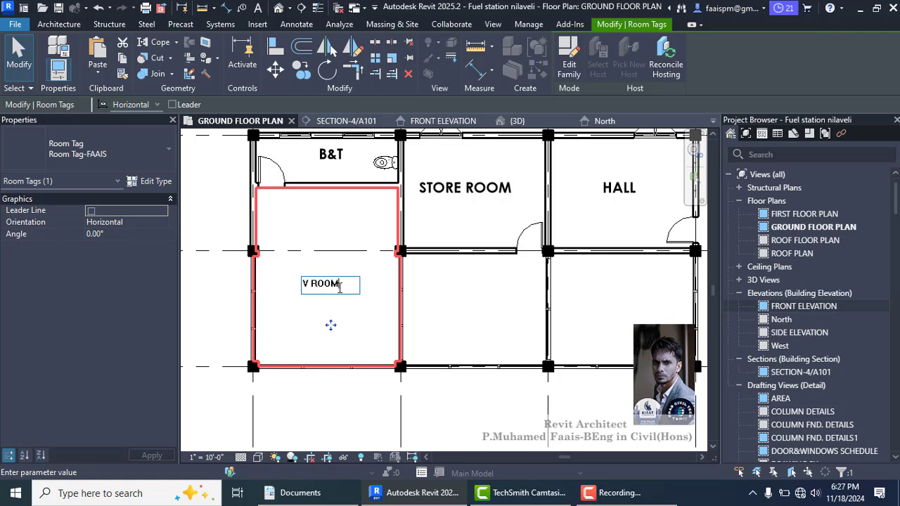
left_click(422, 327)
scroll(310, 294, "down", 2)
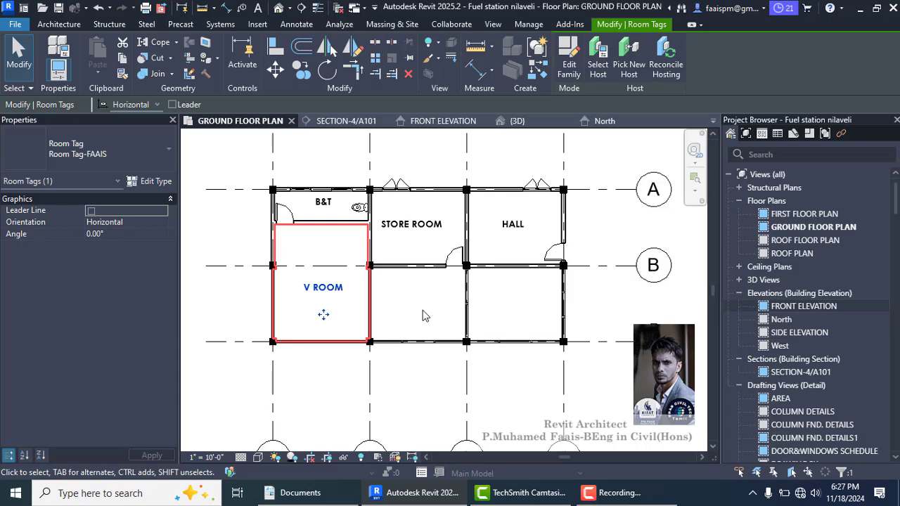
left_click(609, 492)
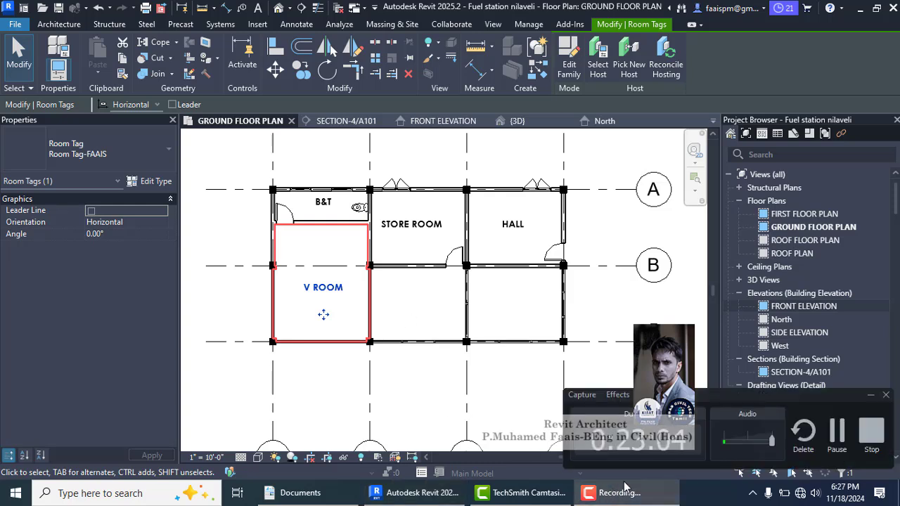
left_click(840, 436)
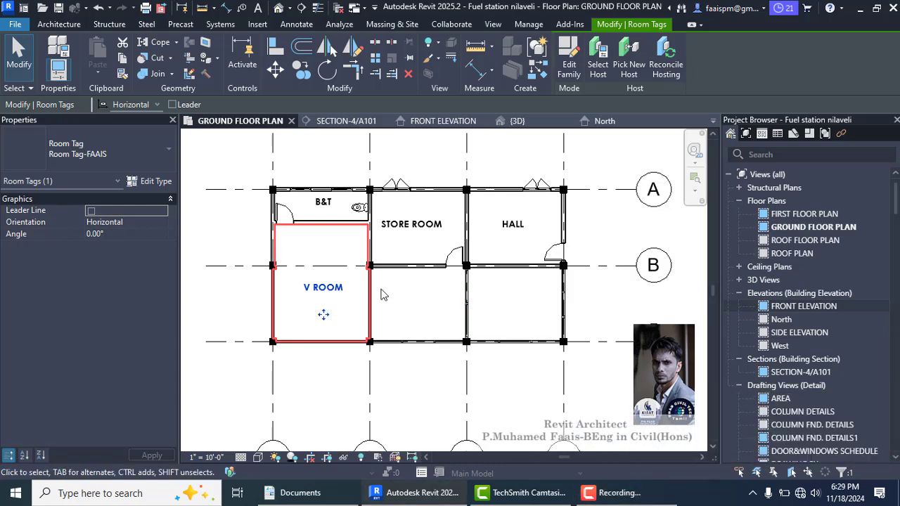
- Place a tagged room in the space below STORE ROOM, between grids 2 and 3 and grids B and C
scroll(413, 315, "up", 1)
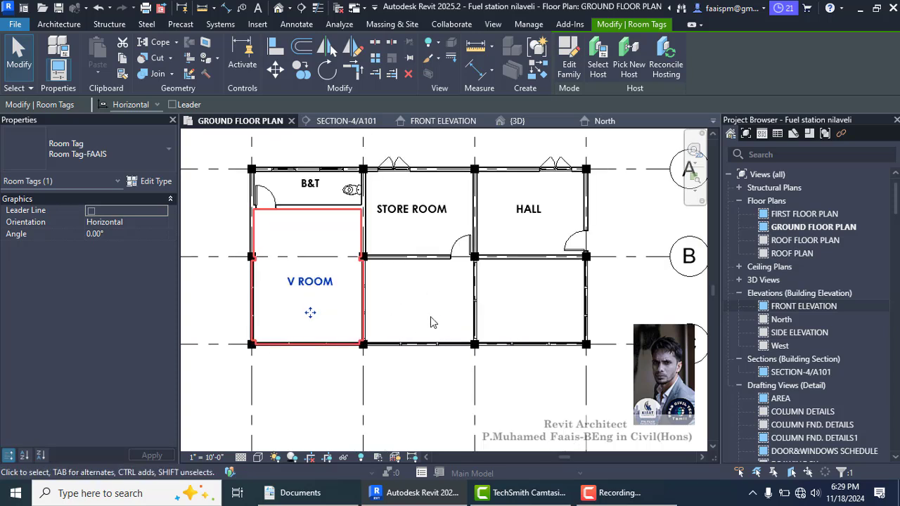
left_click(59, 24)
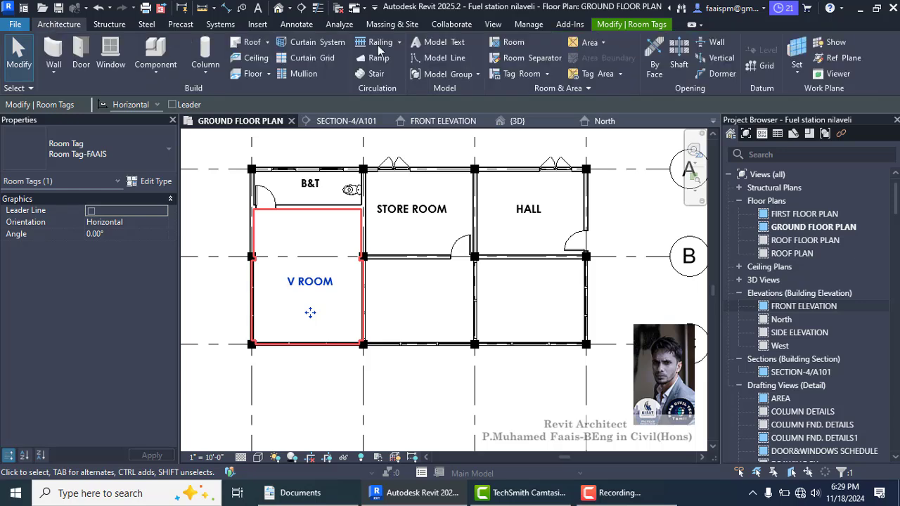
left_click(509, 42)
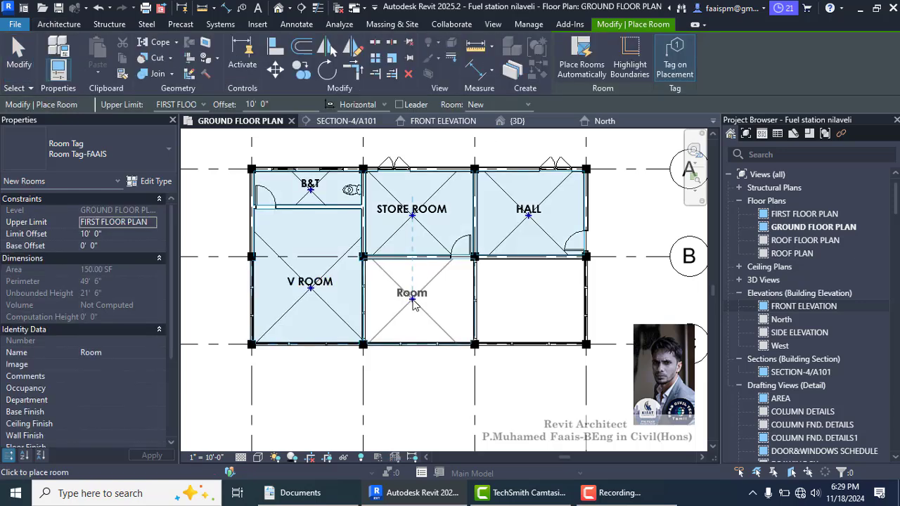
left_click(414, 301)
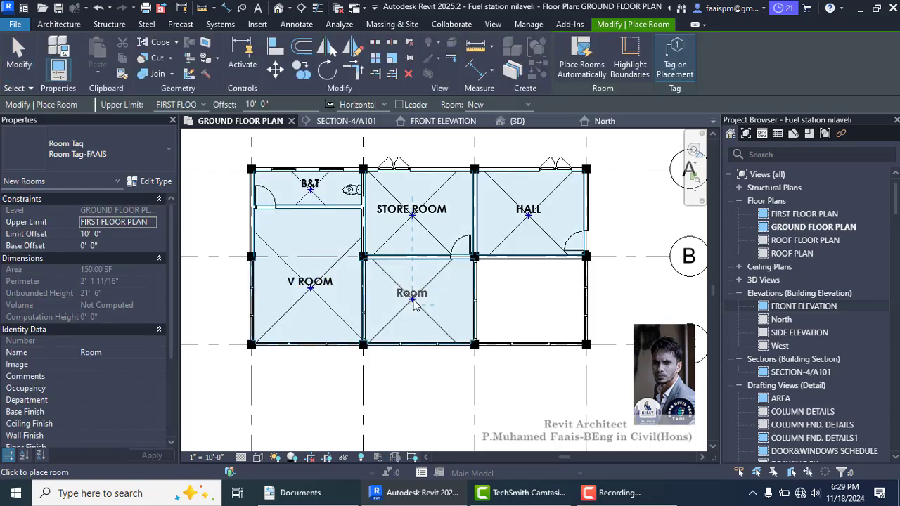
key("Escape")
- Rename the room below STORE ROOM as SALES ROOM
left_click(411, 292)
left_click(411, 292)
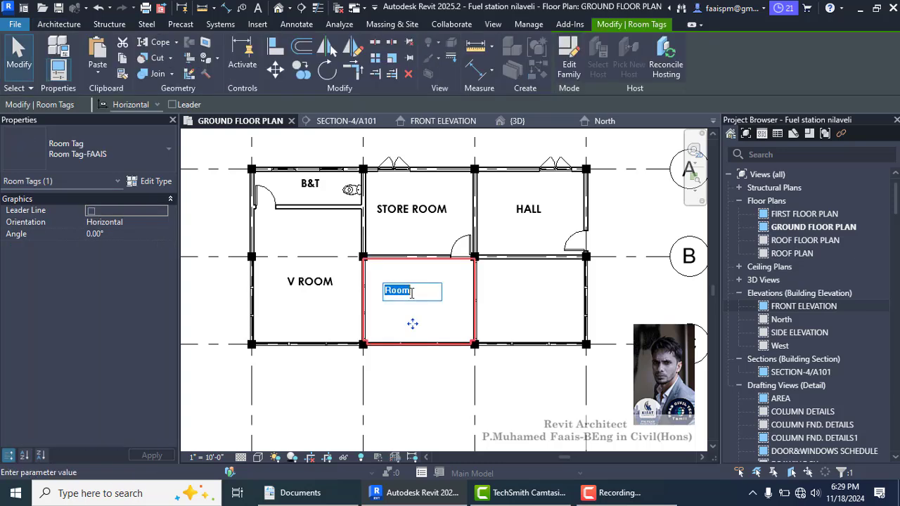
type("S")
type("ALES ROOM")
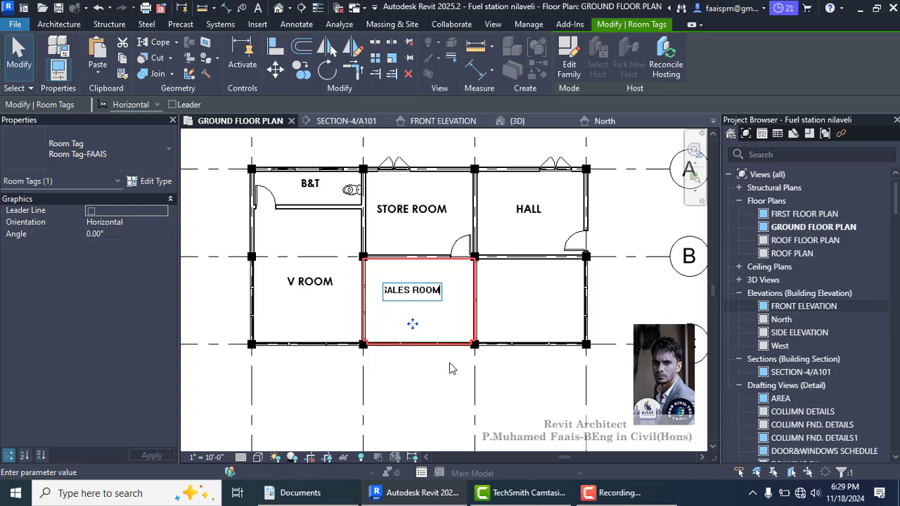
left_click(527, 313)
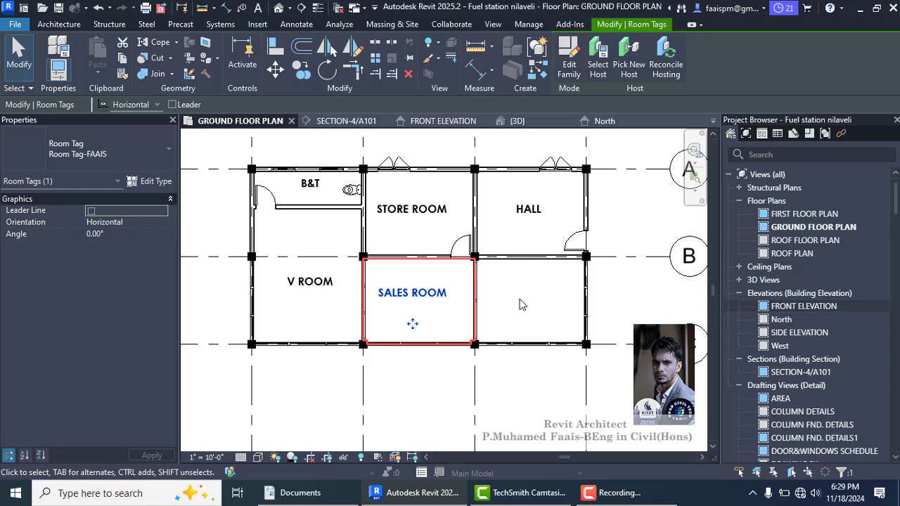
- Place a tagged room in the space below HALL, between grids 3 and 4 and grids B and C
left_click(59, 24)
key("r")
key("m")
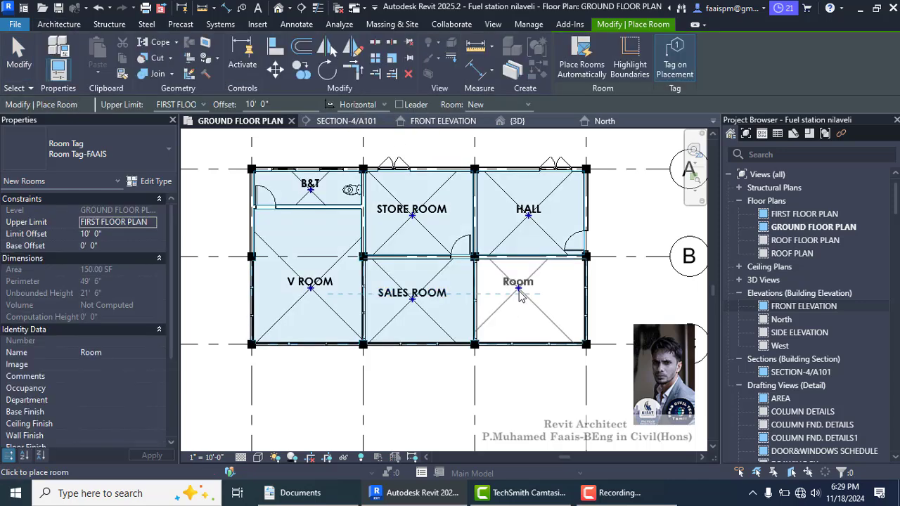
left_click(524, 302)
key("Escape")
key("Escape")
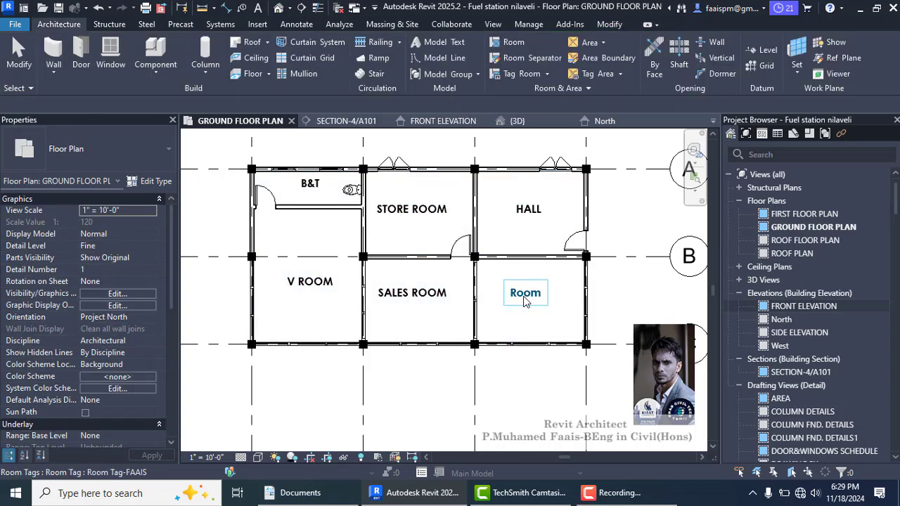
- Rename the room below HALL as MANAGER ROOM
left_click(524, 294)
left_click(523, 291)
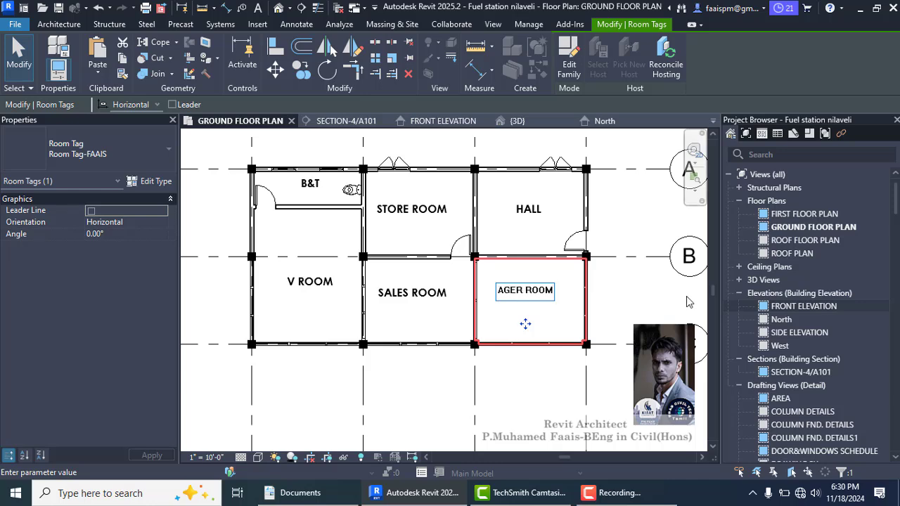
left_click(640, 310)
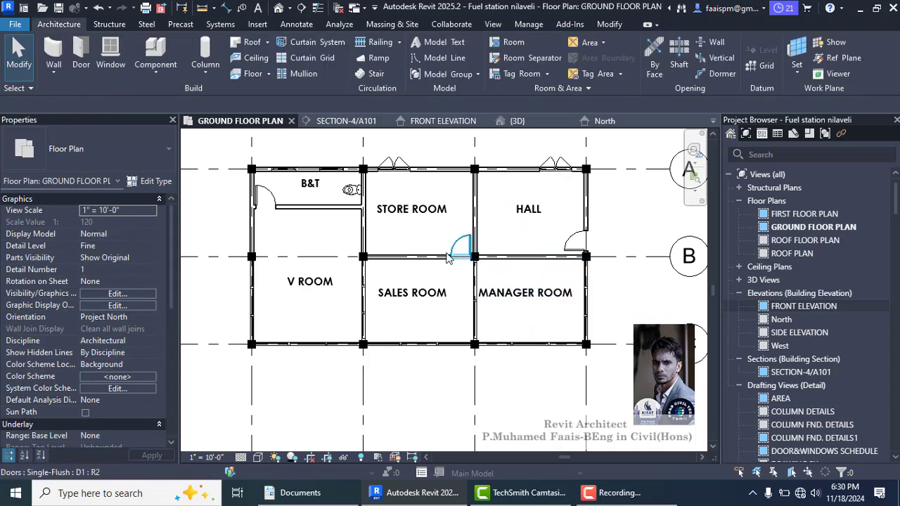
- Inspect the building in 3D from the rear and storefront sides, and review the room layout in the ground floor plan
scroll(447, 257, "down", 1)
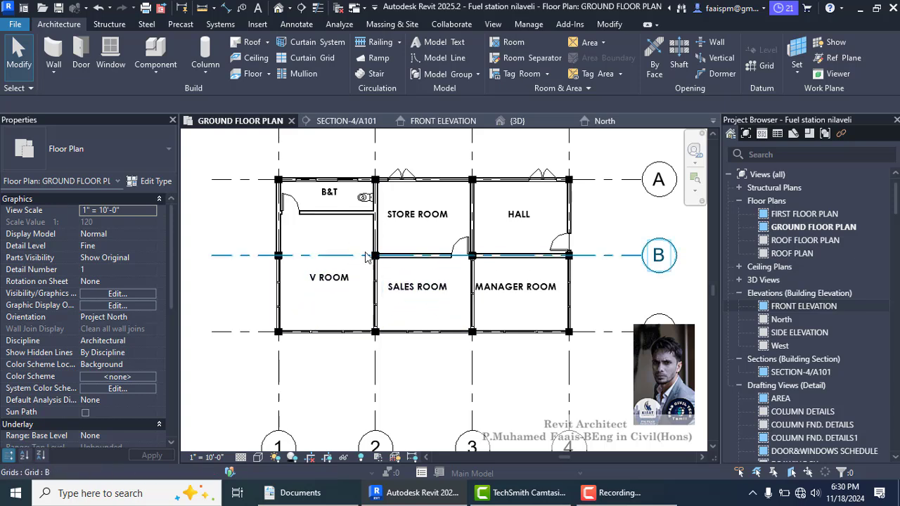
left_click(278, 8)
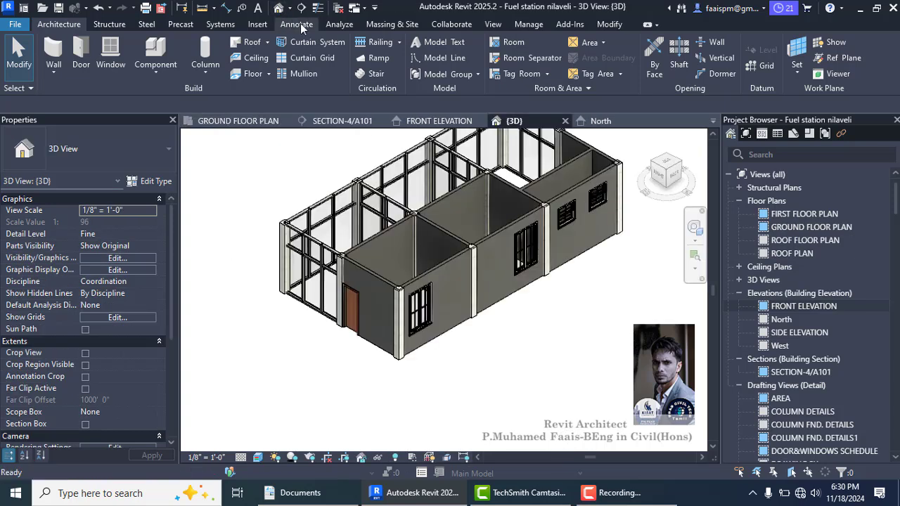
left_click(654, 169)
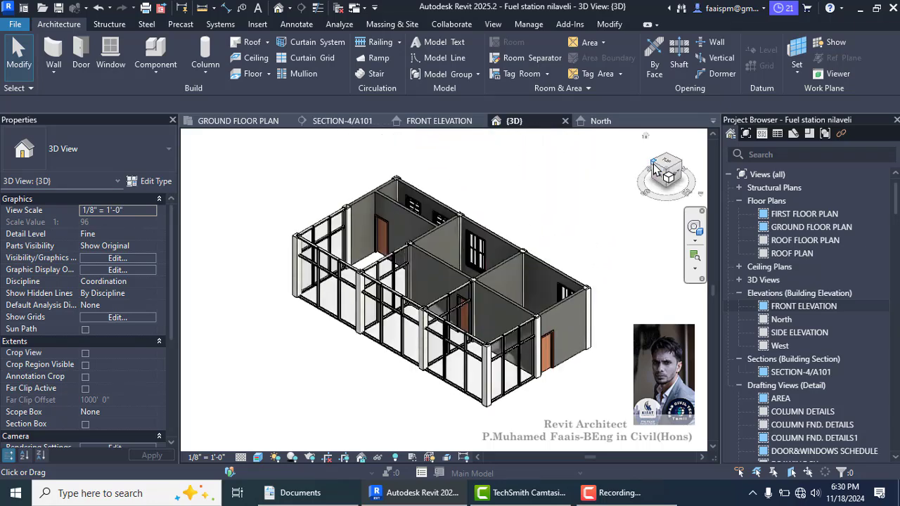
left_click(654, 169)
scroll(420, 403, "up", 4)
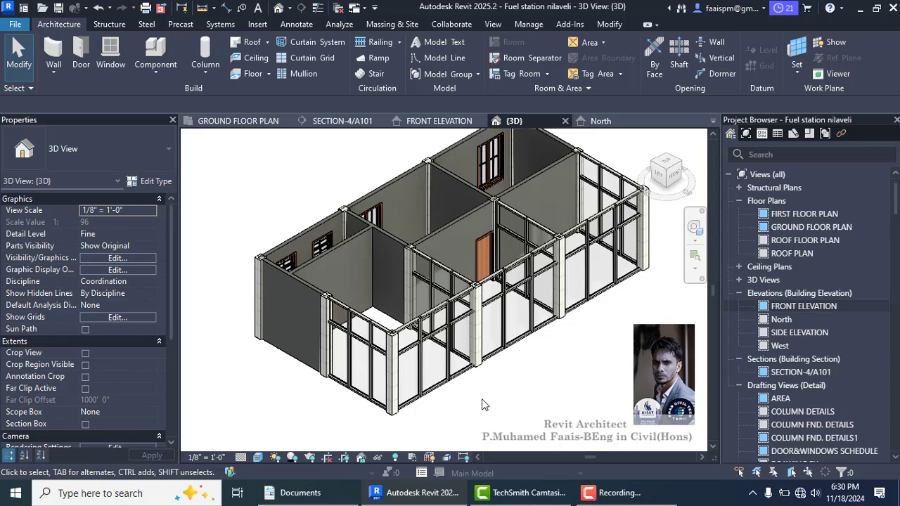
left_click(238, 121)
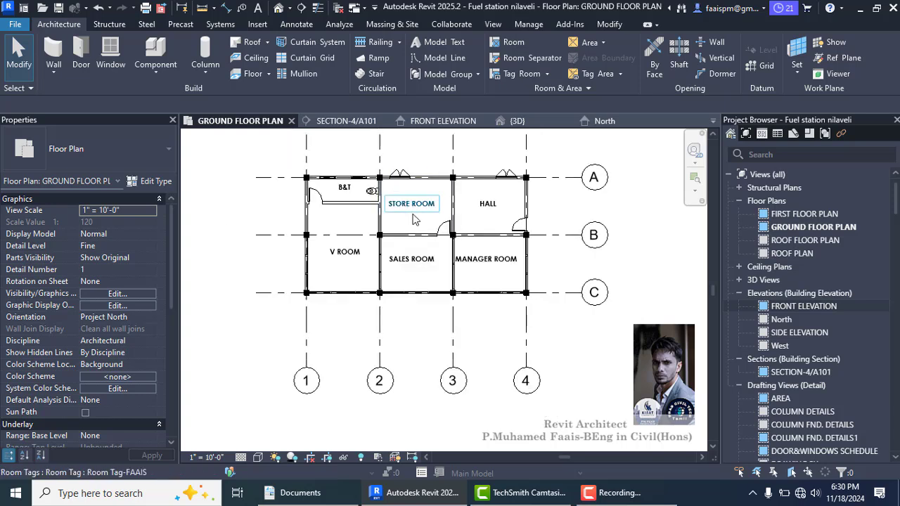
scroll(395, 187, "down", 2)
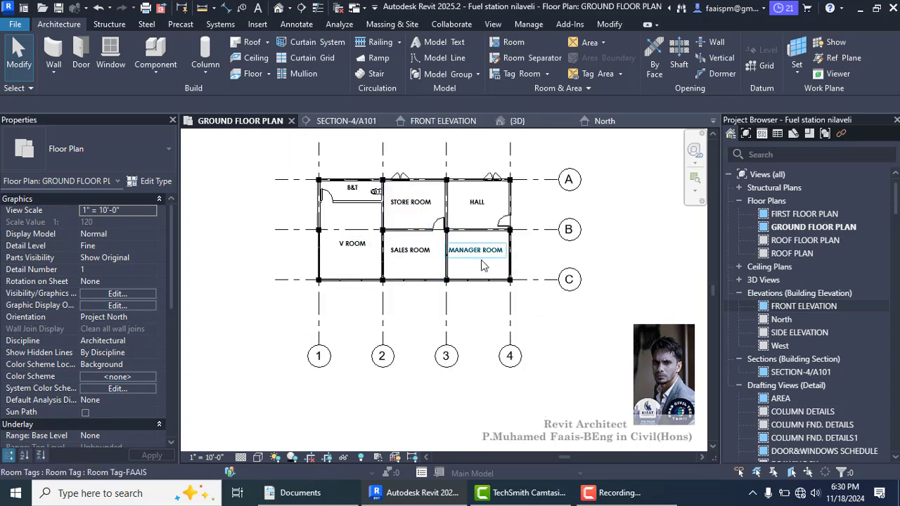
scroll(531, 259, "up", 1)
scroll(393, 195, "down", 1)
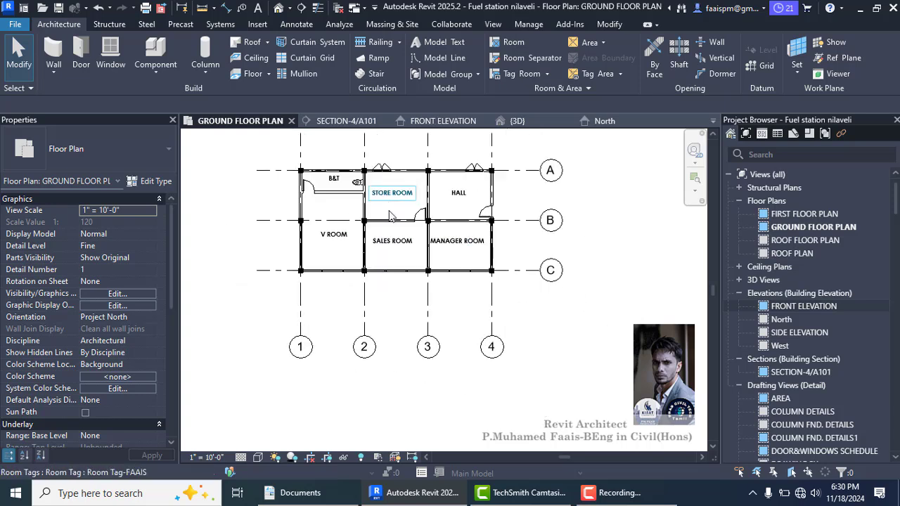
scroll(518, 260, "down", 1)
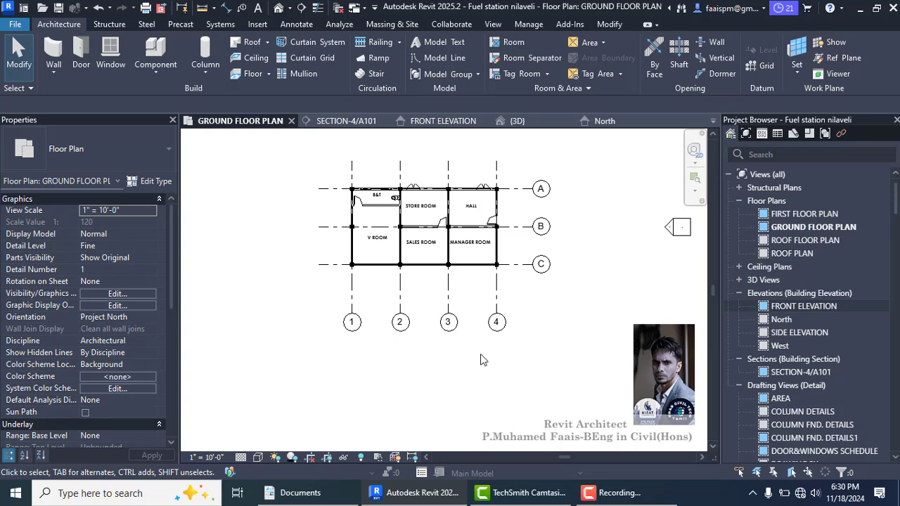
left_click(610, 492)
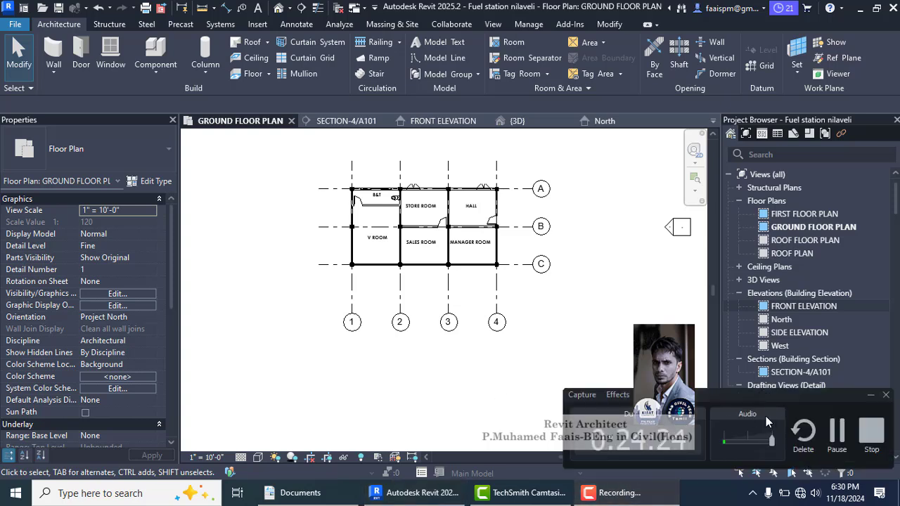
left_click(837, 433)
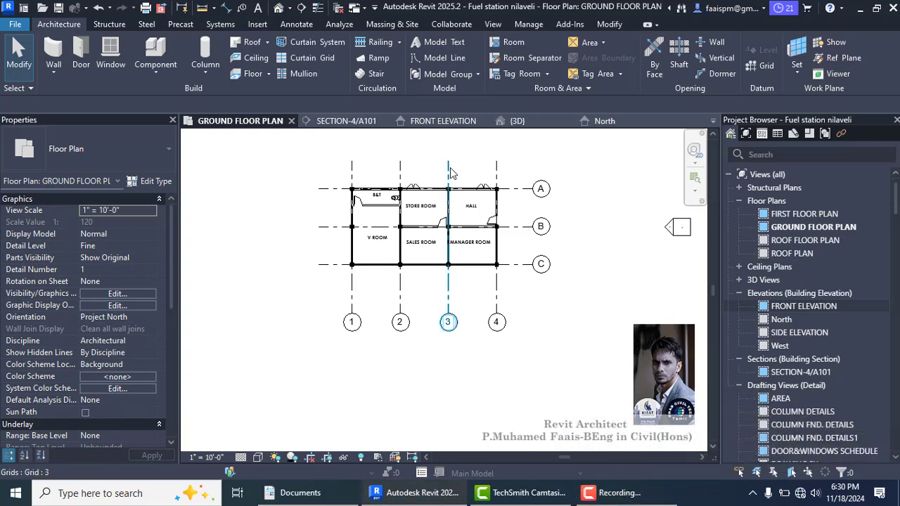
- Add an aligned dimension string across grids 1, 2, 3 and 4, just above the building on the ground floor plan
scroll(448, 170, "up", 1)
left_click(225, 10)
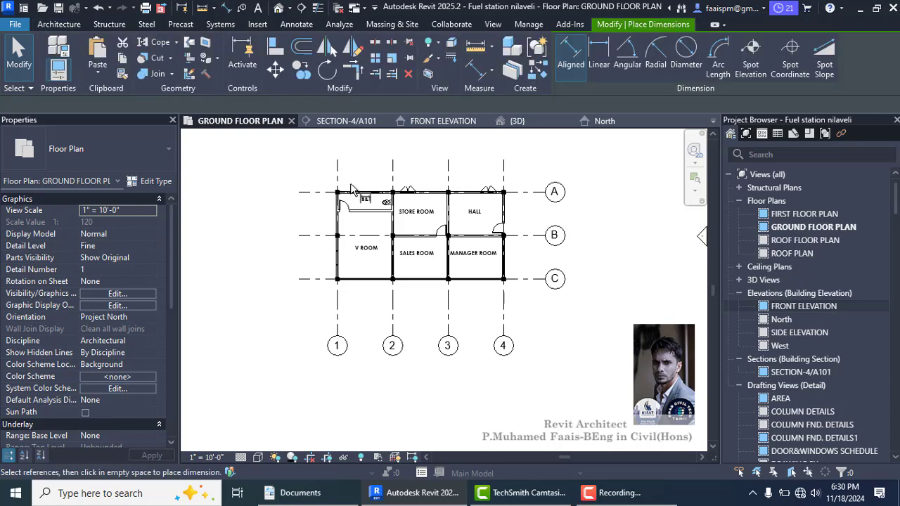
scroll(349, 180, "up", 2)
left_click(331, 175)
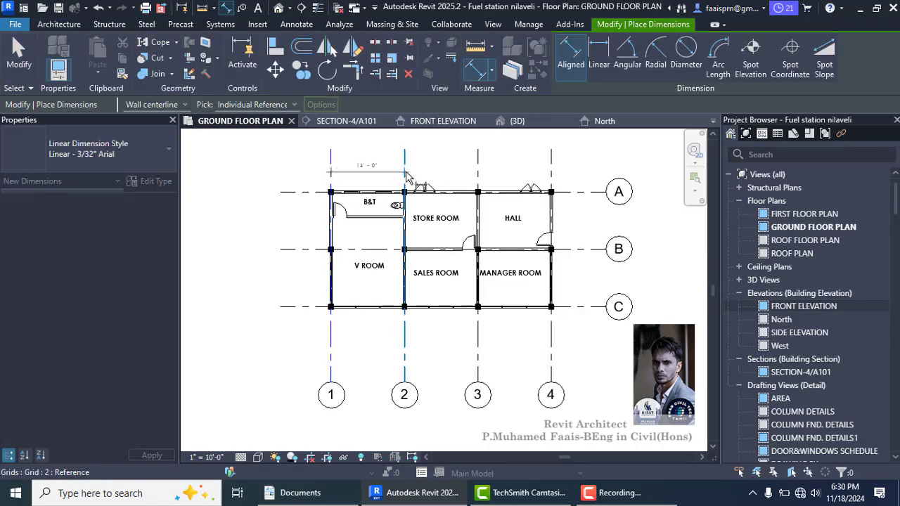
left_click(405, 176)
left_click(478, 176)
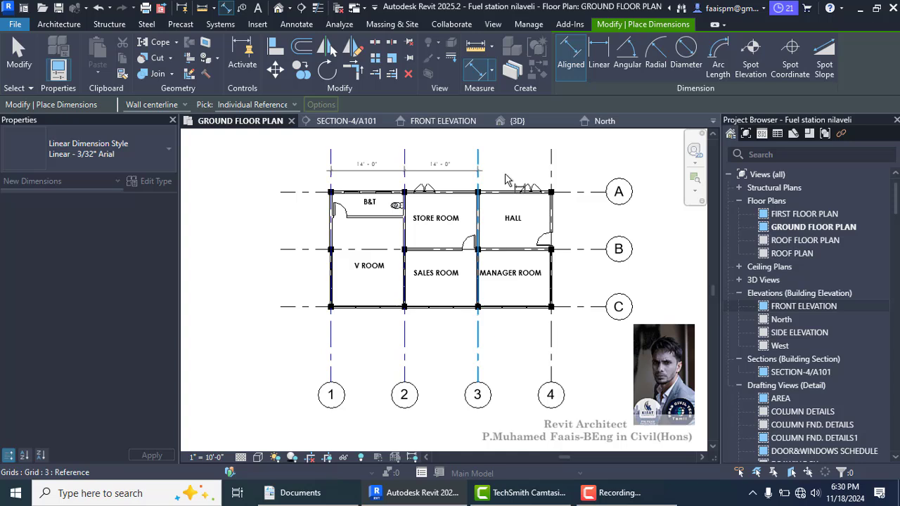
left_click(550, 176)
left_click(554, 174)
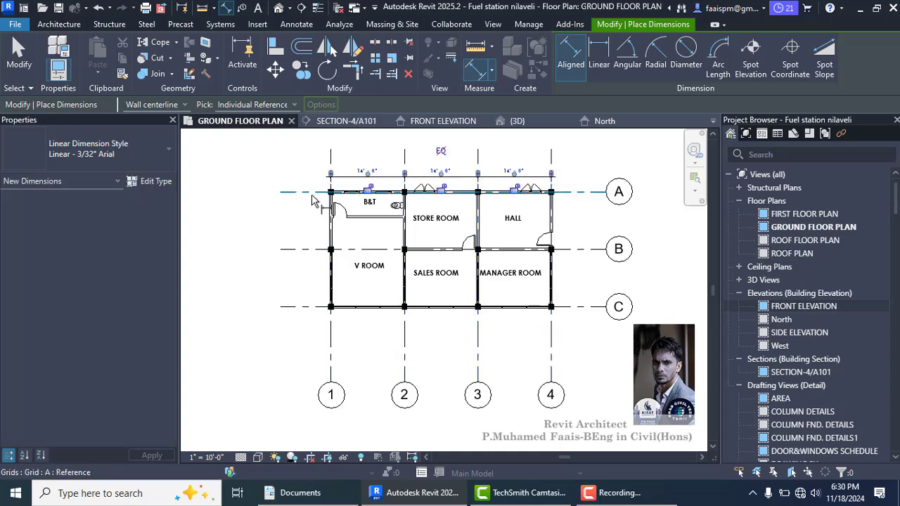
- Add a vertical aligned dimension string across grids A, B and C, just outside the wall on grid 1
left_click(312, 200)
left_click(310, 251)
left_click(314, 303)
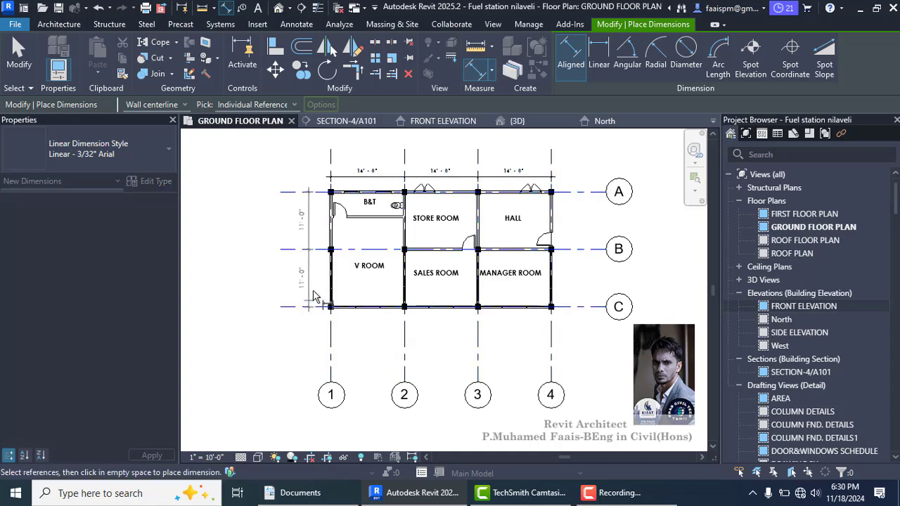
left_click(312, 293)
scroll(360, 207, "up", 2)
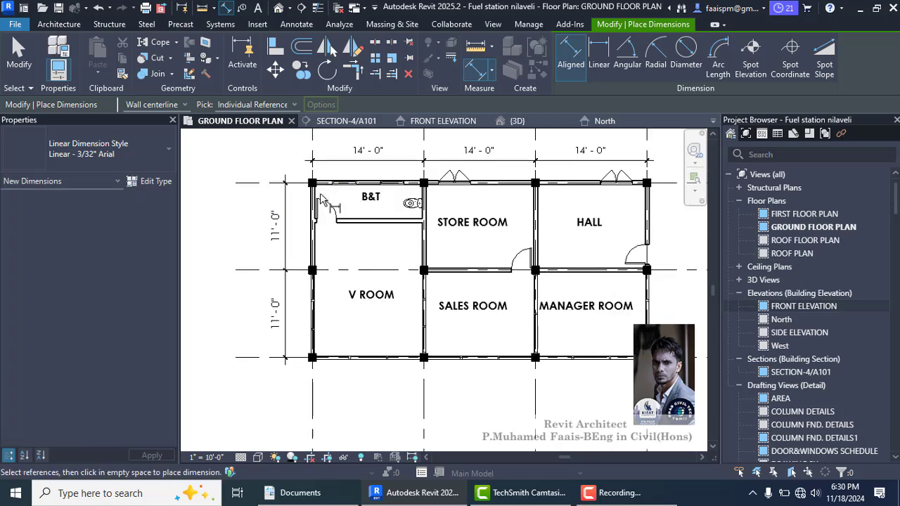
key("Escape")
key("Escape")
- Add the partition wall between B&T and V ROOM as a witness line in the vertical dimension string beside grid 1
left_click(286, 211)
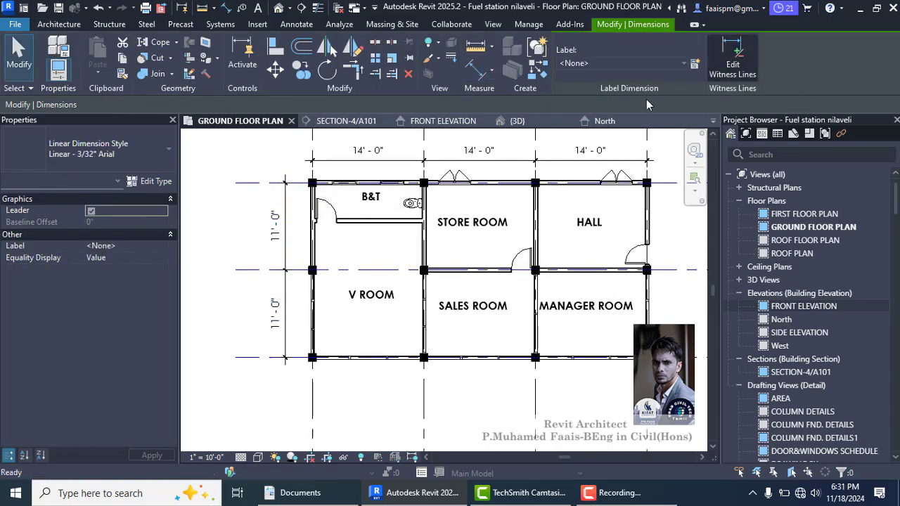
key("Escape")
scroll(431, 170, "up", 1)
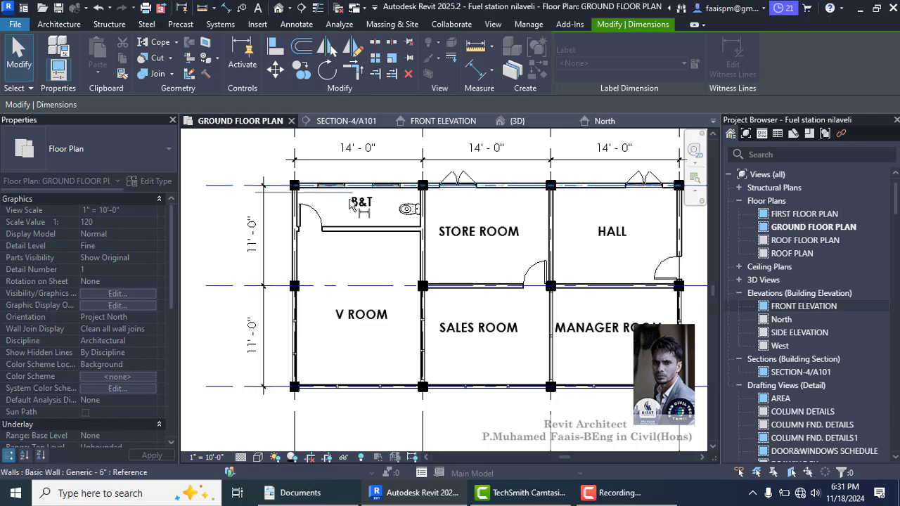
left_click(347, 230)
left_click(271, 211)
scroll(297, 140, "down", 2)
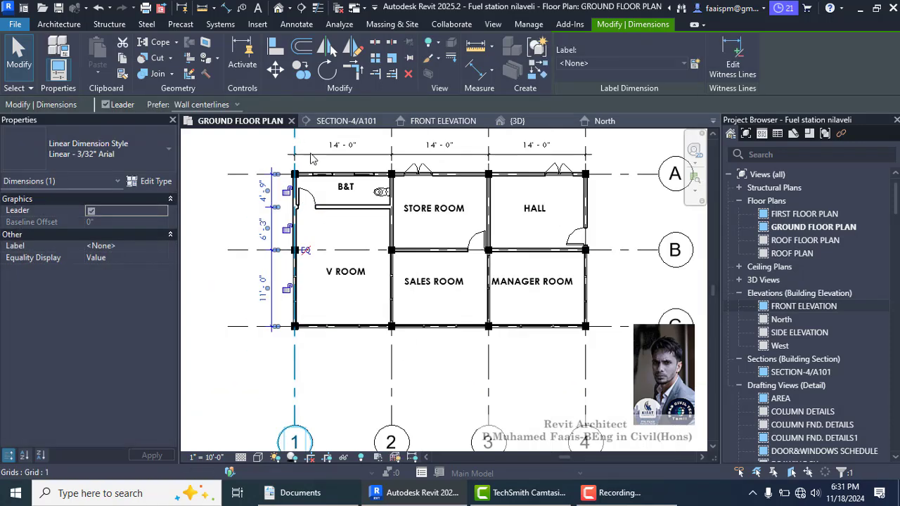
key("Escape")
- Change the V ROOM tag to the Room Tag With Area type
scroll(417, 223, "down", 1)
scroll(376, 294, "up", 1)
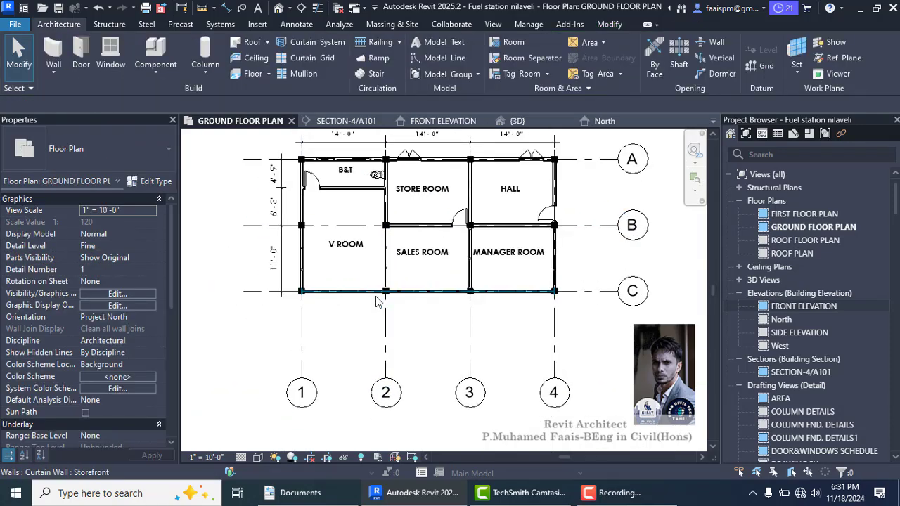
scroll(364, 285, "down", 1)
scroll(362, 254, "up", 2)
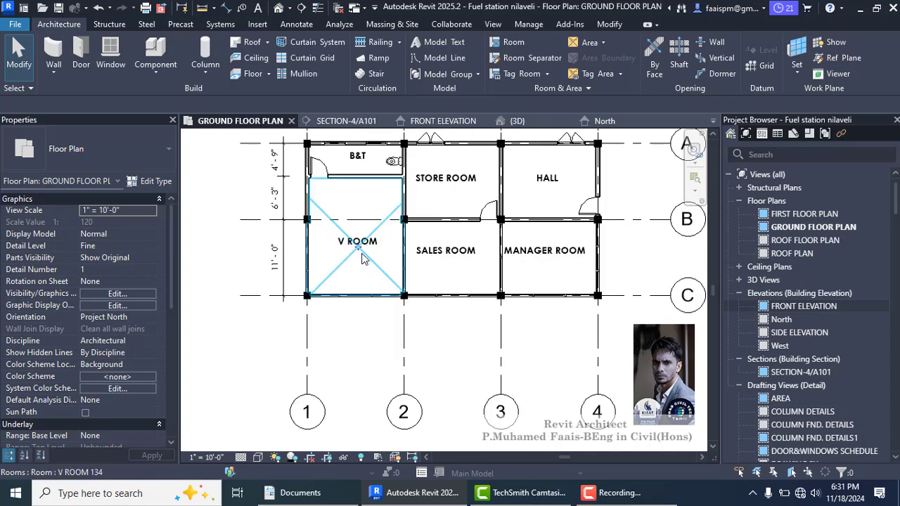
left_click(349, 253)
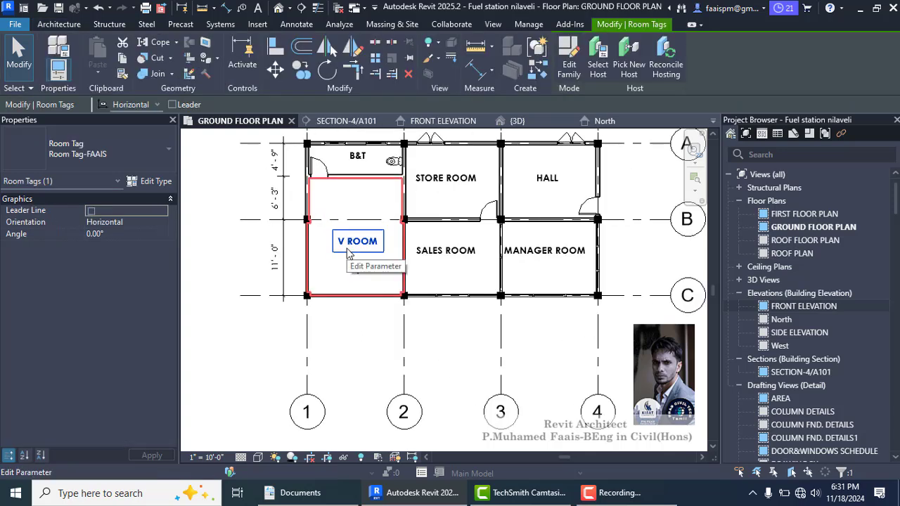
left_click_drag(350, 253, 370, 278)
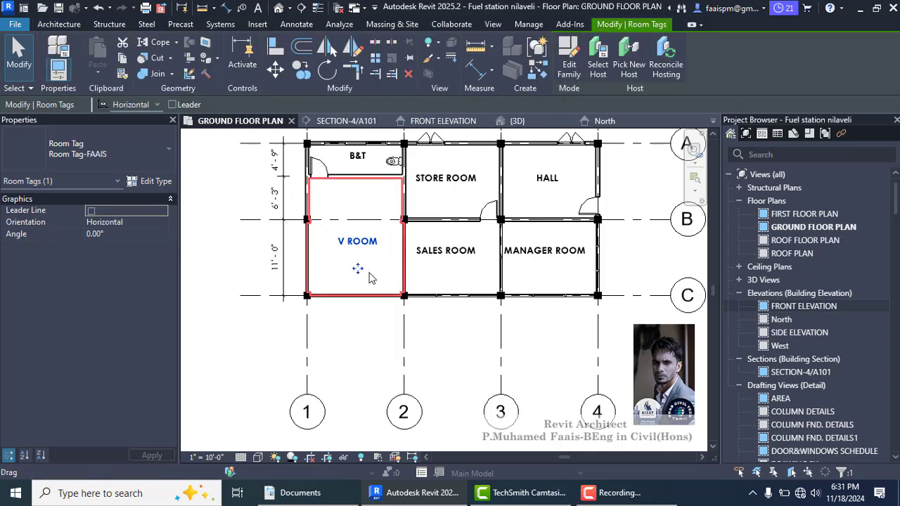
left_click(152, 159)
left_click(150, 284)
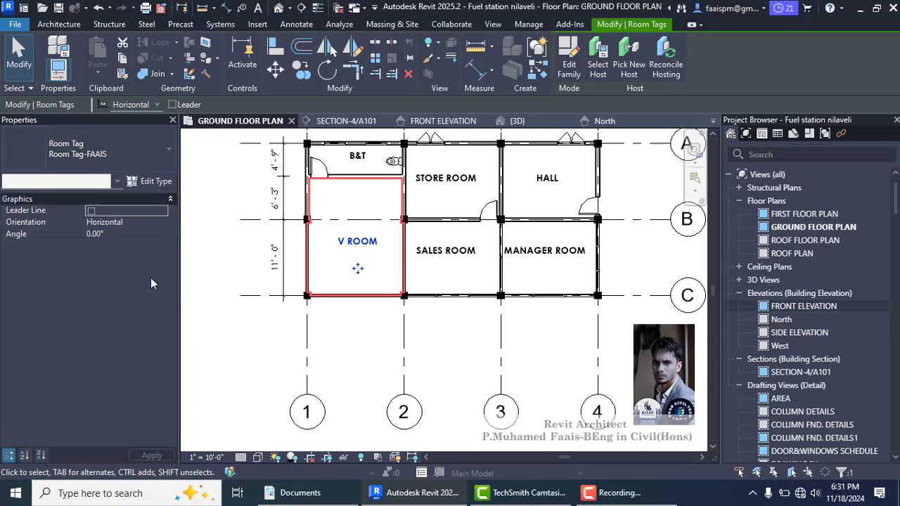
left_click(470, 365)
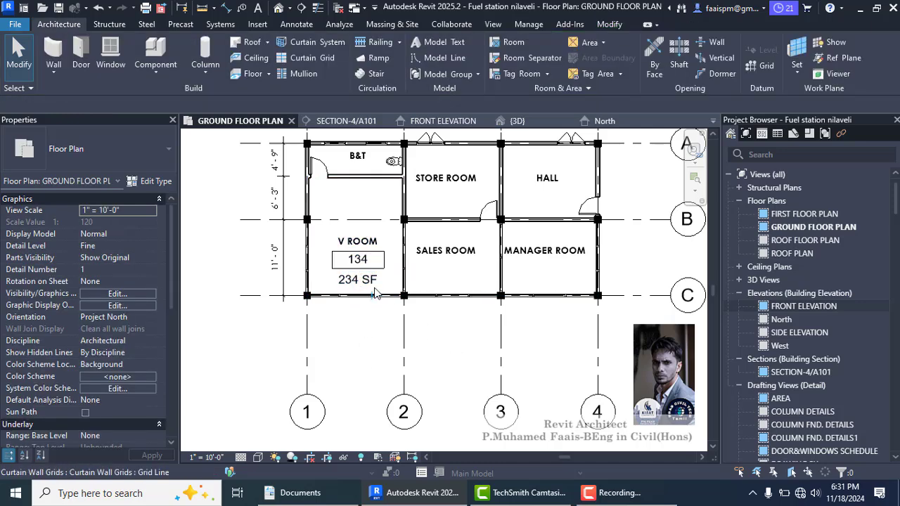
- Select all remaining Room Tag-FAAIS tags visible in the ground floor plan and change them to Room Tag With Area
scroll(374, 294, "down", 3)
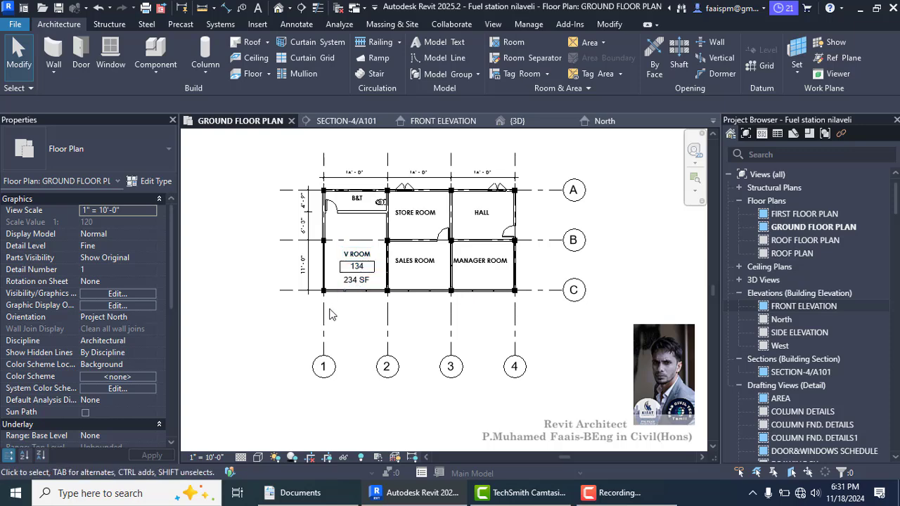
left_click(611, 493)
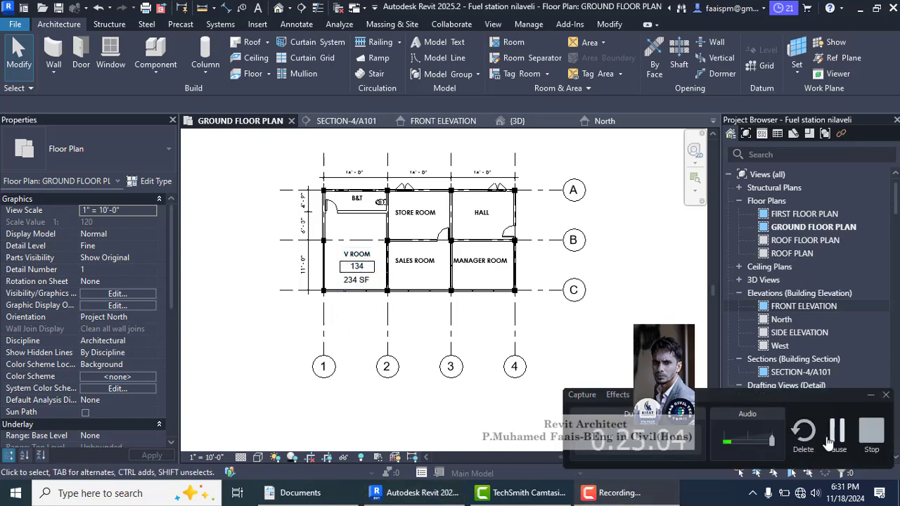
scroll(345, 261, "up", 2)
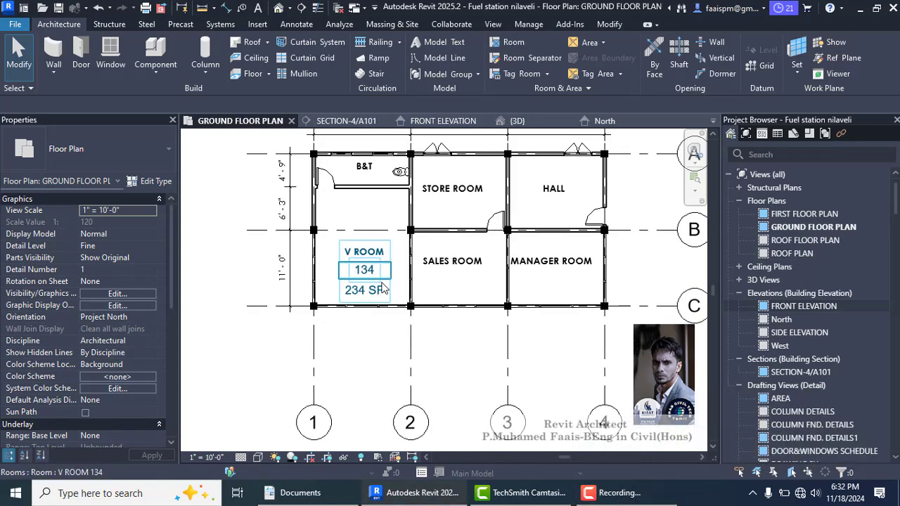
left_click(457, 261)
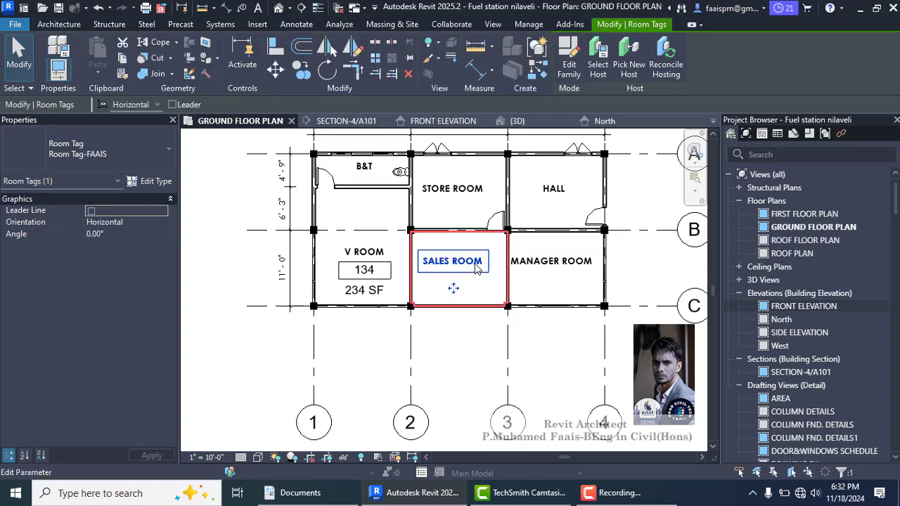
right_click(476, 270)
mouse_move(540, 289)
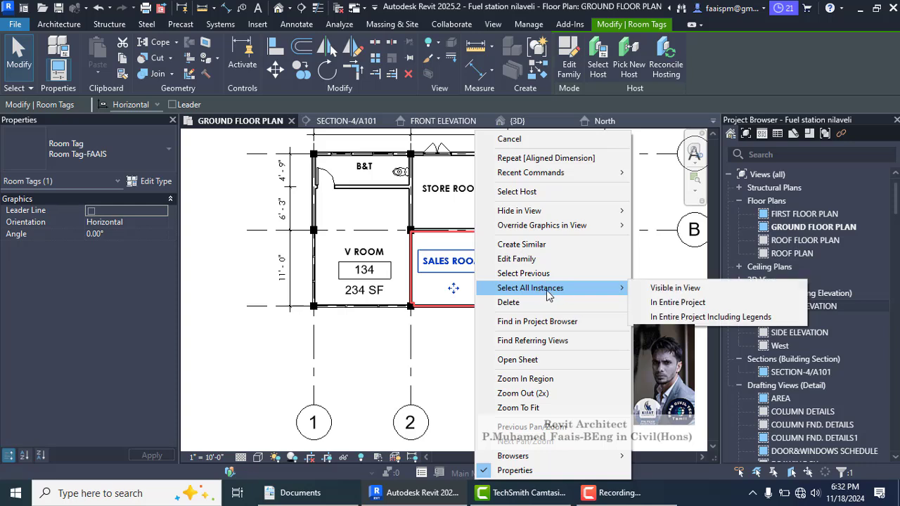
left_click(650, 288)
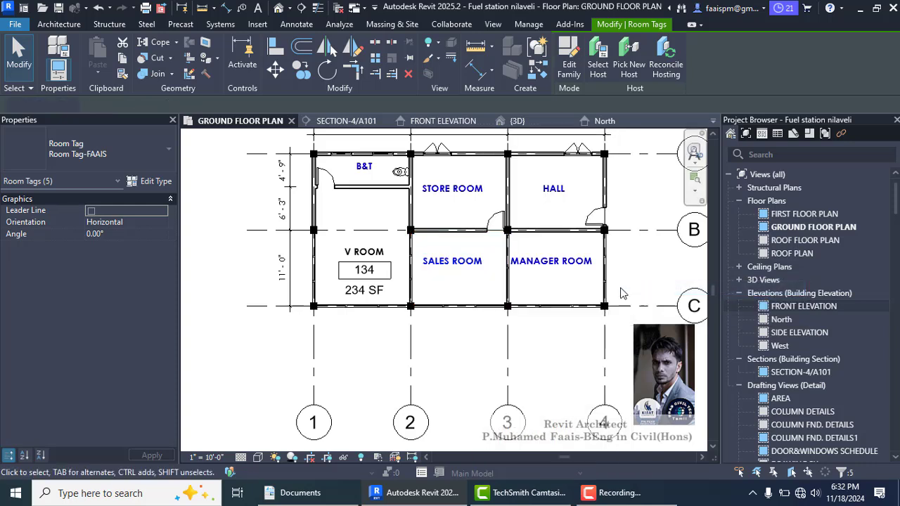
left_click(168, 154)
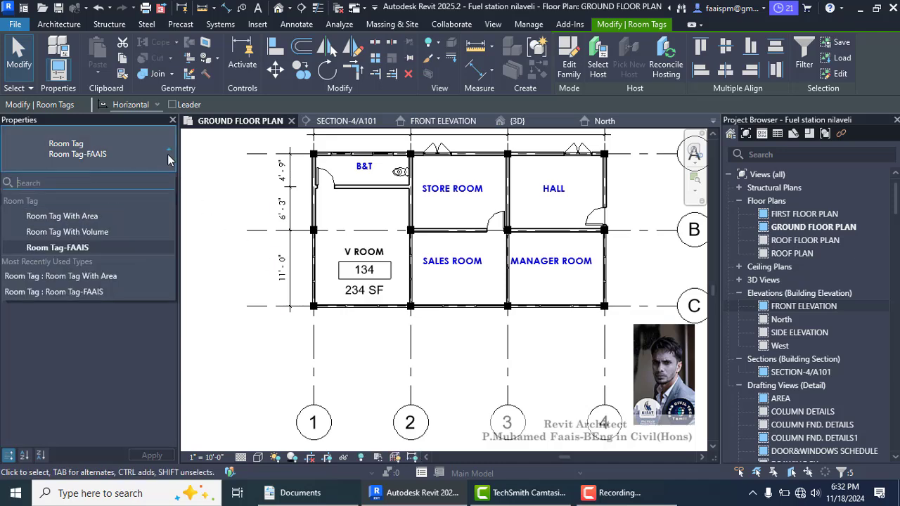
left_click(104, 217)
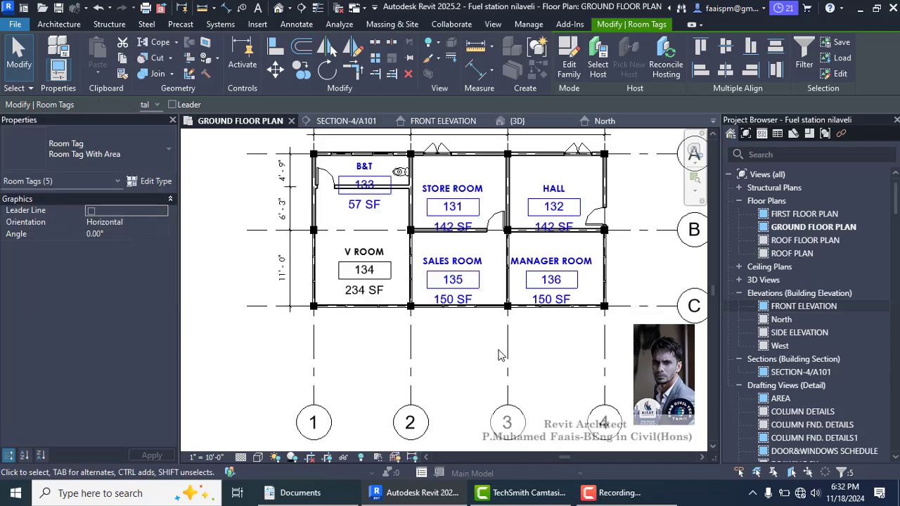
key("Escape")
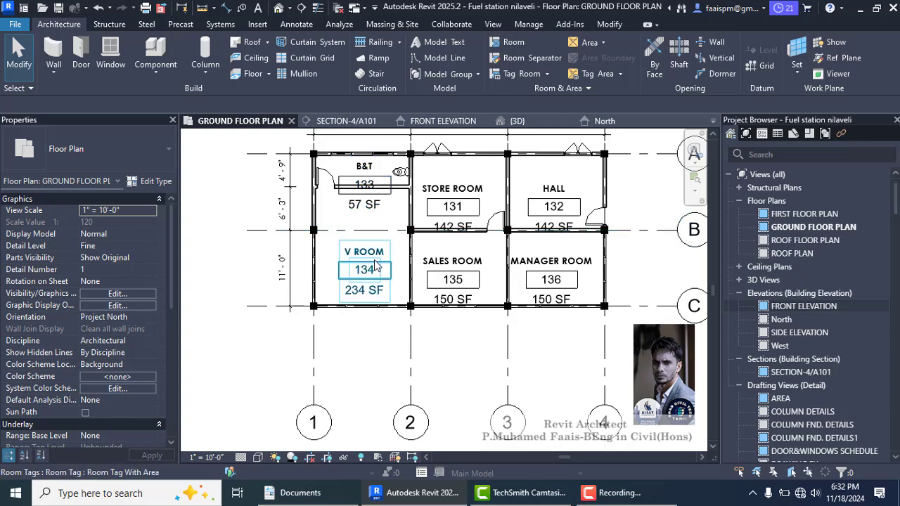
- Examine the room numbers and floor areas shown in the tags across the ground floor plan
scroll(370, 174, "up", 2)
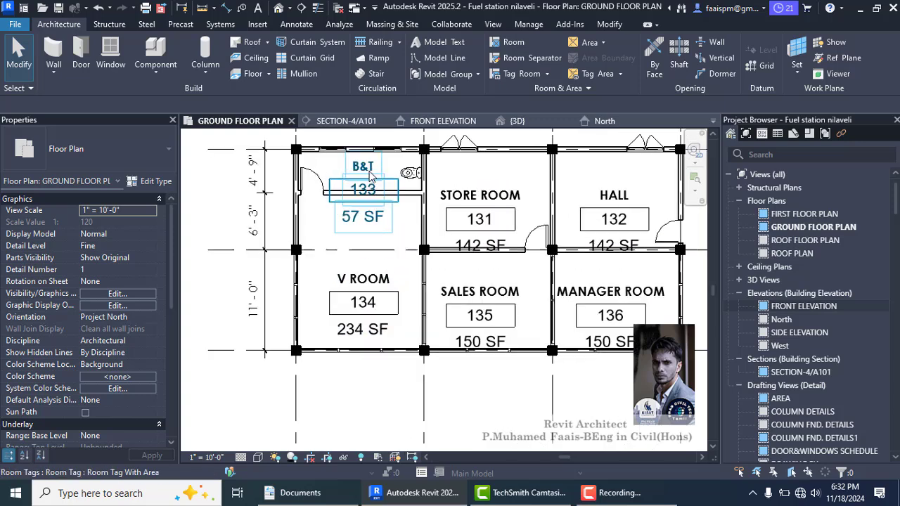
scroll(422, 204, "down", 2)
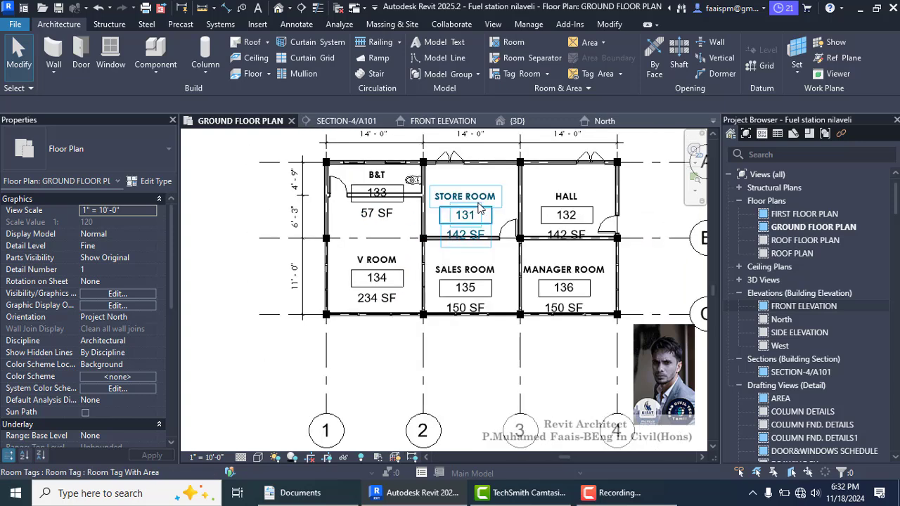
scroll(469, 215, "up", 2)
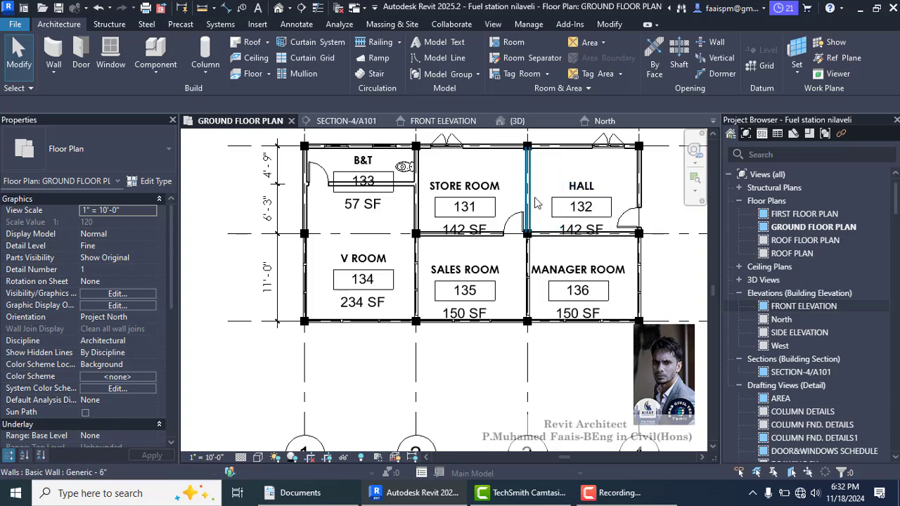
scroll(555, 193, "down", 2)
scroll(556, 203, "up", 2)
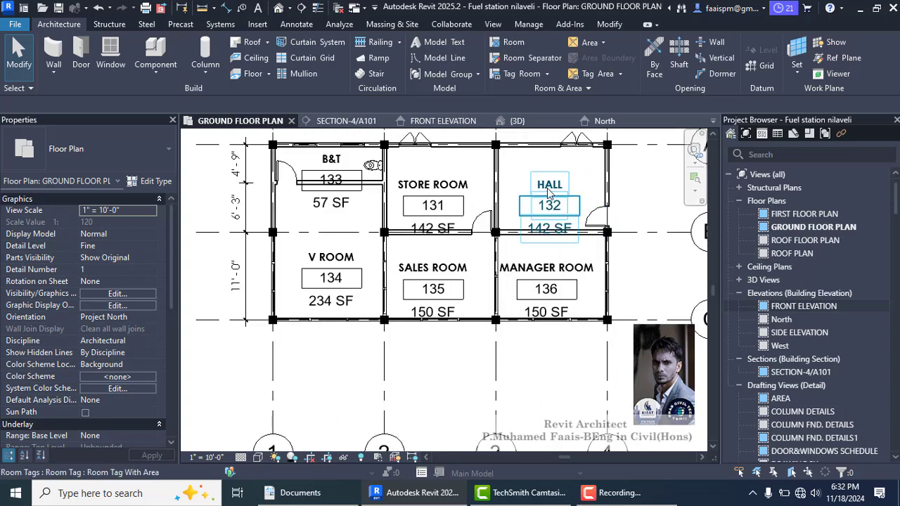
scroll(551, 204, "down", 1)
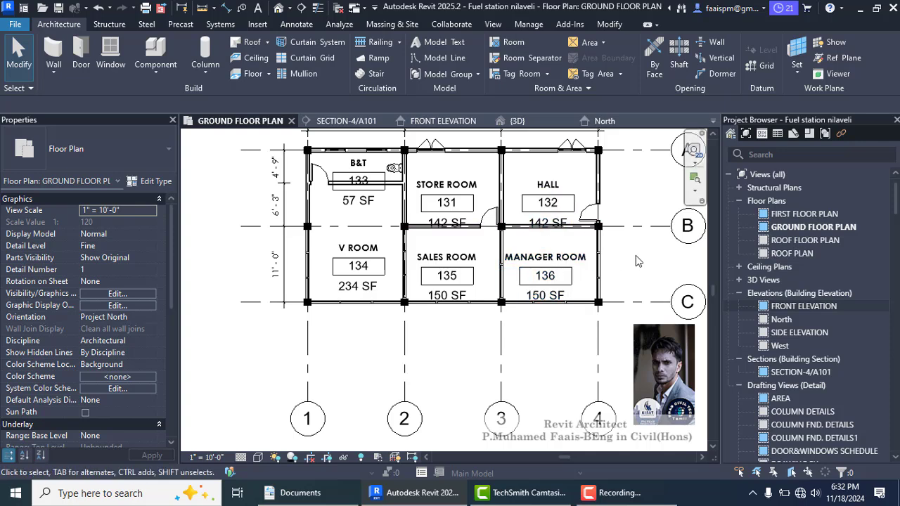
scroll(449, 257, "down", 1)
scroll(448, 257, "down", 1)
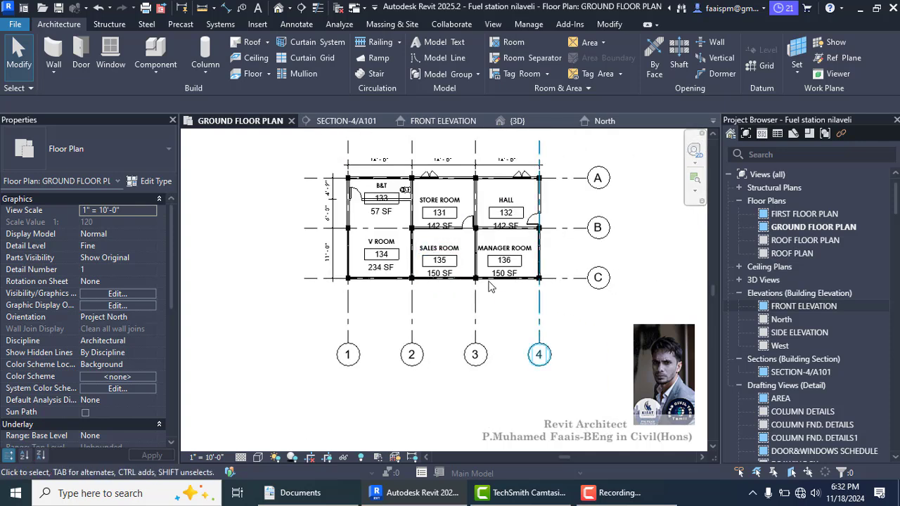
- Select all room tags visible in the ground floor plan and change them to the name-only type Room Tag-FAAIS
left_click(387, 259)
right_click(390, 262)
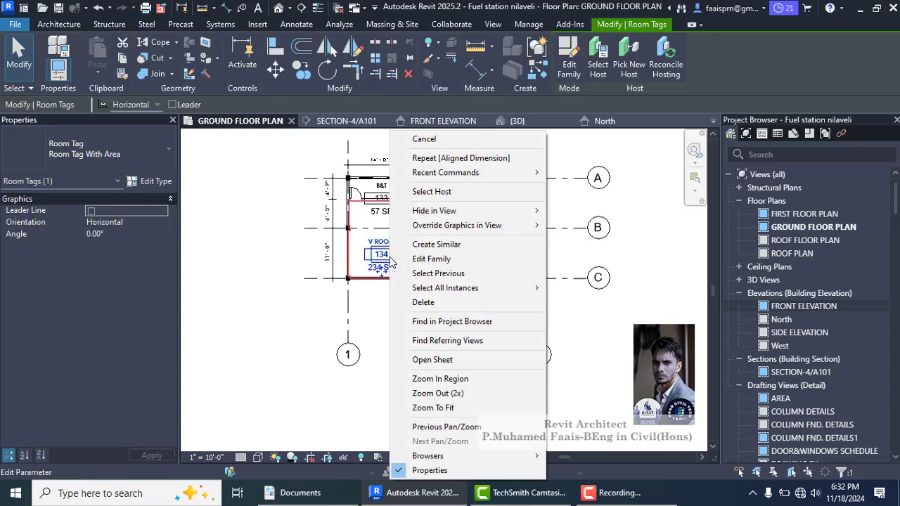
mouse_move(466, 287)
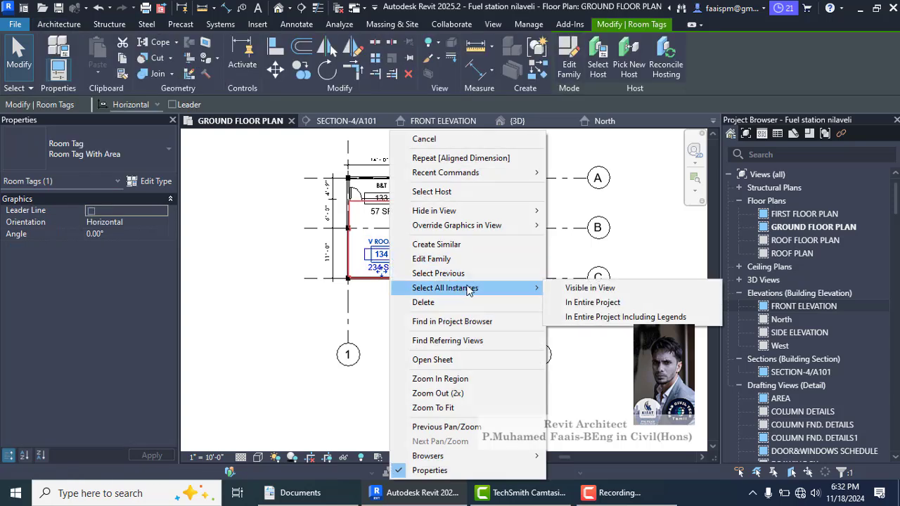
left_click(573, 290)
left_click(171, 150)
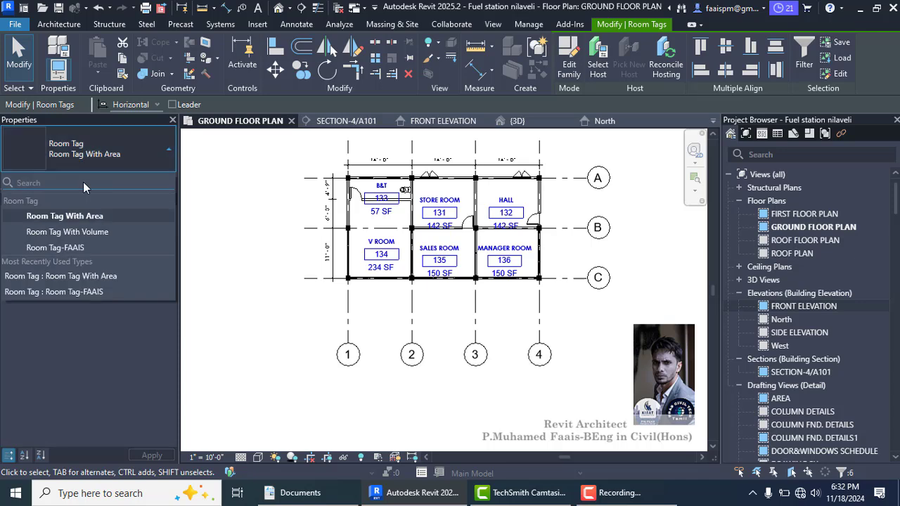
left_click(83, 249)
left_click(295, 330)
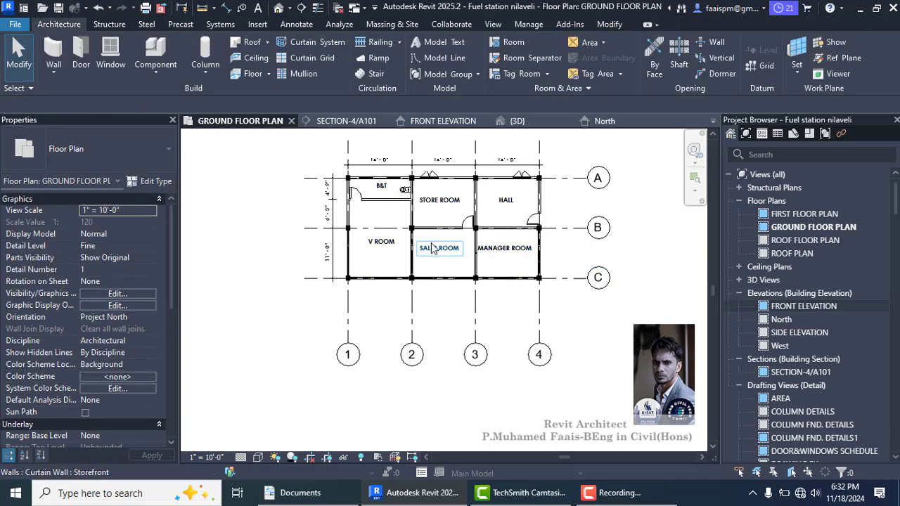
scroll(434, 250, "up", 2)
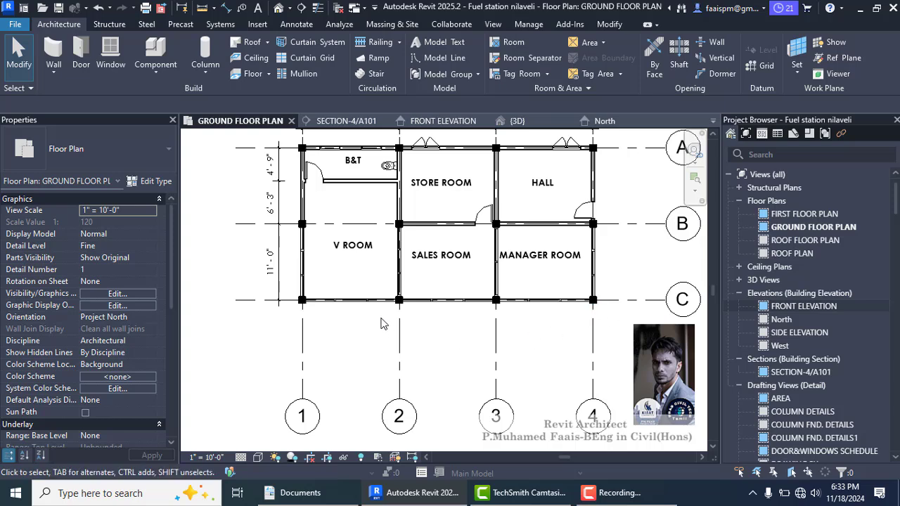
scroll(395, 277, "down", 1)
left_click(592, 495)
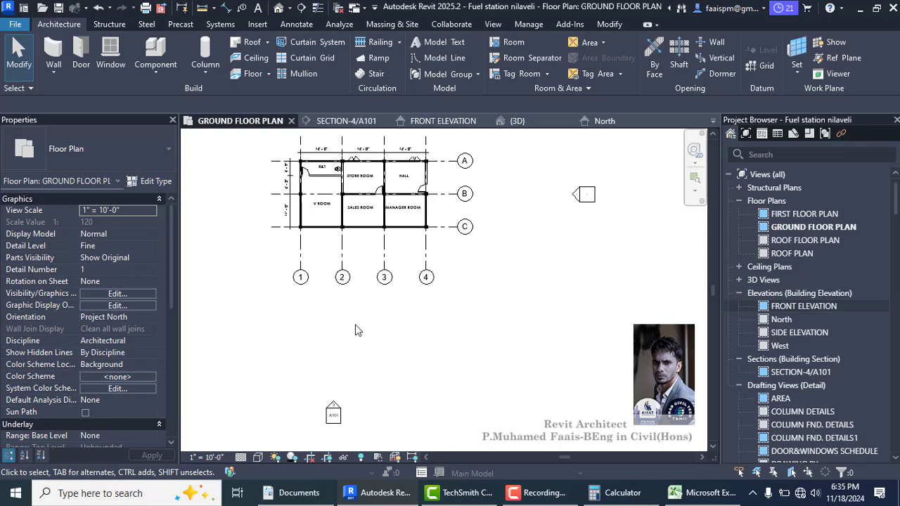
- Extend grids 1 to 4 together downward from the building, moving their bubbles to just above the A101 elevation marker
scroll(415, 387, "down", 1)
scroll(325, 219, "down", 2)
scroll(309, 266, "up", 4)
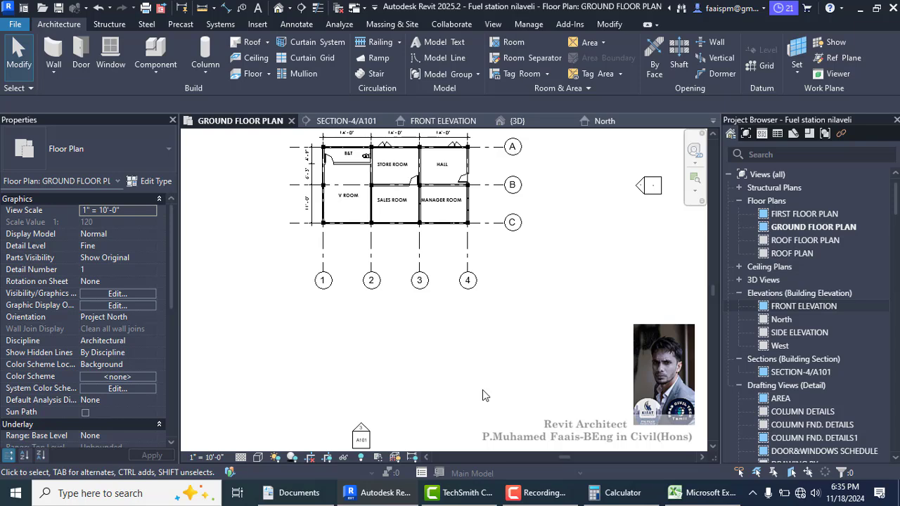
left_click(324, 262)
left_click_drag(324, 277, 323, 373)
left_click(543, 356)
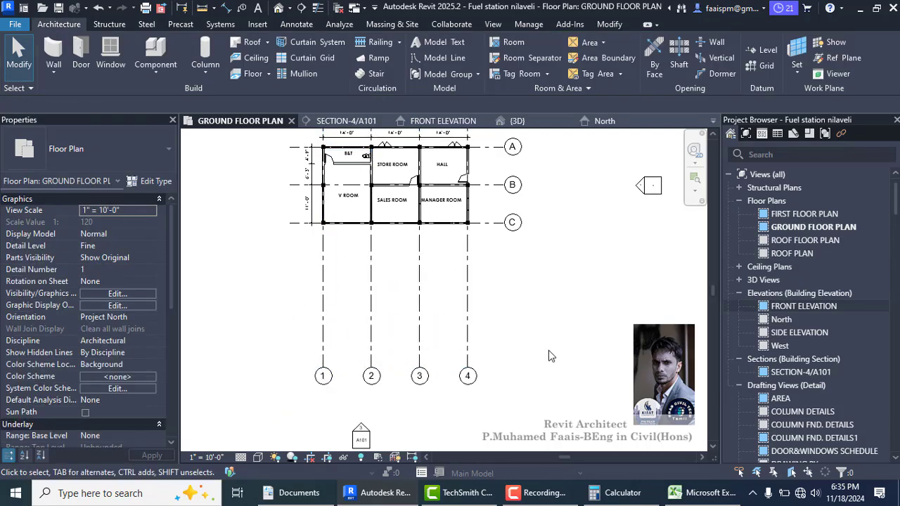
left_click(324, 284)
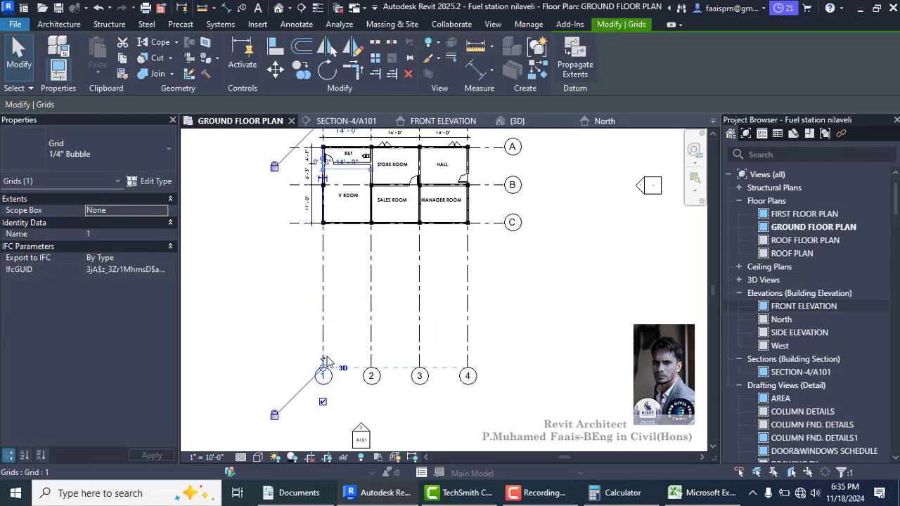
scroll(345, 292, "down", 1)
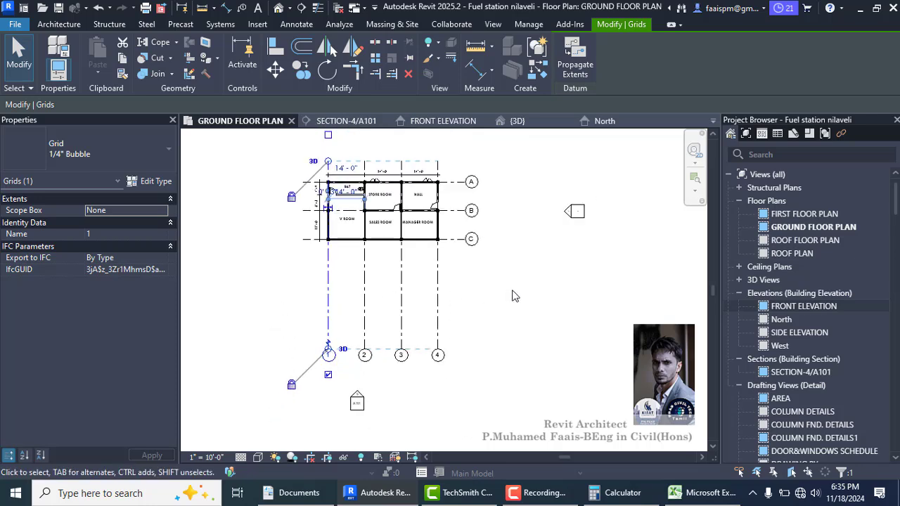
left_click(293, 246)
scroll(295, 245, "up", 2)
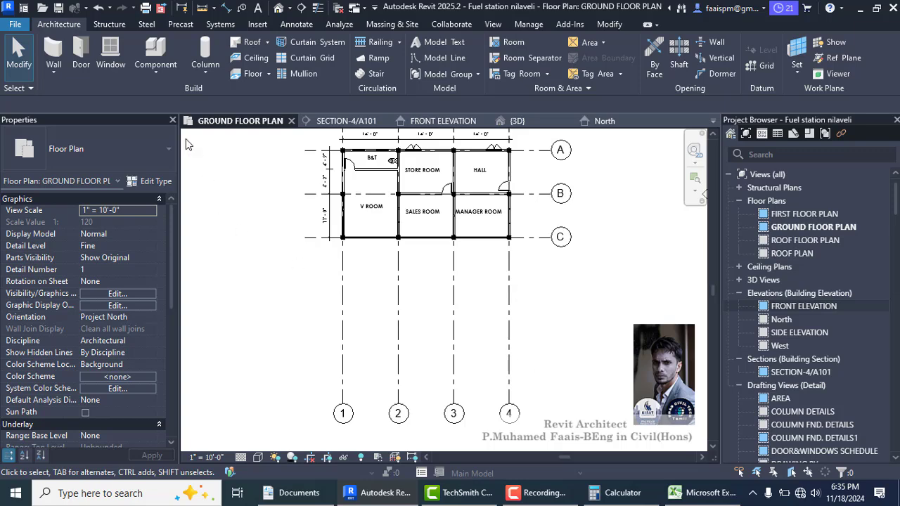
- Draw a horizontal grid line about 30'-0" below grid C, crossing grids 1 to 4 and aligned with the ends of the lettered grids
left_click(762, 66)
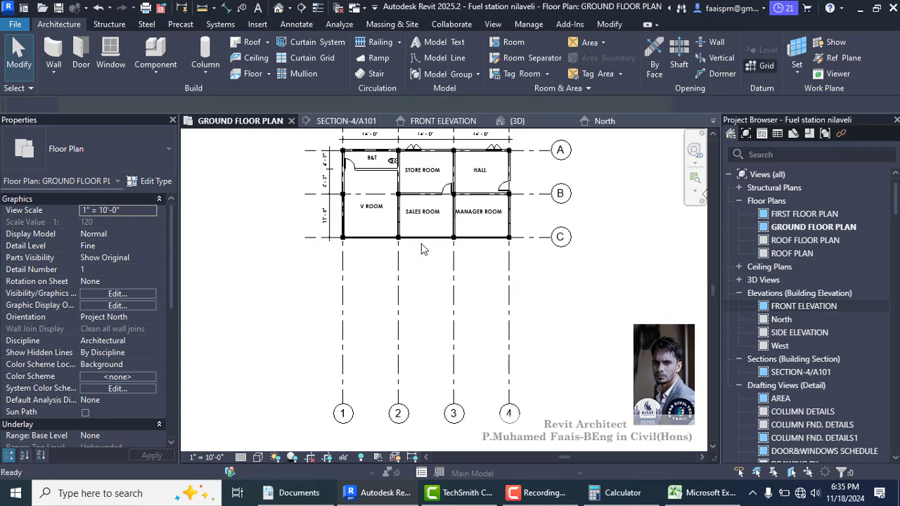
left_click(309, 355)
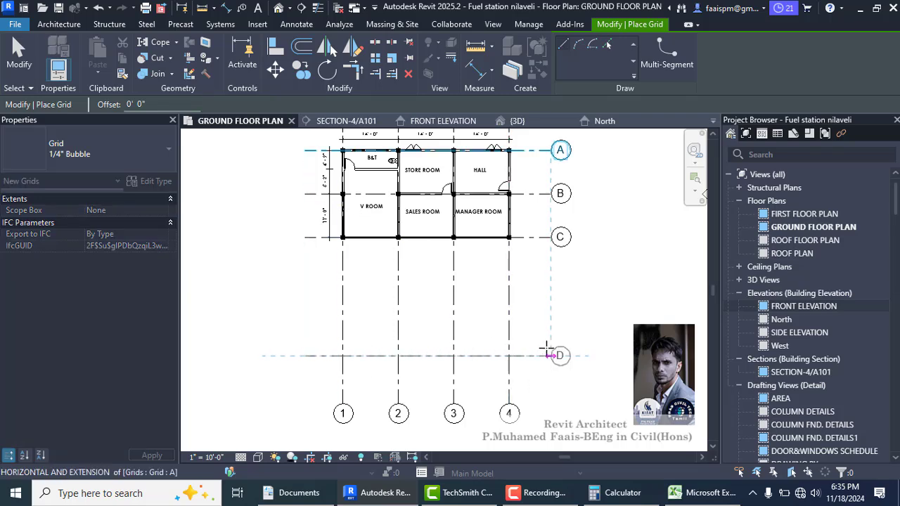
left_click(547, 354)
key("Escape")
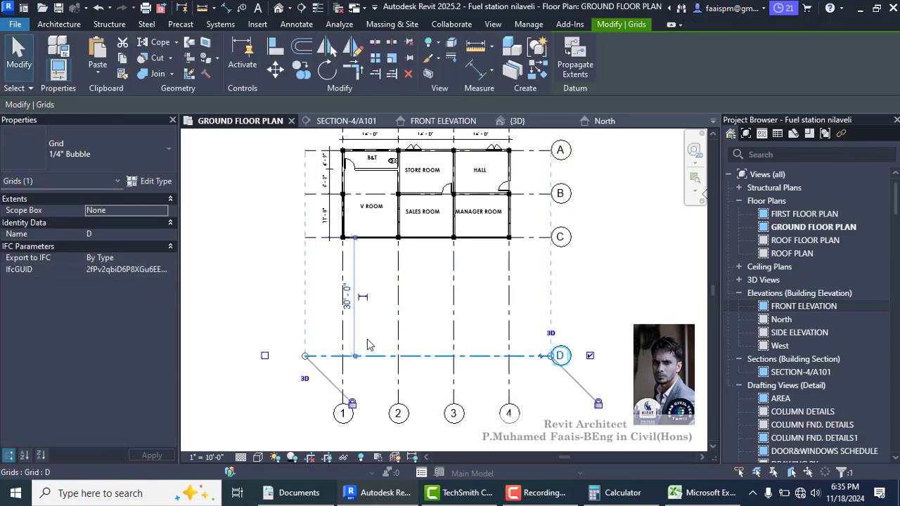
- Set the distance between grid C and grid D to 50'-0"
left_click(346, 297)
type("50")
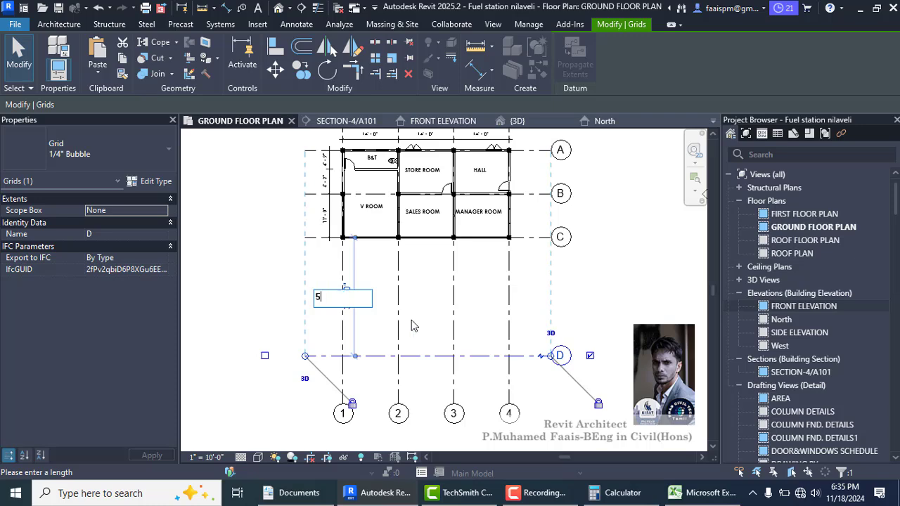
key("Return")
key("Escape")
scroll(416, 317, "down", 1)
scroll(417, 310, "down", 1)
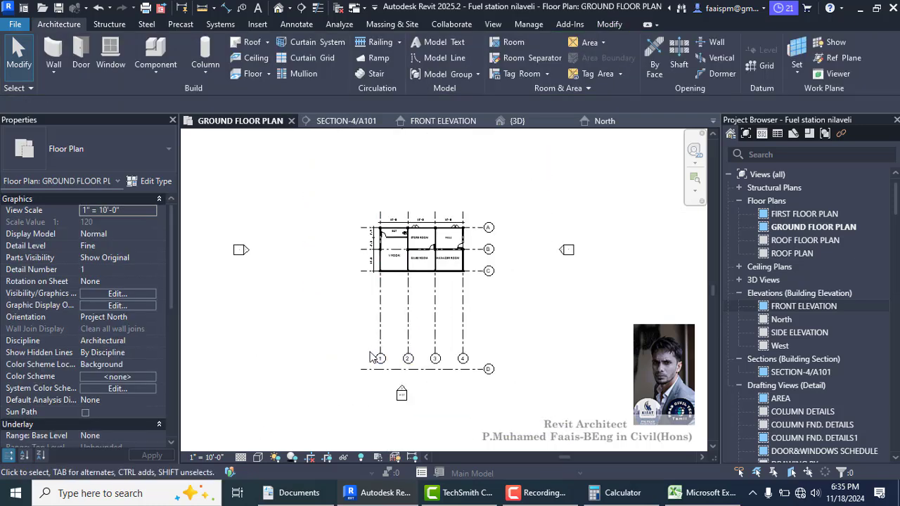
- Extend the lower ends of grids 1 to 4 together so their bubbles sit just below grid D
left_click(380, 355)
left_click_drag(379, 372, 380, 381)
left_click(497, 414)
scroll(491, 413, "up", 1)
scroll(318, 351, "down", 1)
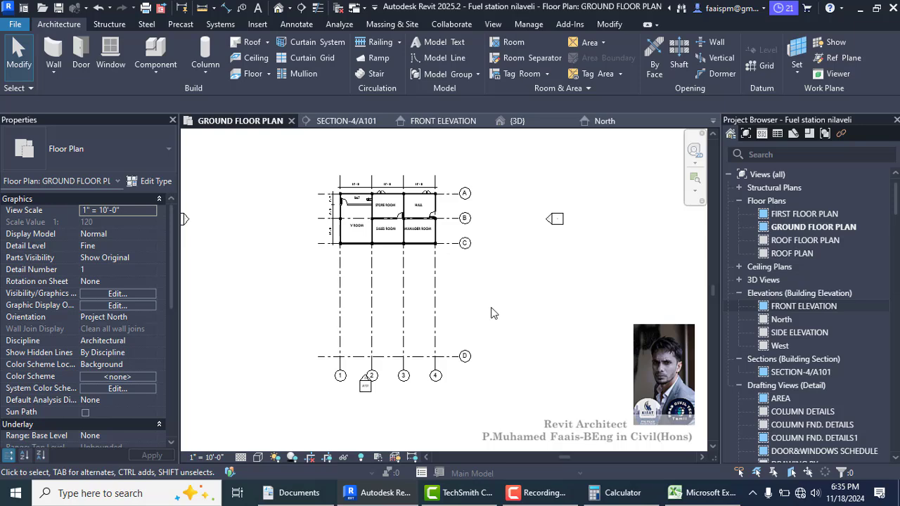
scroll(321, 251, "up", 1)
scroll(371, 285, "down", 1)
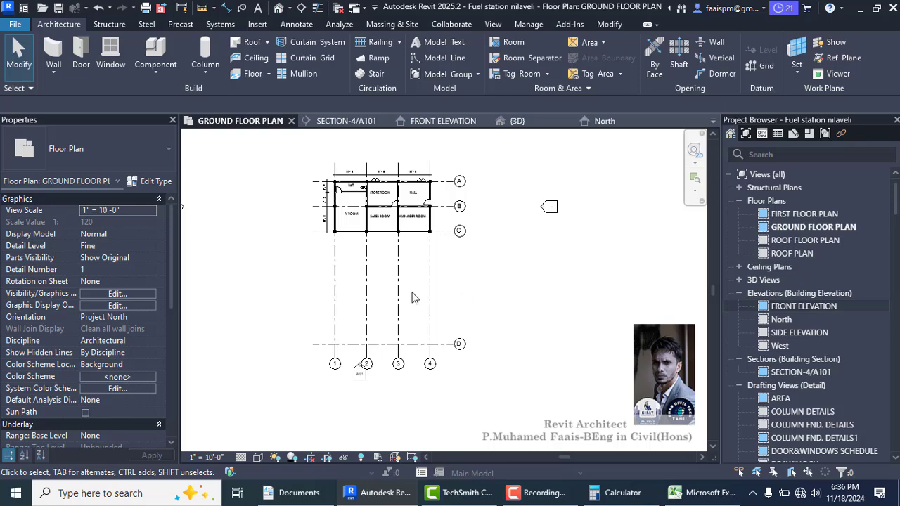
scroll(344, 358, "up", 1)
scroll(348, 372, "down", 1)
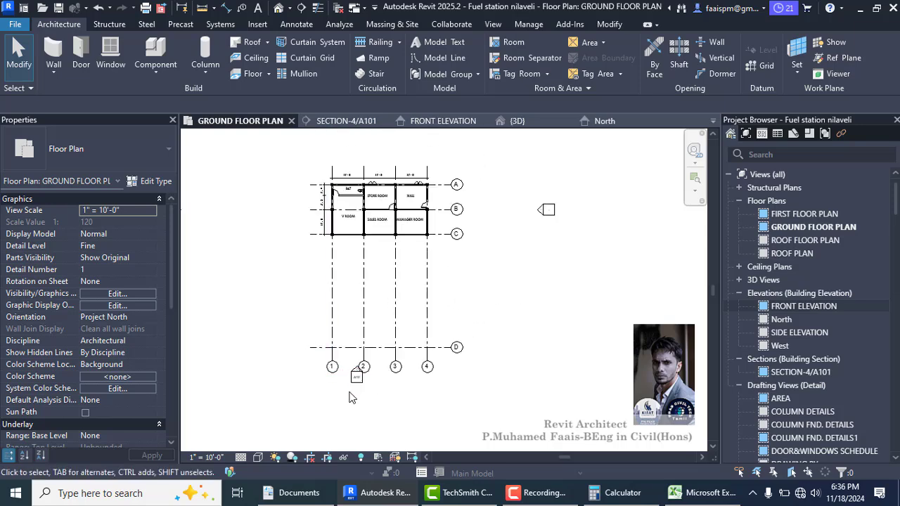
- Add grid D as a reference to the vertical dimension string beside grid 1, continuing it down from grid C
left_click(326, 233)
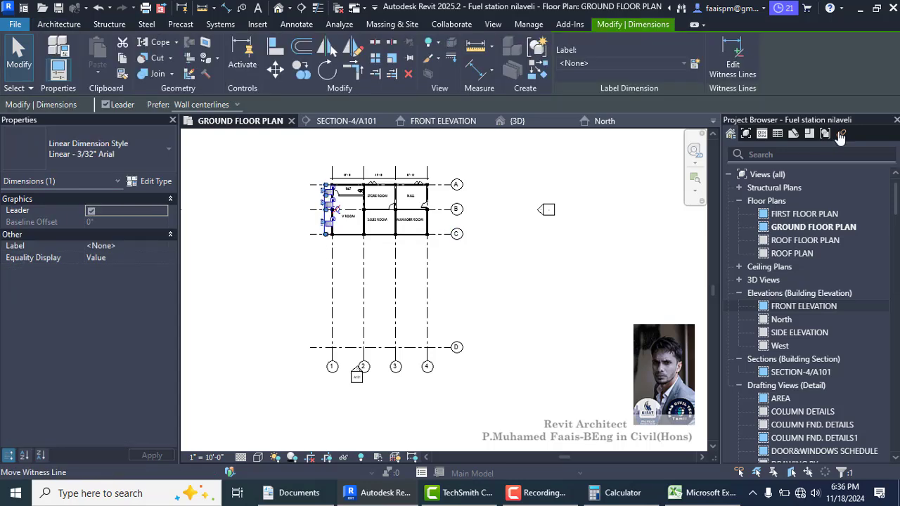
left_click(732, 60)
scroll(360, 348, "up", 4)
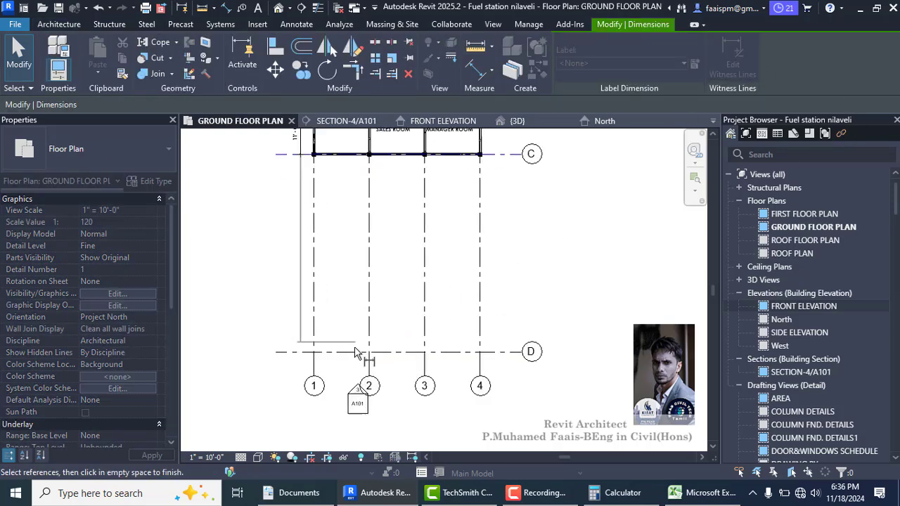
scroll(308, 353, "down", 1)
left_click(285, 303)
scroll(334, 284, "down", 2)
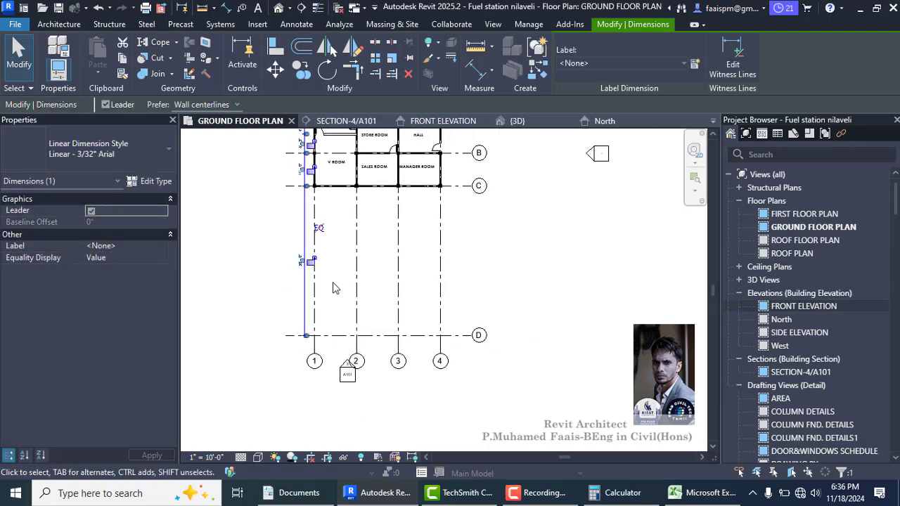
scroll(337, 224, "up", 1)
left_click(344, 228)
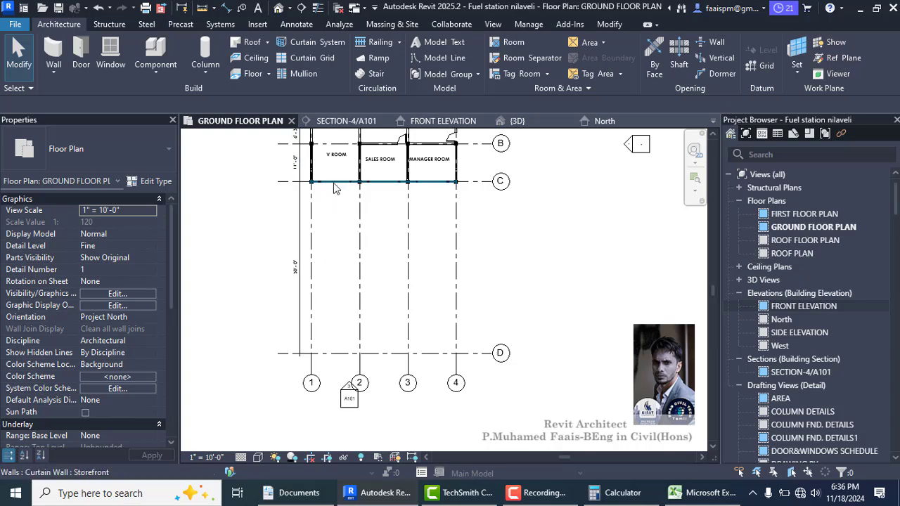
- Draw a vertical grid line midway between grids 1 and 2, about 7'-0" from each, with both ends aligned to theirs
scroll(334, 188, "down", 3)
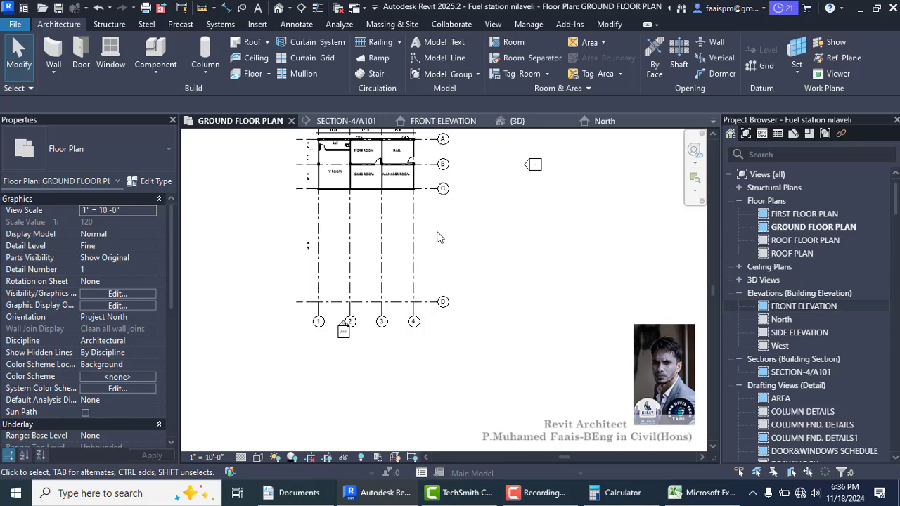
scroll(334, 204, "up", 2)
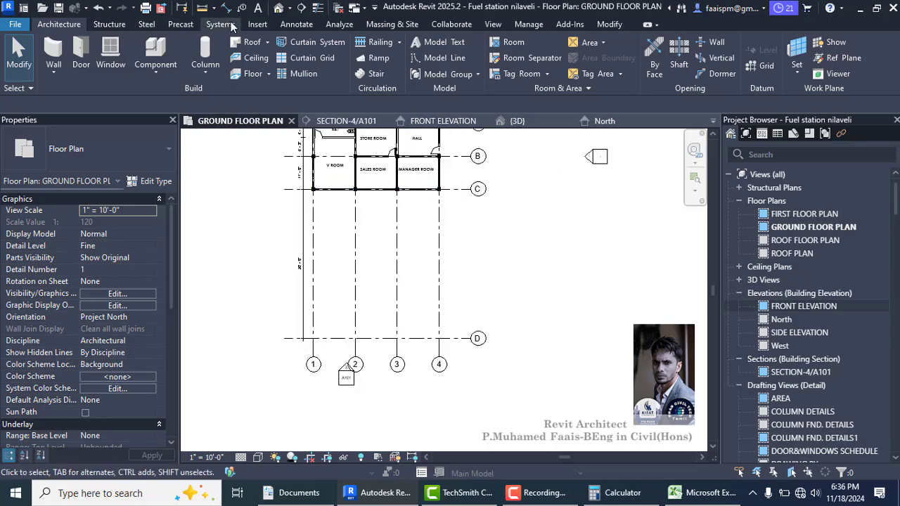
left_click(758, 68)
scroll(326, 195, "up", 1)
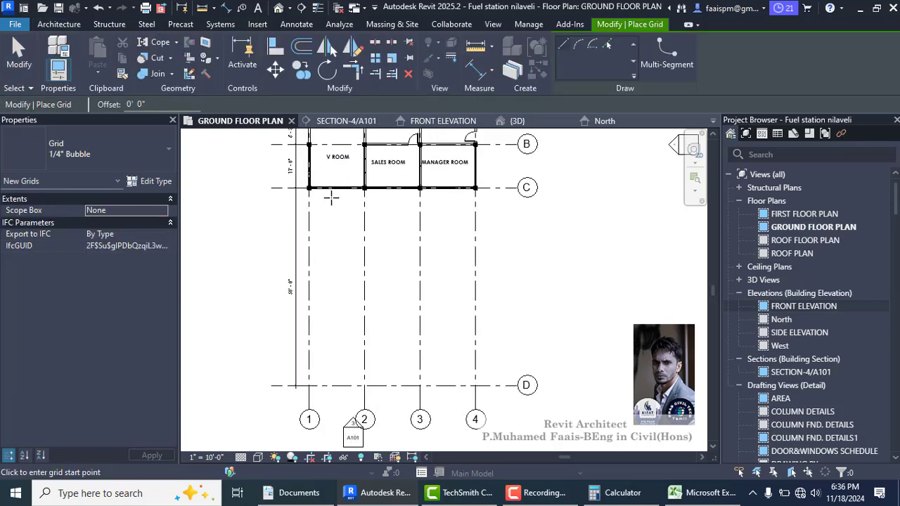
scroll(327, 195, "down", 3)
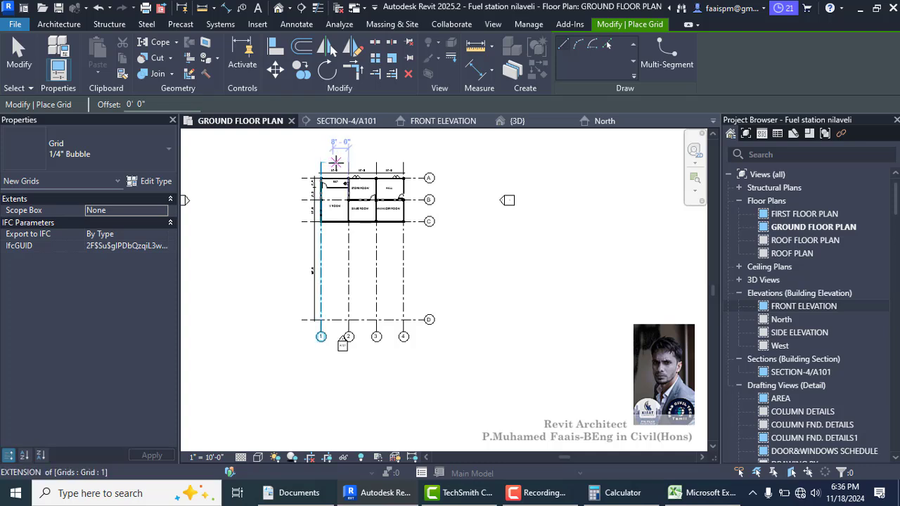
left_click(335, 162)
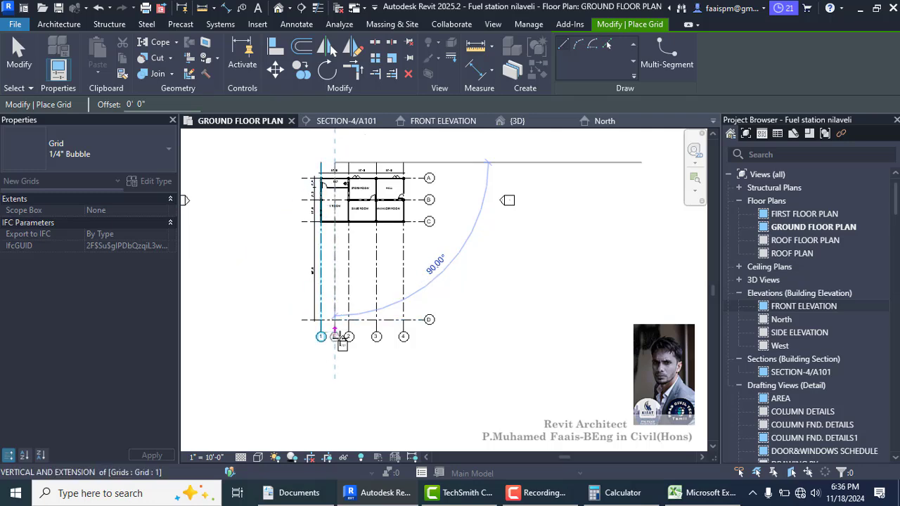
left_click(341, 339)
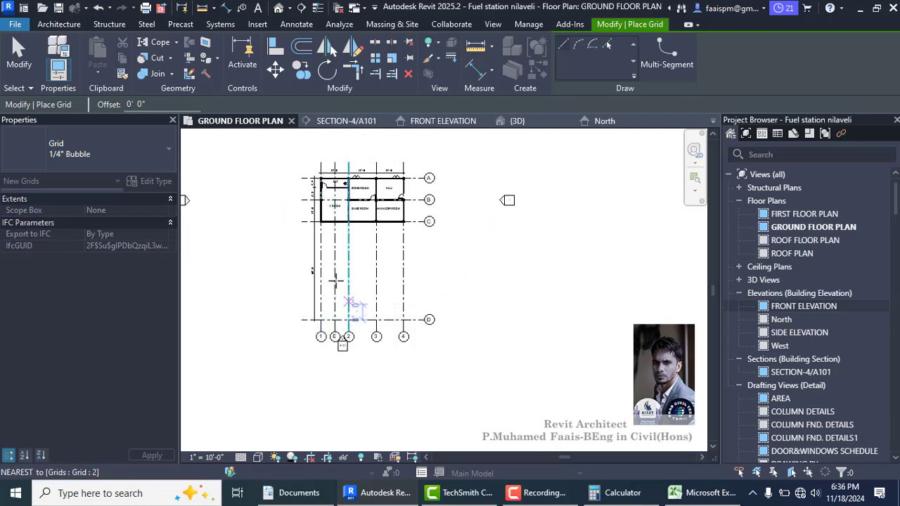
key("Escape")
key("Escape")
- Try to shorten the upper end of grid E down to near grid C, and undo the change
left_click(322, 214)
scroll(334, 168, "up", 1)
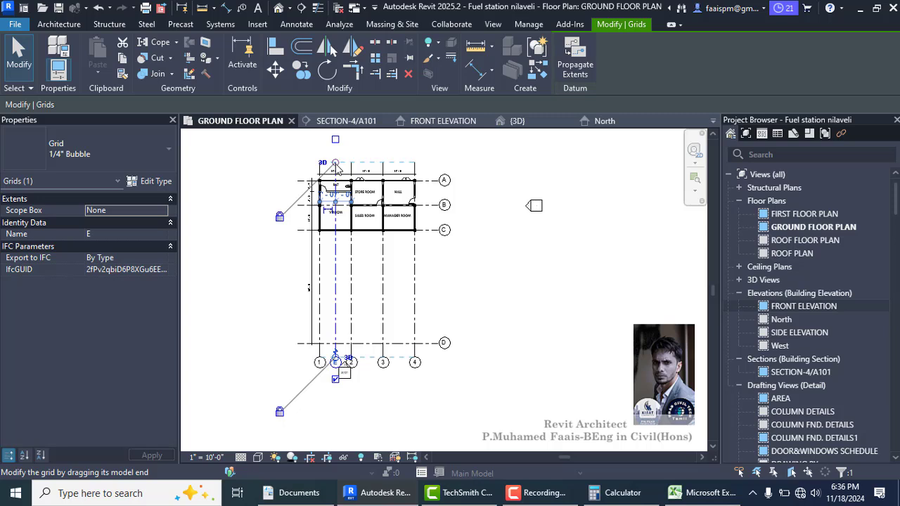
left_click_drag(336, 164, 335, 242)
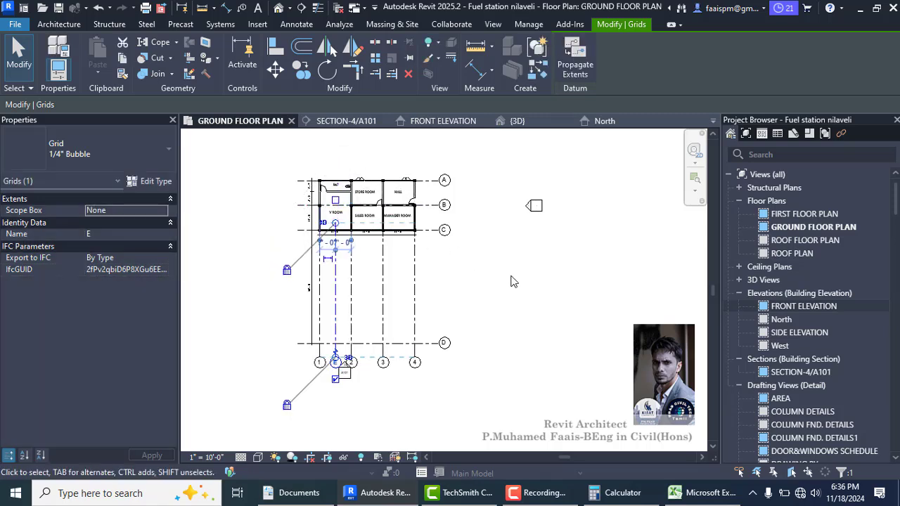
left_click(512, 282)
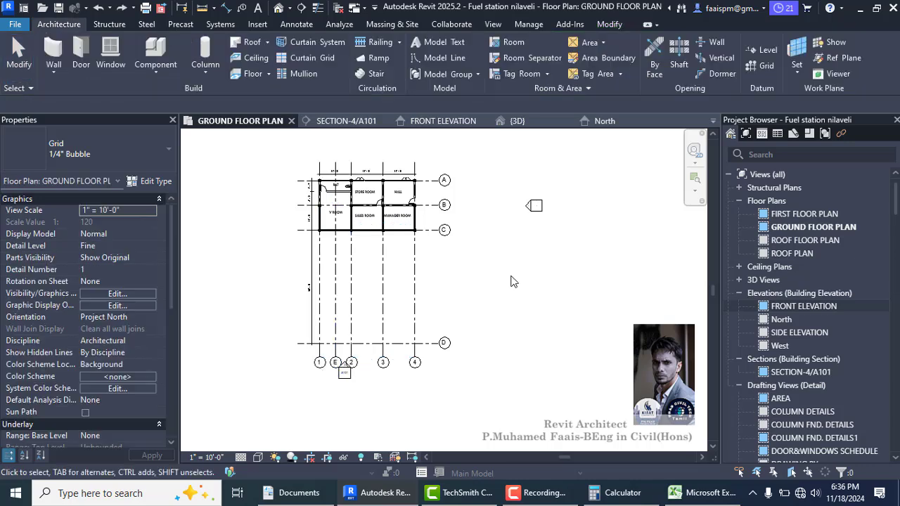
scroll(339, 257, "up", 2)
scroll(339, 261, "down", 3)
- Check the upper end alignment and locks of grids E, 2, 4 and 3 by selecting them one at a time
left_click(336, 275)
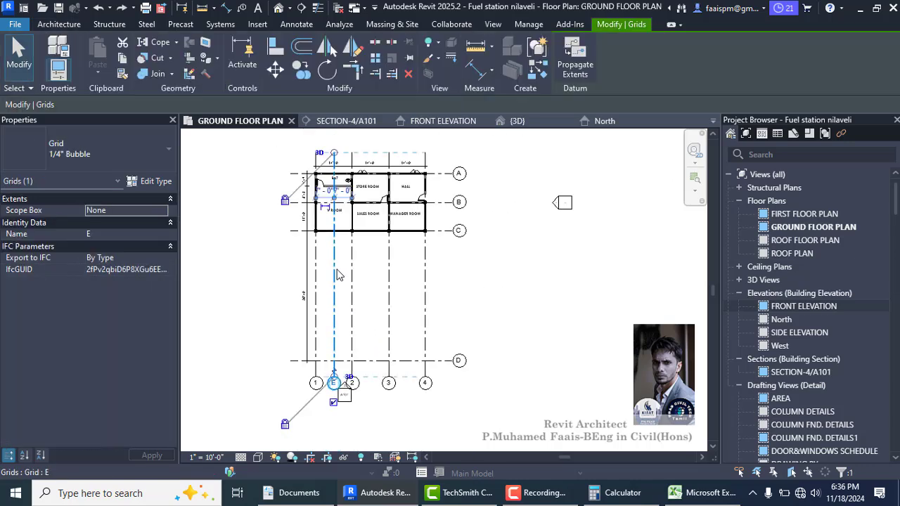
left_click(498, 254)
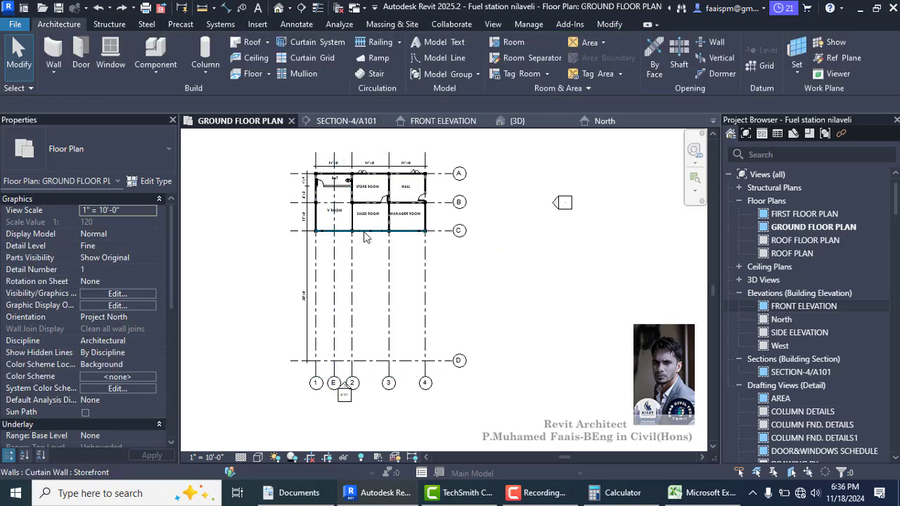
left_click(335, 270)
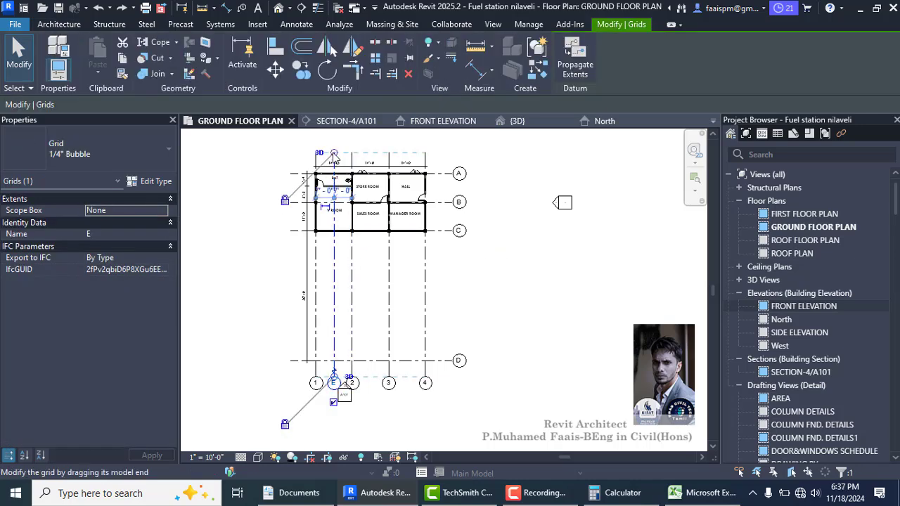
mouse_move(335, 155)
left_mouse_down()
mouse_move(334, 184)
mouse_move(333, 153)
left_mouse_up()
key("Escape")
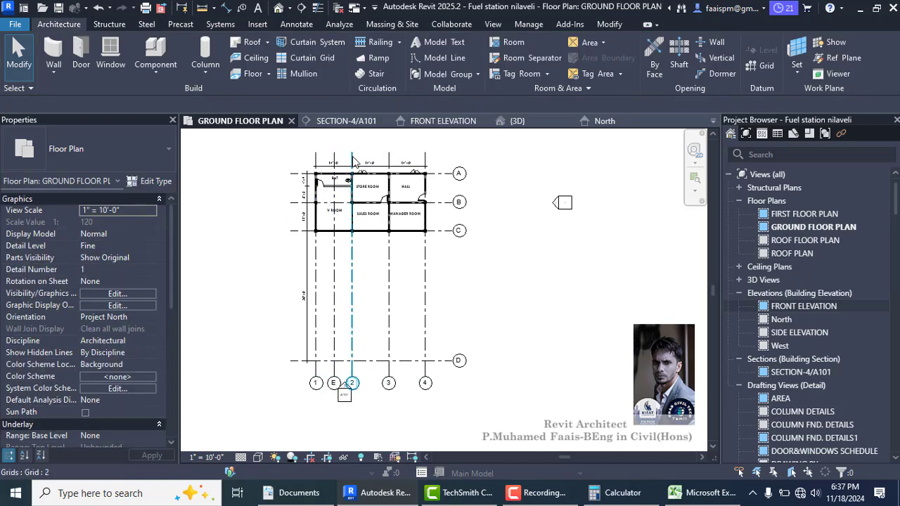
left_click(353, 163)
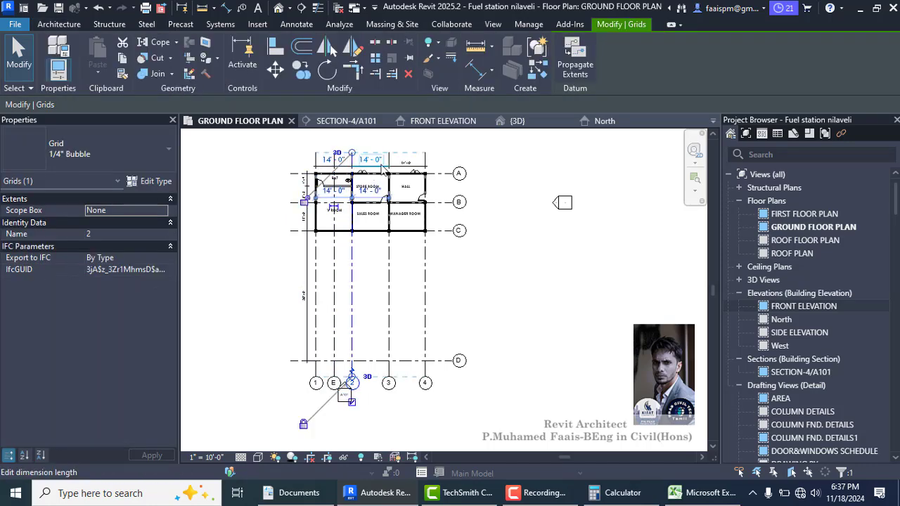
key("Escape")
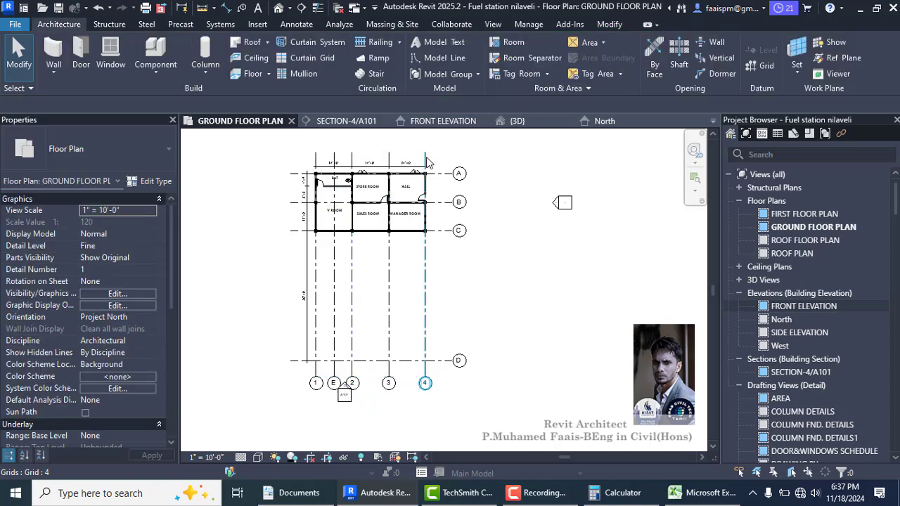
left_click(429, 163)
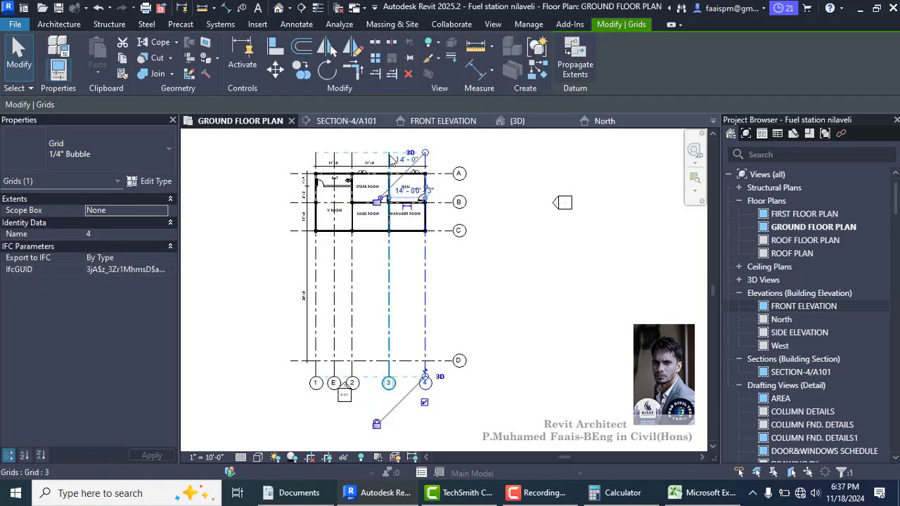
key("Escape")
left_click(389, 161)
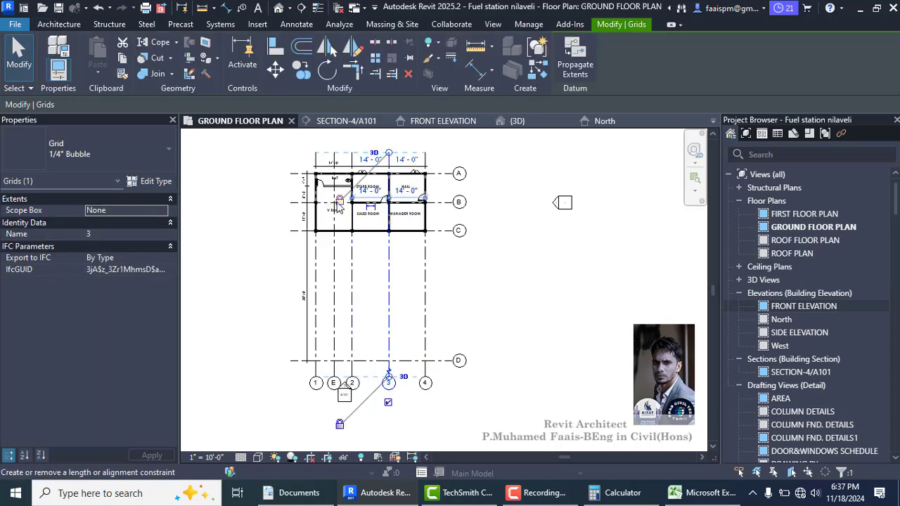
key("Escape")
- Try again to pull grid E's aligned upper end down level with grid C, and undo the move
left_click(328, 237)
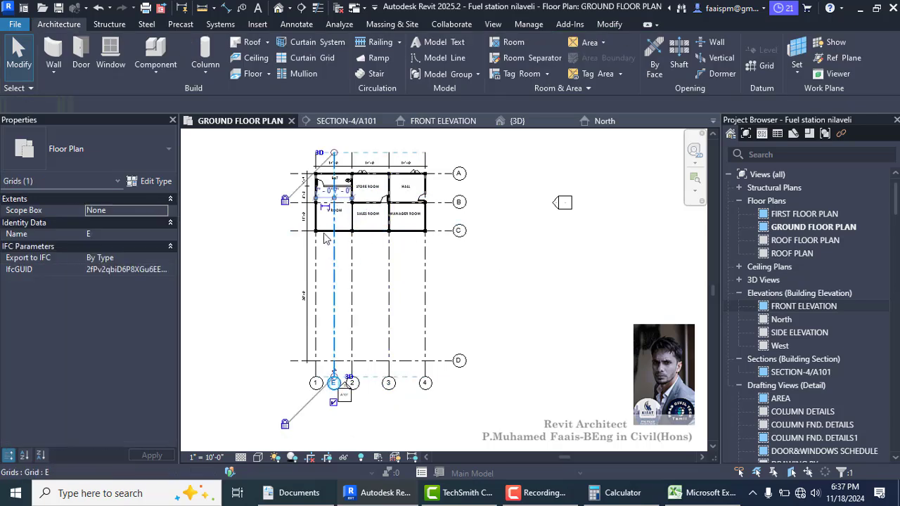
left_click_drag(334, 156, 335, 232)
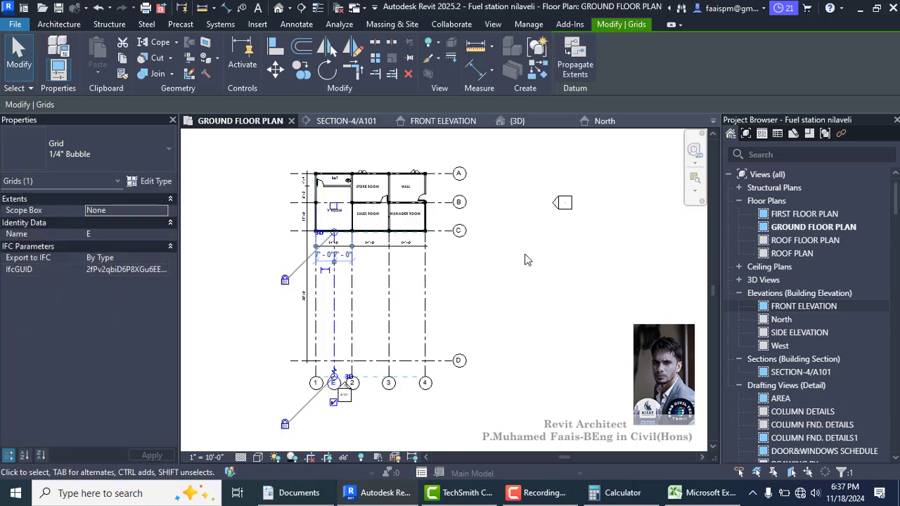
key("ctrl+z")
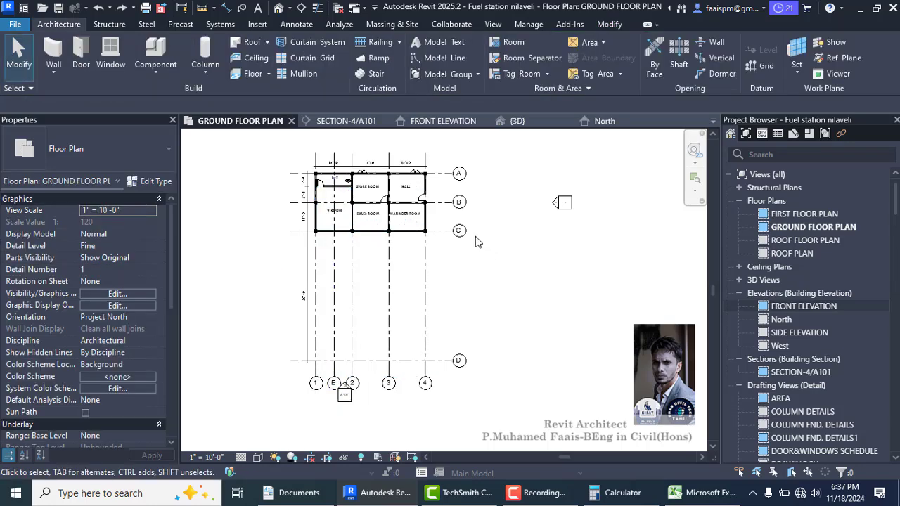
- Switch the upper end of grid E to 2D extents and shorten it alone to just above grid C
scroll(338, 175, "up", 2)
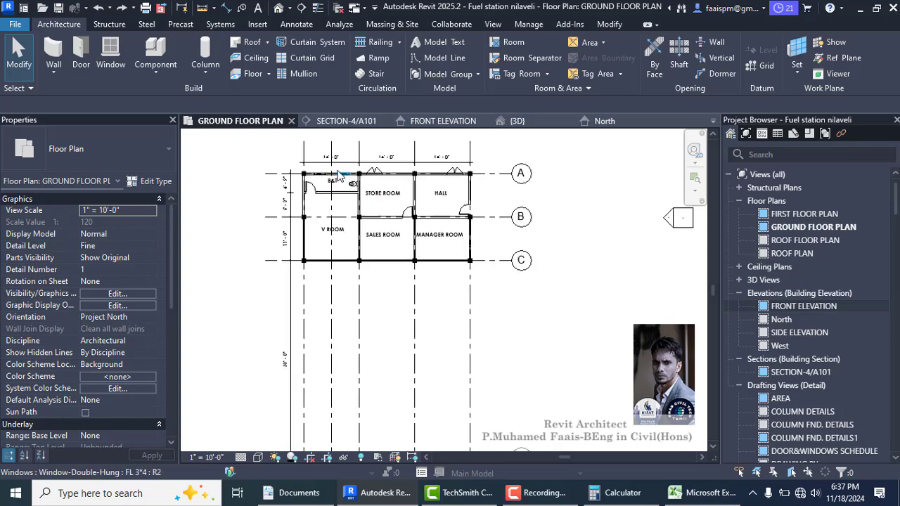
left_click(332, 212)
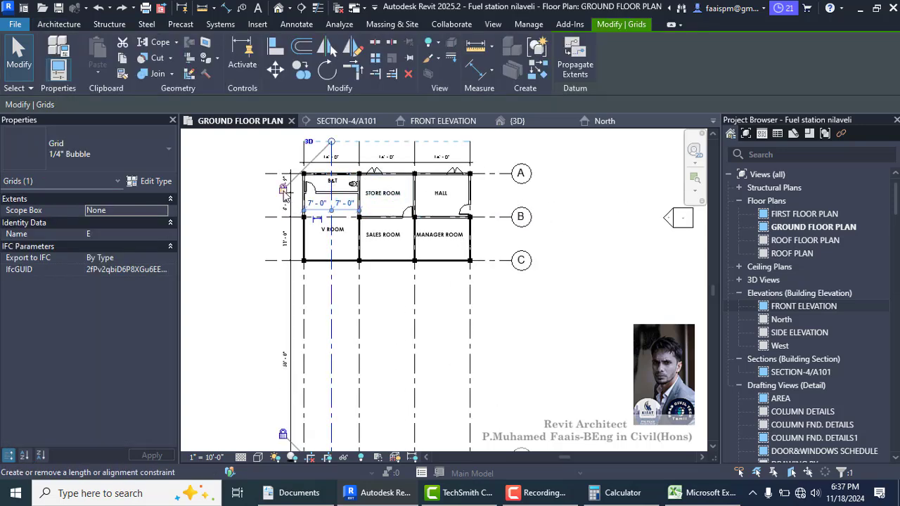
scroll(329, 175, "down", 2)
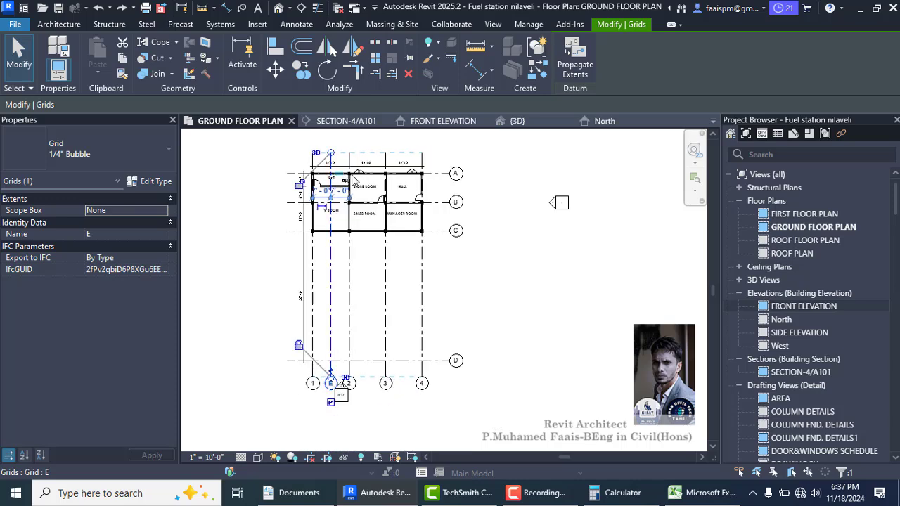
left_click(547, 261)
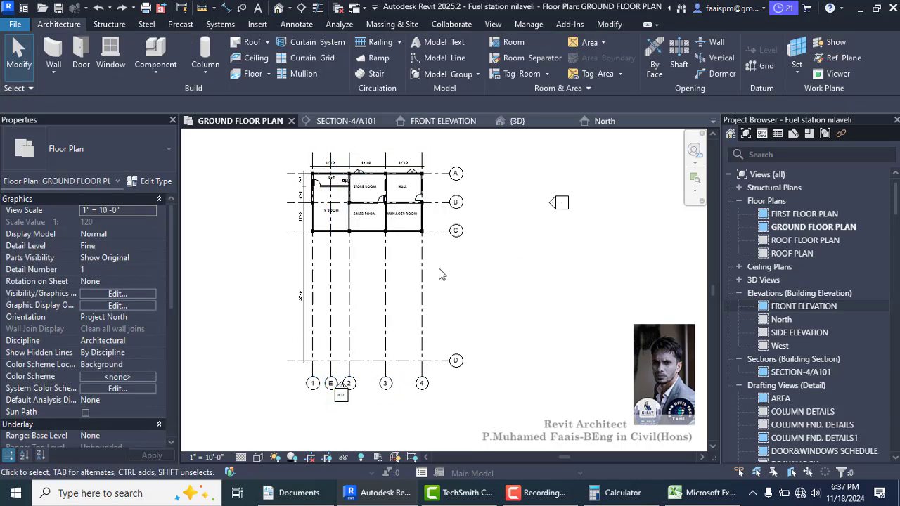
left_click(327, 307)
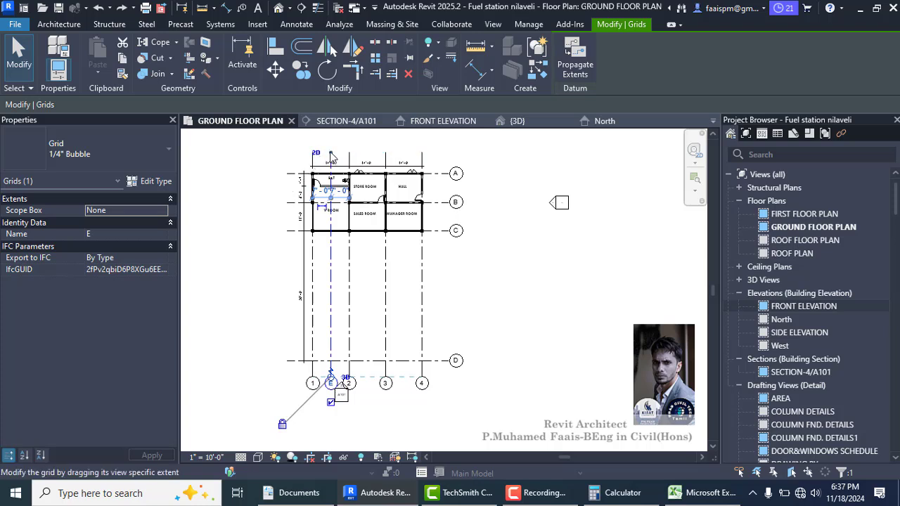
left_click_drag(331, 152, 331, 225)
left_click(510, 272)
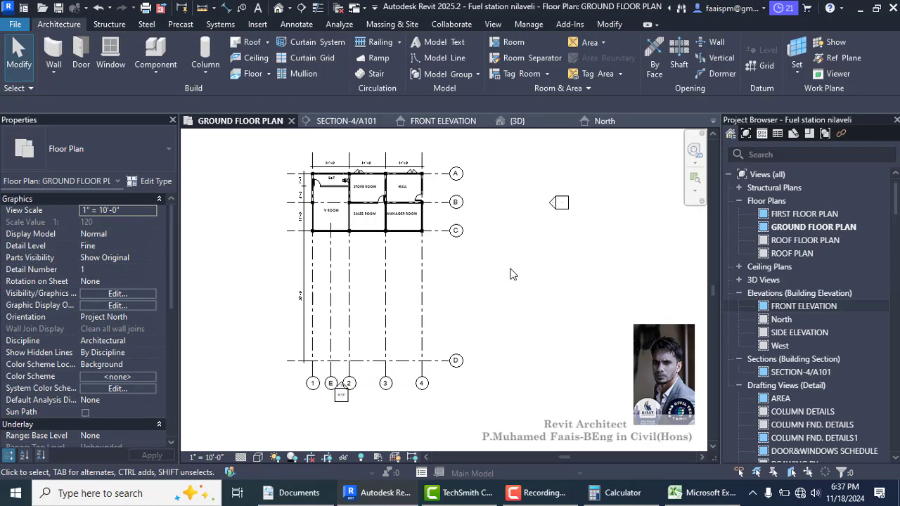
- Draw a vertical grid line between grids 3 and 4, from just above grid C down to the row of grid bubbles
scroll(325, 252, "down", 1)
scroll(343, 335, "up", 2)
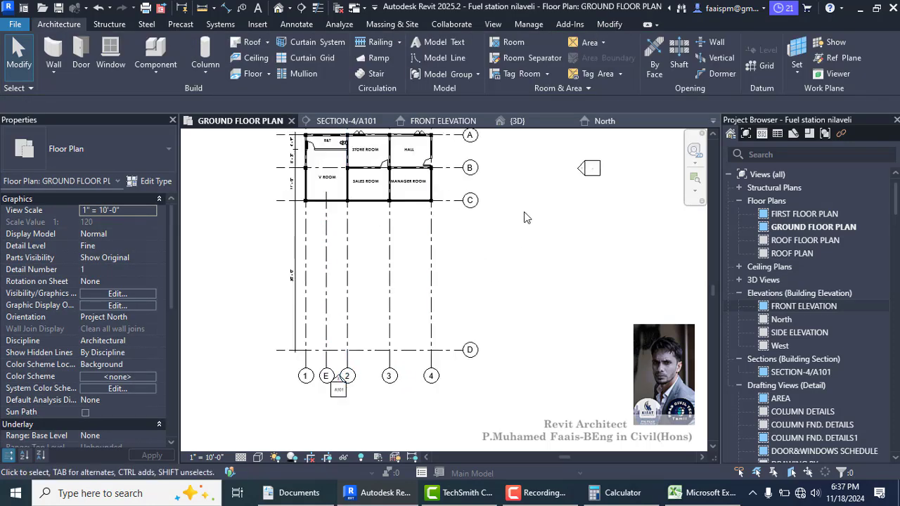
left_click(769, 67)
left_click(411, 191)
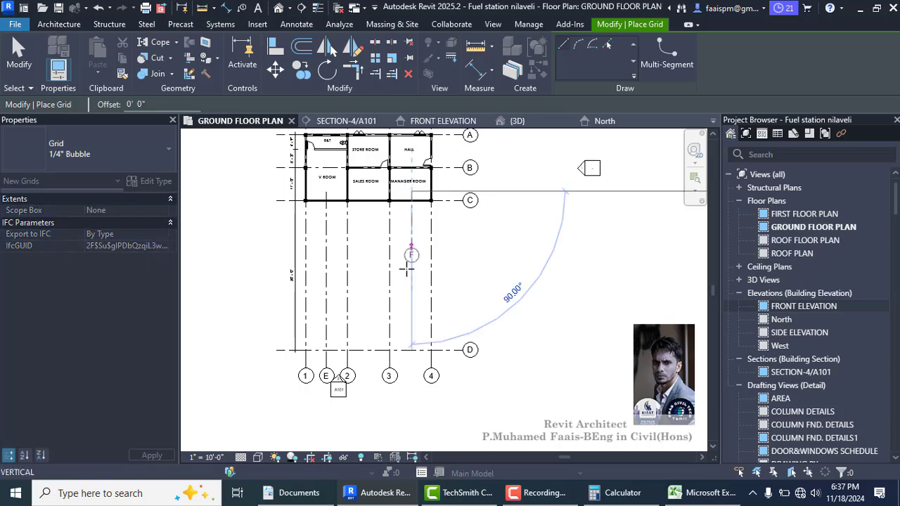
left_click(411, 366)
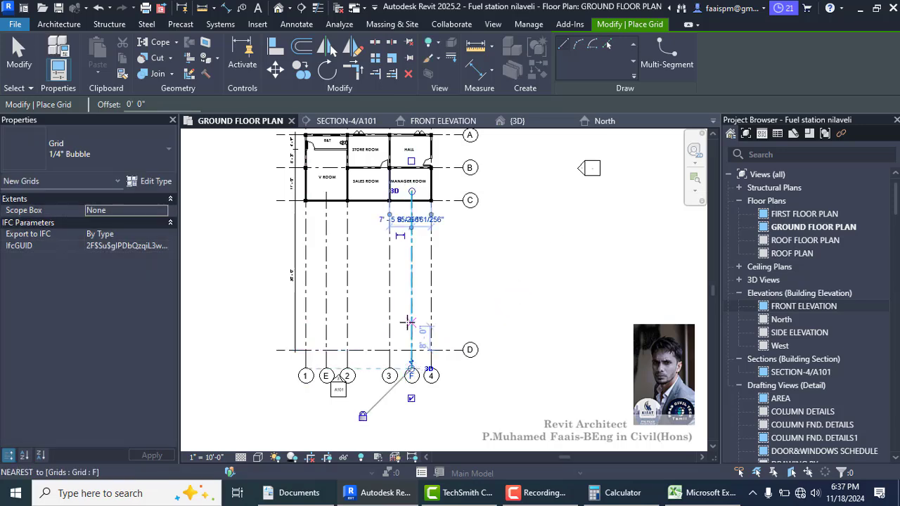
key("Escape")
key("Escape")
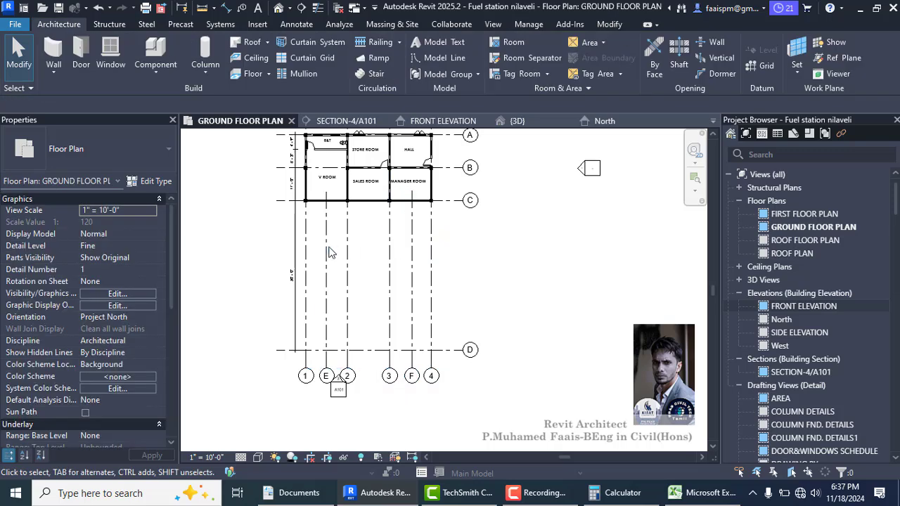
- Place aligned dimensions from grid 1 to grid E and from grid F to grid 4, just below grid C
left_click(222, 8)
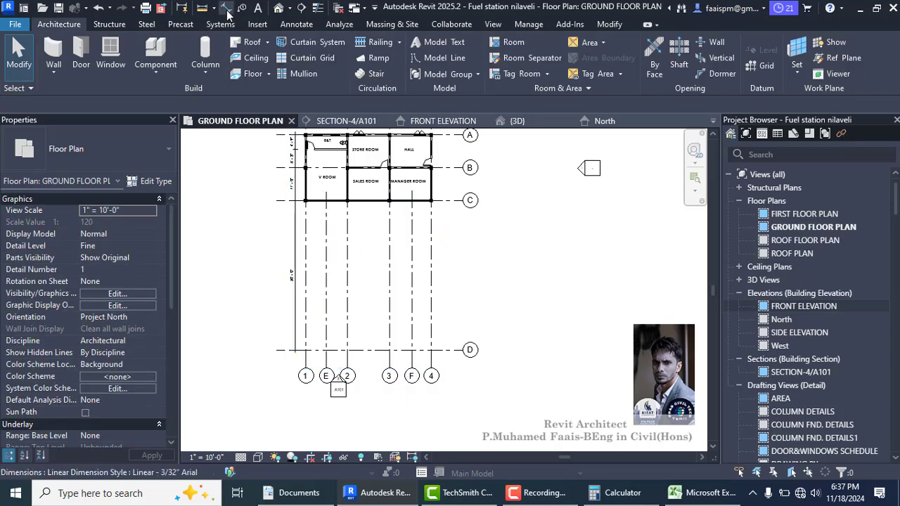
left_click(327, 258)
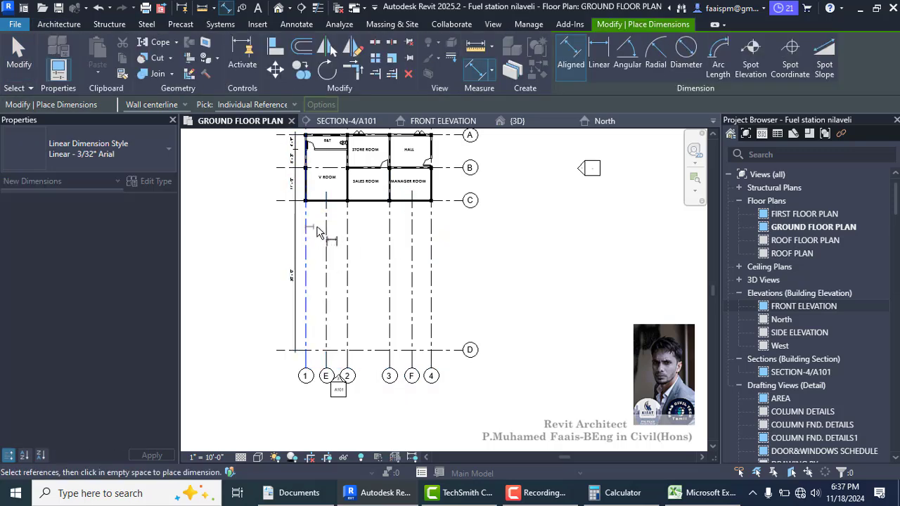
scroll(310, 236, "up", 2)
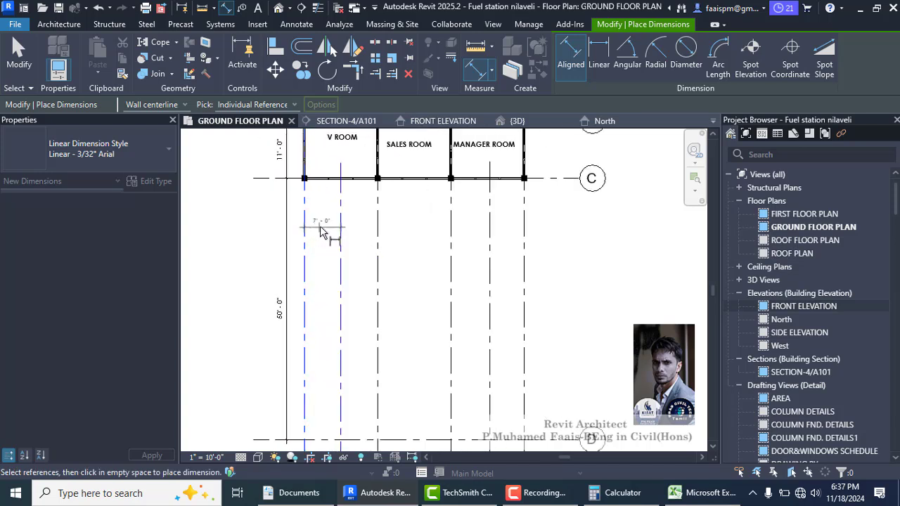
left_click(496, 229)
left_click(512, 229)
key("Escape")
key("Escape")
scroll(507, 219, "up", 2)
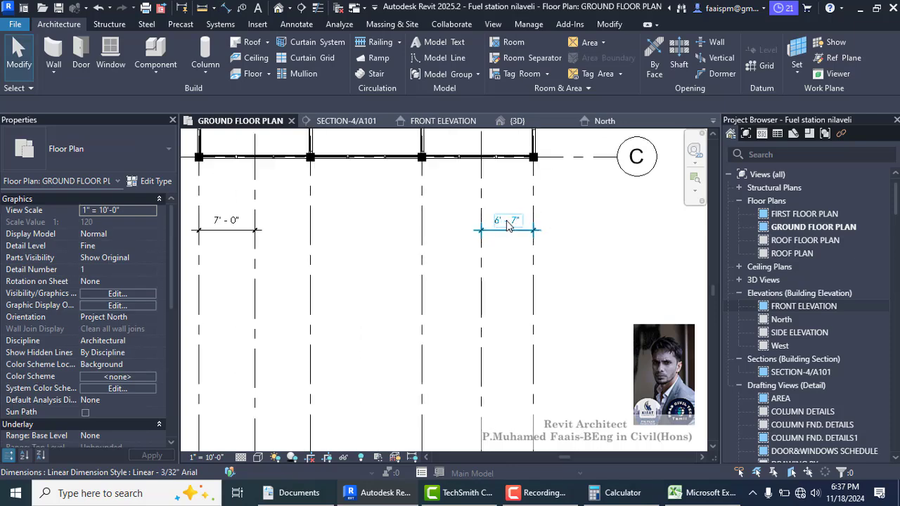
- Set the distance between grid F and grid 4 to 7'-0"
left_click(507, 220)
left_click(502, 244)
left_click(482, 258)
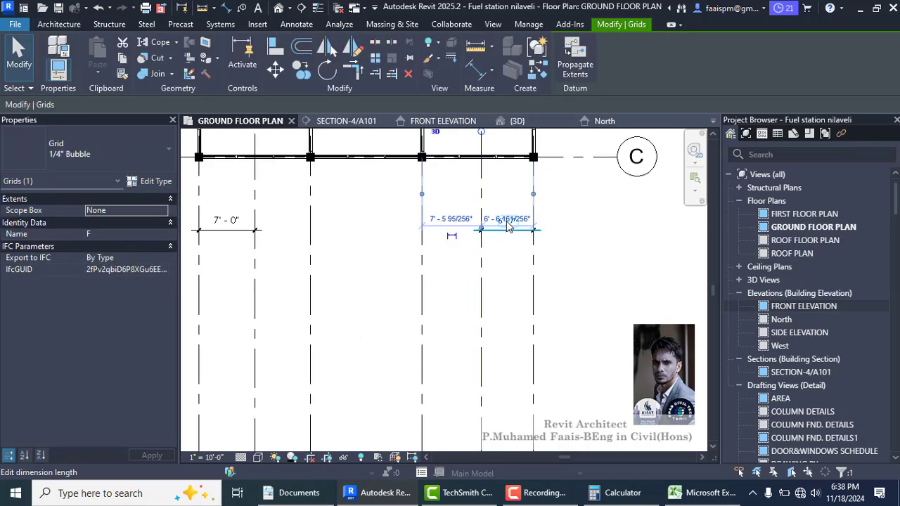
scroll(517, 224, "up", 2)
left_click(514, 224)
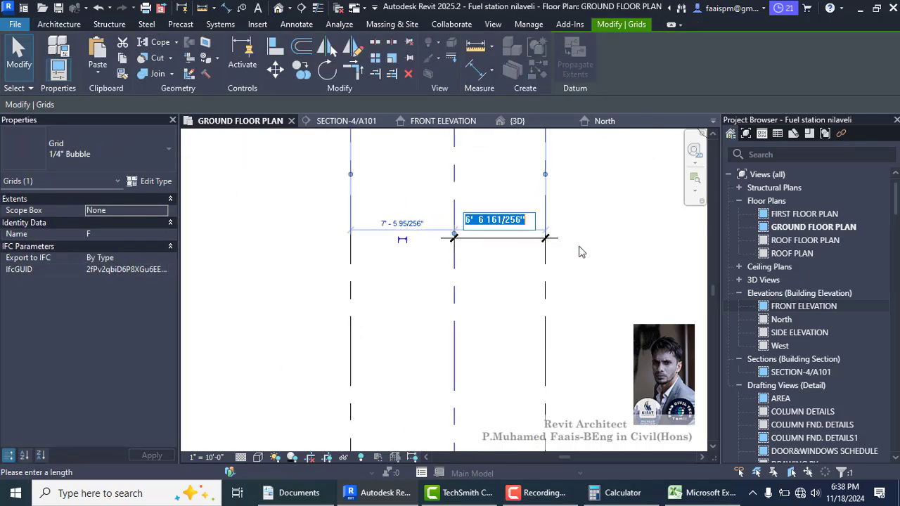
key("Return")
key("Escape")
scroll(328, 237, "down", 4)
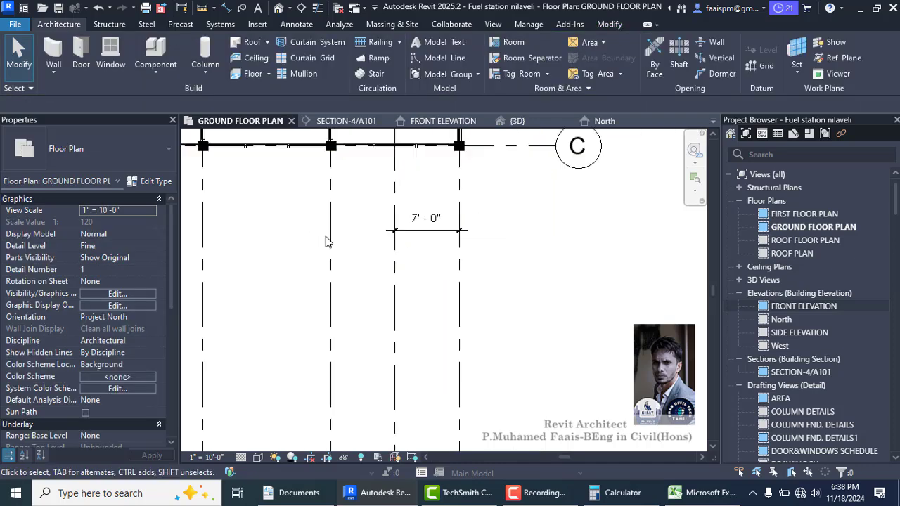
- Rename grid E as F1 and grid F as F2
scroll(356, 362, "up", 3)
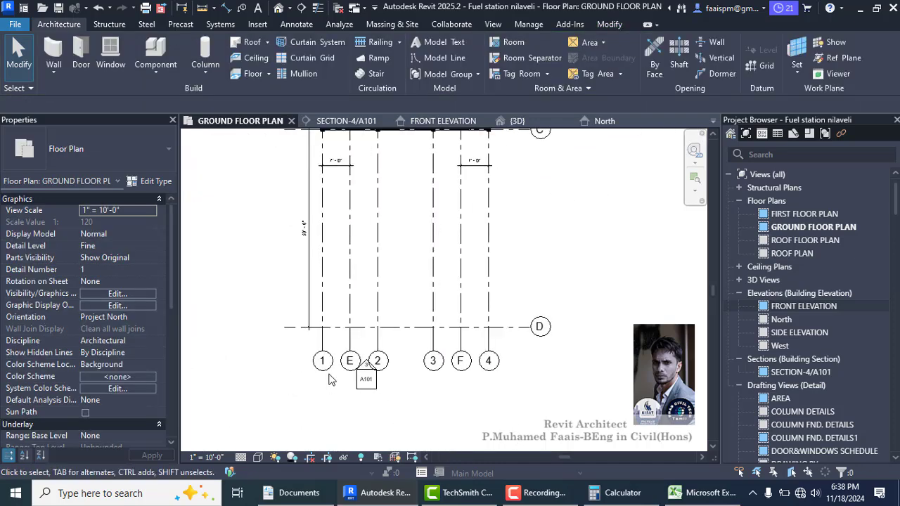
left_click(357, 357)
left_click(356, 357)
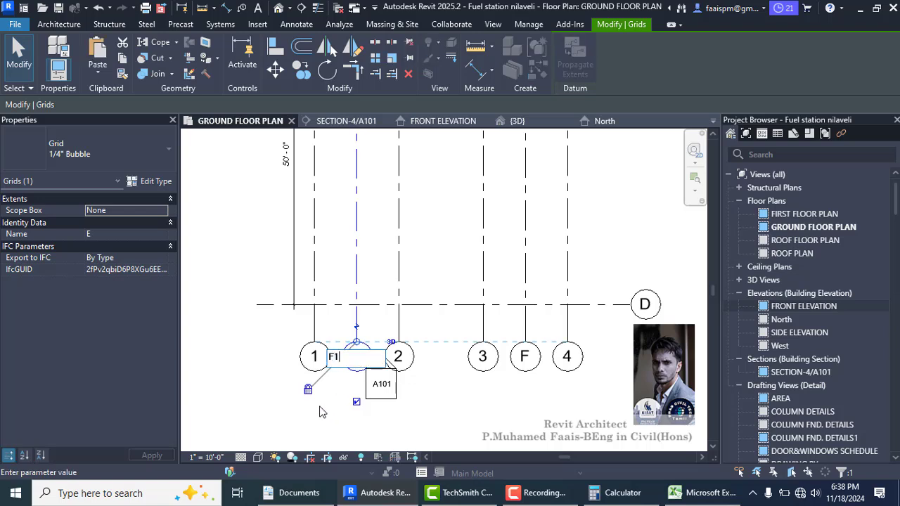
type("F1")
key("Return")
left_click(524, 360)
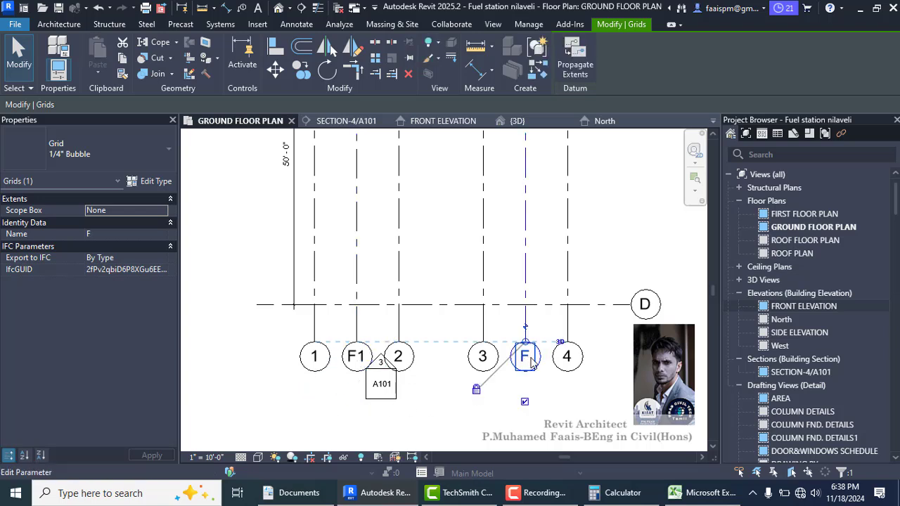
left_click(531, 362)
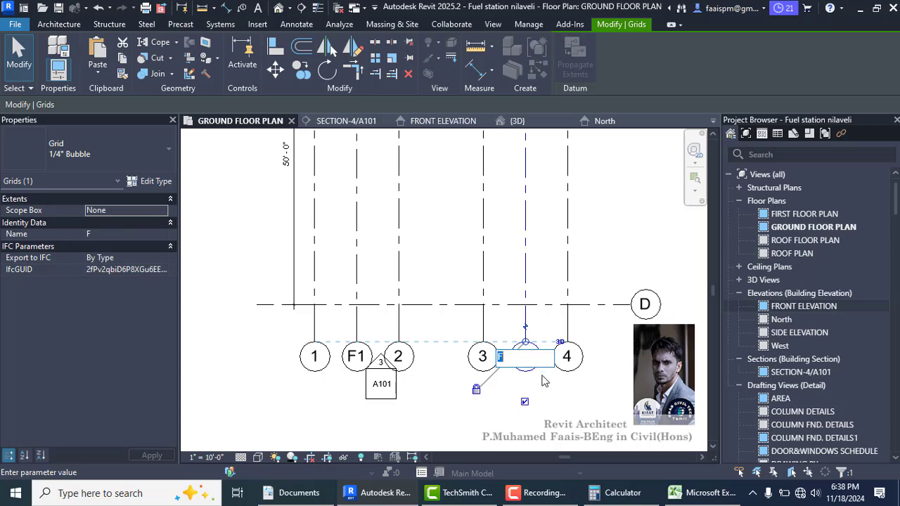
left_click(609, 409)
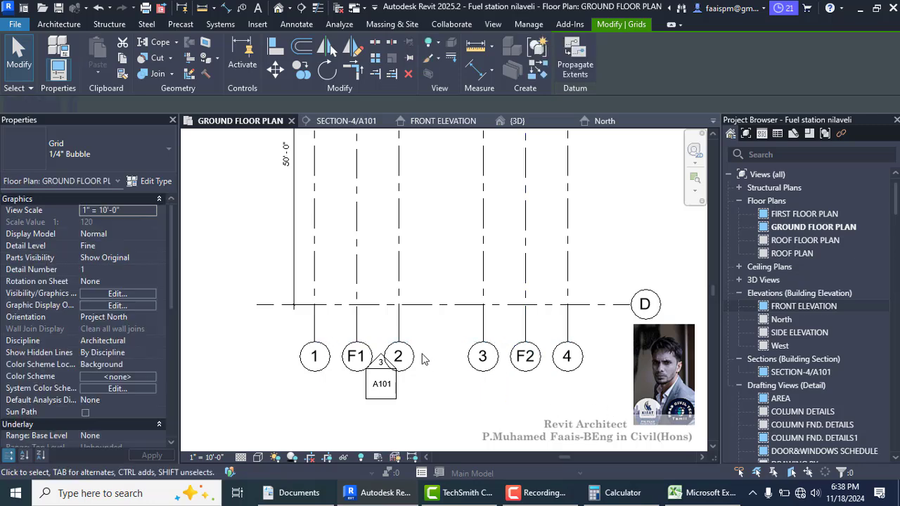
- Draw a horizontal grid line 15'-0" below grid C, with its ends aligned to the other horizontal grids
scroll(421, 355, "down", 3)
scroll(464, 285, "up", 1)
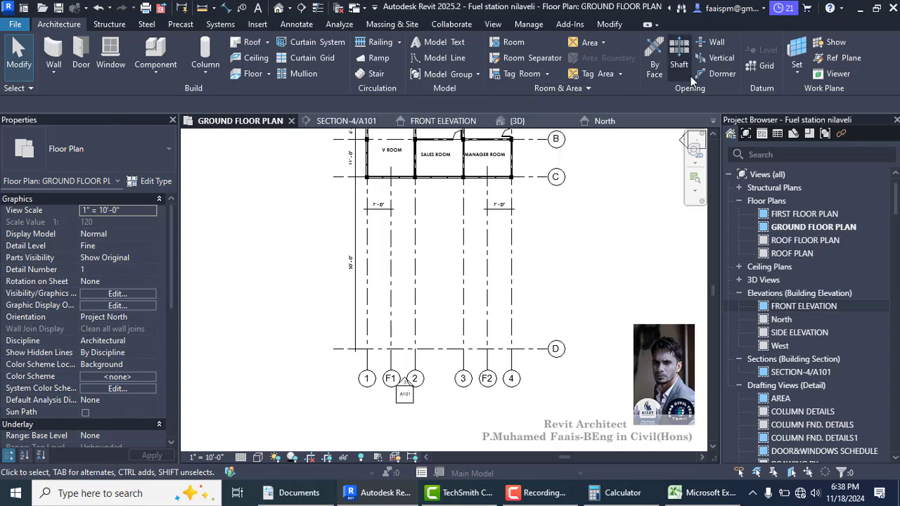
left_click(751, 67)
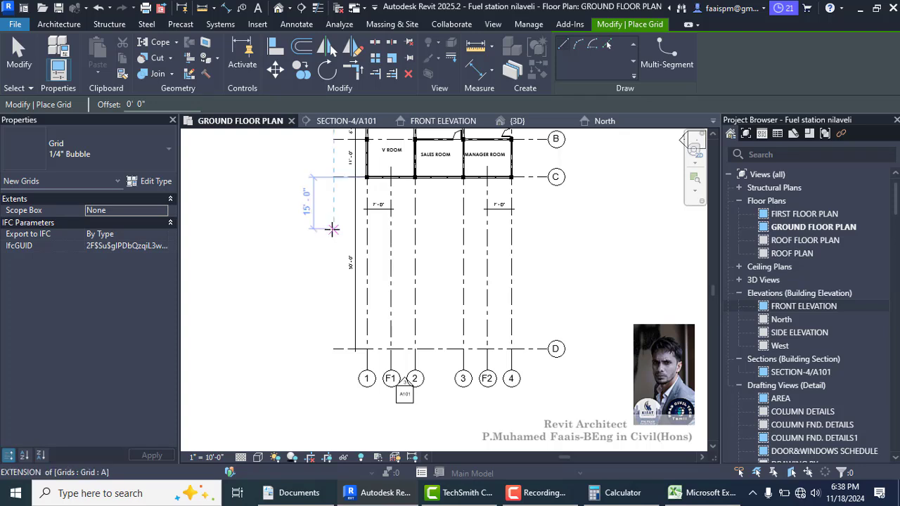
left_click(333, 229)
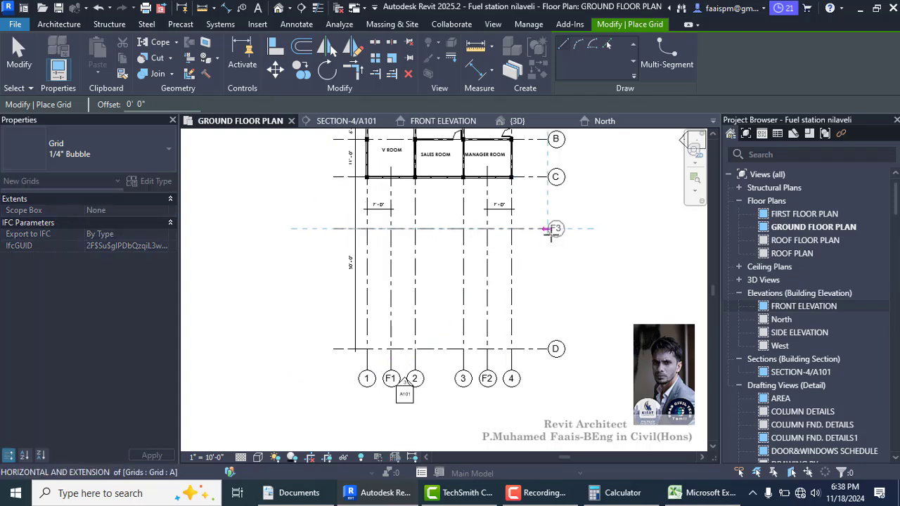
left_click(551, 229)
key("Escape")
key("Escape")
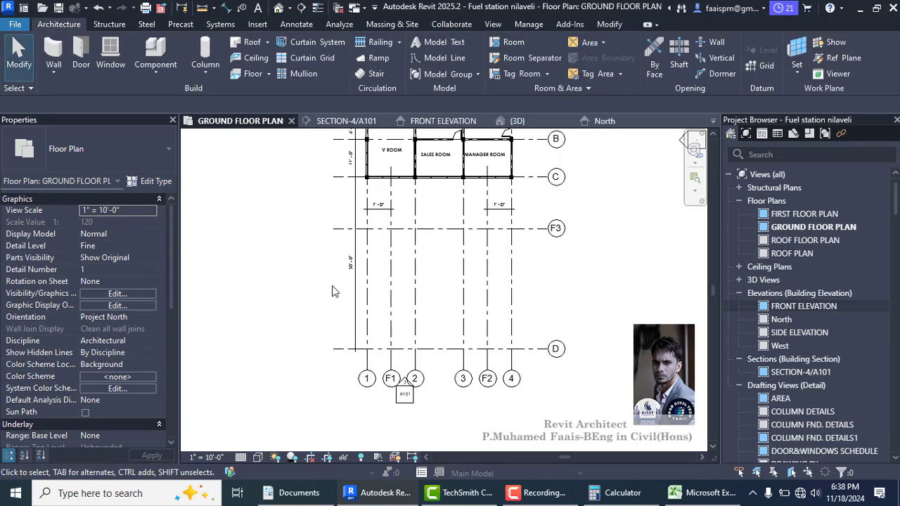
- Set the distance from grid C to grid F3 to 13'-0"
left_click(341, 229)
left_click(372, 211)
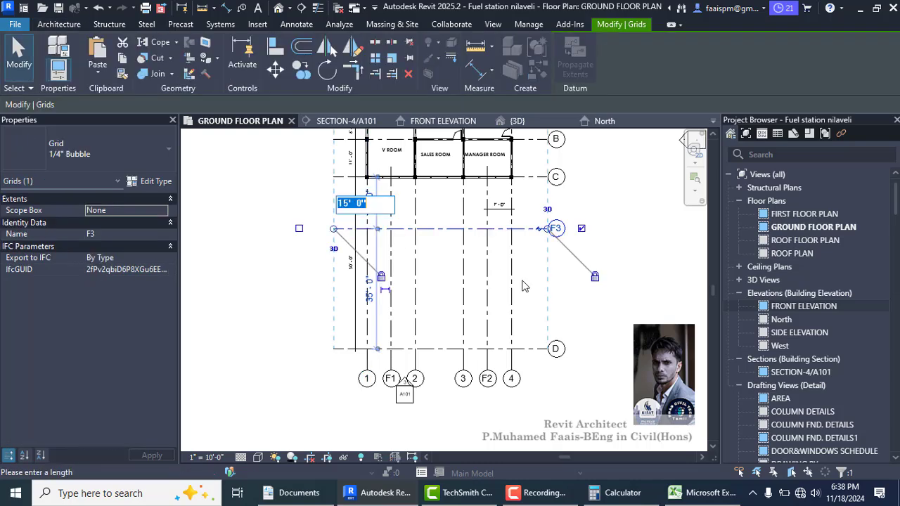
type("13")
key("Return")
key("Escape")
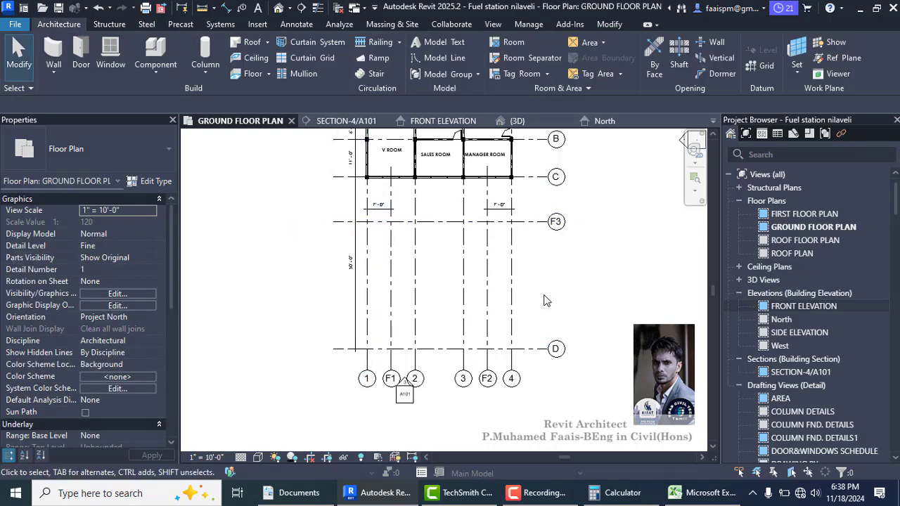
- Add grid F3 as a witness line to the vertical dimension string between grids C and D
scroll(353, 269, "up", 1)
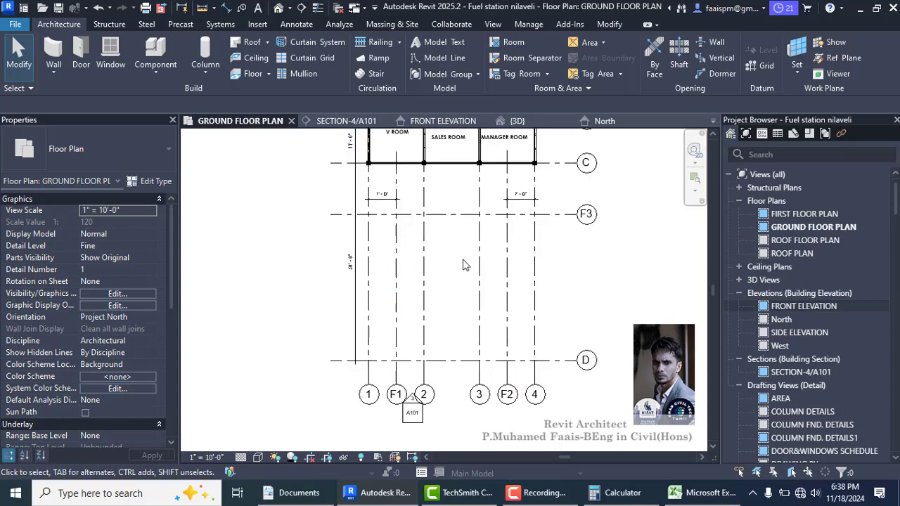
left_click(355, 295)
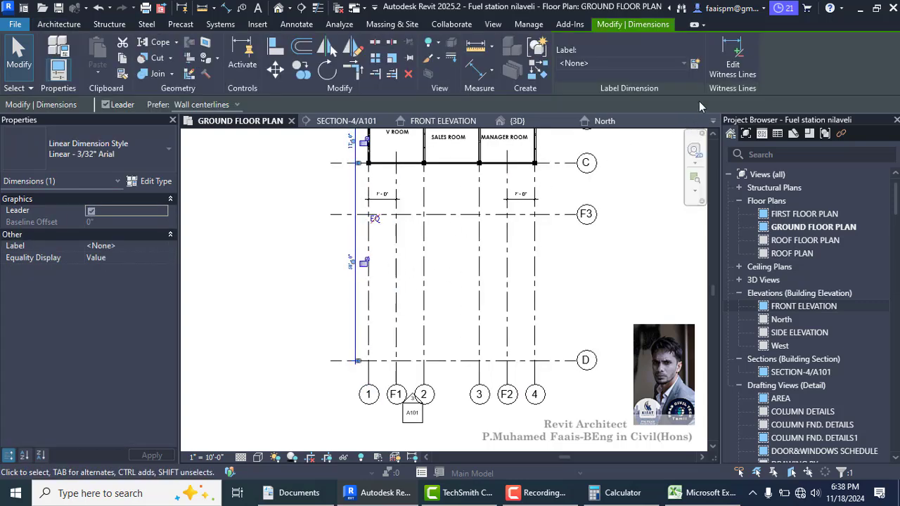
left_click(732, 71)
scroll(355, 225, "up", 2)
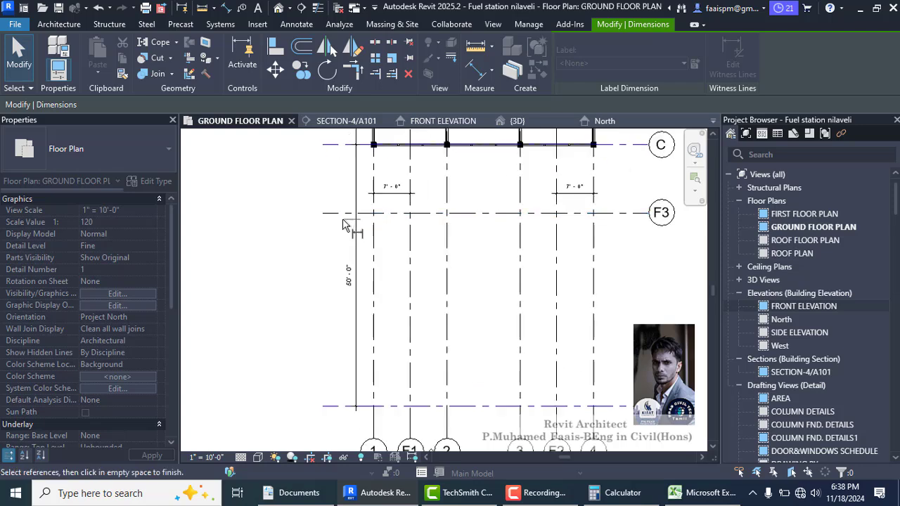
left_click(341, 218)
left_click(299, 193)
left_click(245, 261)
scroll(245, 261, "down", 3)
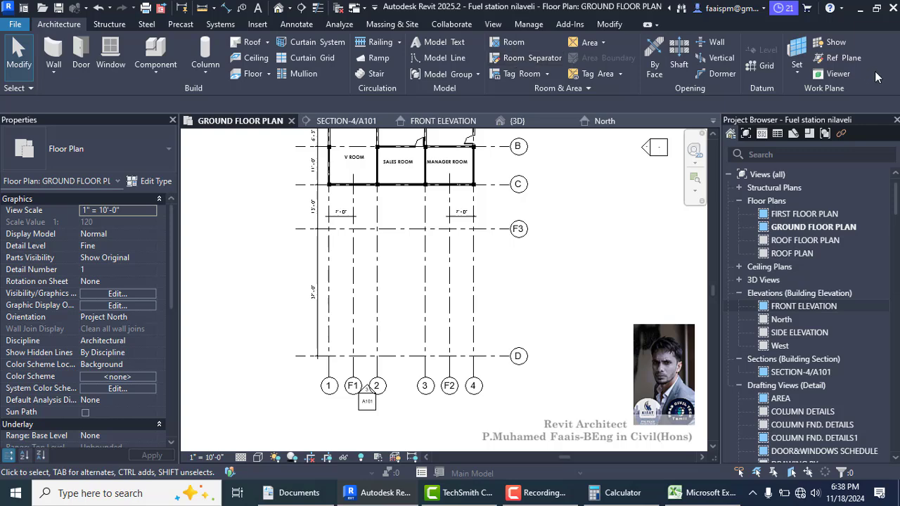
- Draw another horizontal grid line about 16'-0" below grid F3, with its ends aligned to the other horizontal grids
left_click(764, 65)
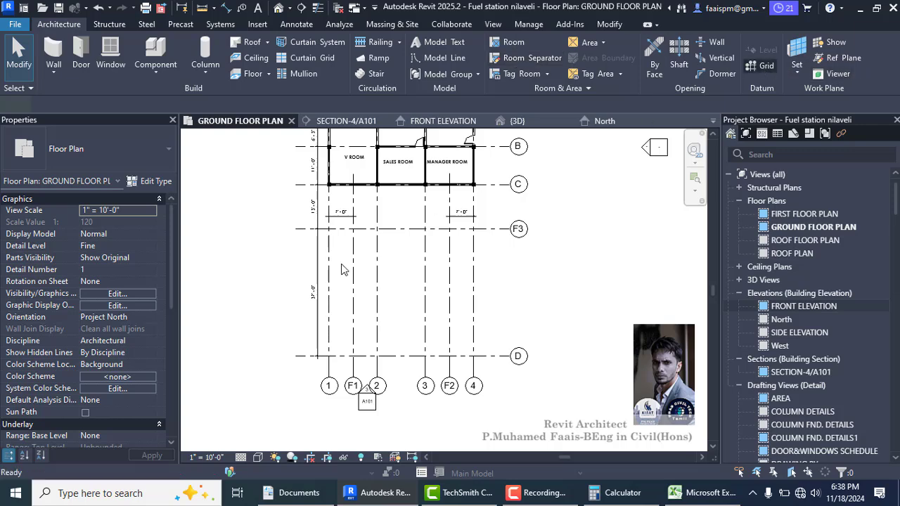
left_click(296, 284)
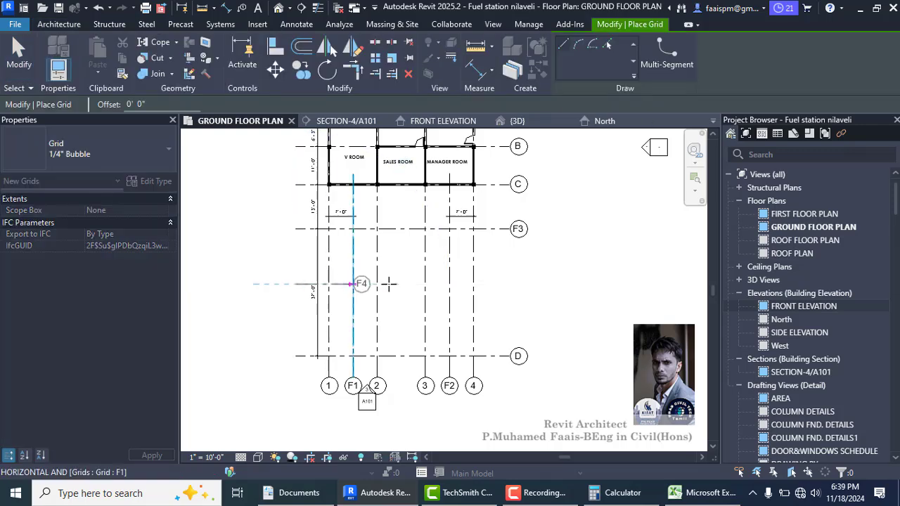
left_click(508, 284)
key("Escape")
key("Escape")
- Add grid F4 as a witness line to the vertical dimension string between grids F3 and D
left_click(306, 237)
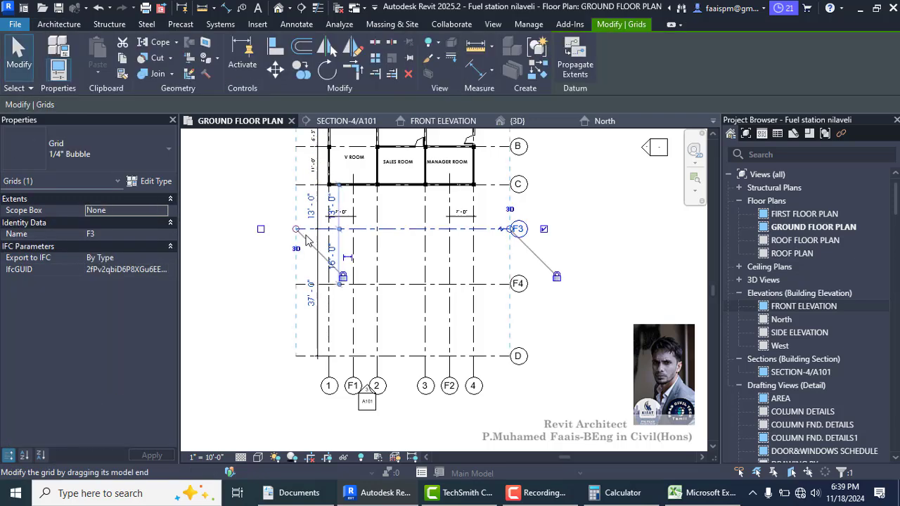
key("Escape")
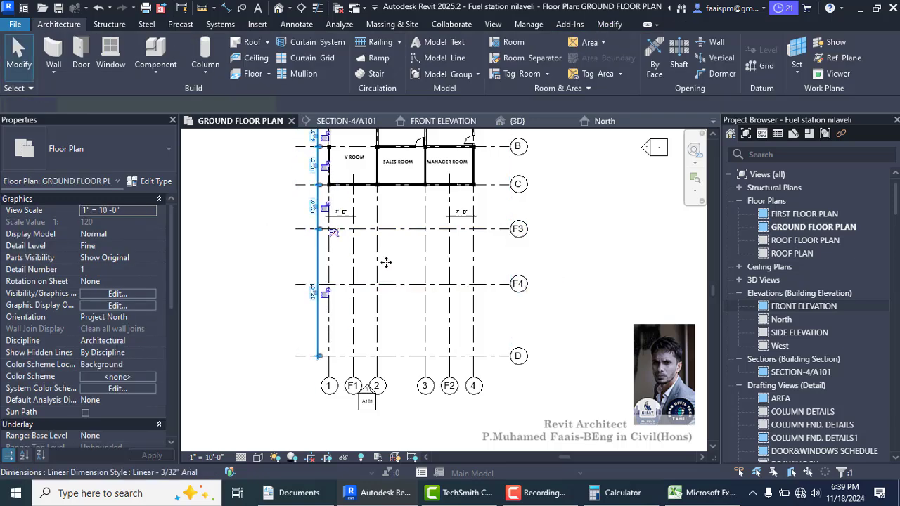
key("d")
key("i")
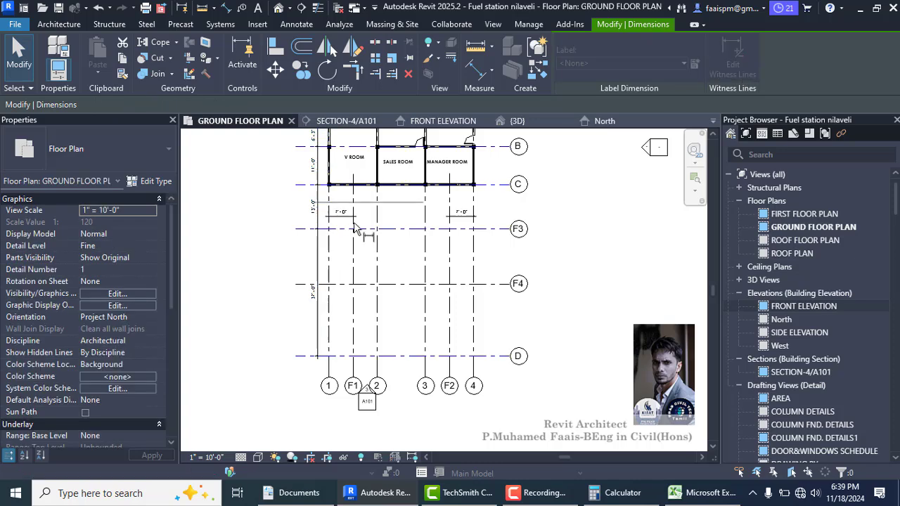
scroll(328, 274, "up", 3)
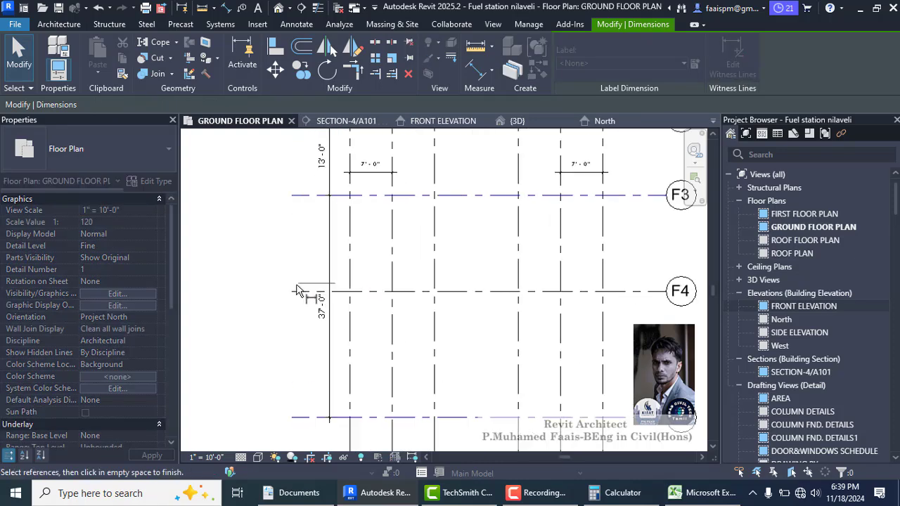
key("Escape")
- Set the distance from grid F3 to grid F4 to 20'-0"
left_click(400, 292)
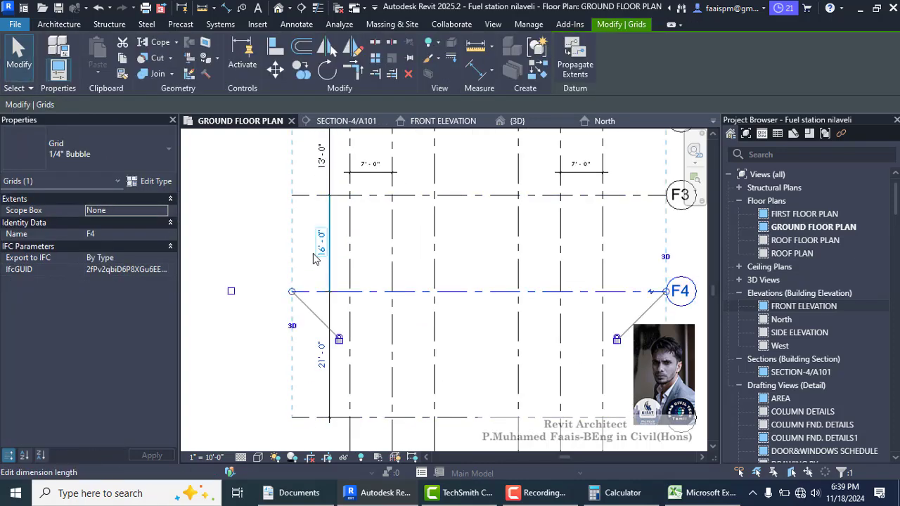
left_click(315, 259)
type("20")
key("Return")
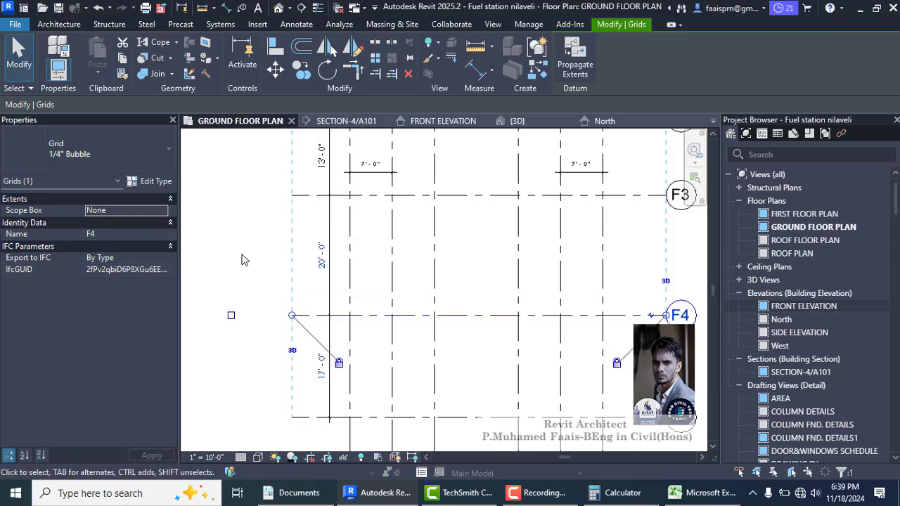
key("Escape")
scroll(241, 258, "down", 3)
scroll(295, 222, "up", 1)
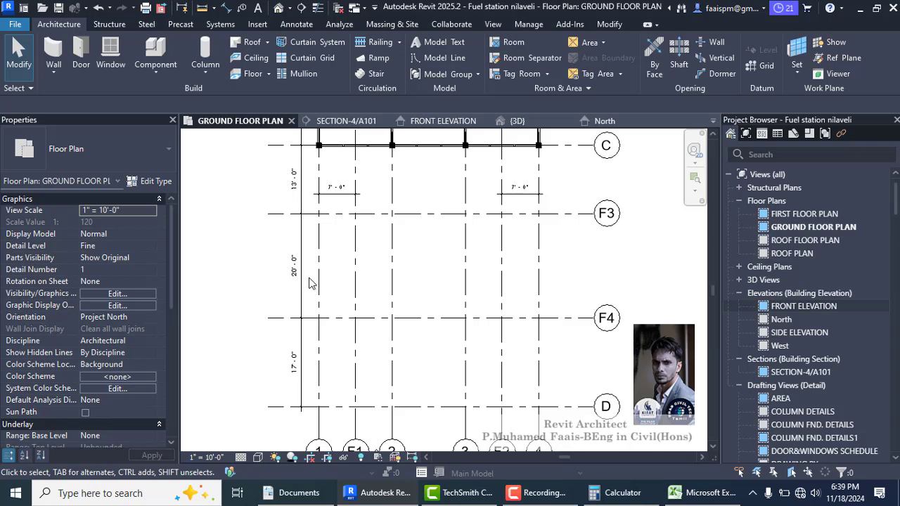
scroll(362, 296, "down", 1)
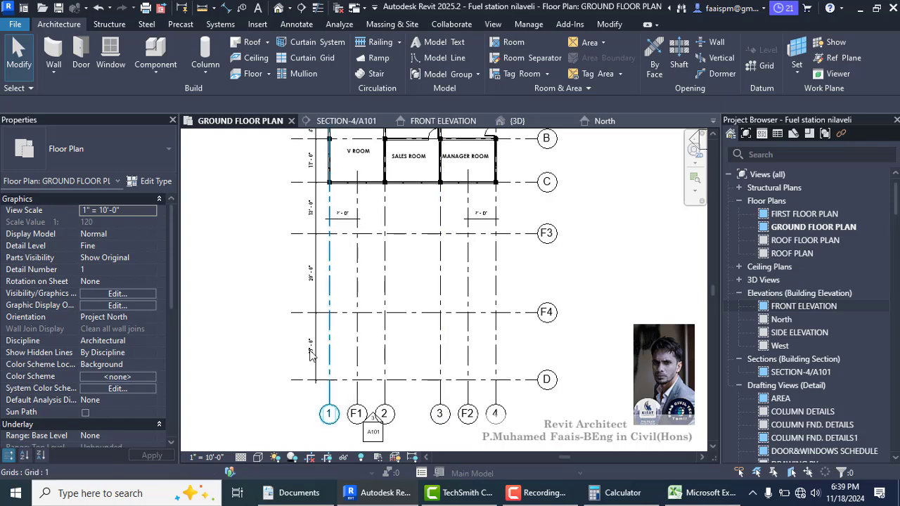
scroll(326, 373, "up", 3)
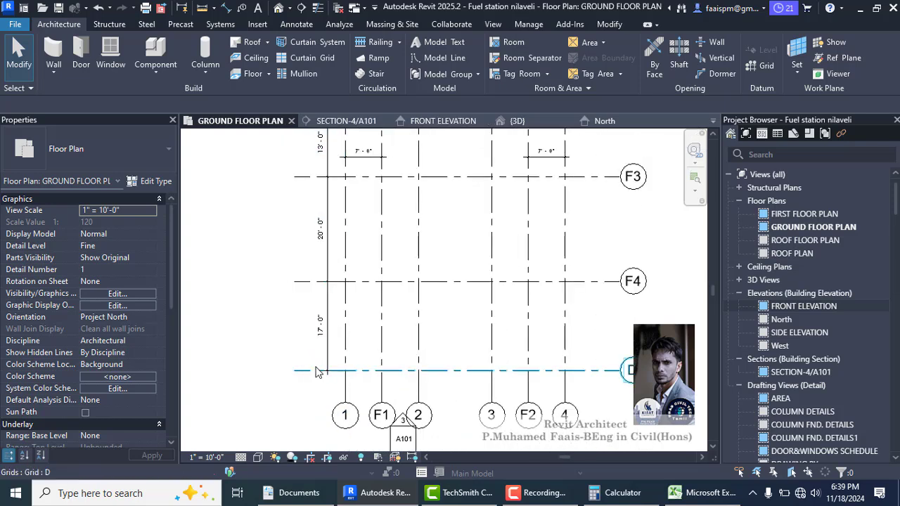
left_click(545, 493)
left_click(836, 434)
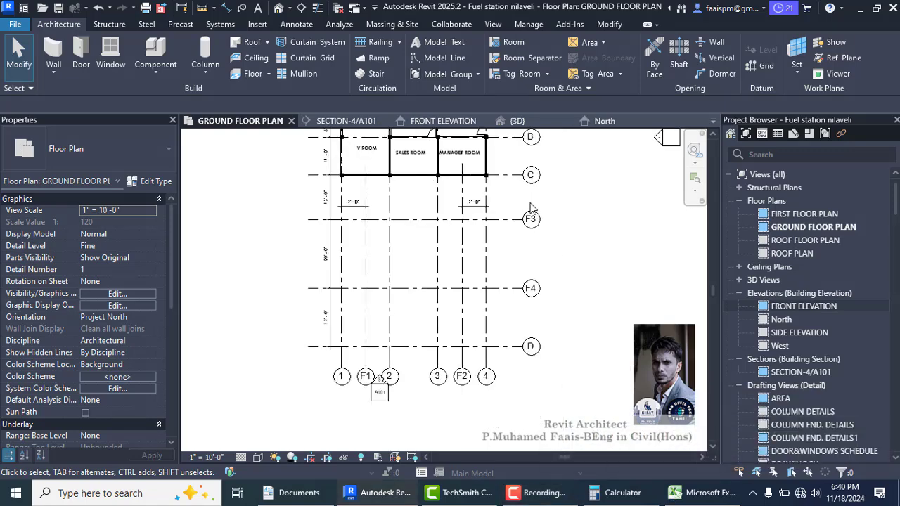
- Open the default 3D view of the model
left_click(280, 8)
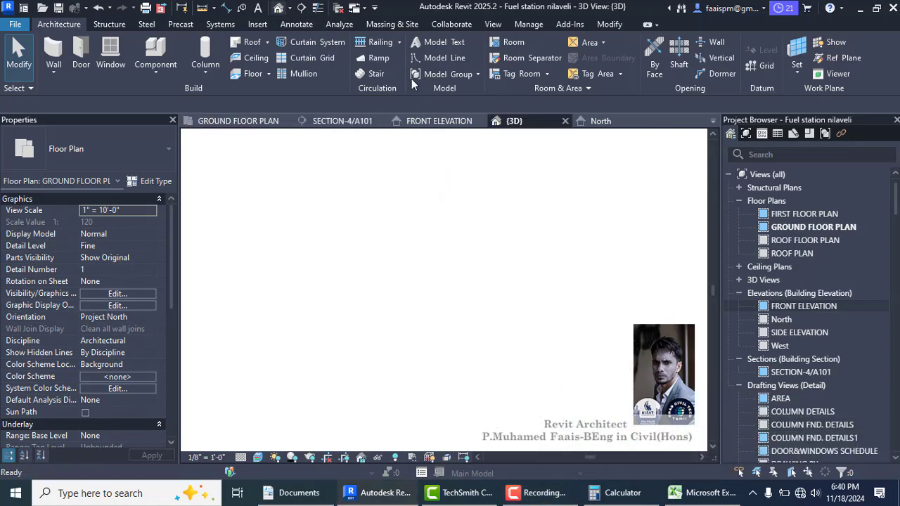